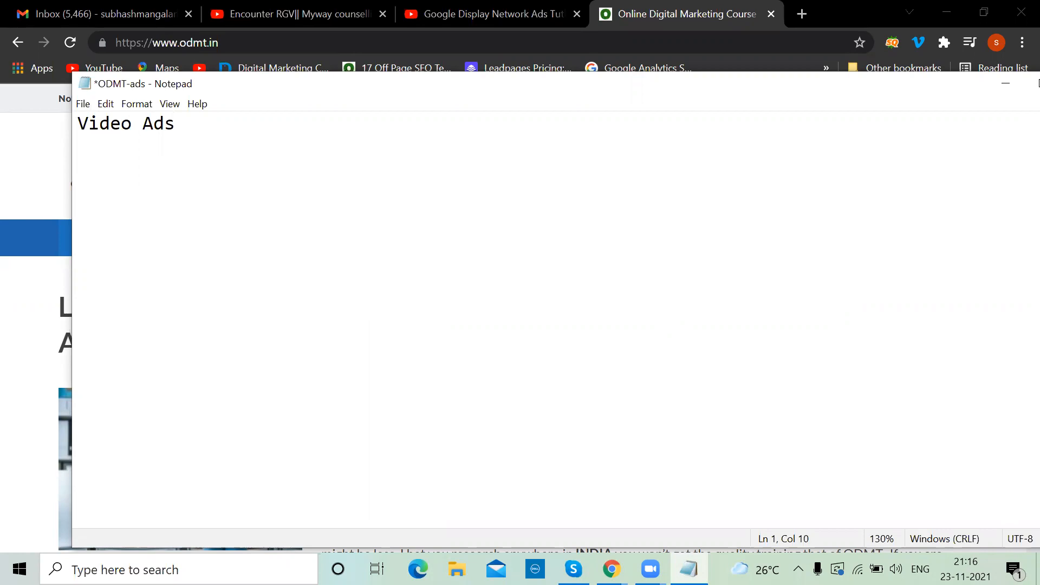
- Switch to the YouTube video in Chrome, mute playback, open the Google Ads Quality Score video and pause its pre-roll ad
left_click(458, 10)
scroll(399, 330, "up", 7)
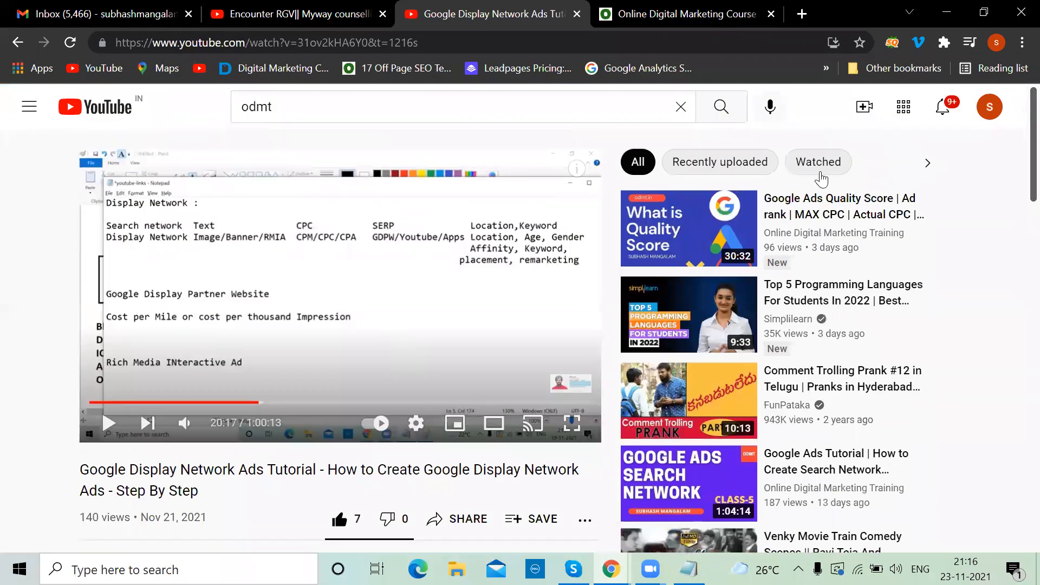
mouse_move(817, 211)
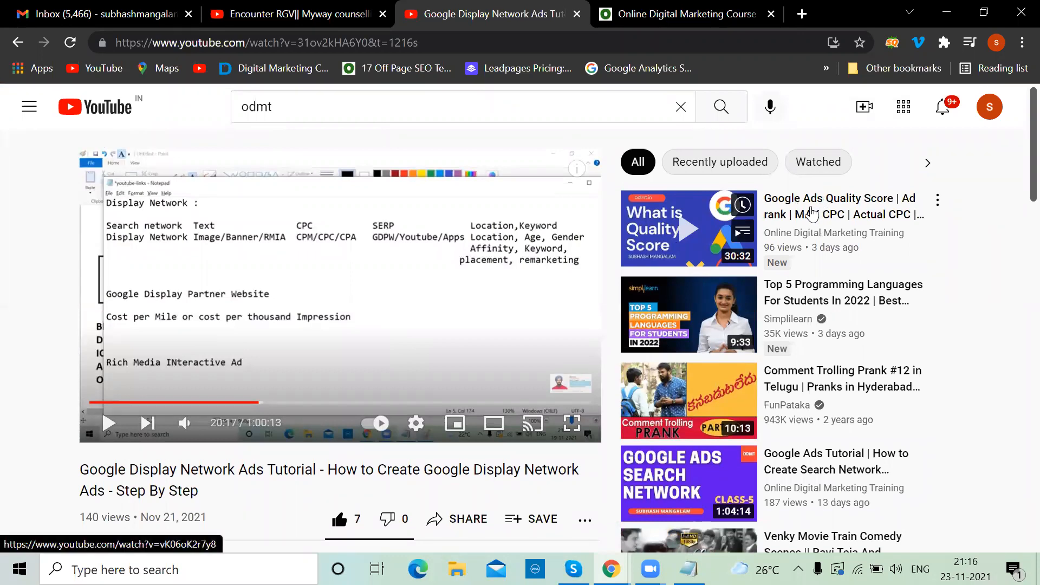
left_click(184, 422)
left_click(777, 220)
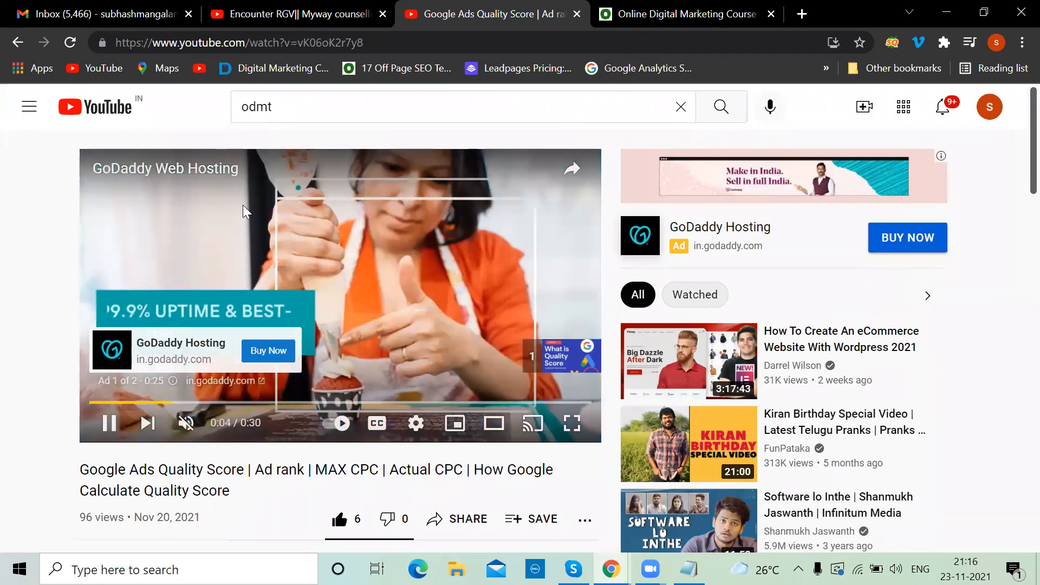
left_click(110, 428)
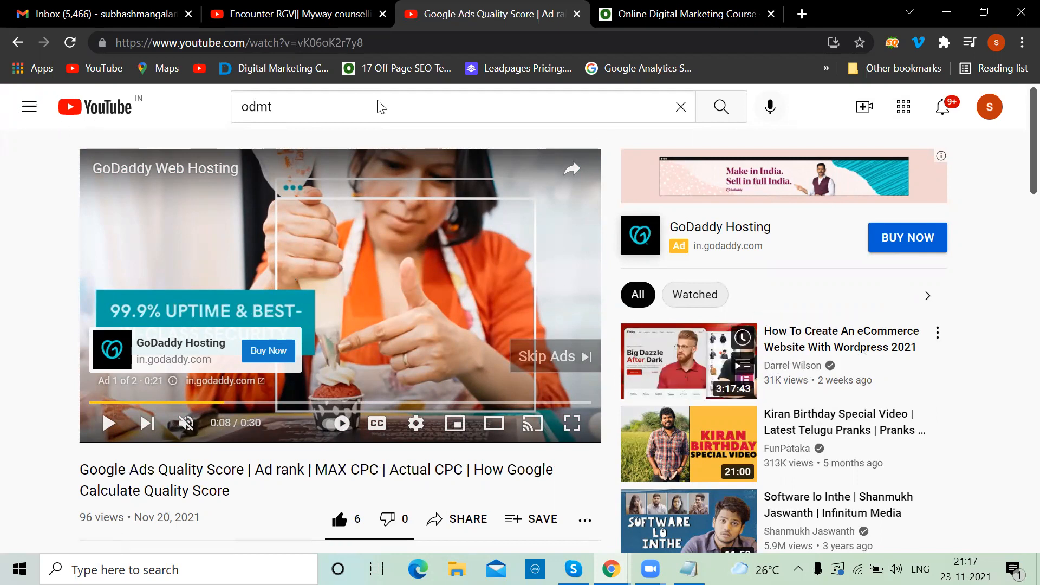
- Open the YouTube home page and look through the recommended videos and the sponsored listing in the feed
left_click(100, 115)
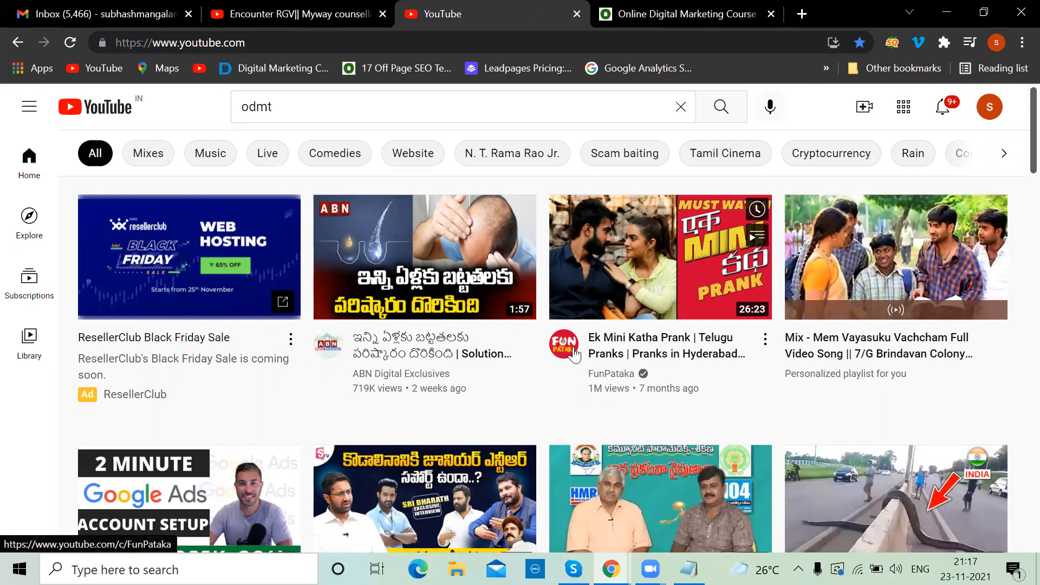
scroll(582, 345, "down", 5)
scroll(579, 345, "down", 10)
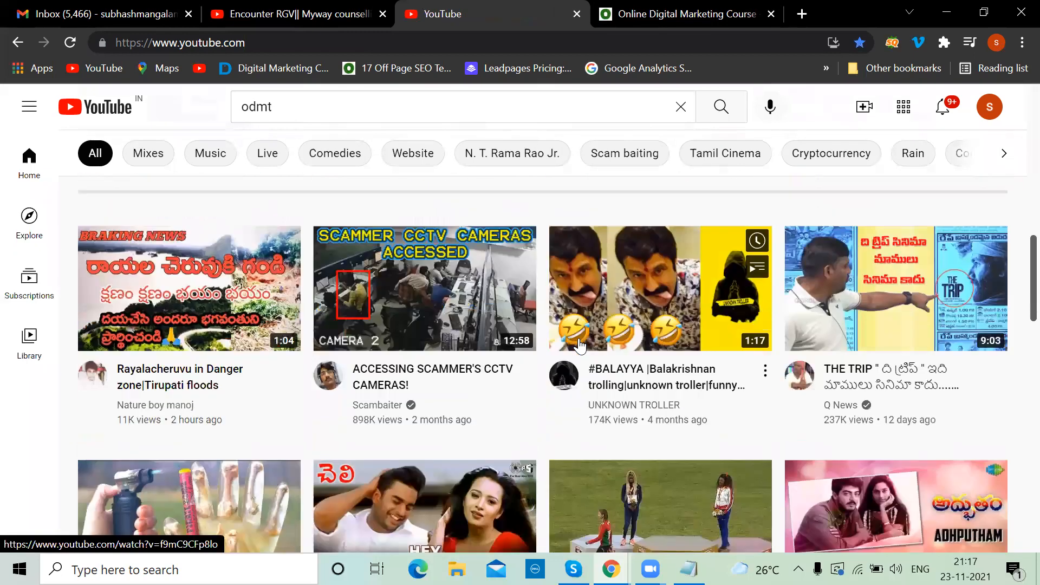
scroll(579, 345, "down", 10)
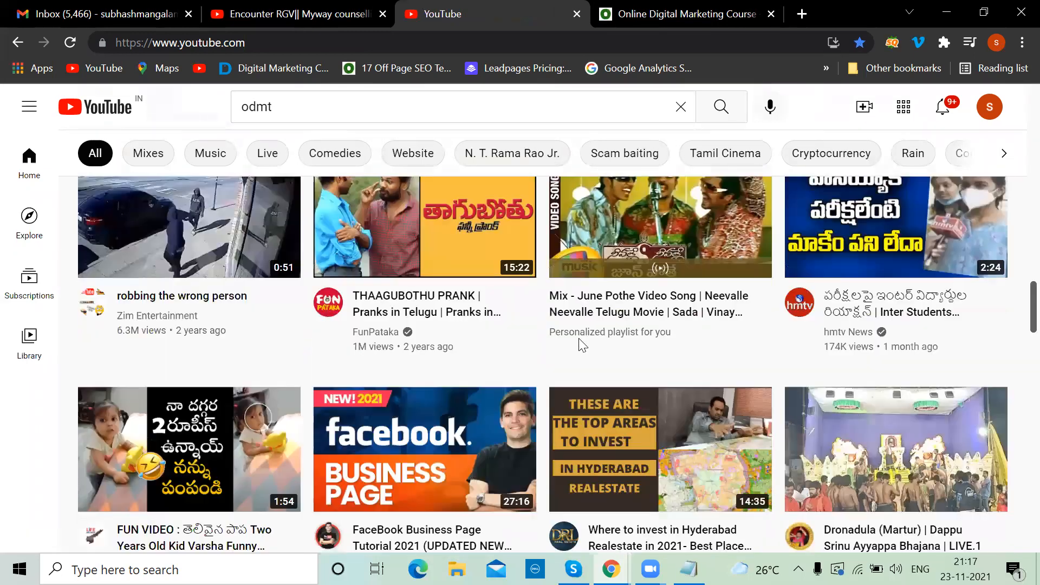
scroll(579, 344, "up", 18)
scroll(579, 345, "up", 7)
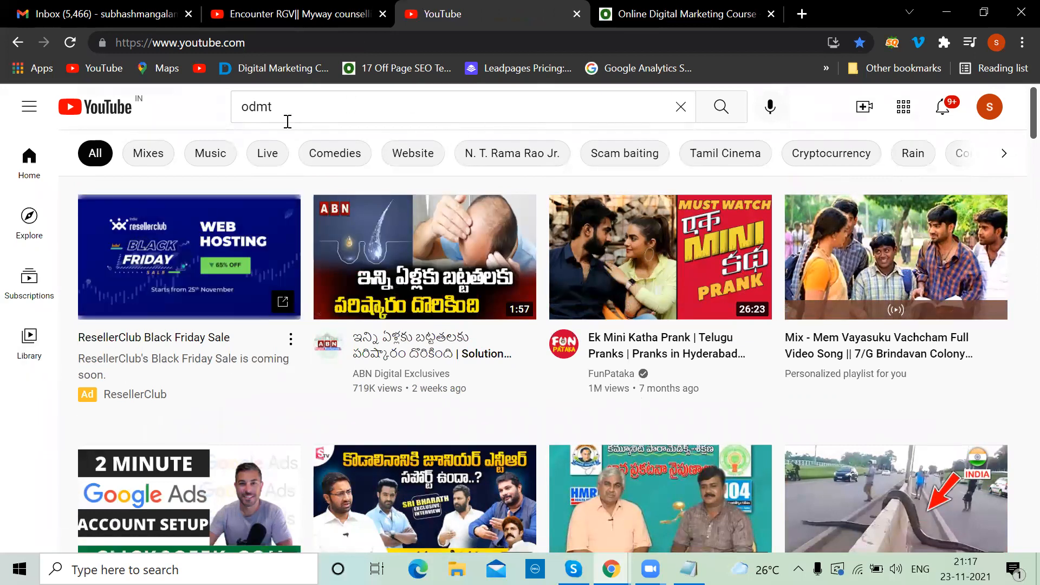
- Switch to the ODMT-ads note in Notepad and add "1. Brading" three lines below the Video Ads heading
left_click(689, 569)
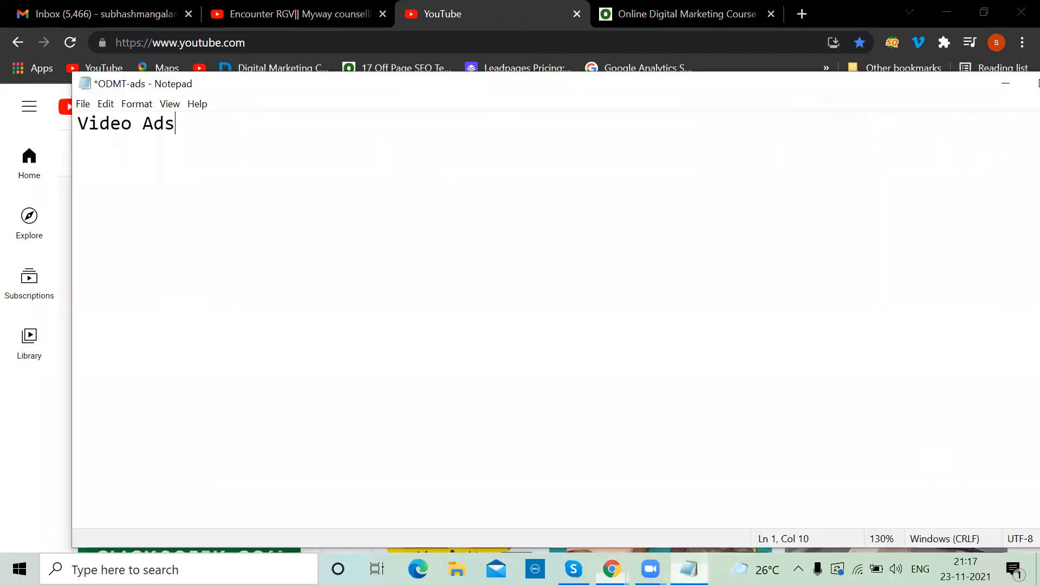
key("Return")
key("Return")
key("Return")
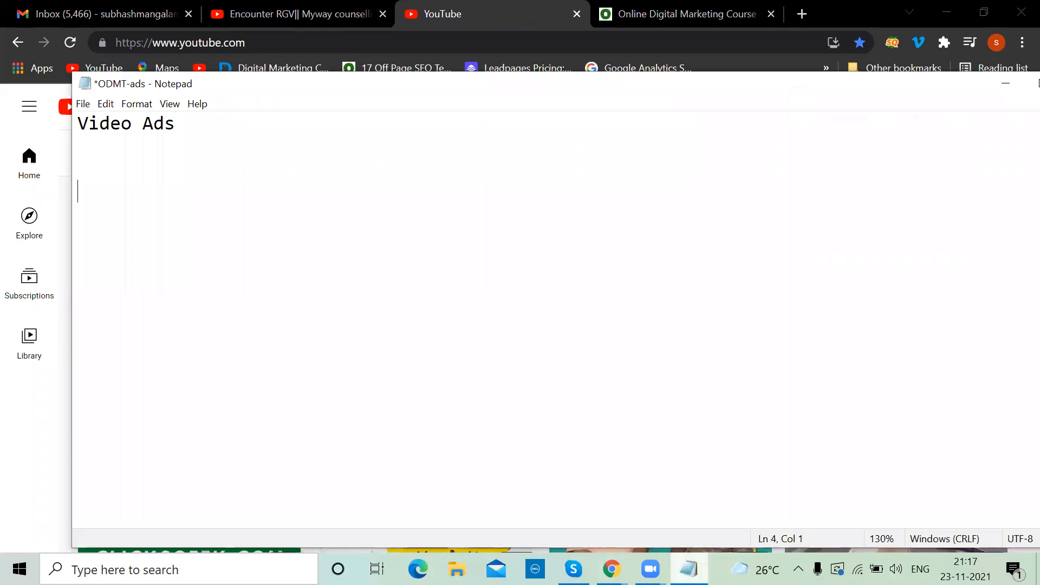
type("1. Brading")
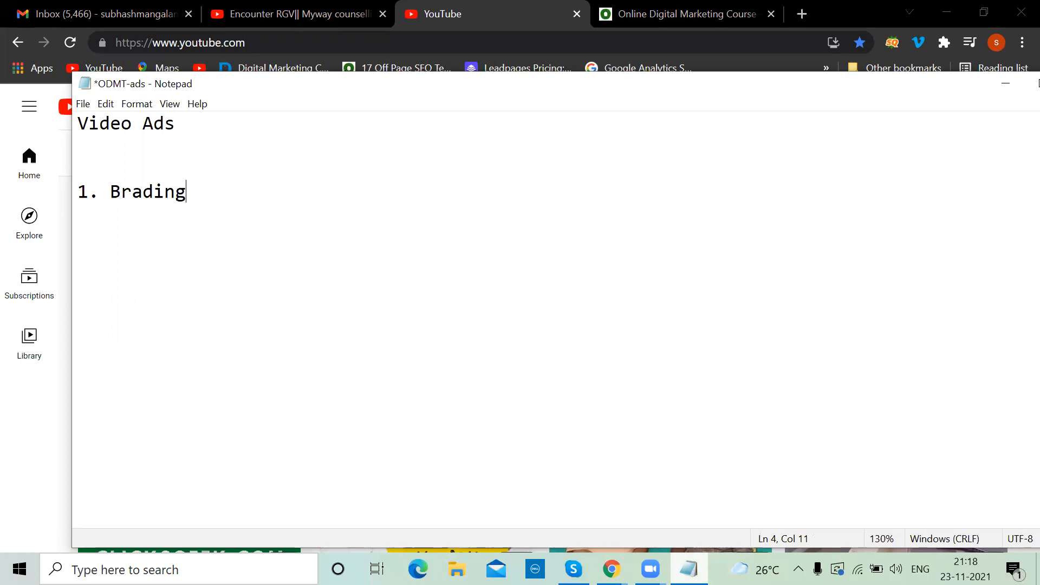
- Add the second list line "2. Youtube channel...1000 subscribers and 4000 watch hours" to the note
key("Return")
type("2. Youtube ch")
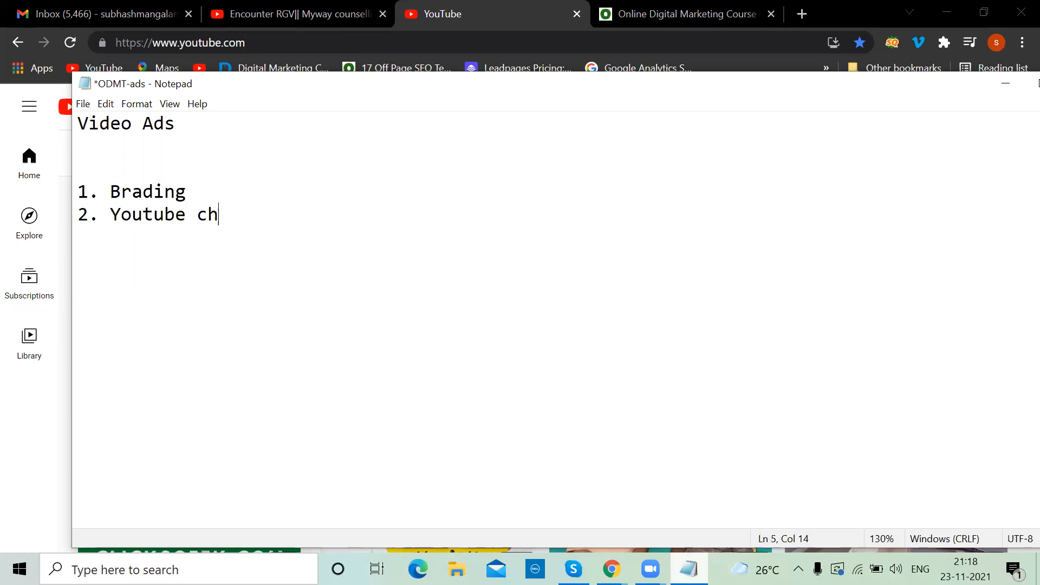
type("annel")
type("...1000 subscribers and ")
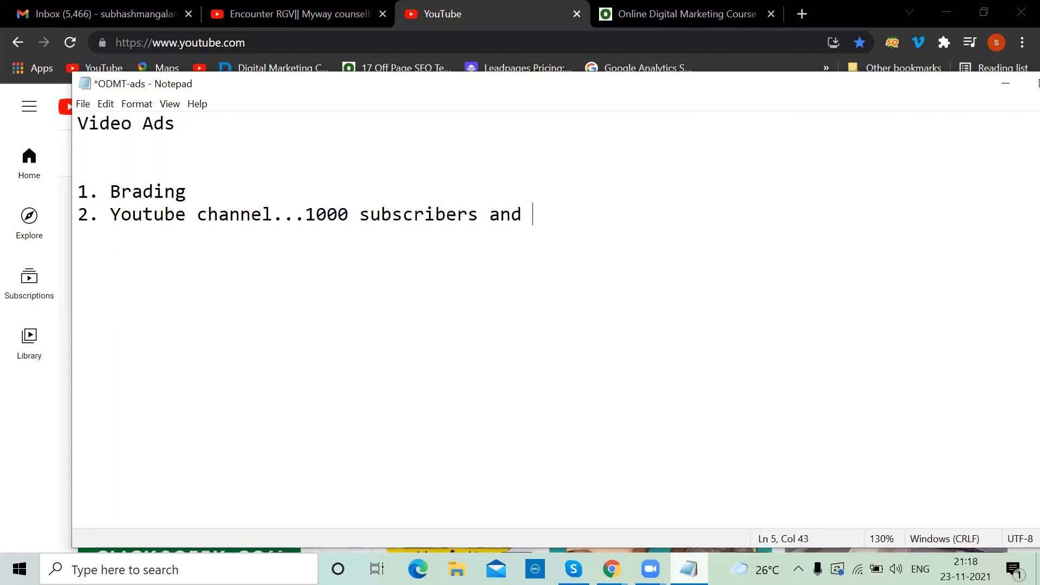
type("4000 watch hours")
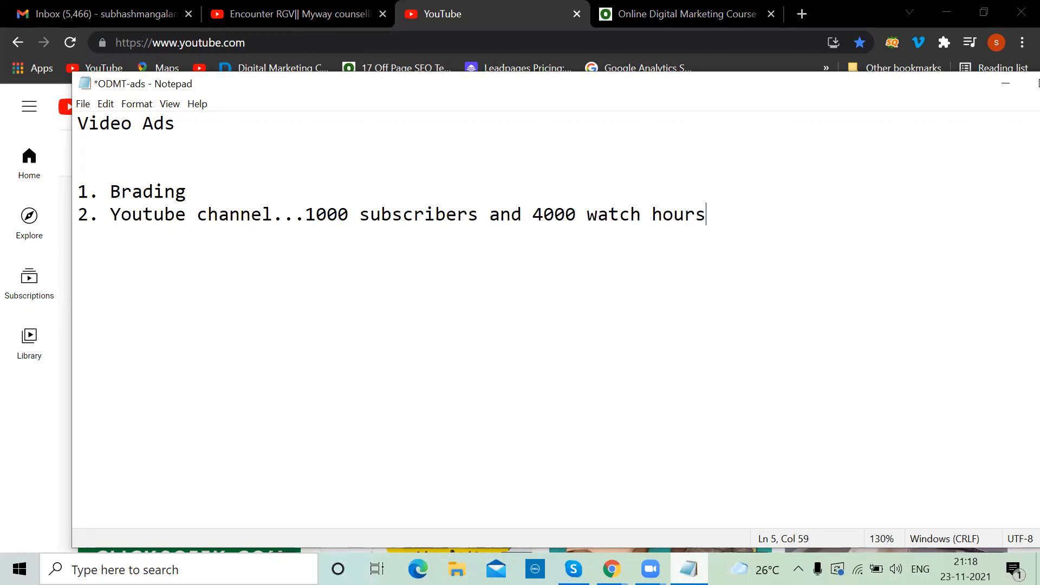
- Switch to Chrome and compare the Encounter RGV video's page and channel details with the recommended videos on the YouTube home page
left_click(291, 14)
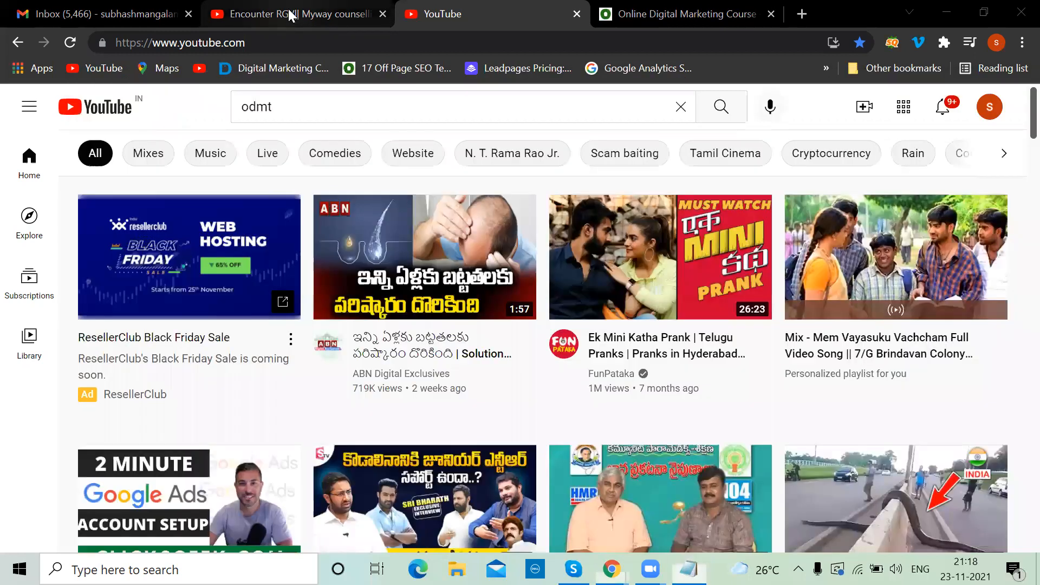
scroll(378, 342, "down", 5)
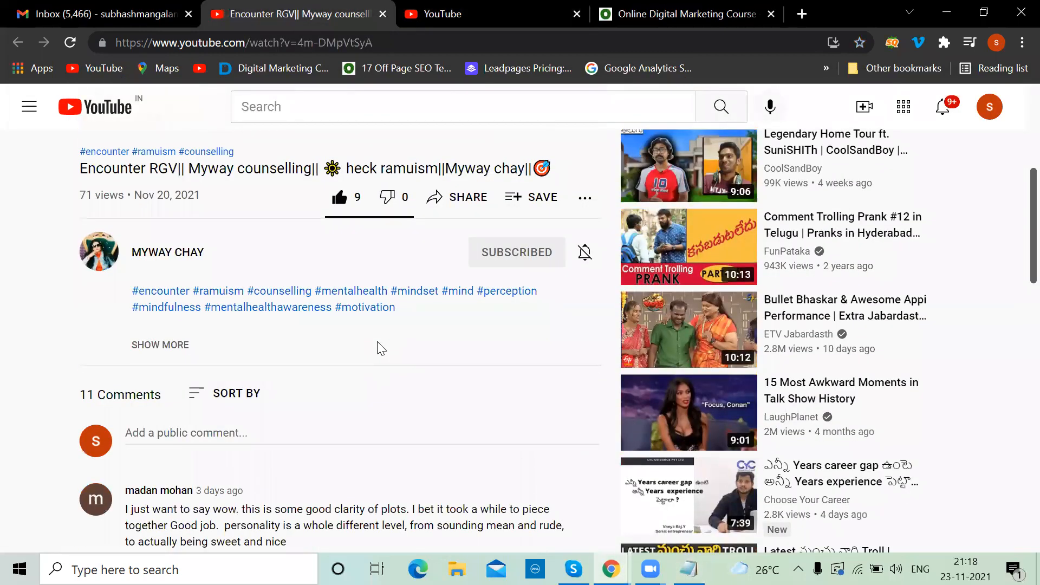
scroll(199, 213, "up", 5)
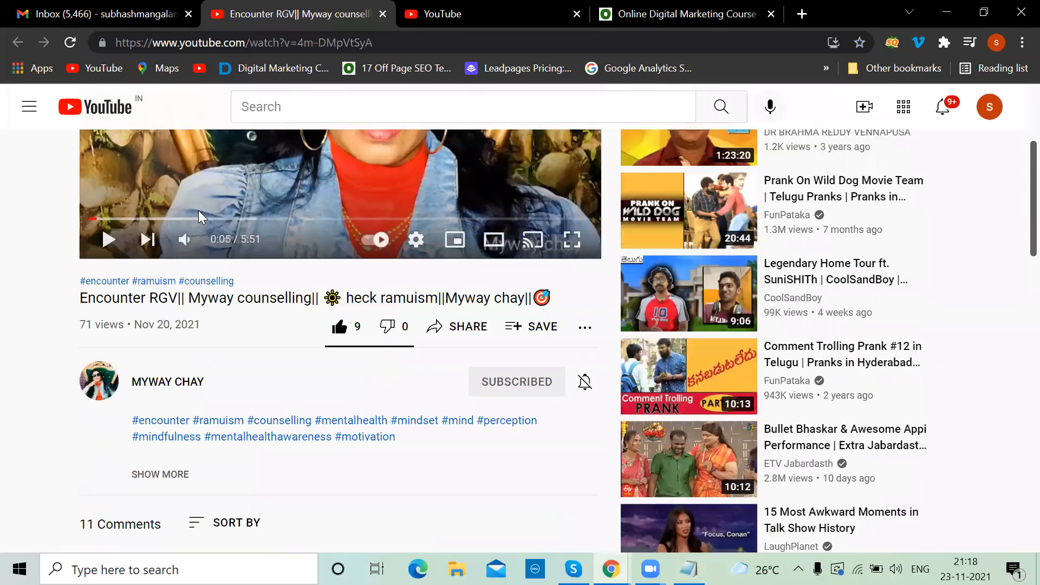
left_click(489, 8)
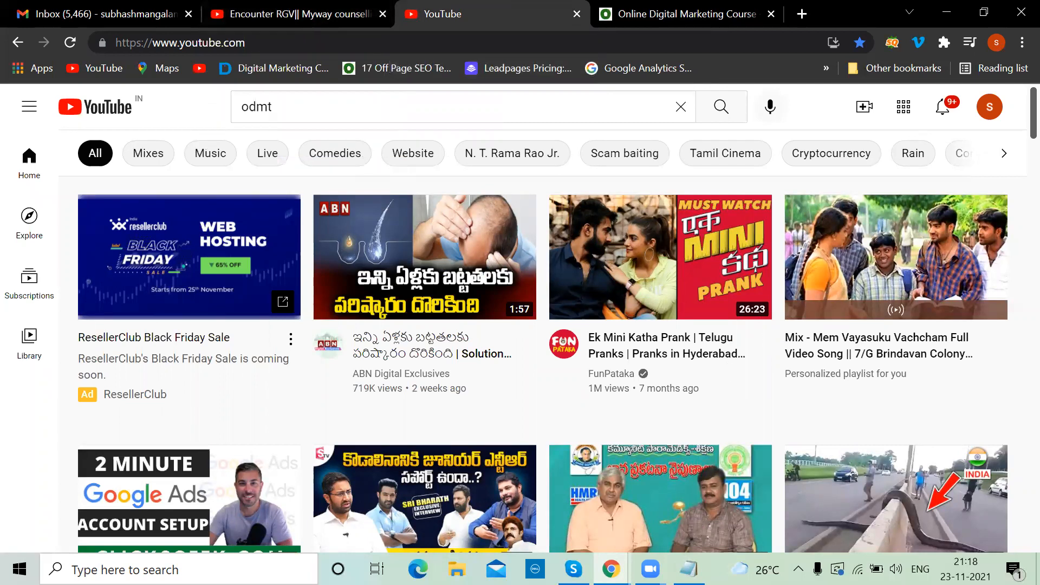
mouse_move(655, 272)
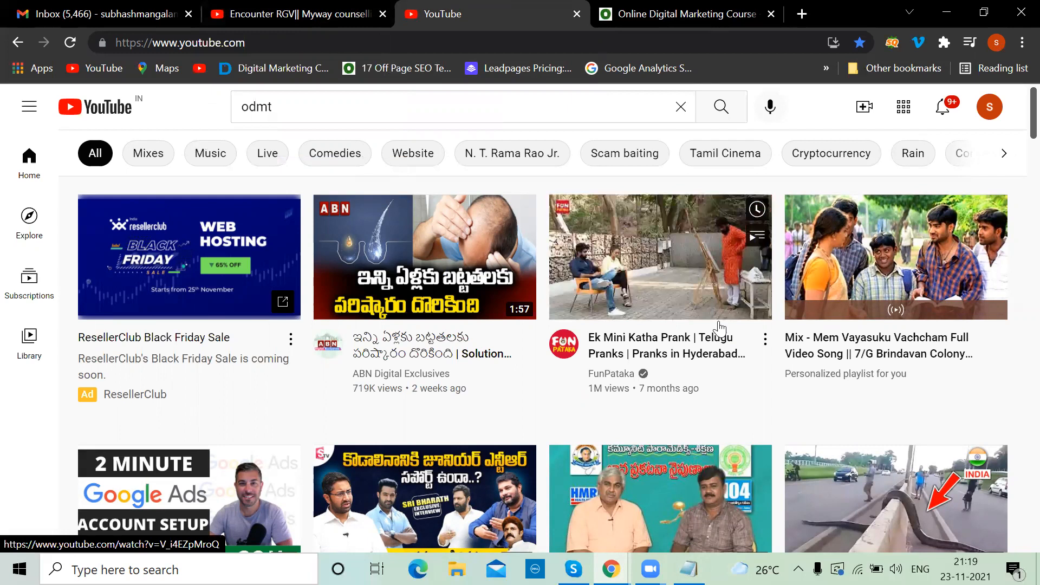
mouse_move(686, 526)
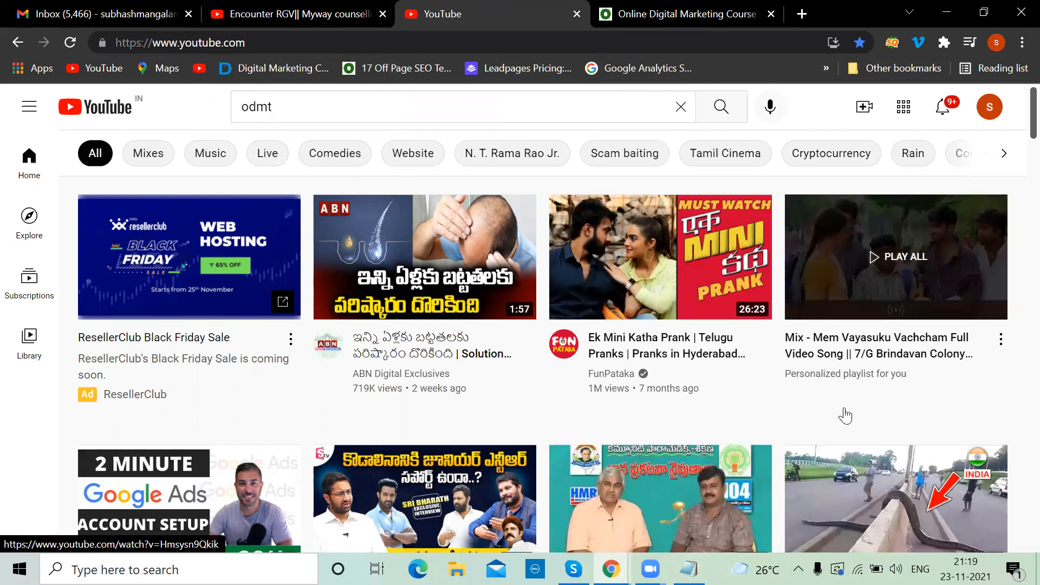
left_click(303, 14)
scroll(175, 276, "down", 4)
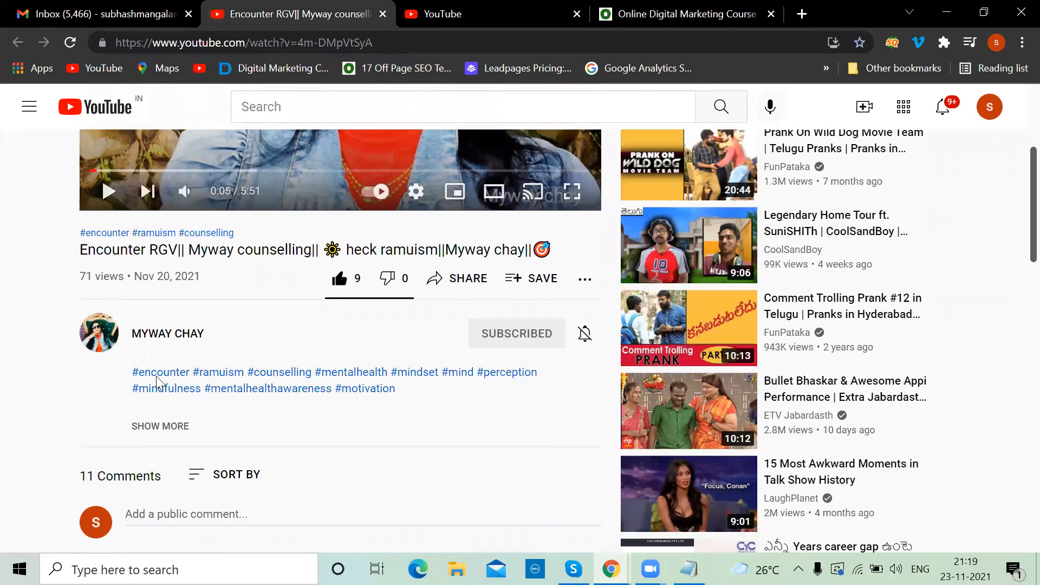
left_click(484, 7)
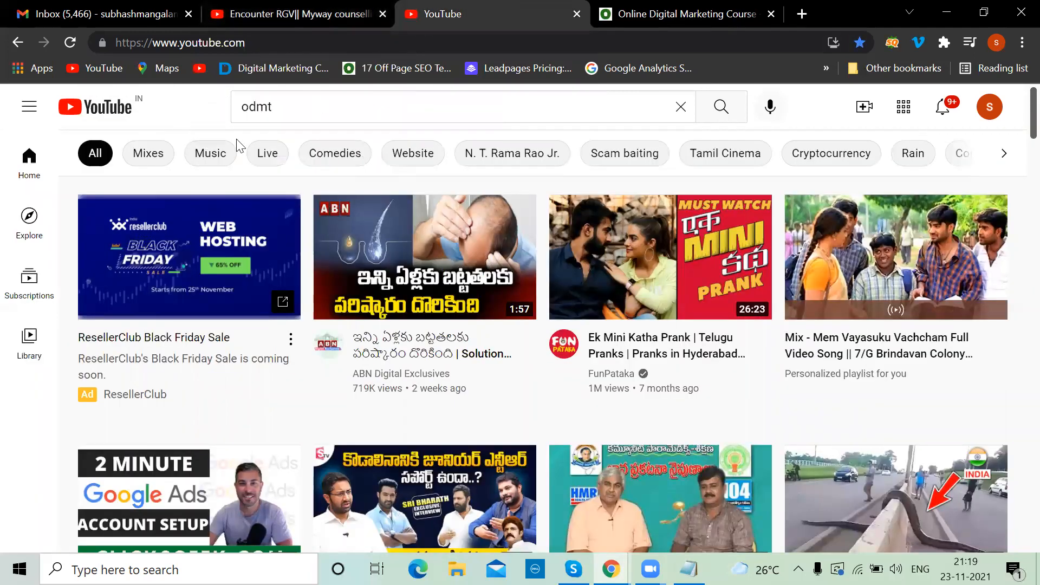
scroll(823, 366, "down", 5)
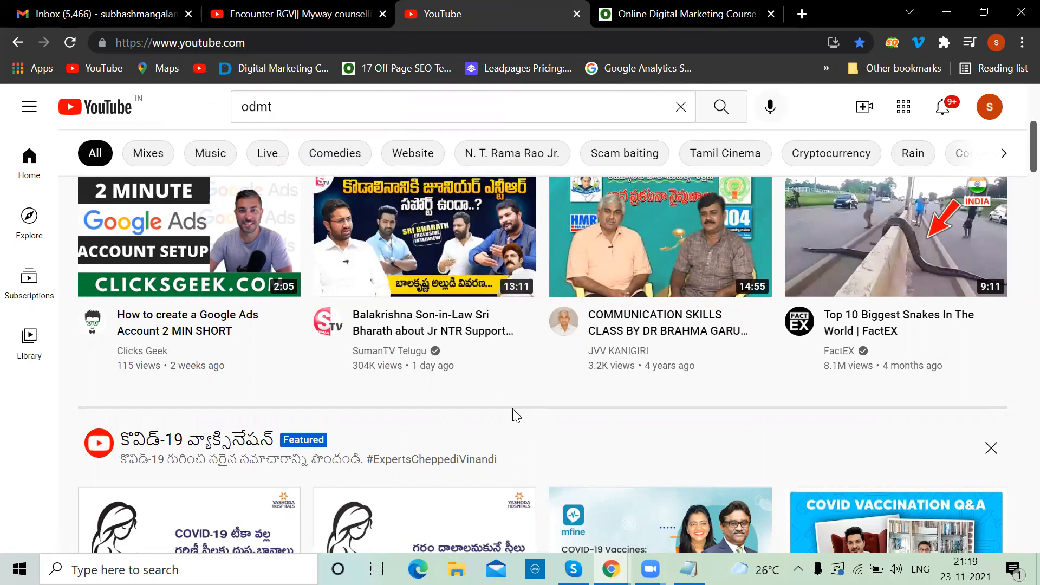
left_click(271, 10)
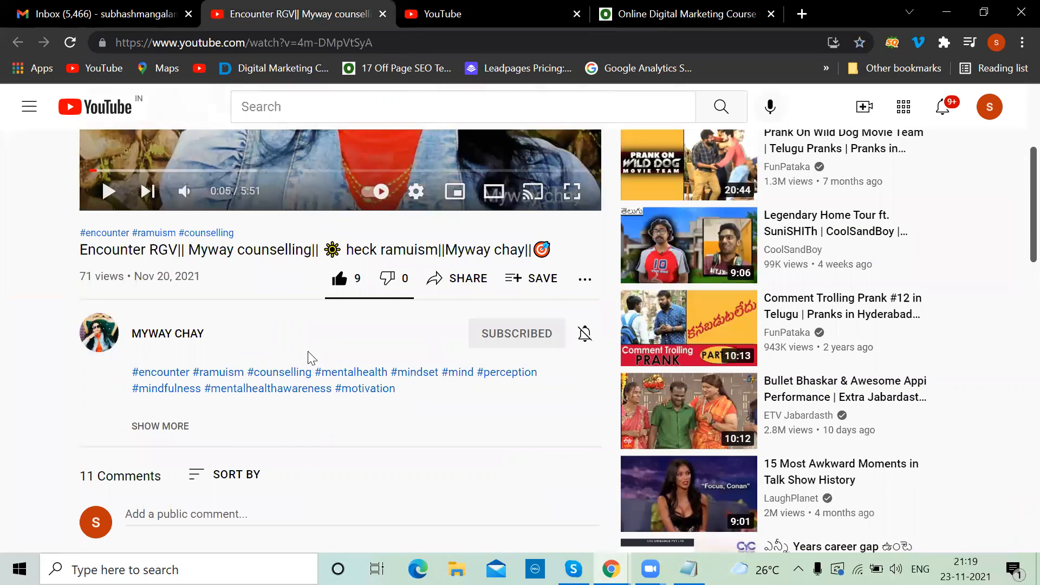
scroll(311, 357, "down", 1)
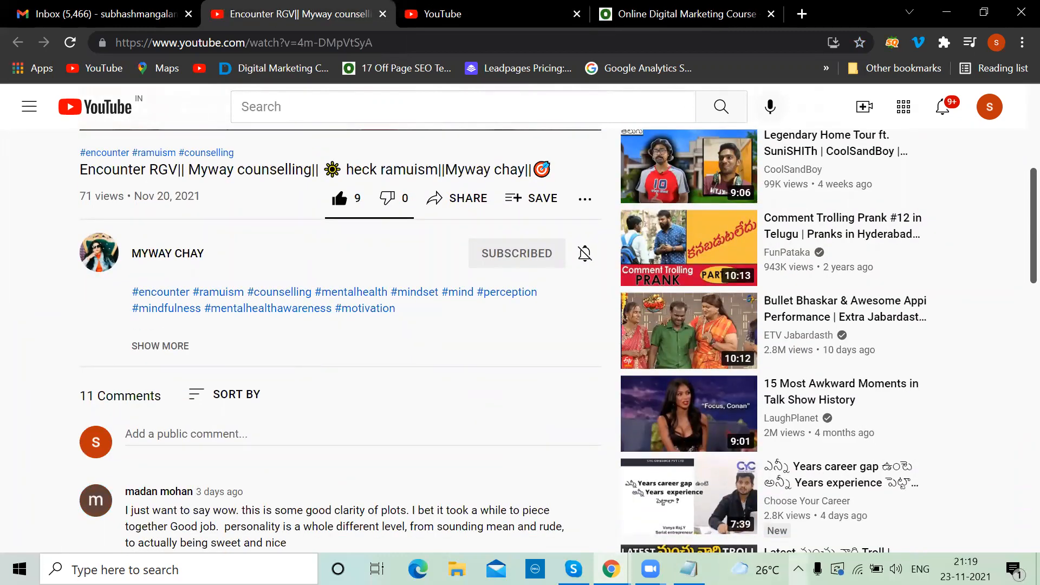
- Review the Brading and Youtube channel lines in the Notepad note alongside the Encounter RGV video page
left_click(689, 569)
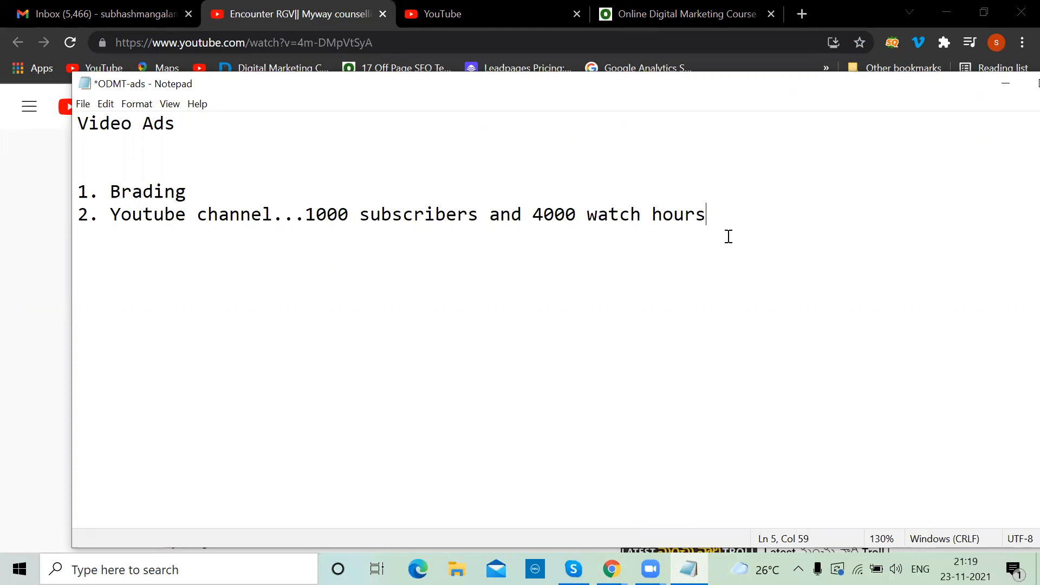
left_click(274, 18)
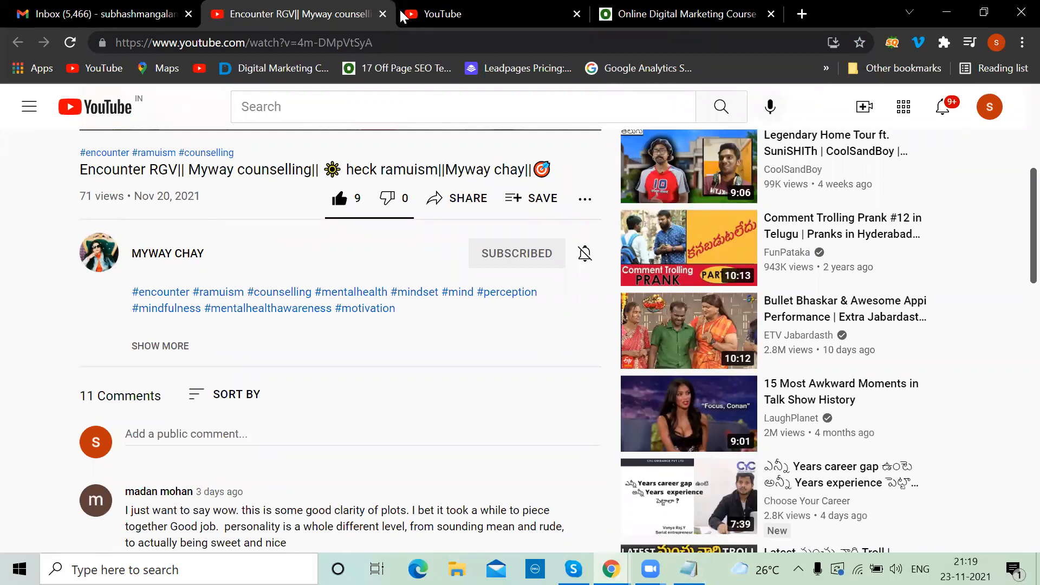
mouse_move(419, 13)
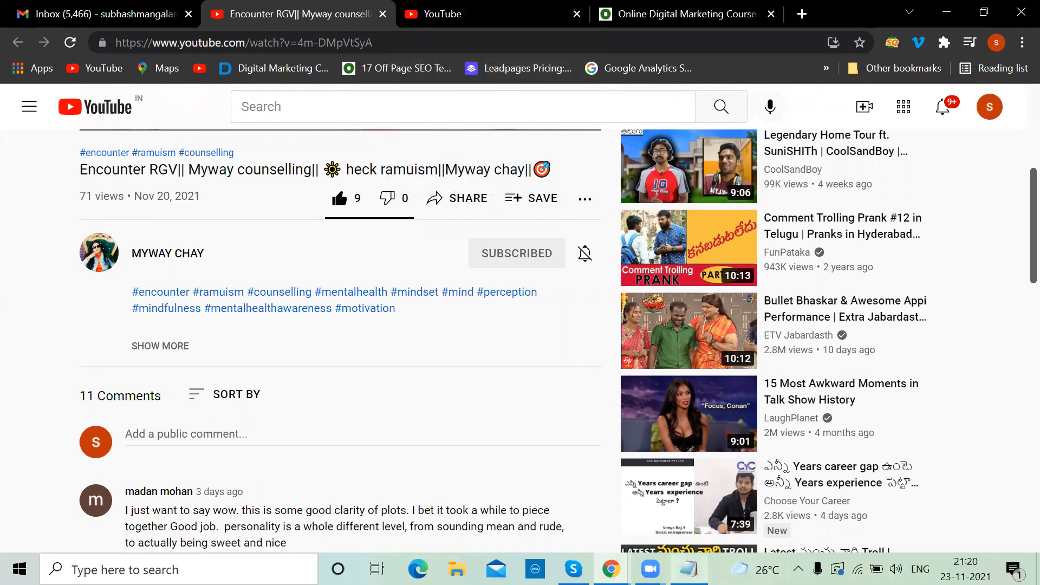
left_click(689, 568)
left_click_drag(215, 189, 106, 193)
left_click(274, 212)
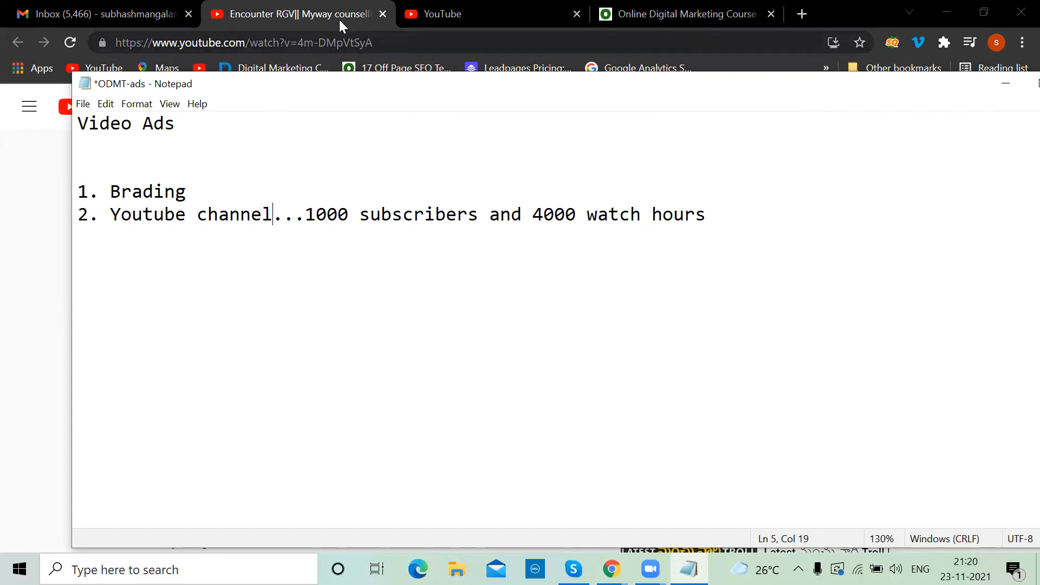
- Switch to Chrome, revisit the YouTube home feed and examine the Encounter RGV video's player, description, comments and suggested videos
left_click(414, 16)
mouse_move(412, 235)
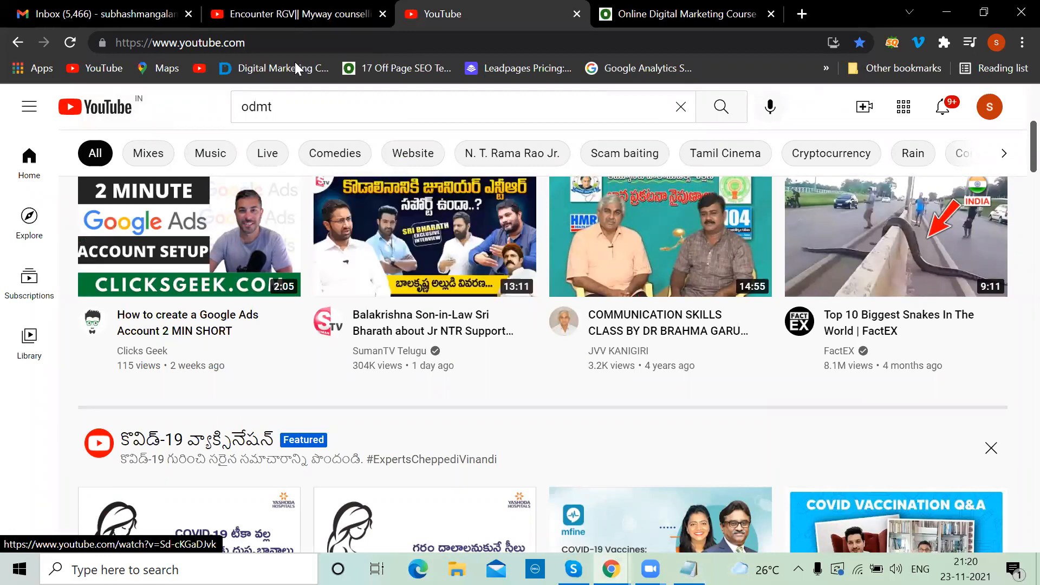
left_click(293, 14)
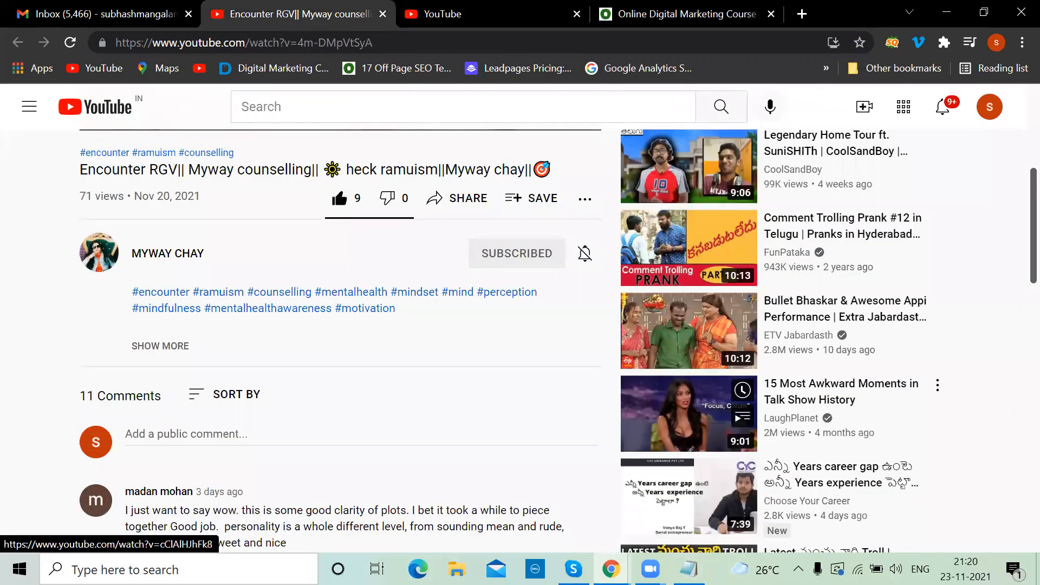
mouse_move(688, 569)
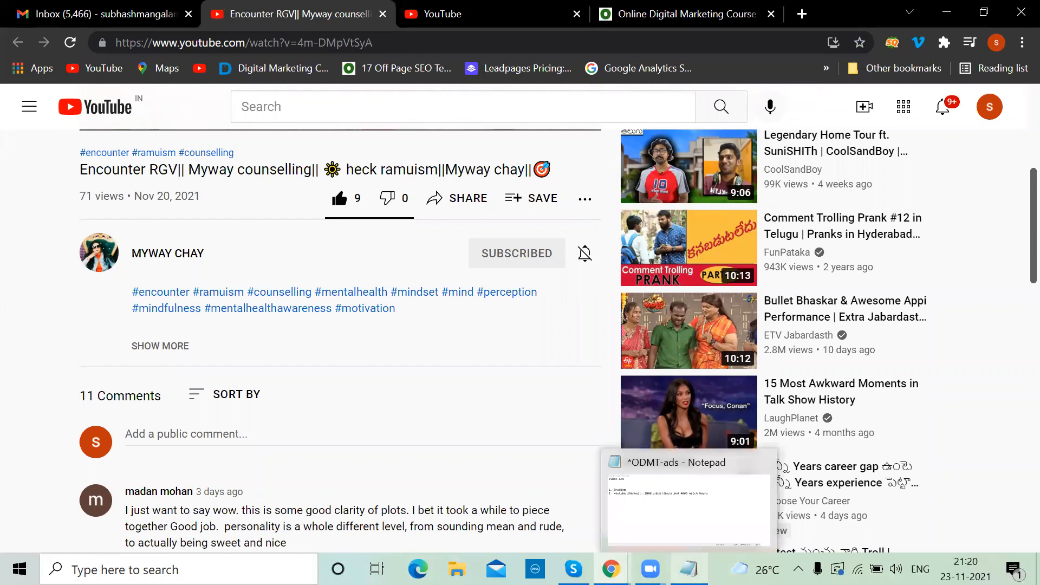
scroll(358, 238, "up", 5)
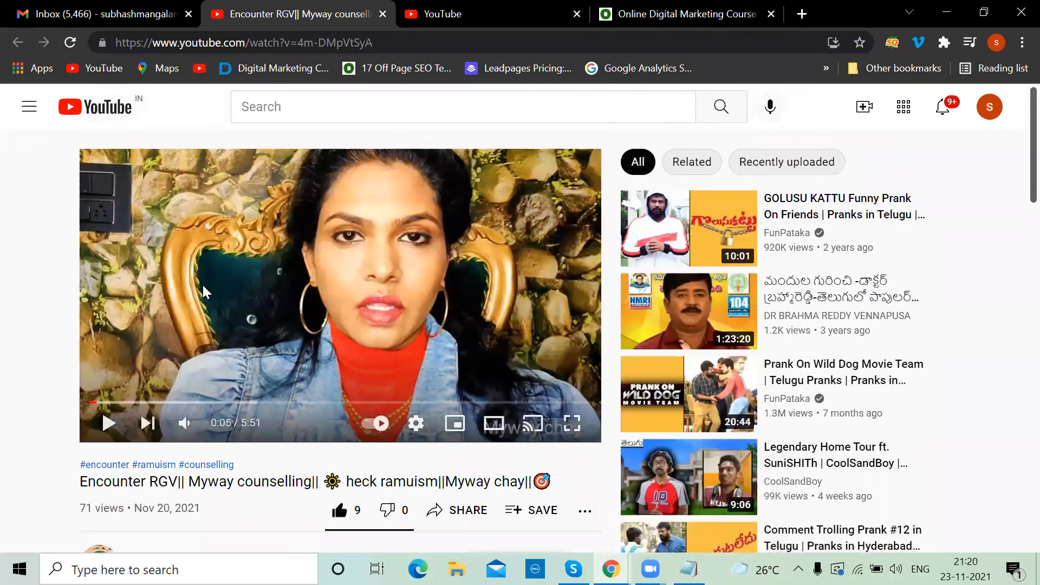
scroll(119, 331, "down", 3)
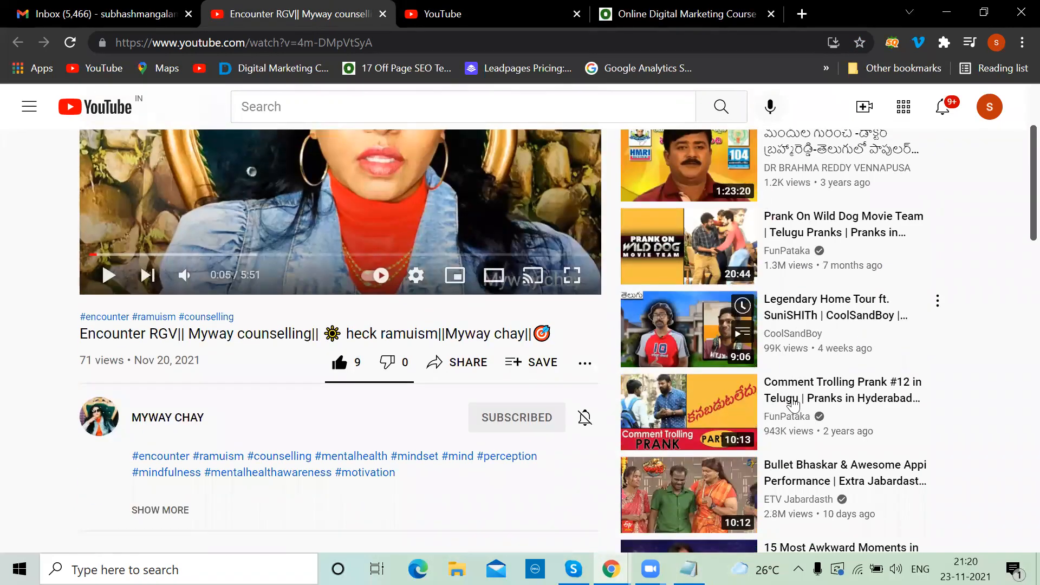
scroll(878, 347, "down", 5)
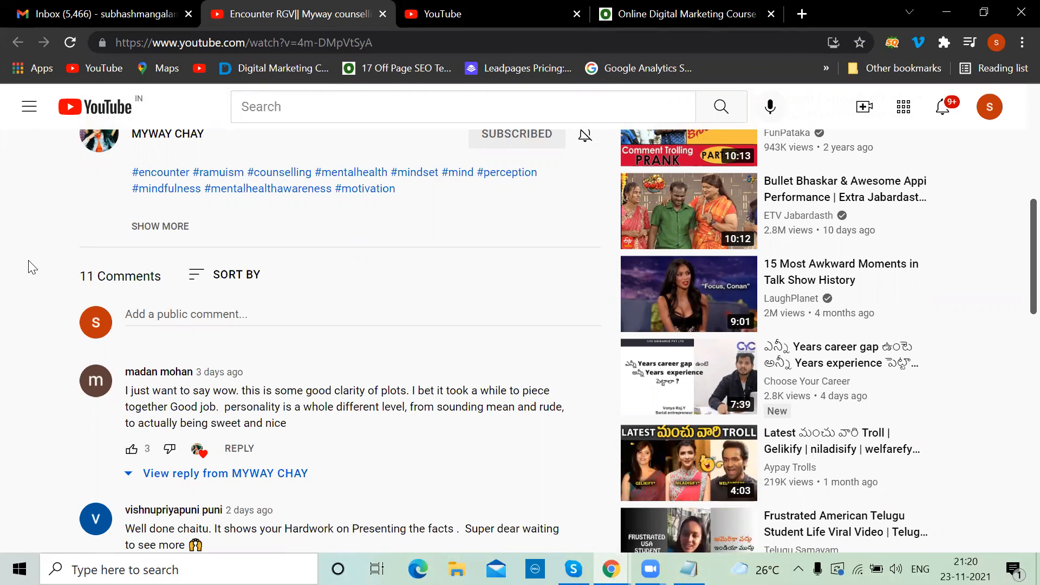
- Open the ODMT website and look over its home page introduction and enrolment form
left_click(640, 12)
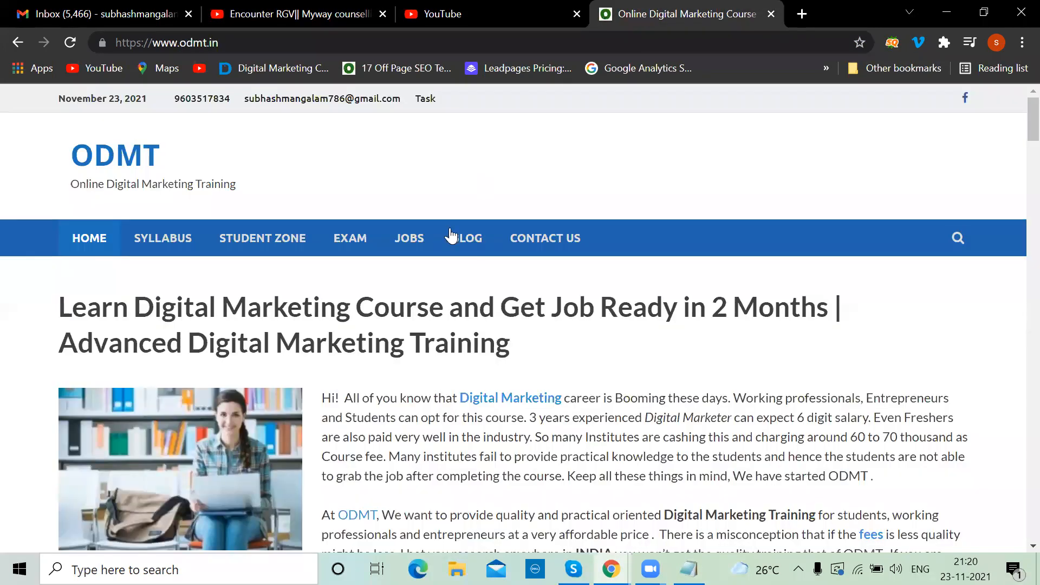
scroll(449, 262, "down", 20)
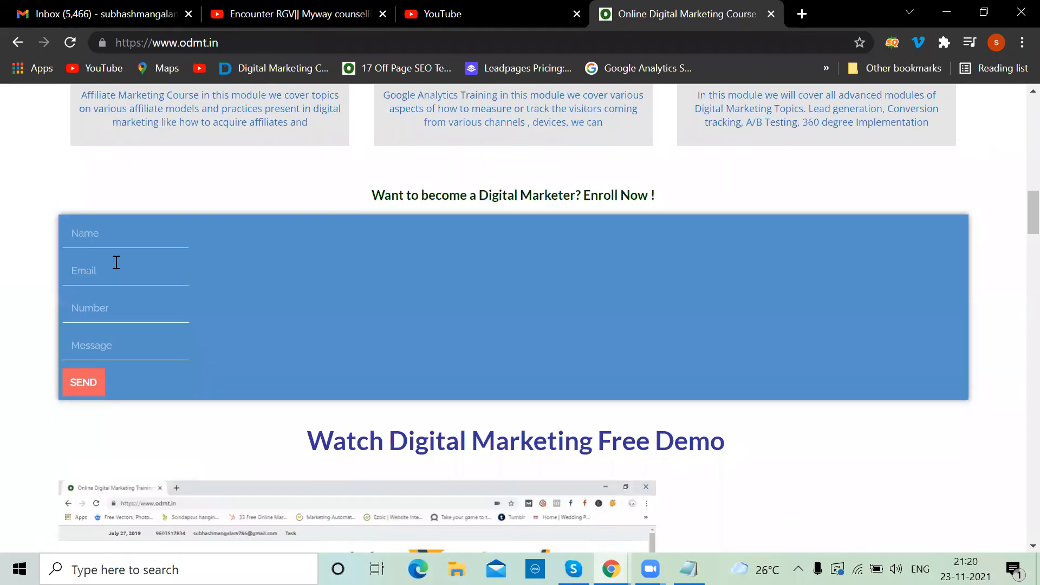
scroll(116, 263, "up", 7)
scroll(116, 262, "up", 10)
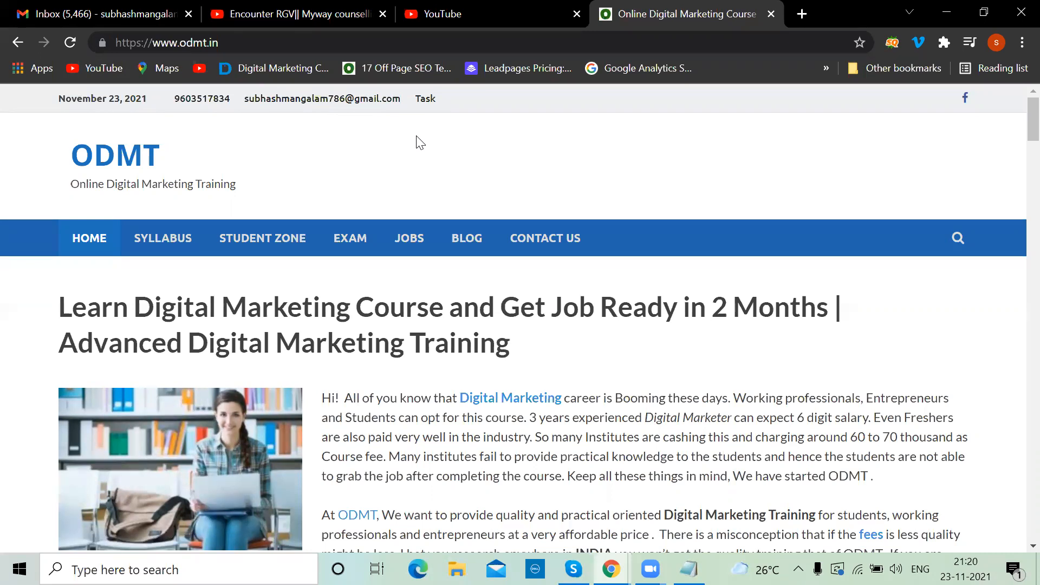
- Switch to the Google Ads overview window, then to Notepad, and extend the note's first line to "Video Ads Video CPV YouTube"
left_click(611, 568)
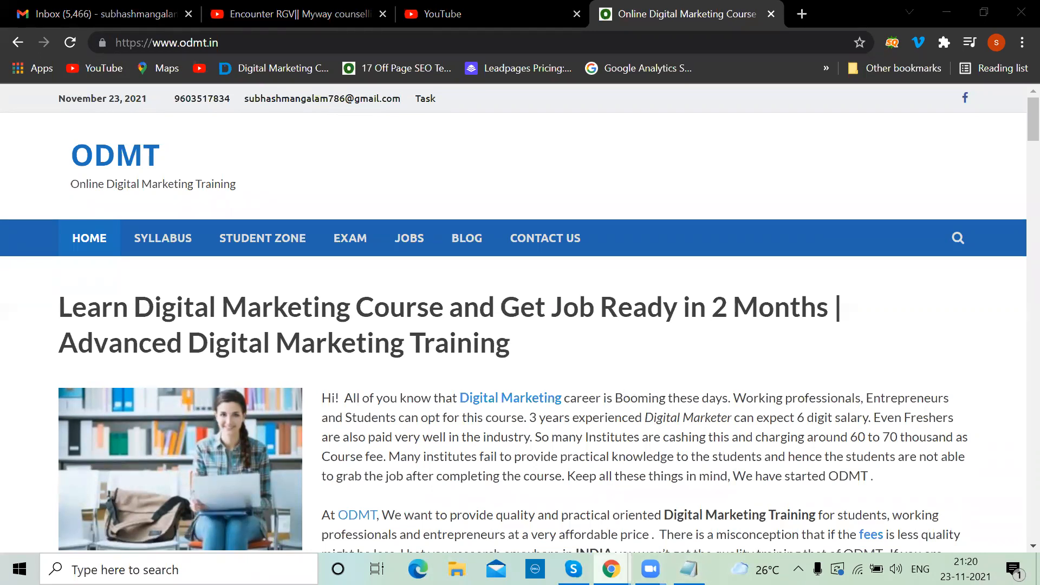
left_click(672, 504)
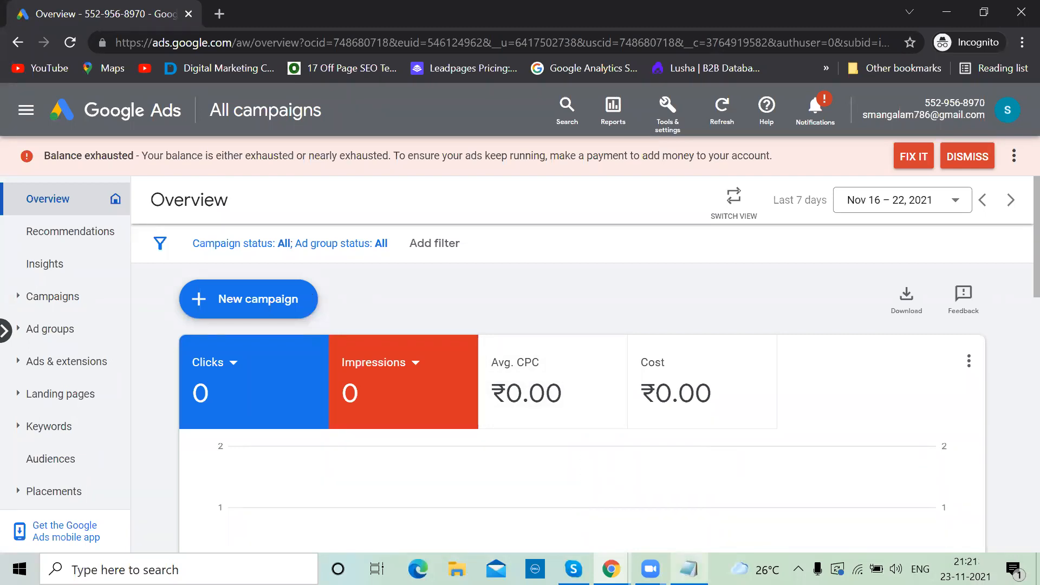
key("alt+Tab")
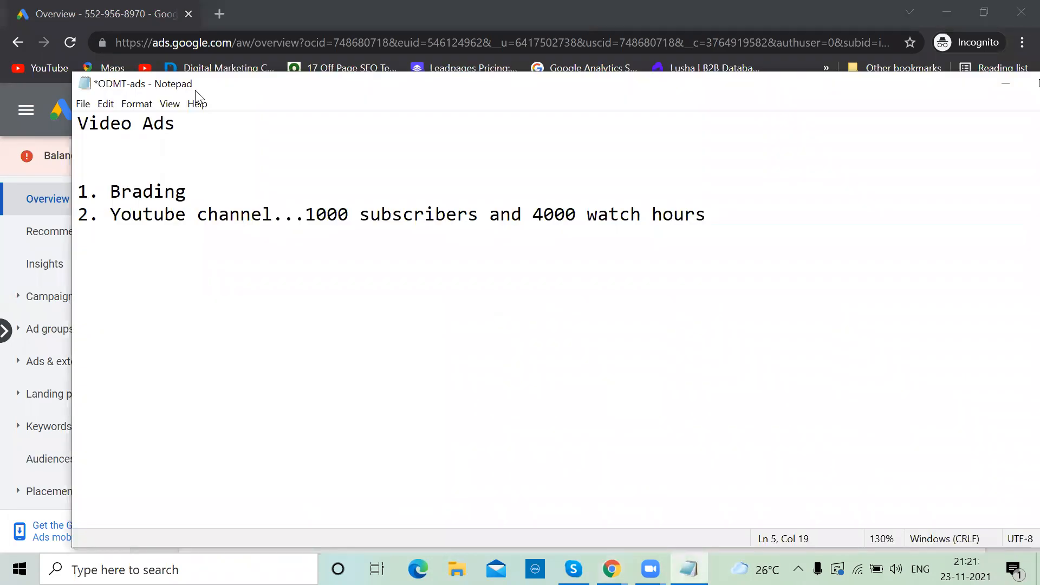
left_click(186, 124)
type("Video   CPV")
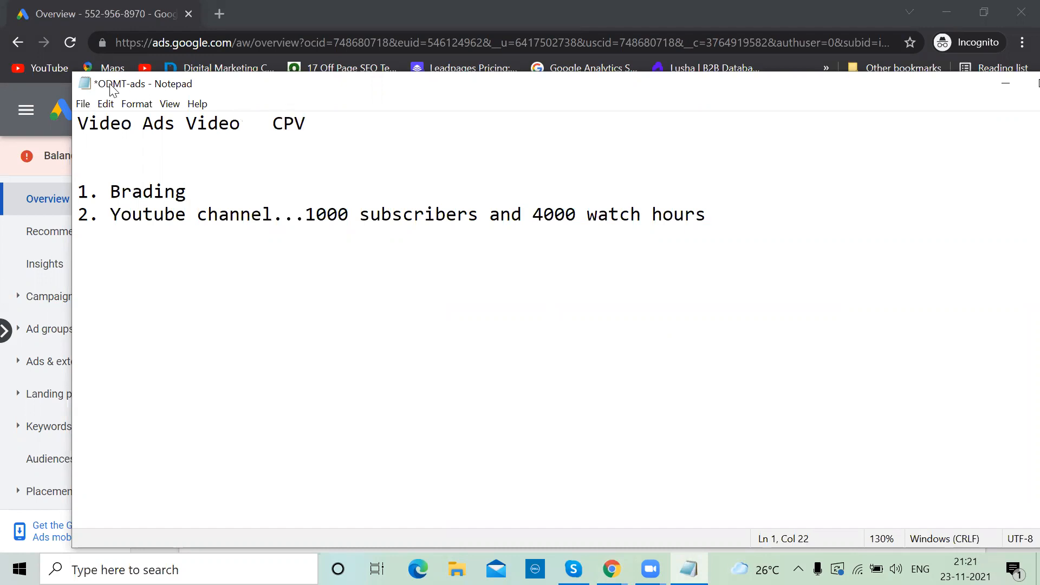
left_click(137, 122)
left_click(380, 117)
type("YouTube")
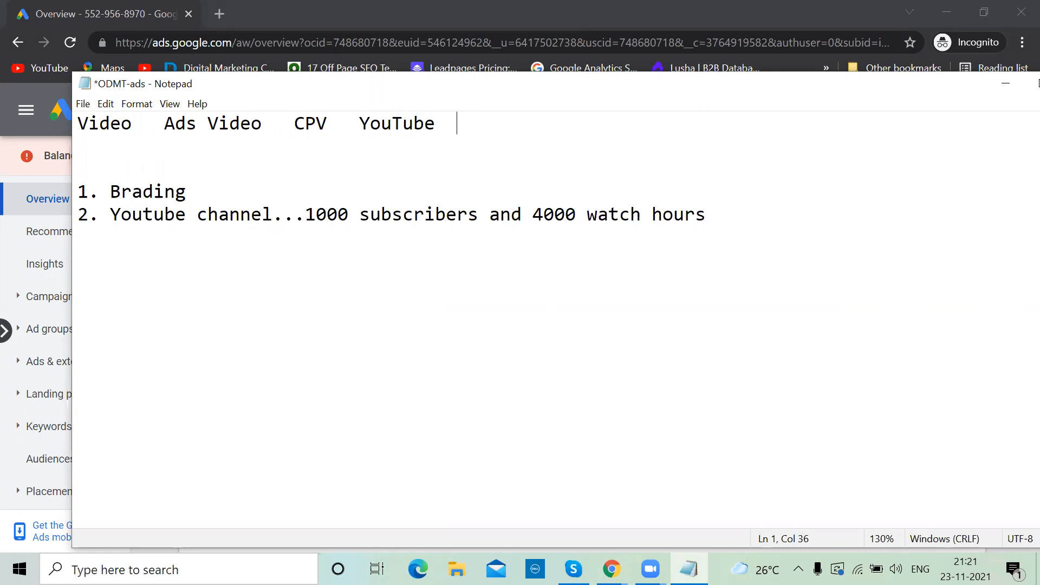
- Append the targeting options "Location,Age,Gender, Keywords, PLacement" to the end of the note's first line
type("Location,Age,")
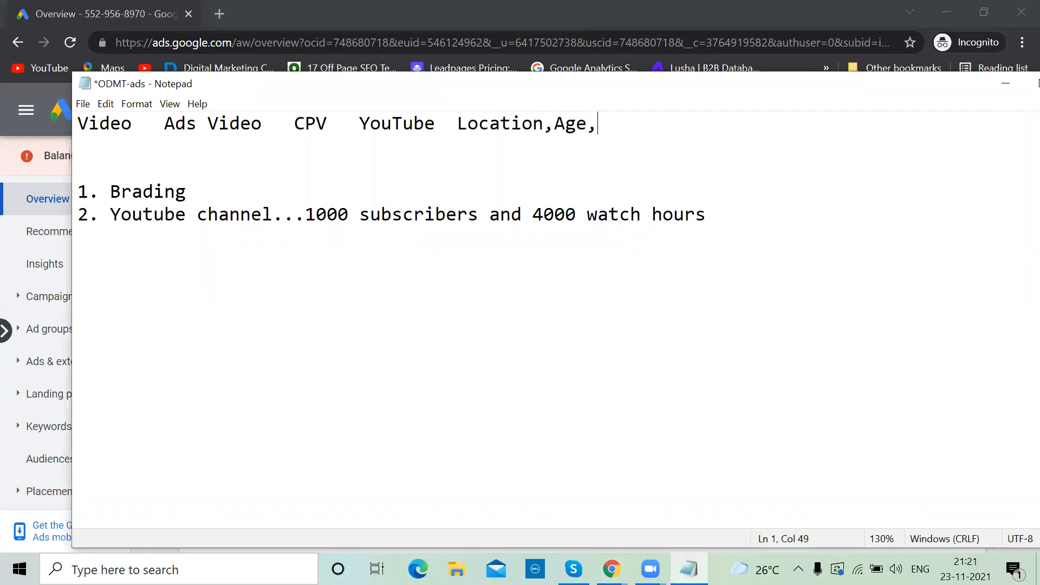
type("Gened==")
key("BackSpace")
key("BackSpace")
key("BackSpace")
key("BackSpace")
type("der")
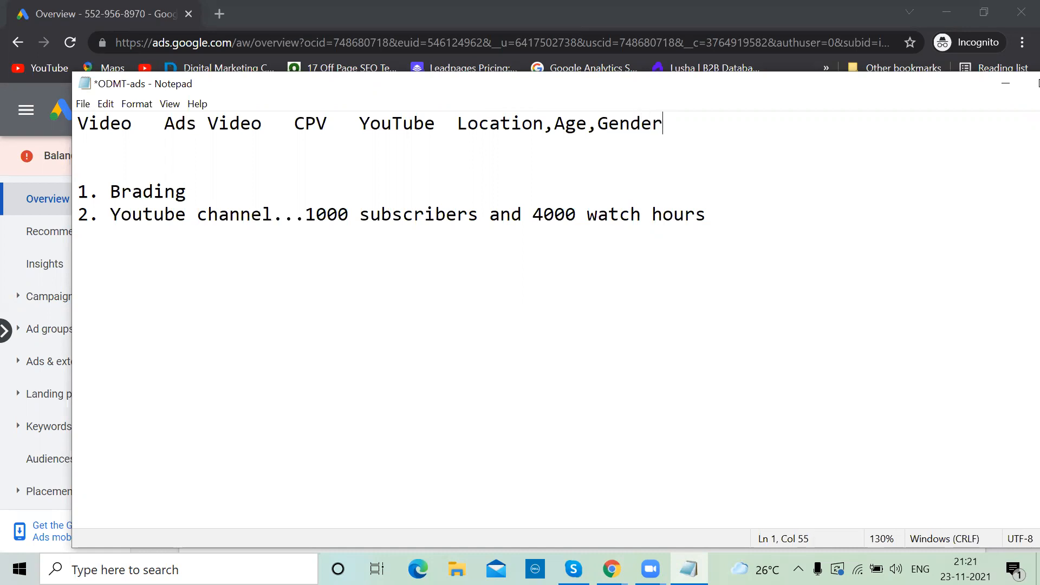
type(", Keywords")
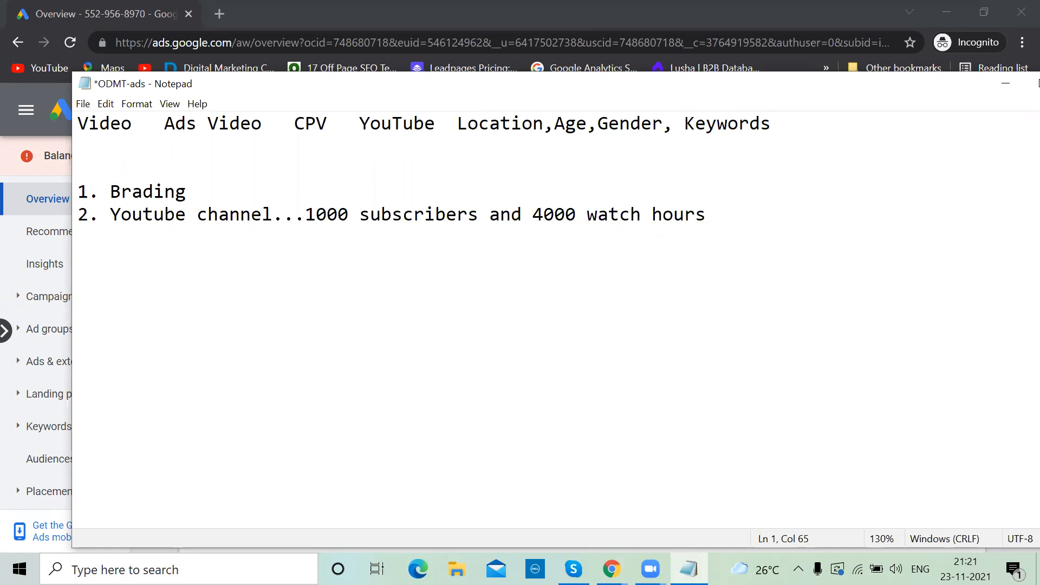
type(", PLacement")
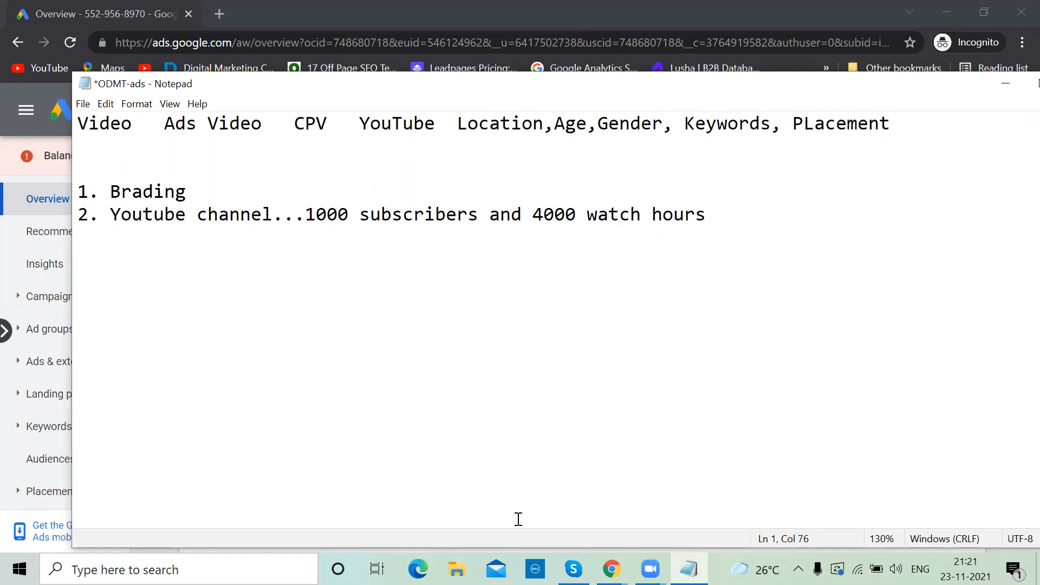
- Switch to Chrome to open the SumanTV Telugu interview from the YouTube home feed, and return to Notepad to review the targeting options
key("alt+Tab")
left_click(428, 6)
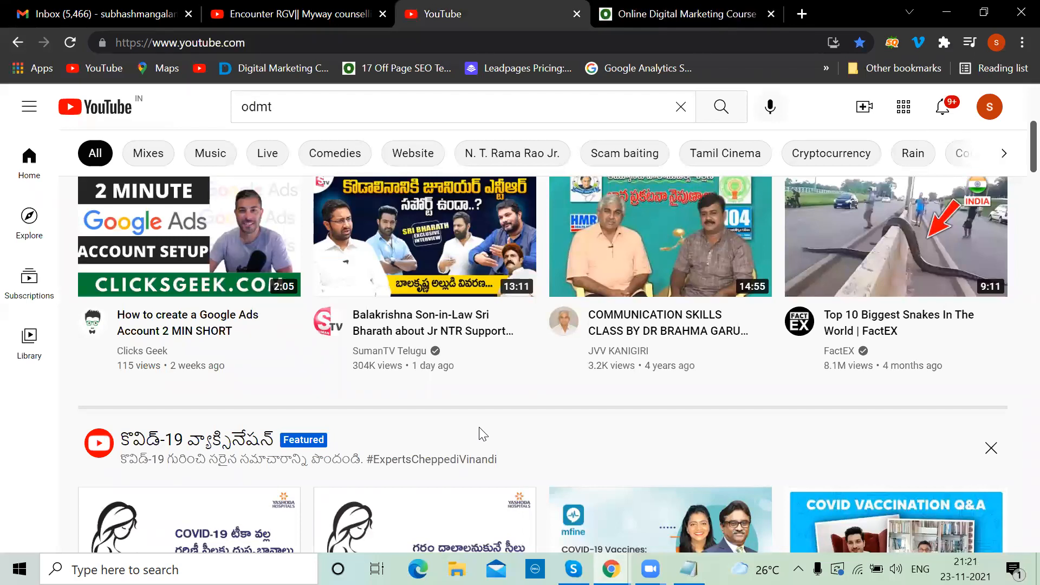
mouse_move(414, 379)
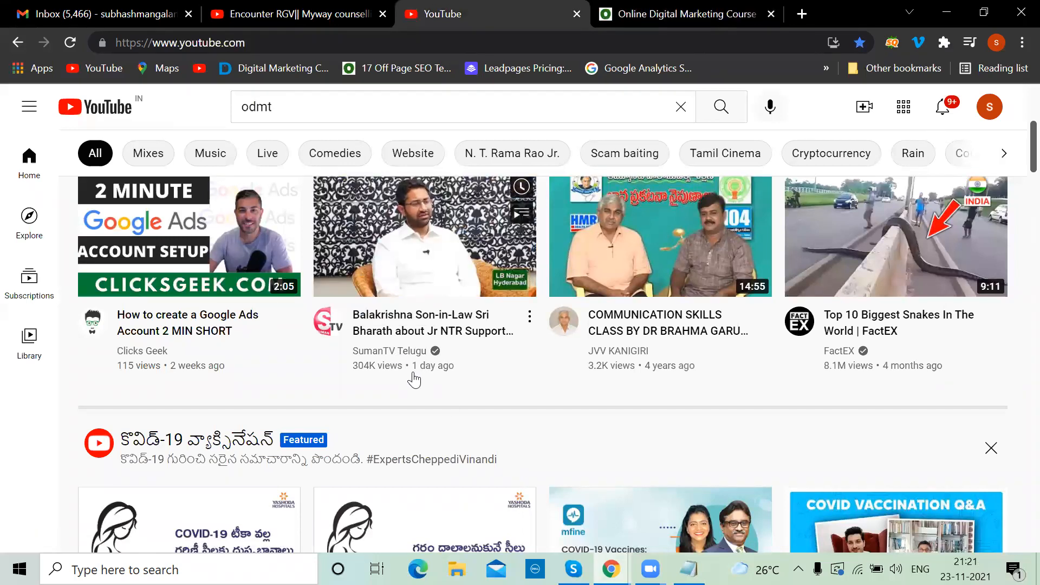
left_click(414, 379)
key("alt+Tab")
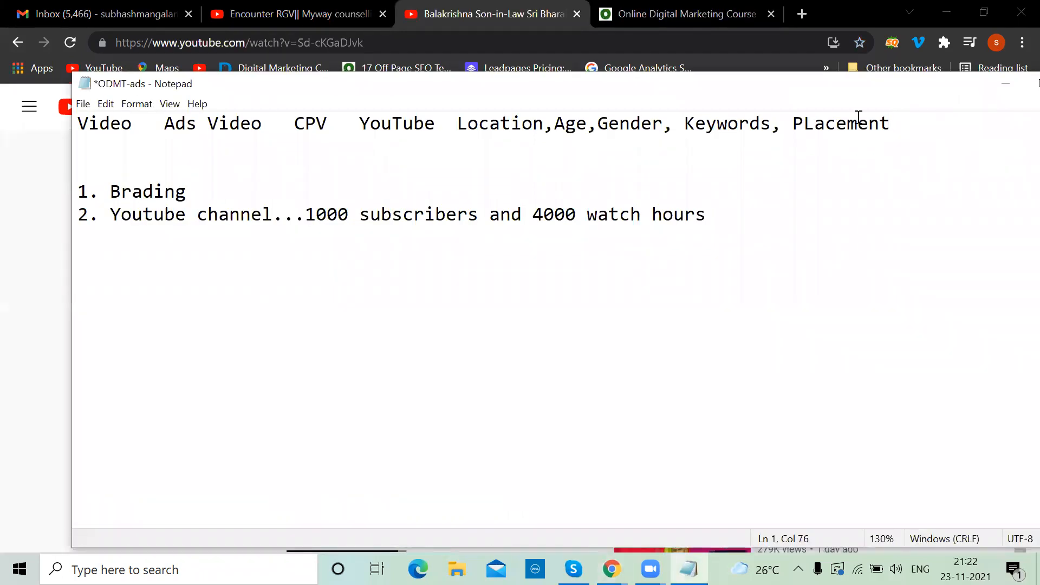
left_click_drag(456, 125, 894, 109)
left_click(921, 119)
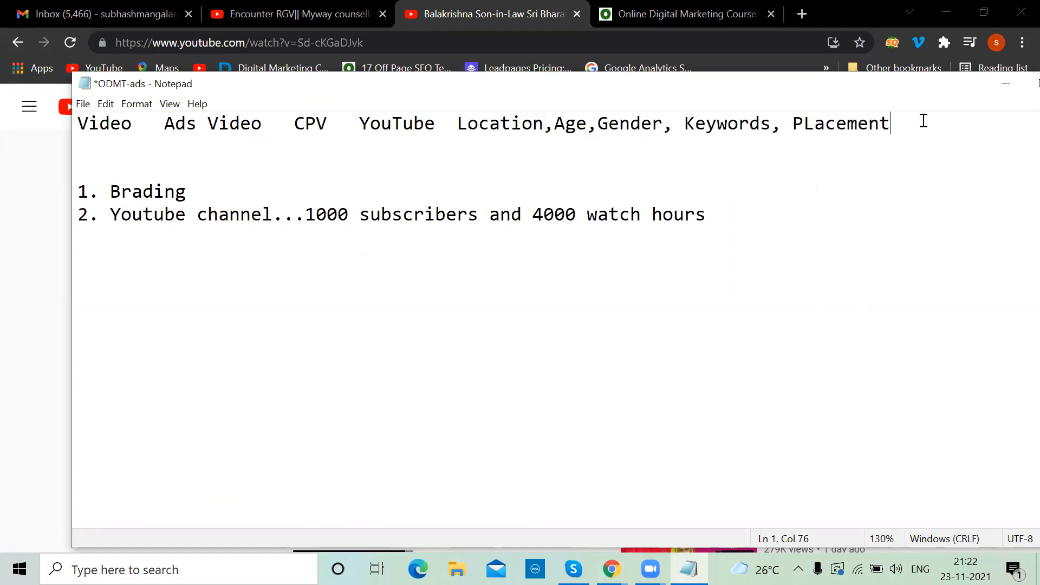
- Add the lines "Skip Ad" and "Non Skip Ad" below the first line, leaving three blank lines above them
key("Return")
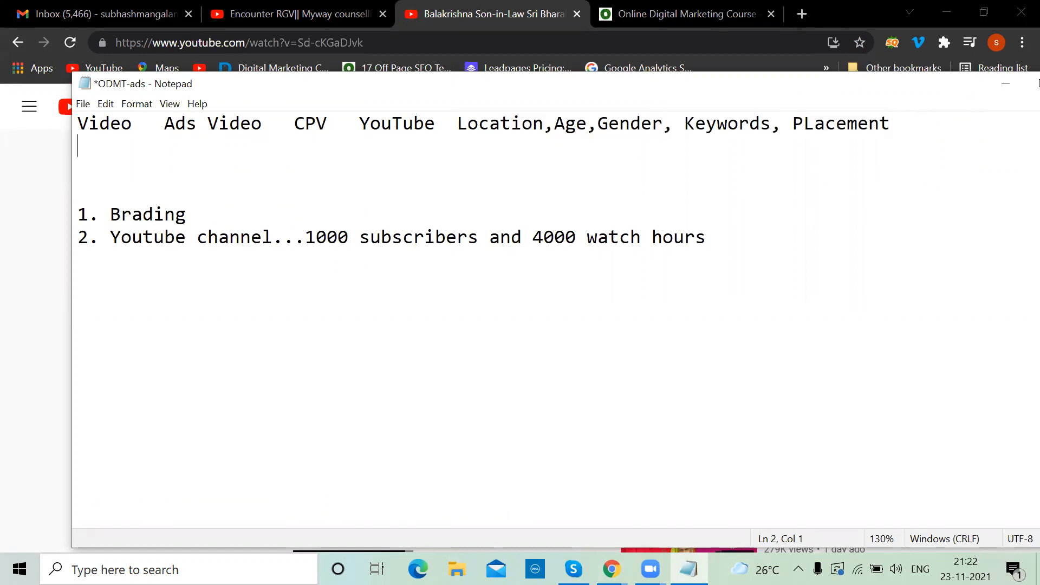
key("Return")
key("Return")
key("Return")
type("Skip Ad")
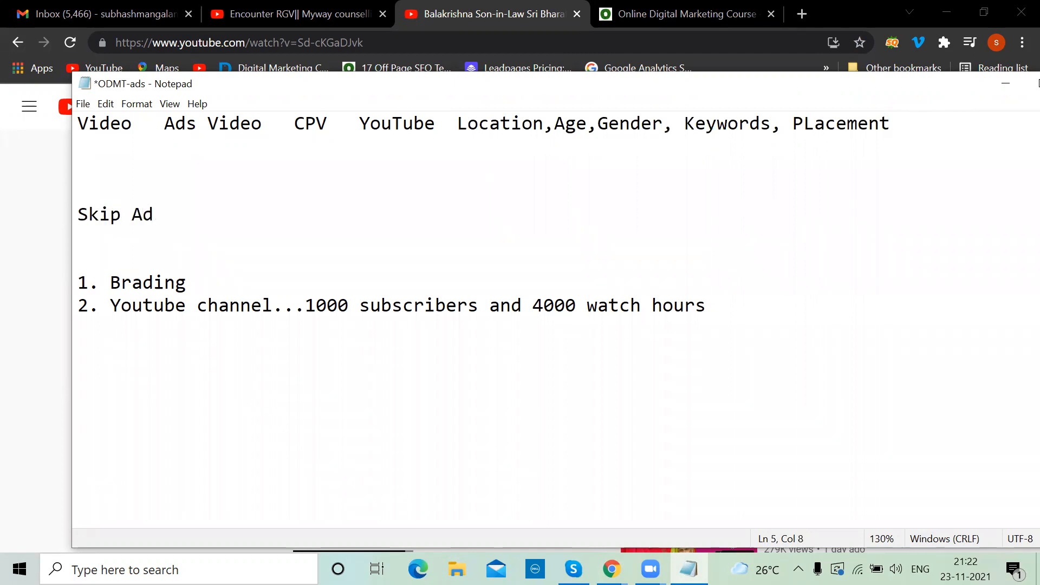
key("Return")
type("Non")
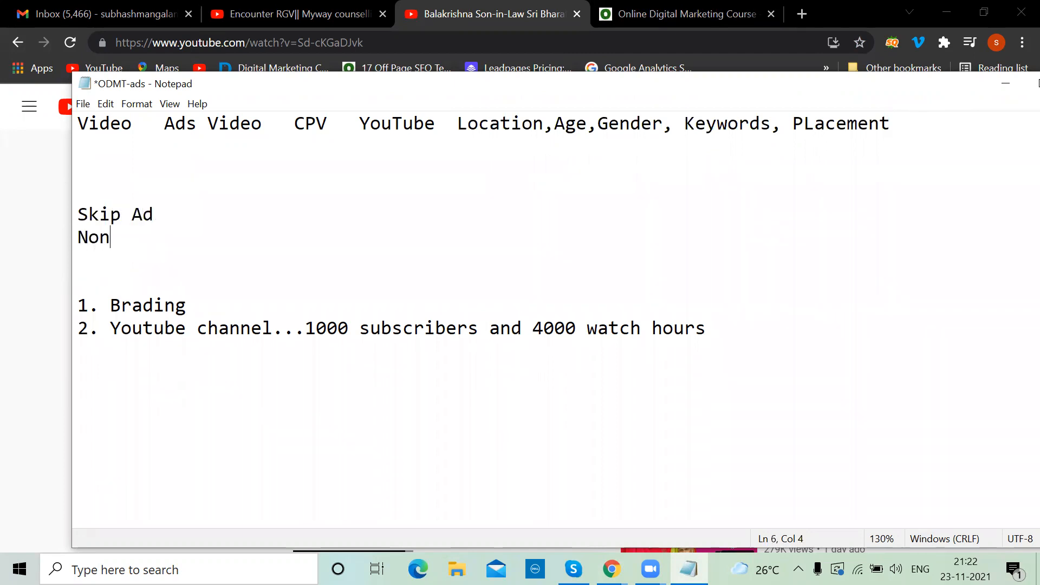
type(" Skip Ad")
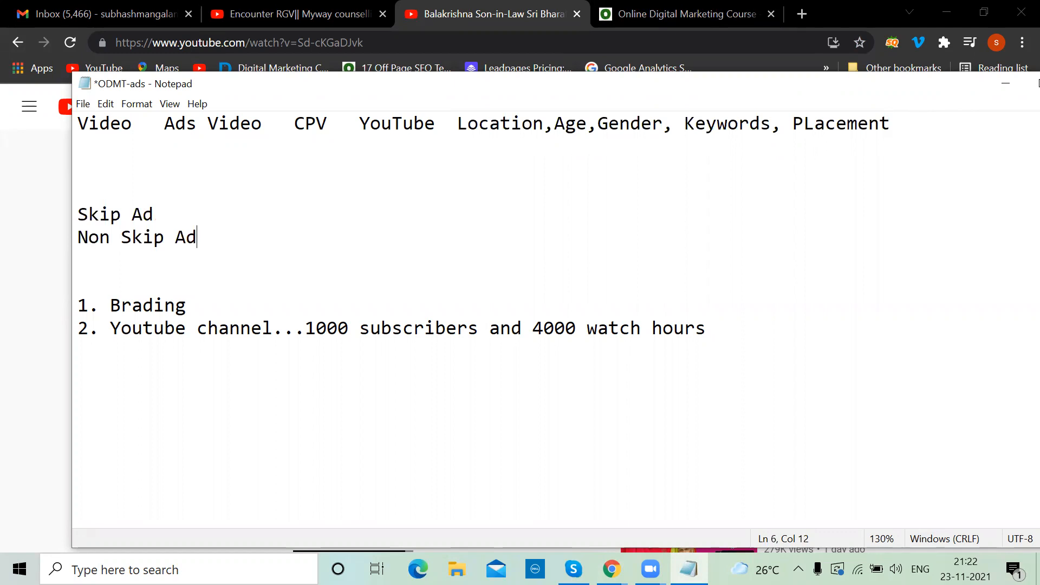
- Append "....5 sec" to the Skip Ad line and "...6 seconds and 15 seconds" to the Non Skip Ad line
left_click(168, 213)
type("....5 sec")
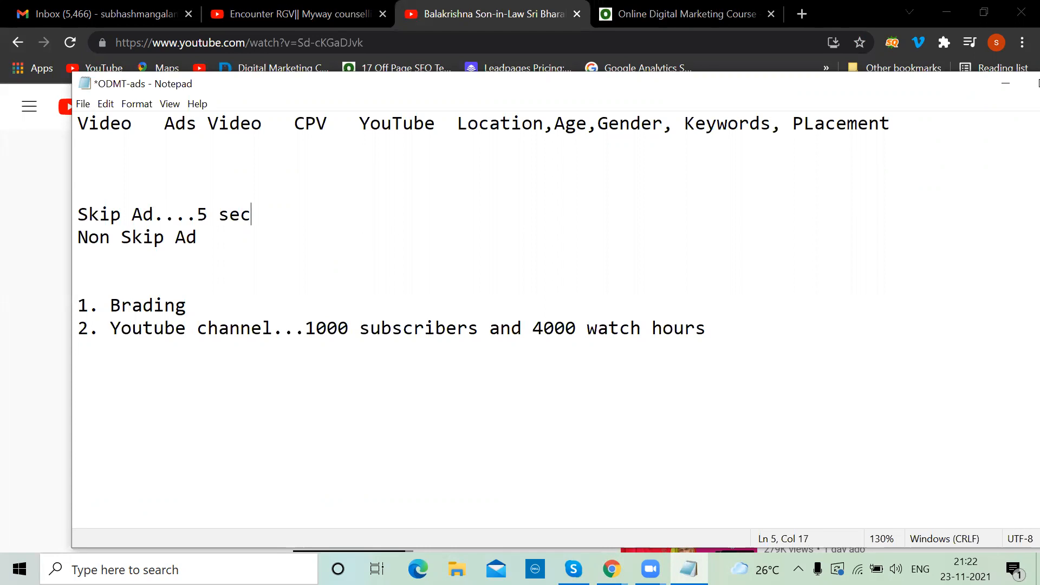
left_click(211, 241)
type("...")
type("6 seconds and 15 ")
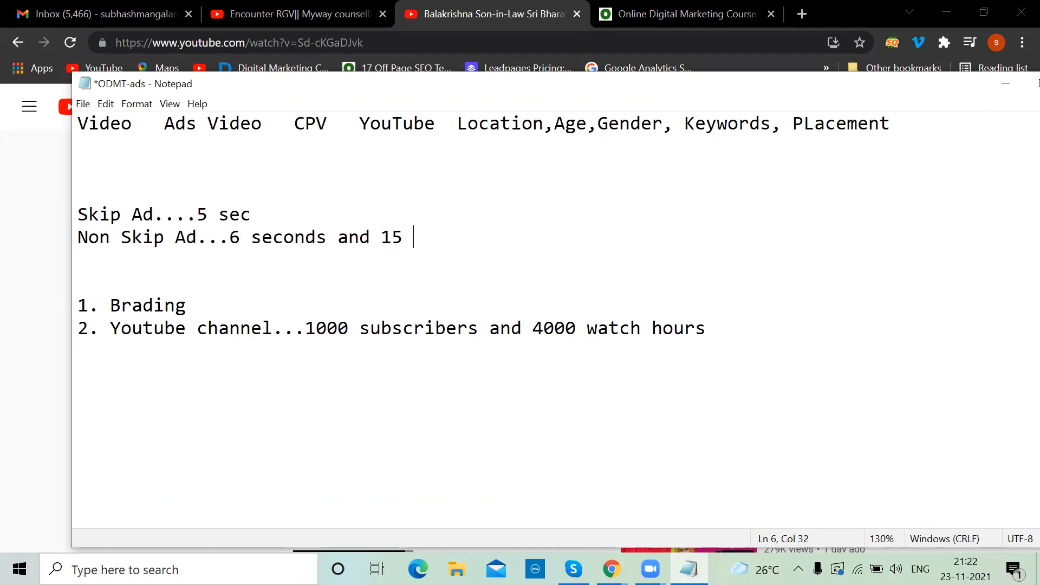
type("seconds")
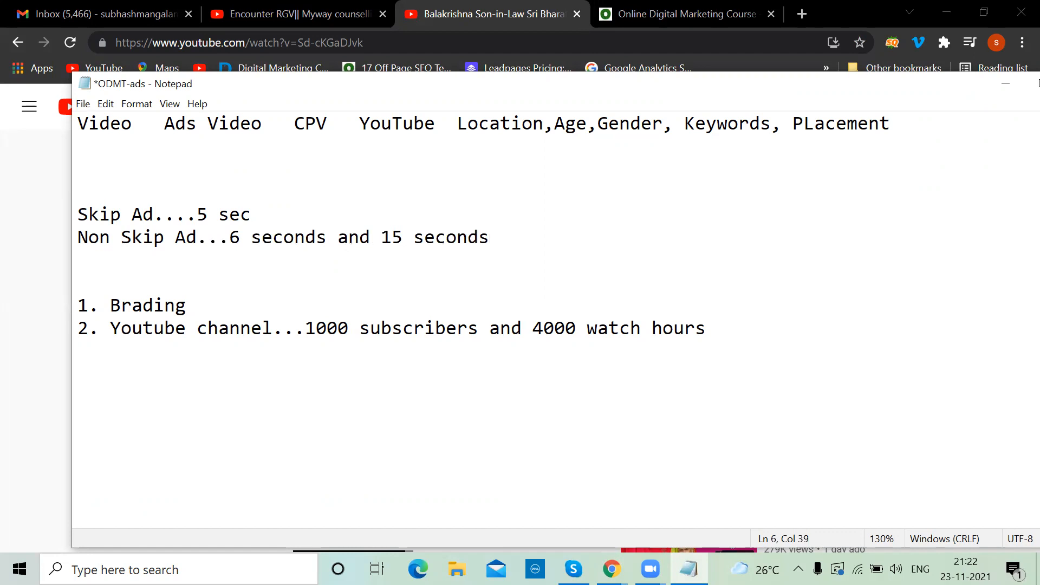
- Add the line "6 second - bumper ad" beneath the Non Skip Ad line
left_click(327, 237)
left_click(504, 235)
key("Return")
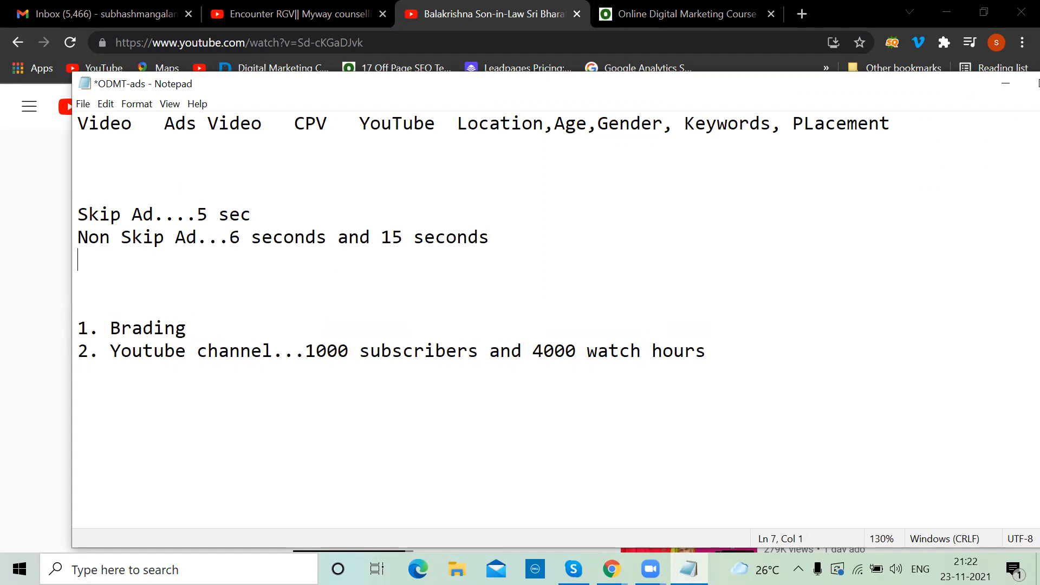
type("6 second - bum")
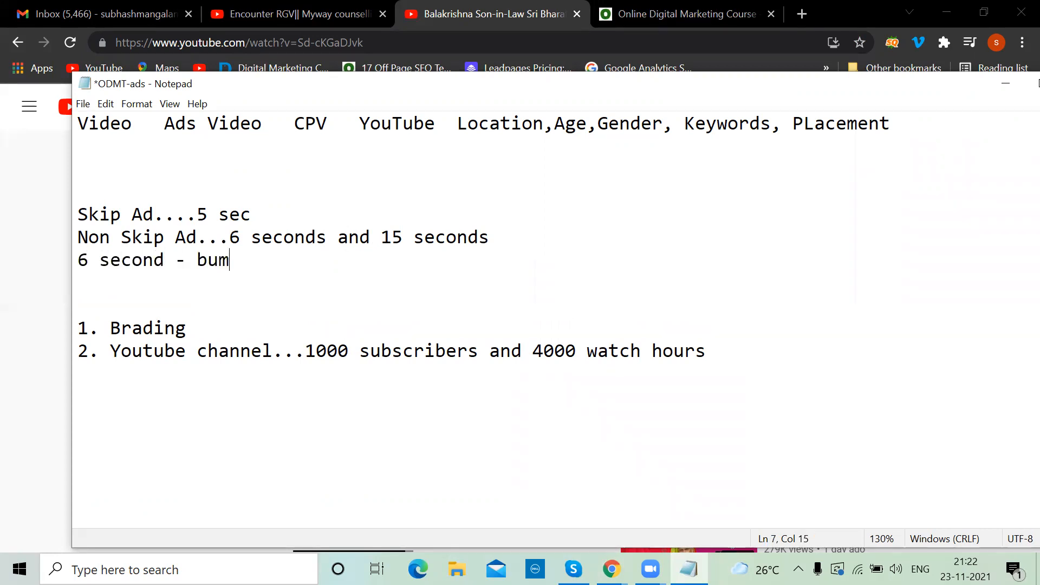
type("per ad")
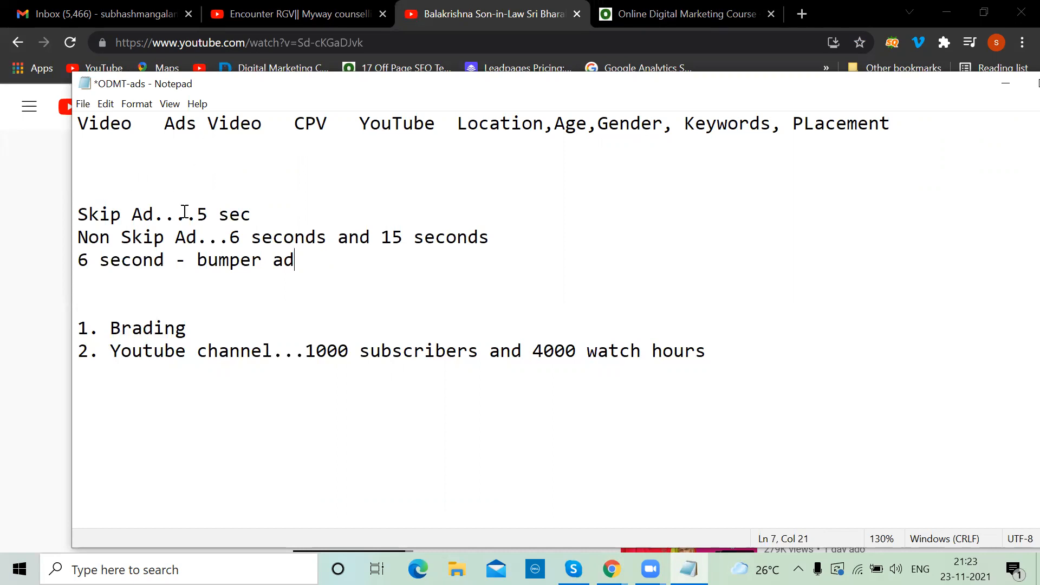
- Switch to Chrome and open the suggested GOLUSU KATTU and Sudigaali Sudheer videos in turn, pausing each and muting the player
left_click(293, 5)
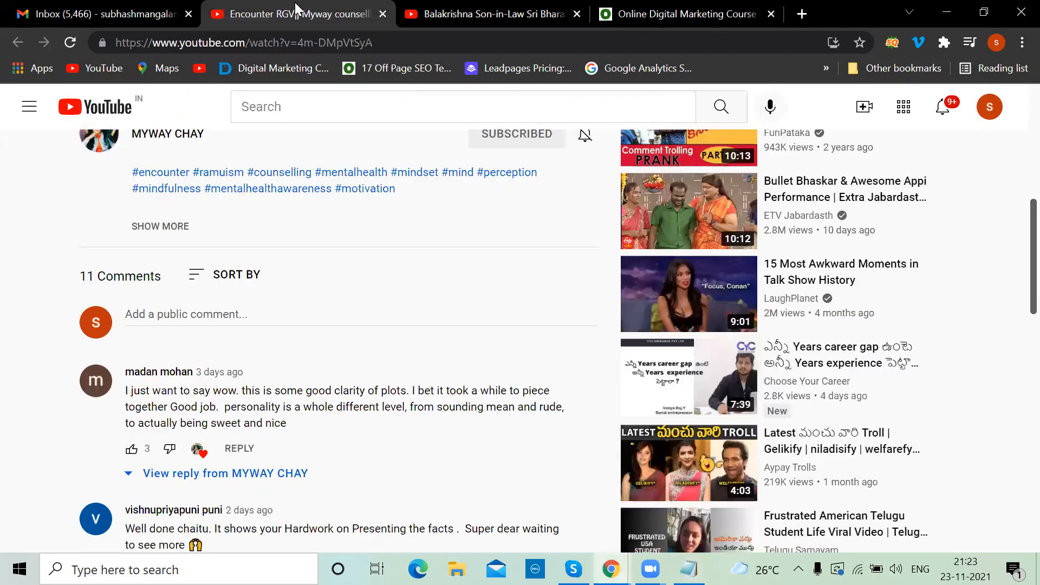
scroll(404, 232, "up", 7)
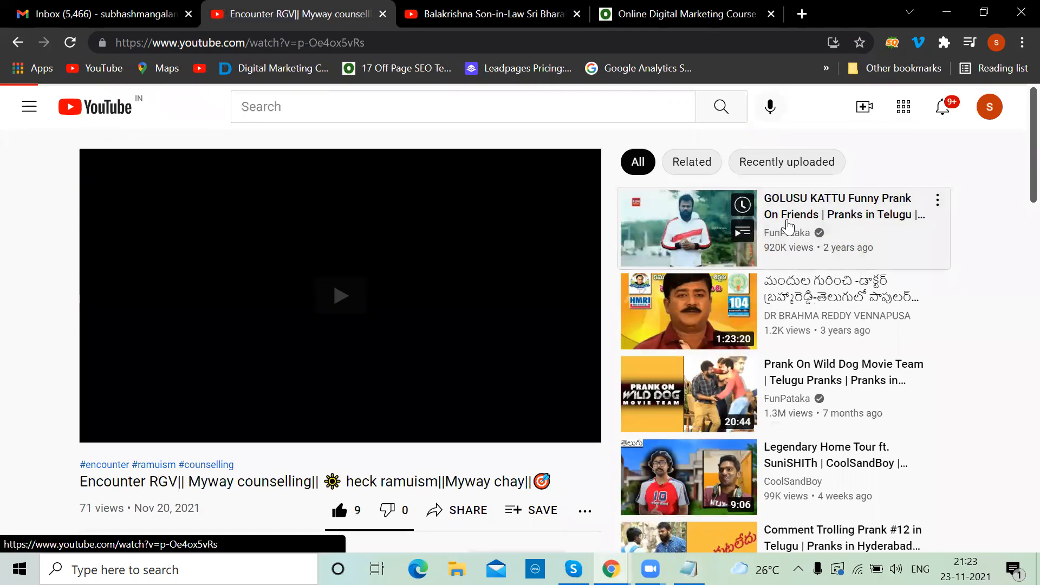
left_click(788, 226)
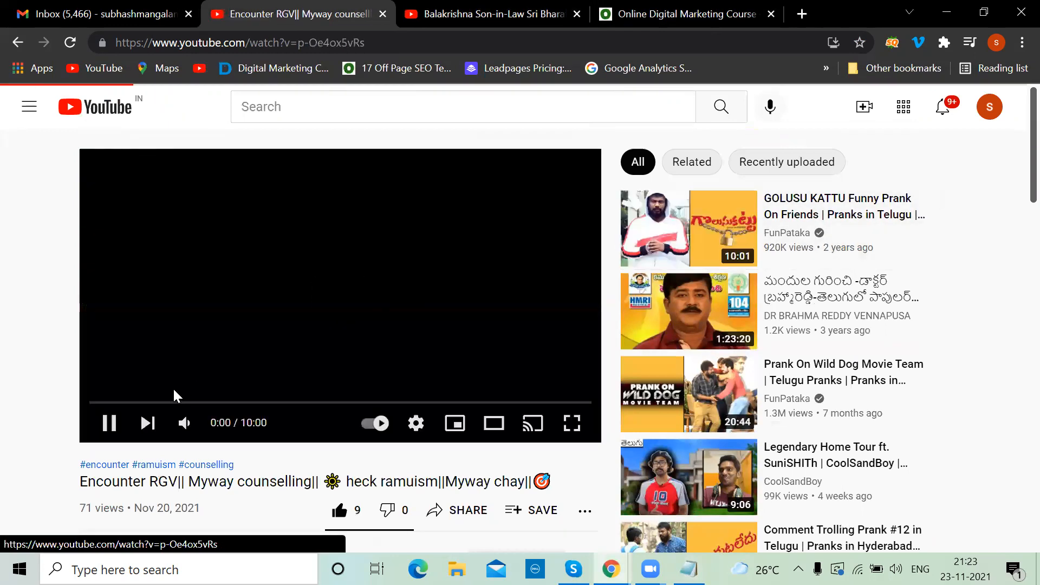
left_click(110, 425)
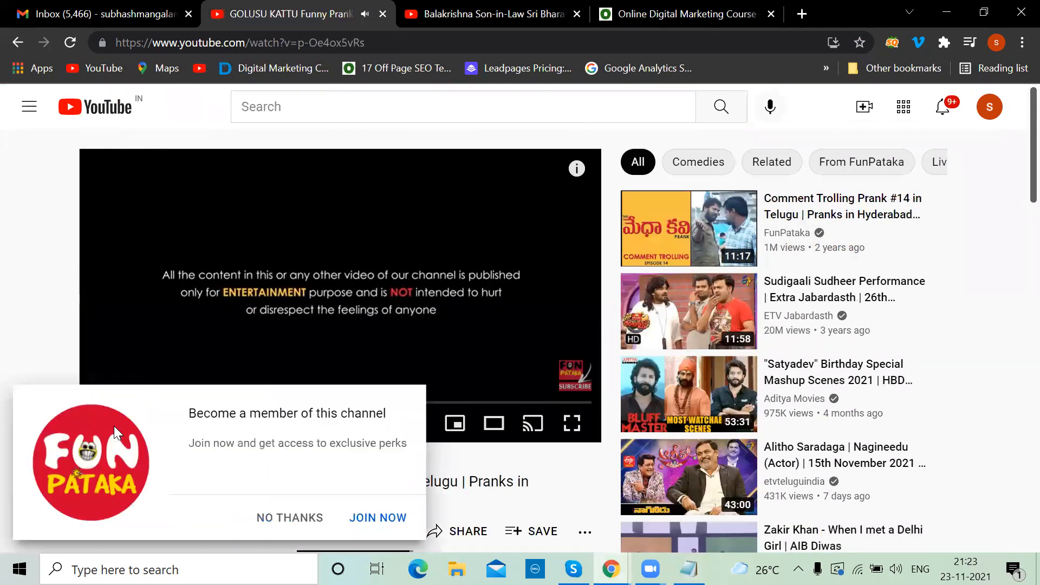
left_click(306, 517)
left_click(183, 423)
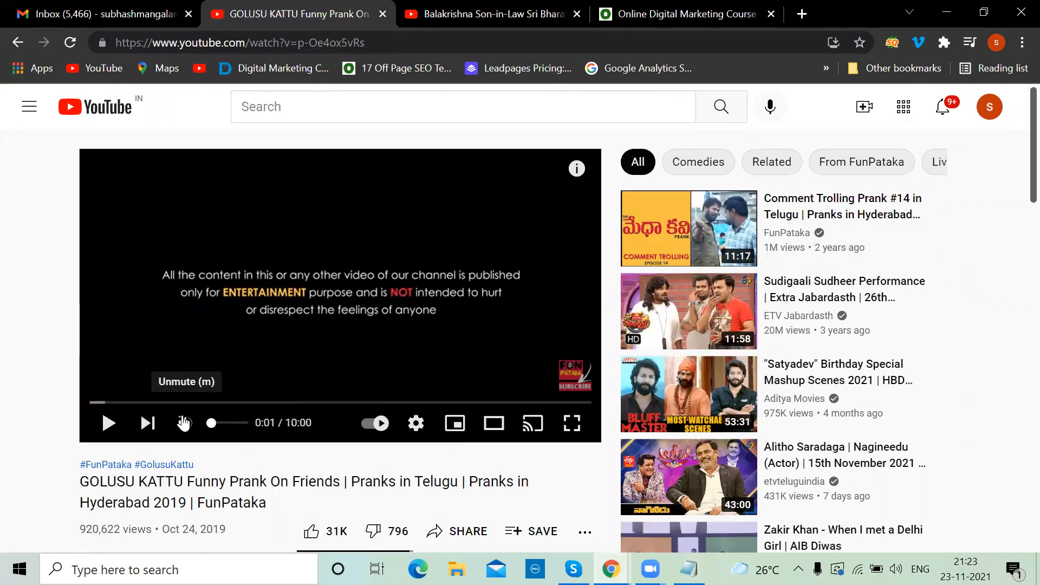
left_click(794, 308)
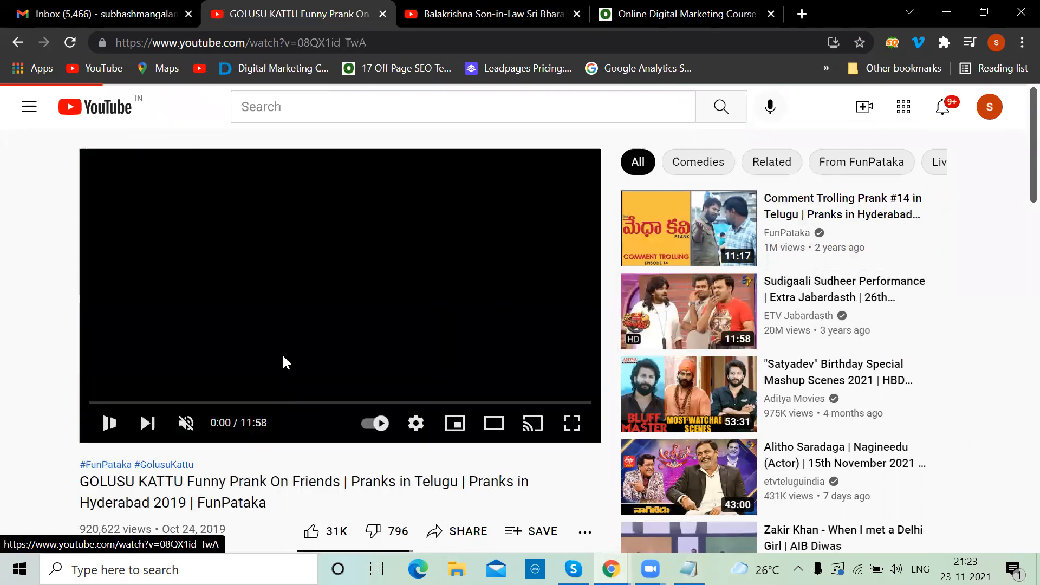
left_click(109, 424)
- Search YouTube for "odmt" and open the Google Display Network Ads Tutorial video from Online Digital Marketing Training
left_click(281, 99)
type("odmt")
key("Return")
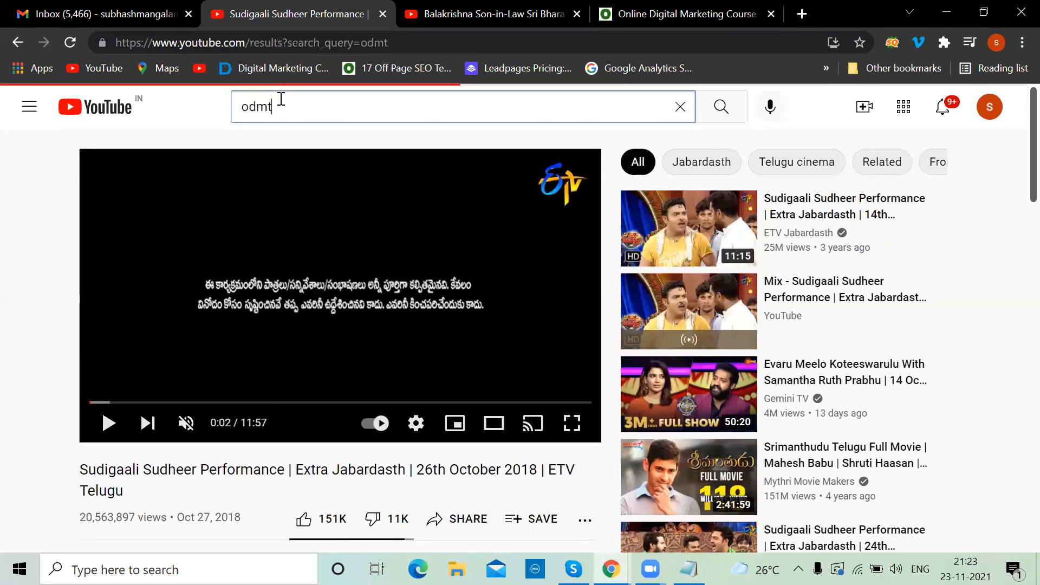
scroll(544, 322, "down", 3)
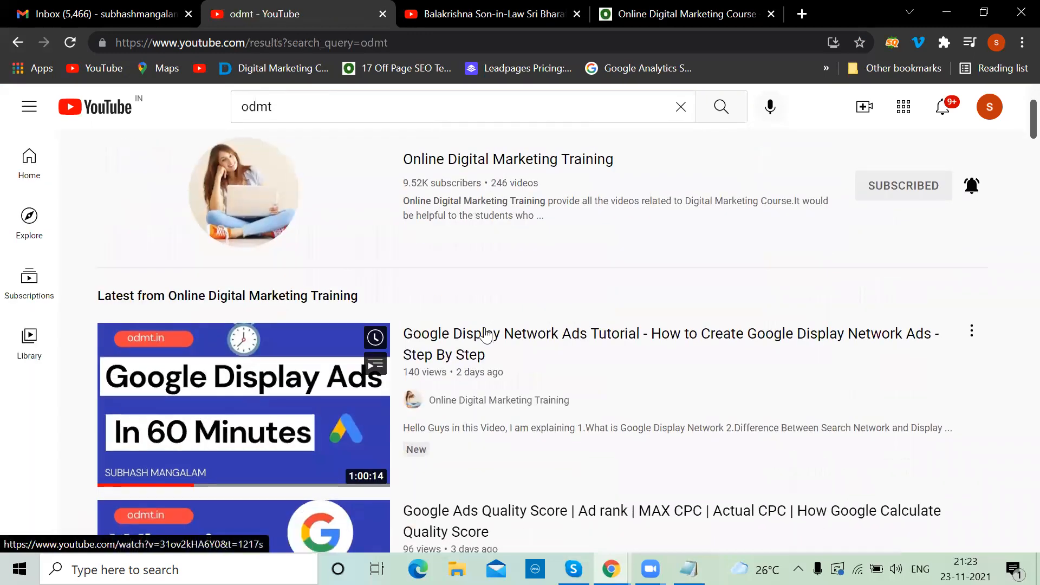
left_click(487, 340)
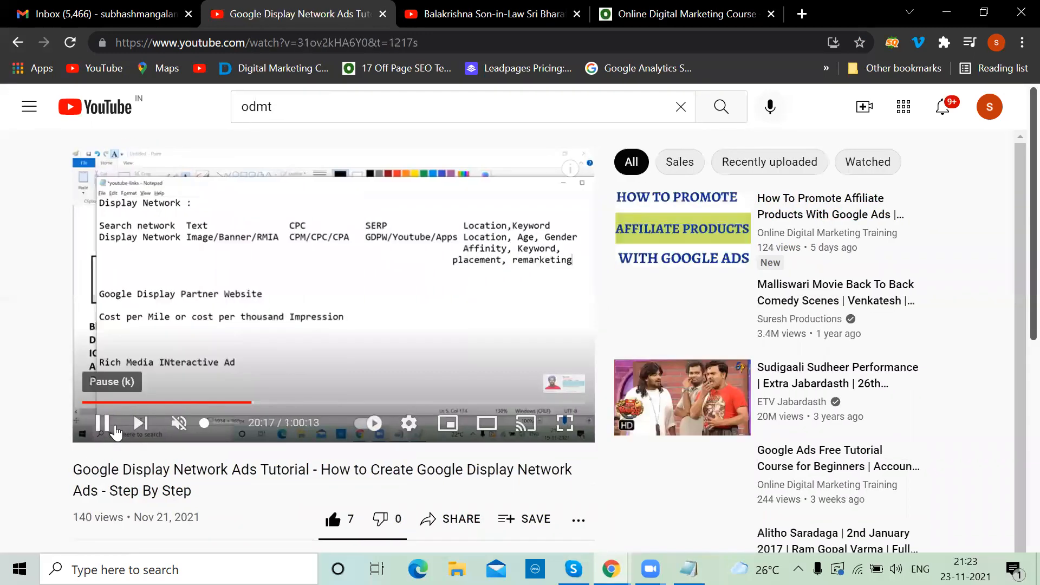
- Open the suggested Google Ads Free Tutorial Course and Google Ads Quality Score videos in turn, pausing playback
left_click(109, 423)
left_click(823, 464)
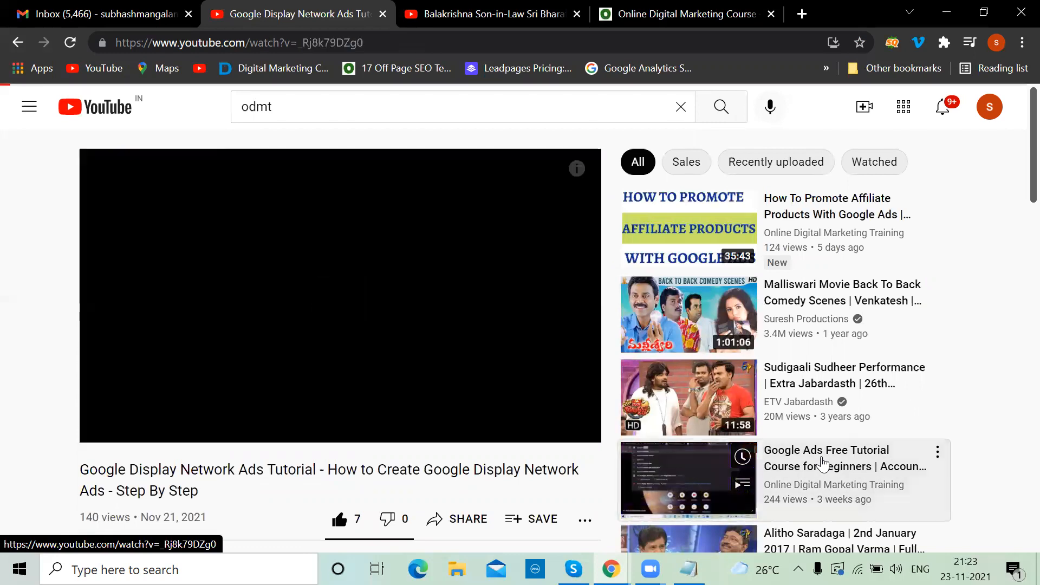
left_click(135, 402)
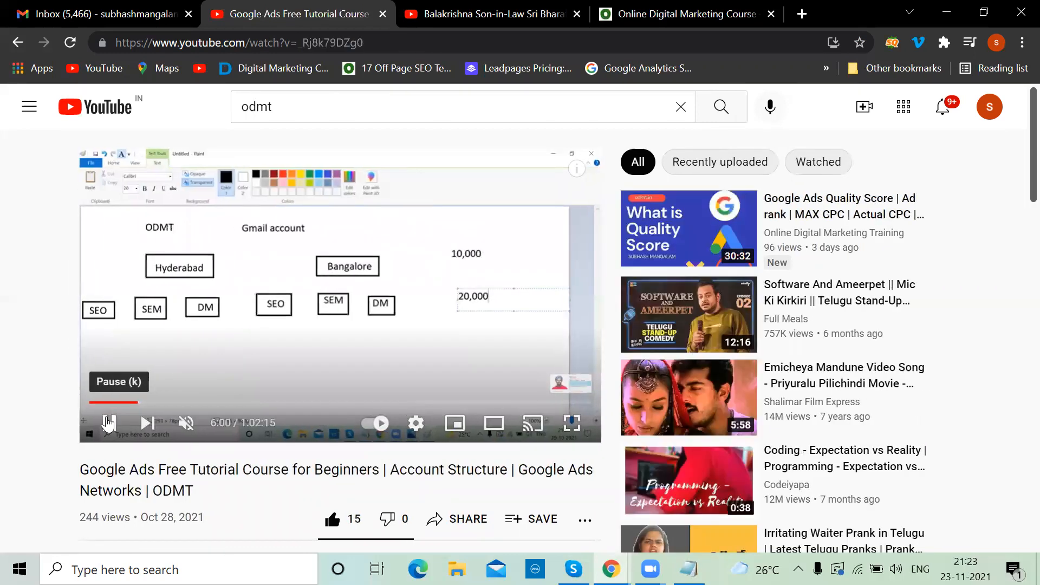
left_click(863, 223)
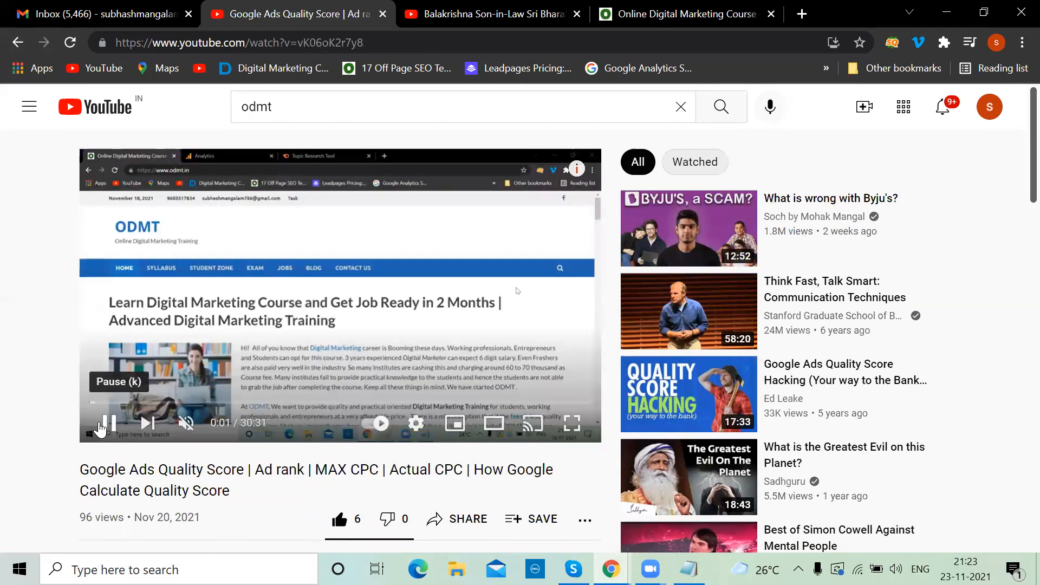
left_click(100, 429)
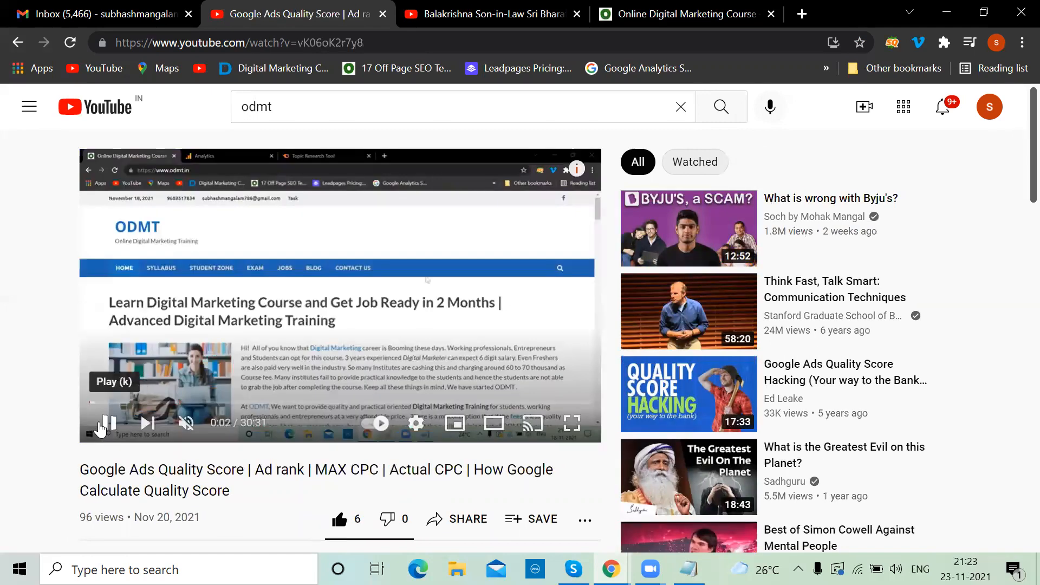
key("alt+Tab")
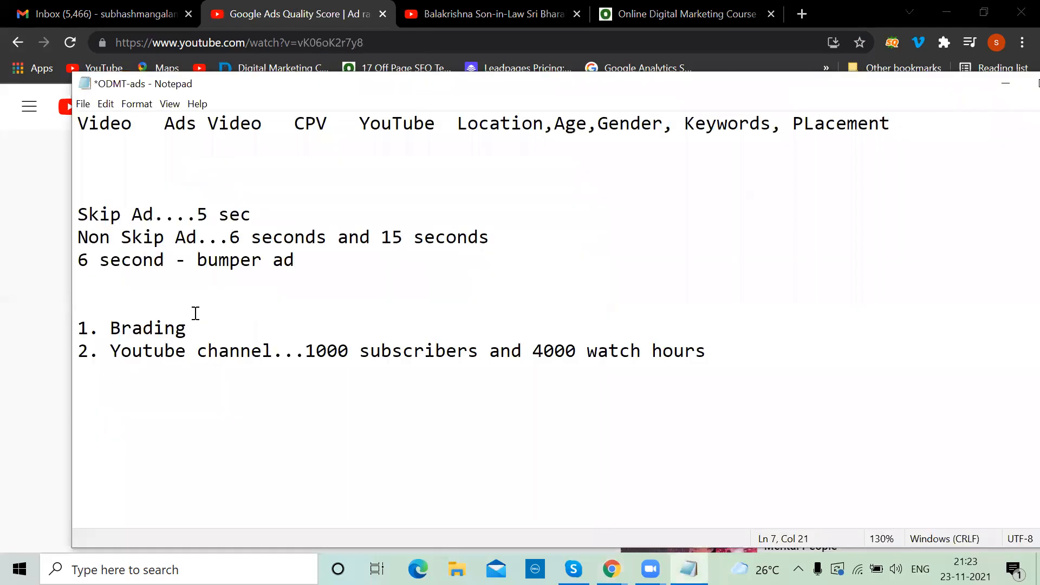
left_click(611, 569)
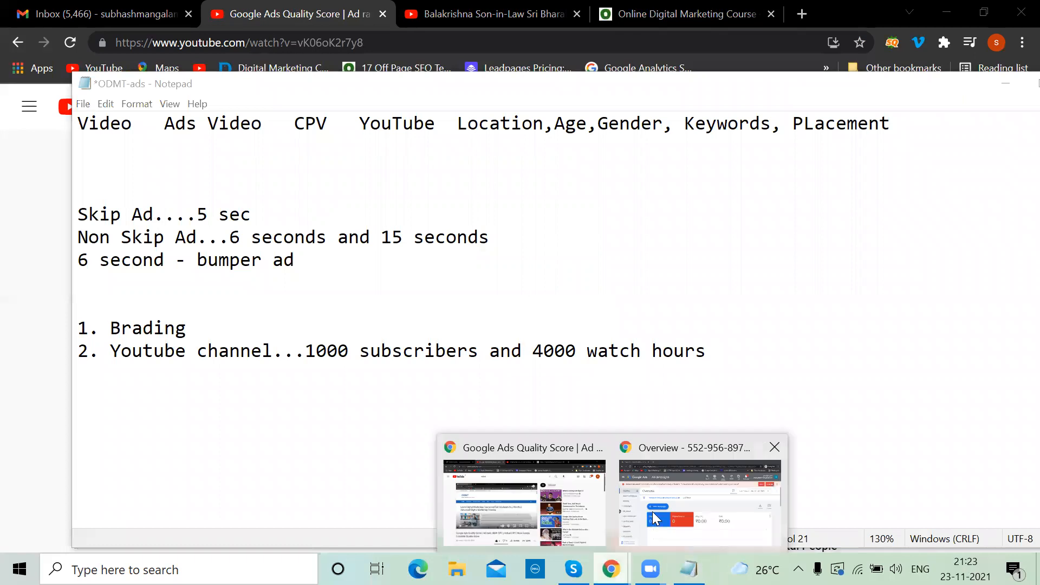
left_click(524, 501)
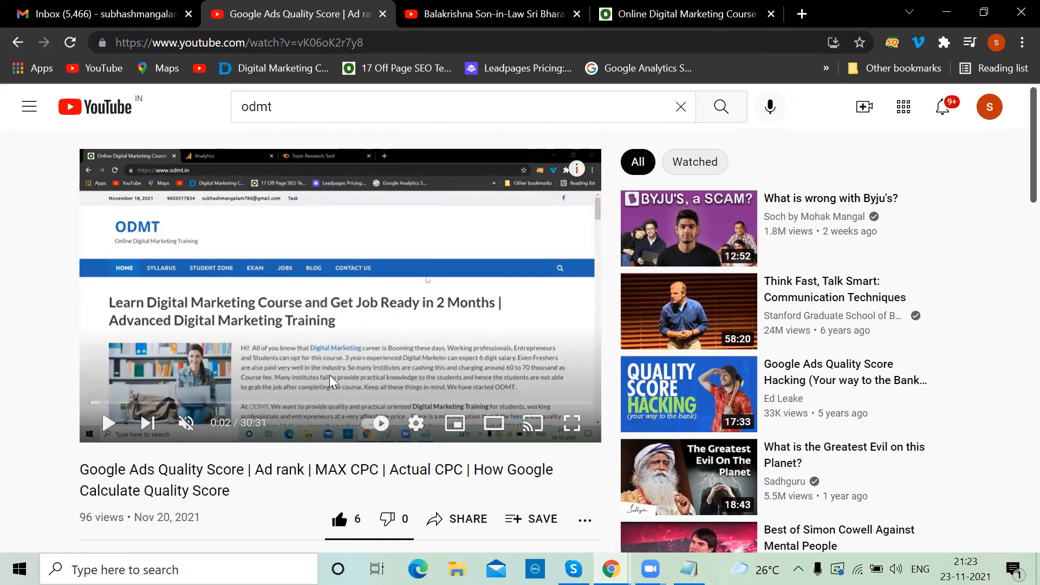
- Switch to Notepad and add the heading "Instream Ads :" above the Skip Ad line, followed by a blank line
left_click(688, 569)
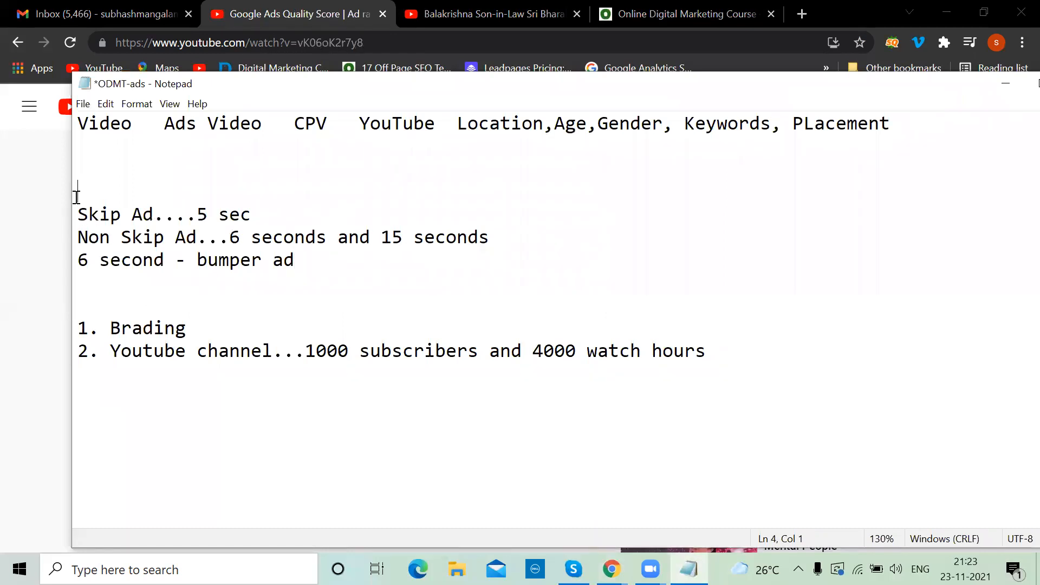
type("Insr")
key("BackSpace")
key("BackSpace")
type("stream Ads")
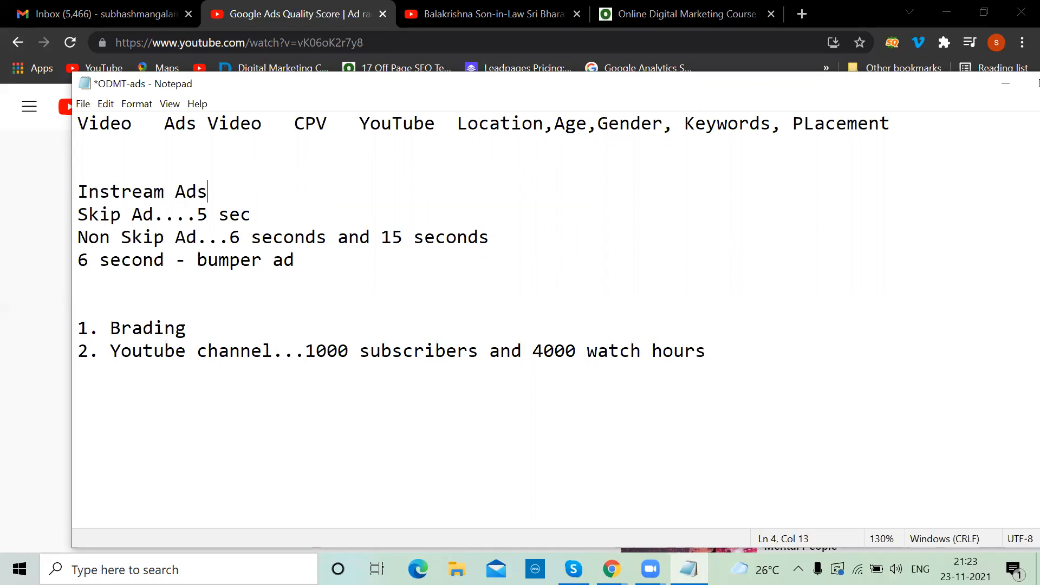
type(" :")
key("Return")
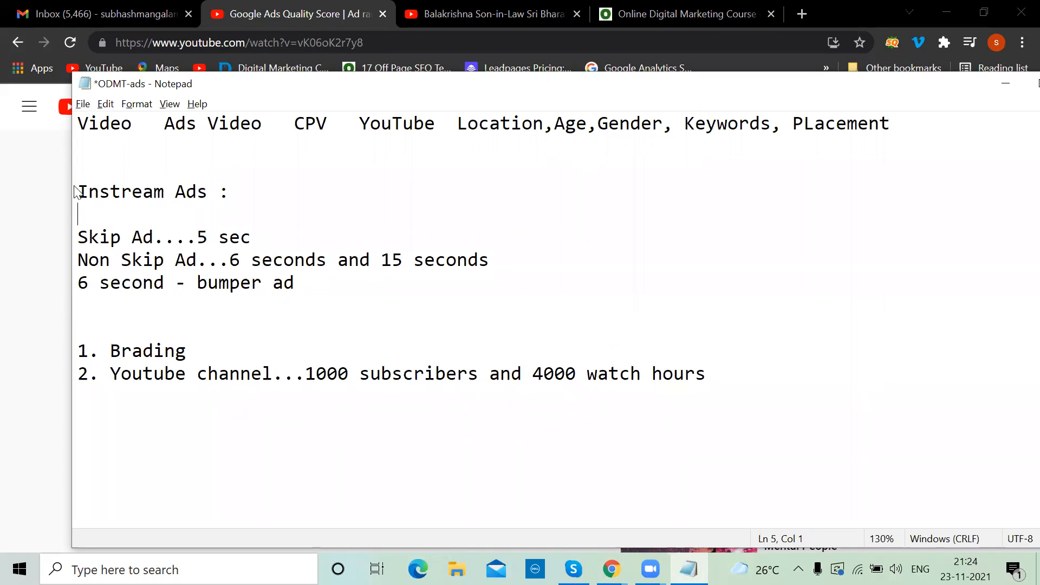
- Review the in-stream ad notes, highlighting the skip ad duration, the non-skip durations and the bumper ad term in turn
key("alt+Tab")
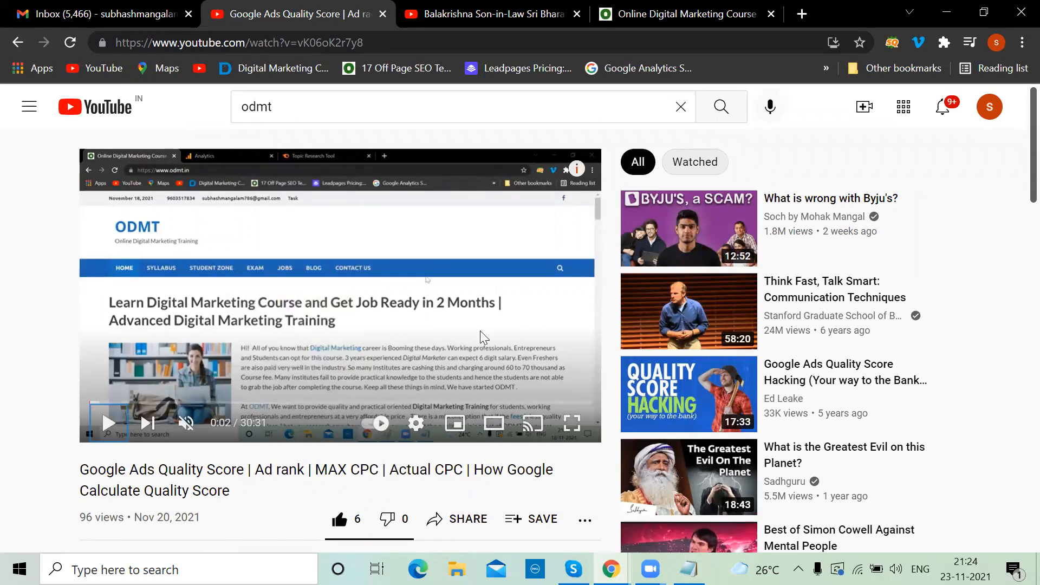
key("alt+Tab")
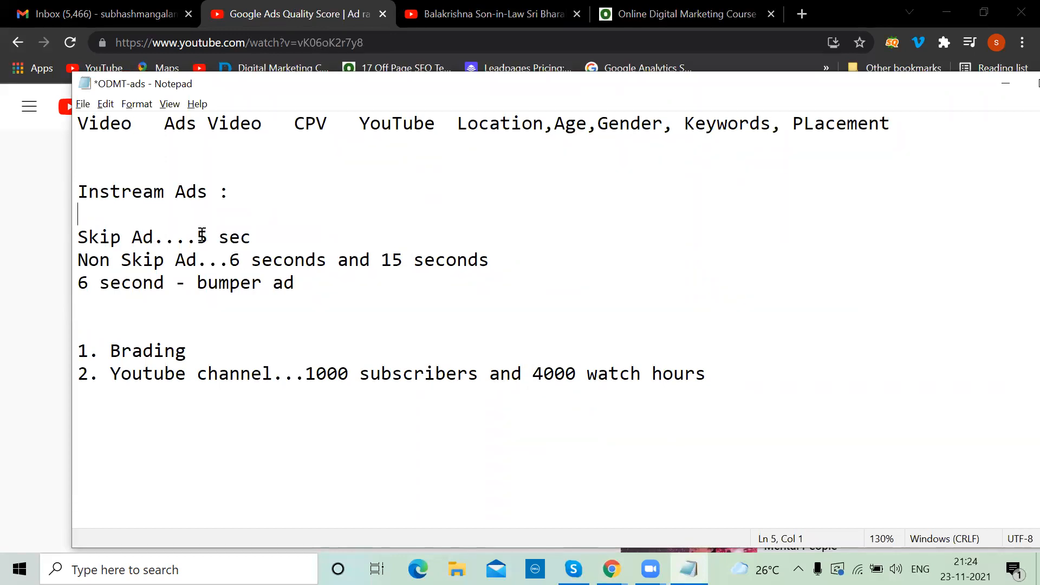
left_click_drag(196, 237, 268, 234)
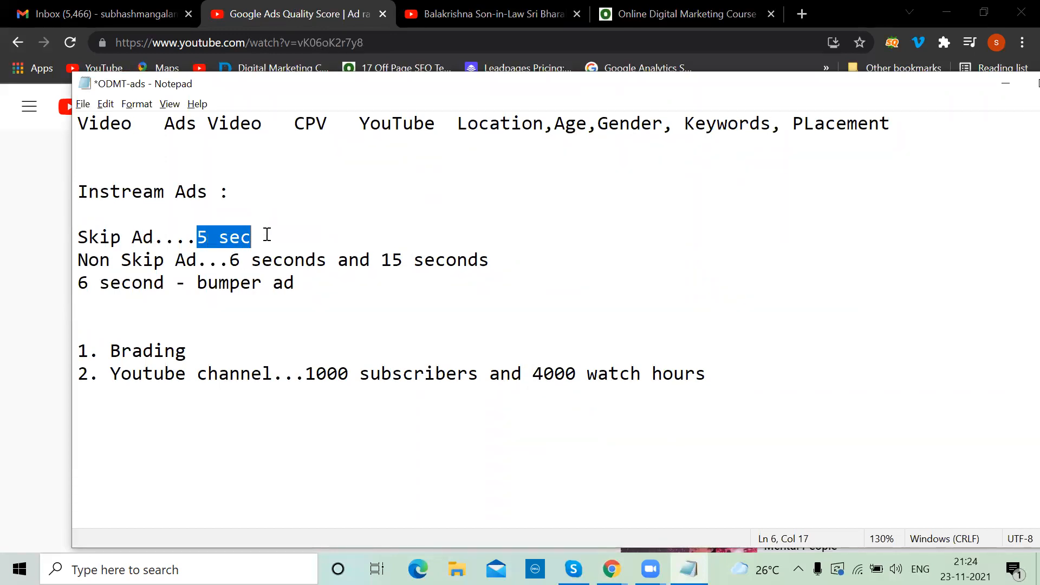
left_click(168, 288)
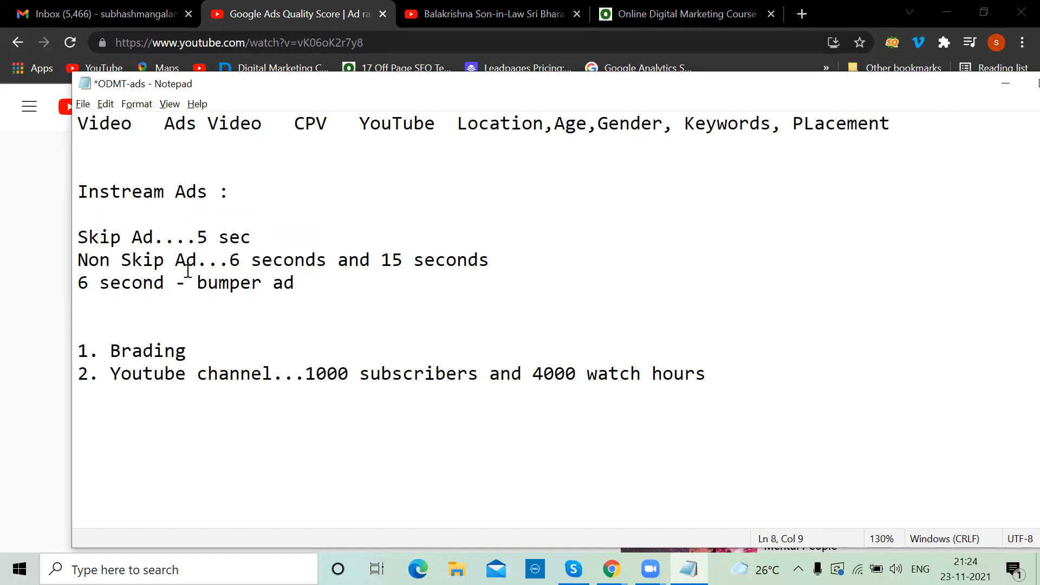
left_click_drag(242, 261, 234, 262)
left_click_drag(400, 256, 384, 260)
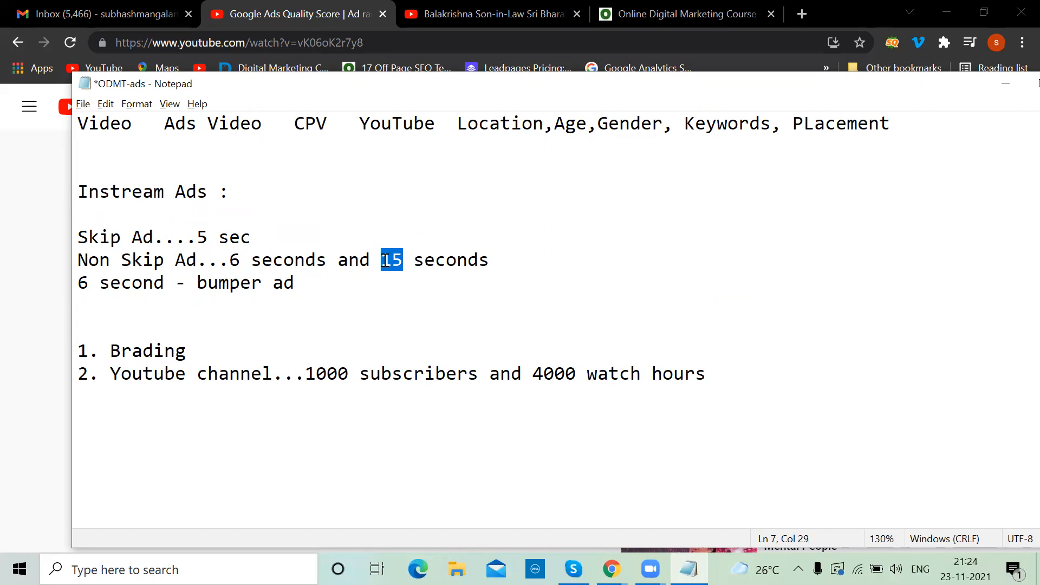
left_click(241, 257)
left_click_drag(303, 281, 199, 288)
left_click(323, 276)
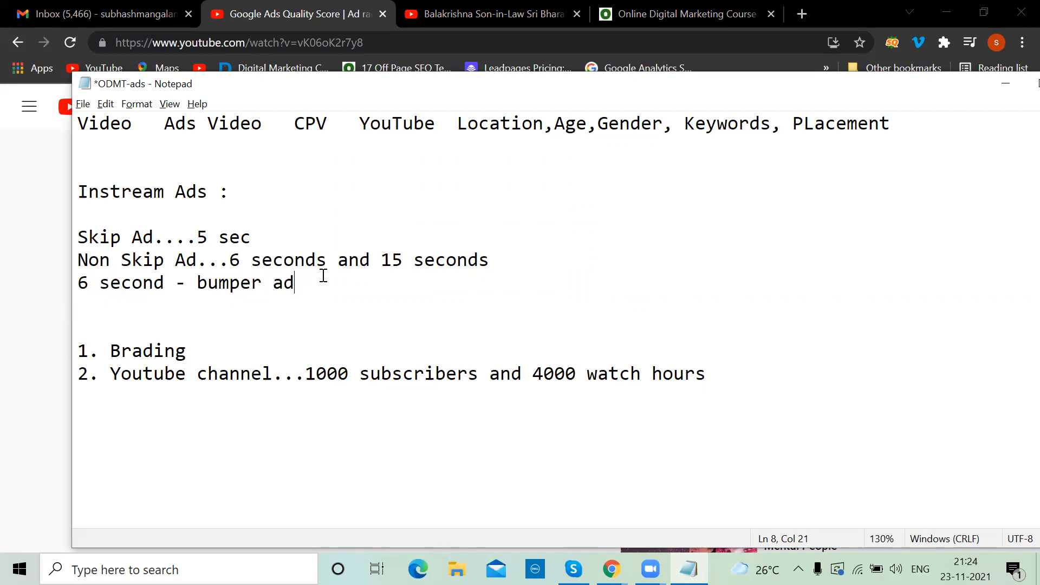
- Switch to Chrome and open the YouTube home page in a new tab
key("alt+Tab")
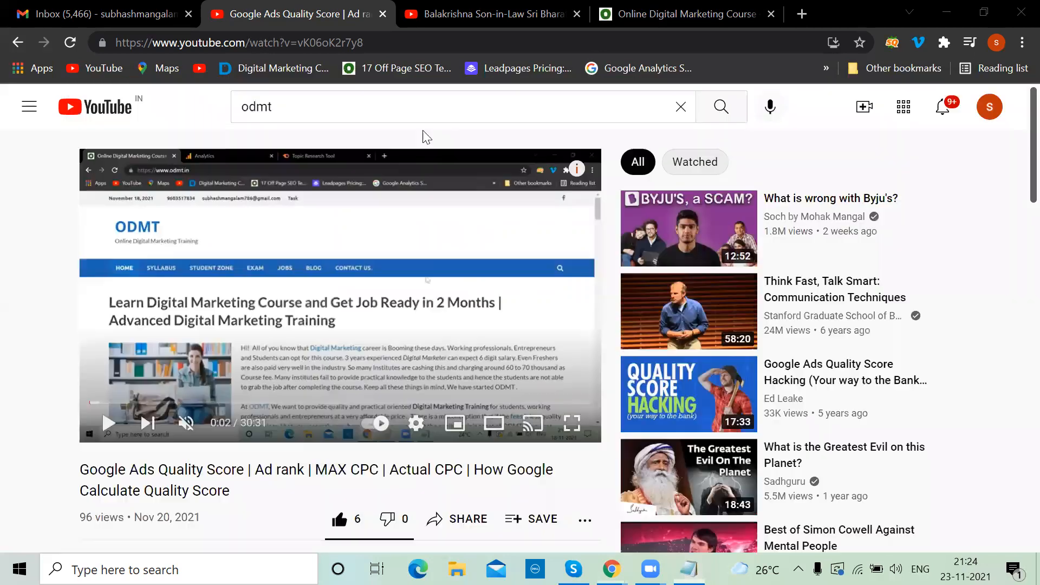
left_click(801, 15)
type("y")
key("Return")
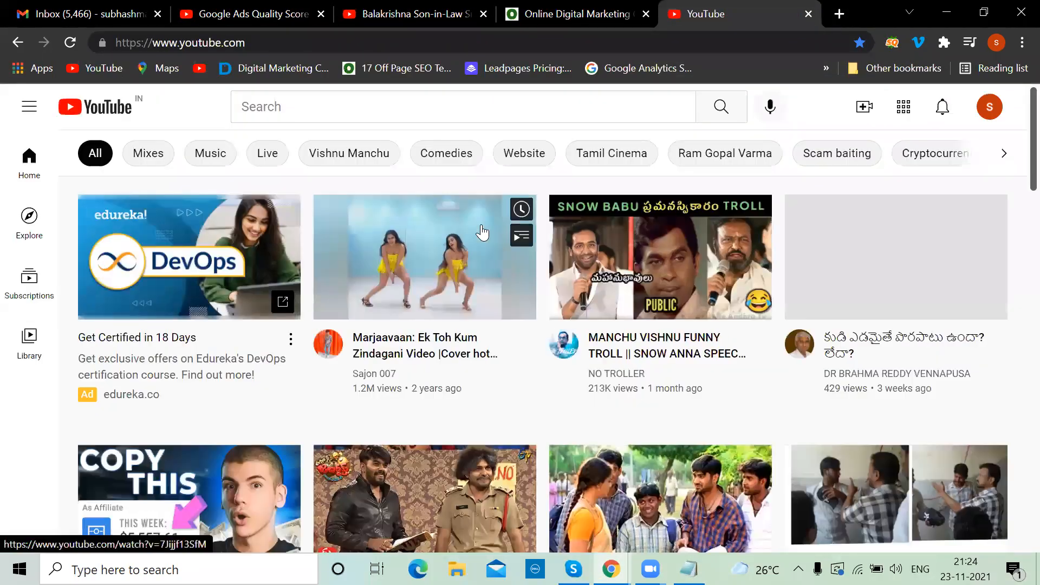
- Open the Marjaavaan, Pillalu Pidugu Shasanth Surya and Prank On Patas Faima videos in turn, pausing playback to look for ads
left_click(416, 347)
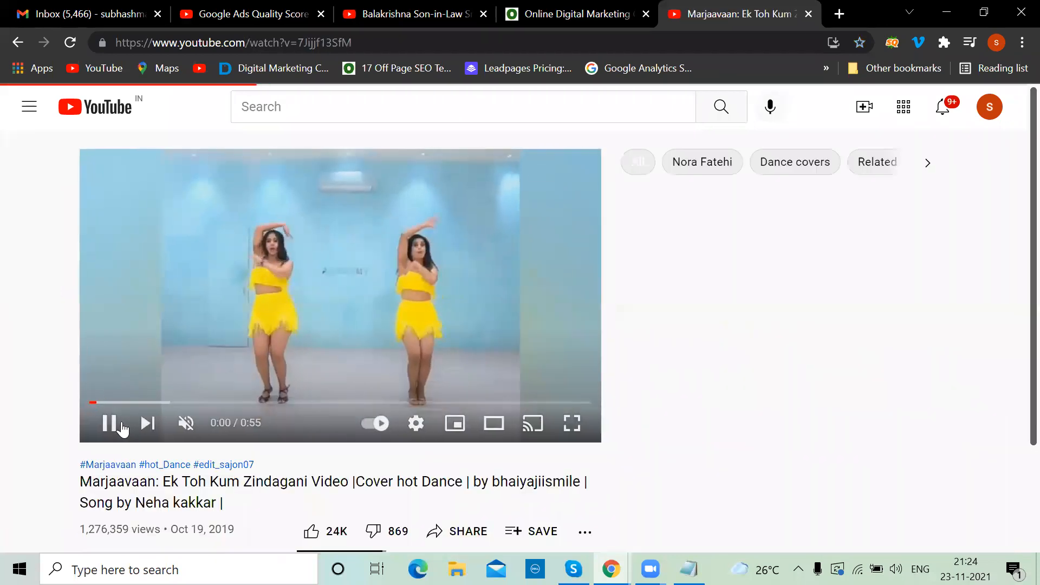
scroll(117, 425, "down", 7)
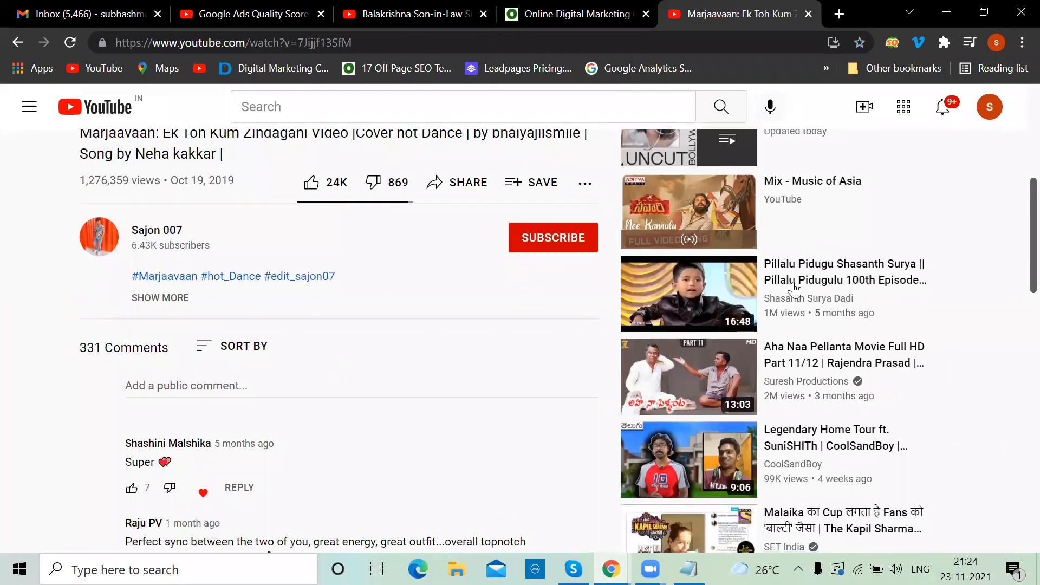
left_click(776, 282)
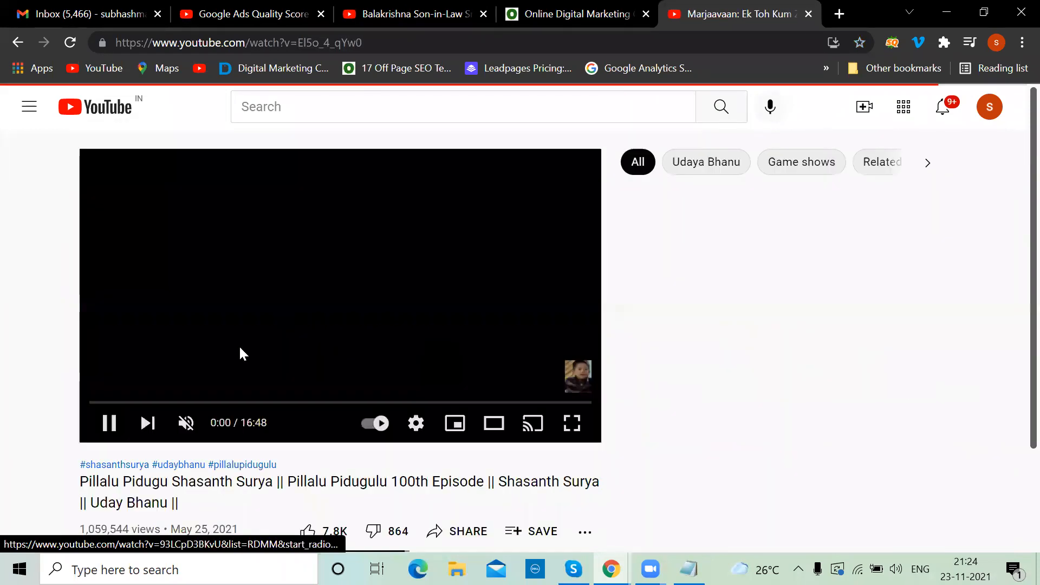
left_click(107, 425)
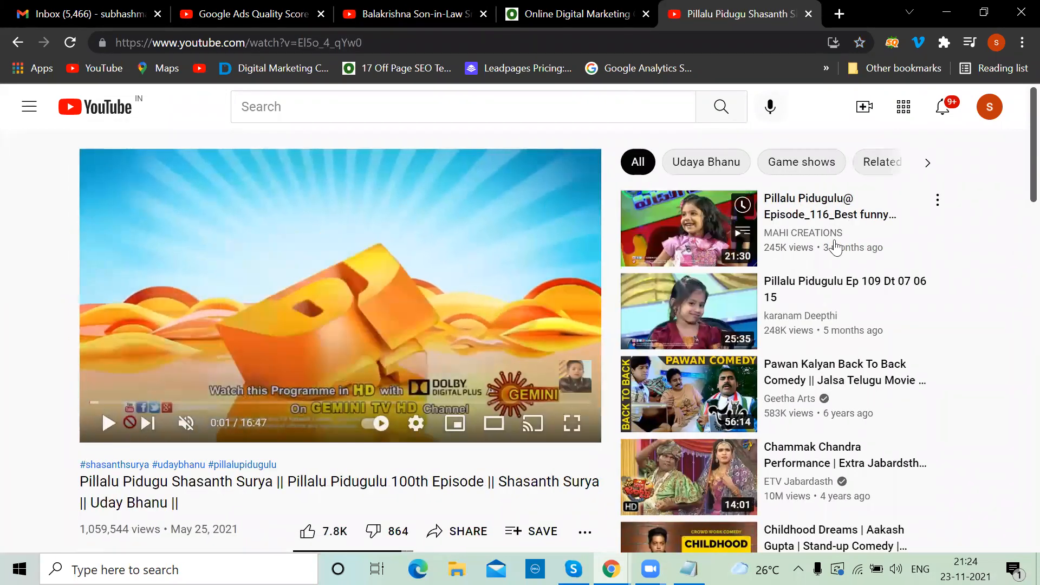
scroll(813, 325, "down", 4)
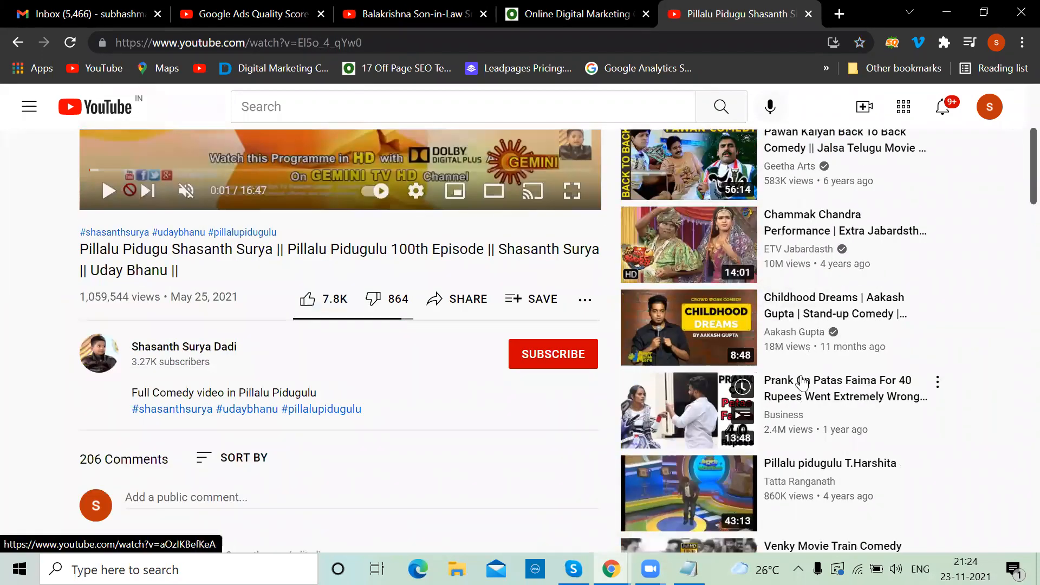
left_click(812, 395)
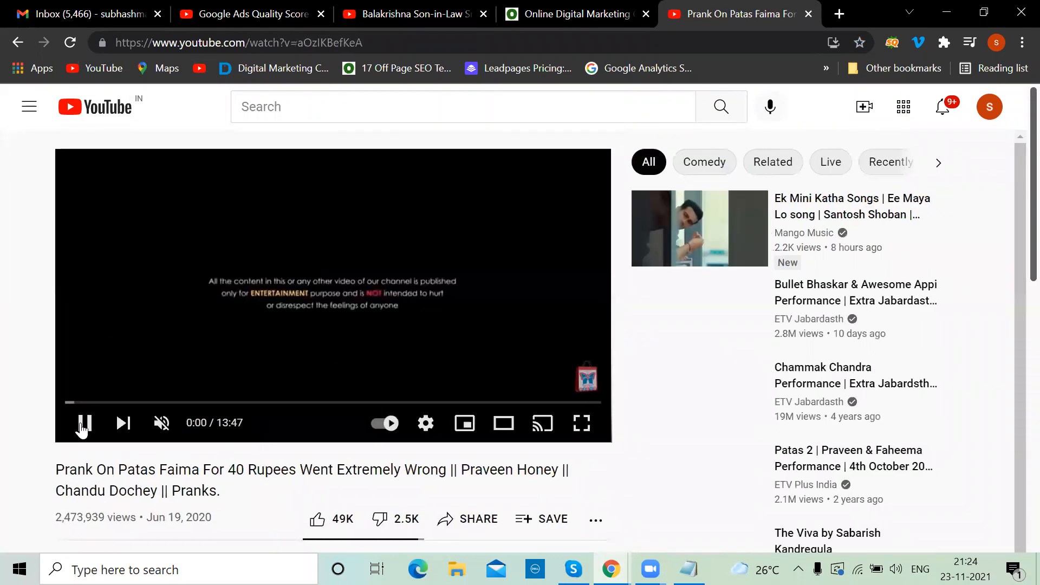
left_click(90, 425)
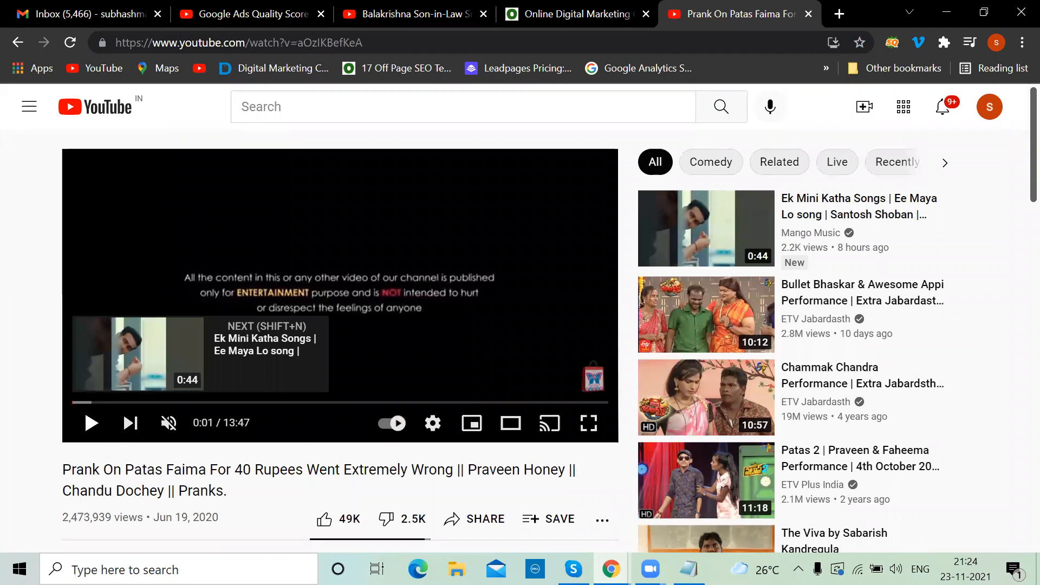
- Switch to the incognito Google Ads window and open youtube.com in a new tab
left_click(680, 516)
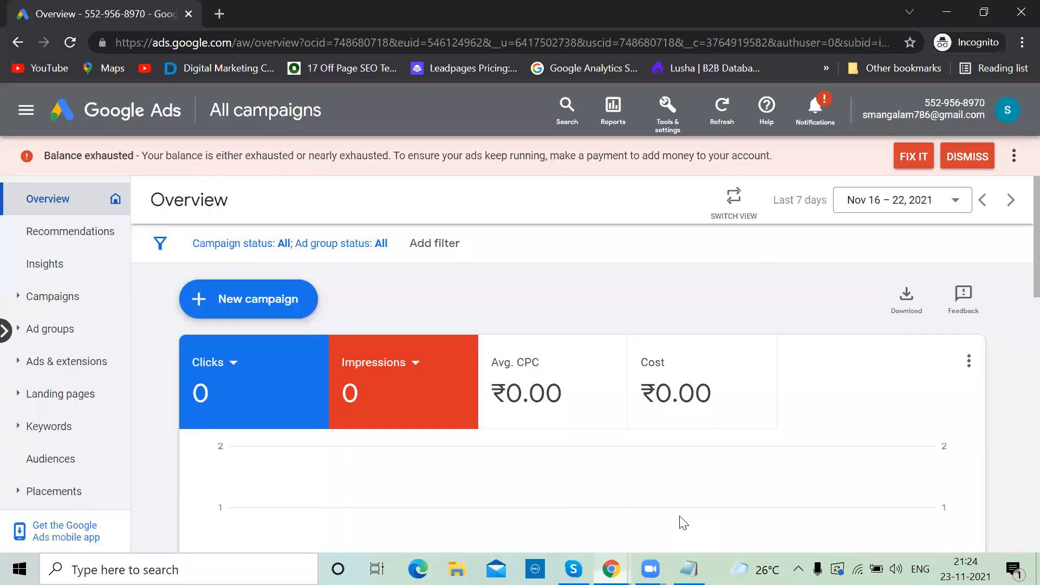
left_click(219, 13)
type("youtube.com")
key("Return")
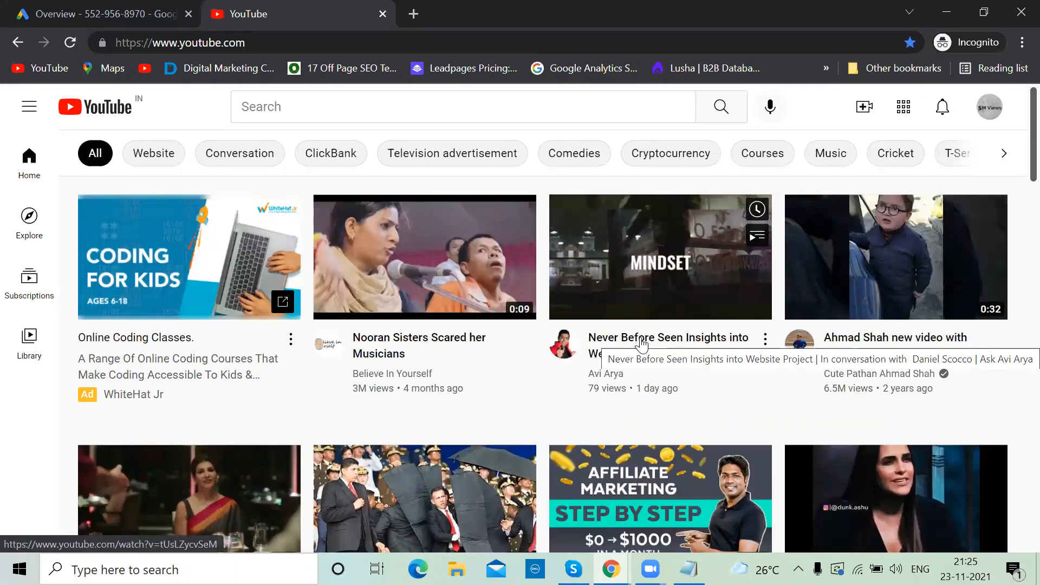
- Check the Ahmad Shah and Rashi ben viral song videos for ads with sound muted, then close their tab and return to the other Chrome window
left_click(856, 339)
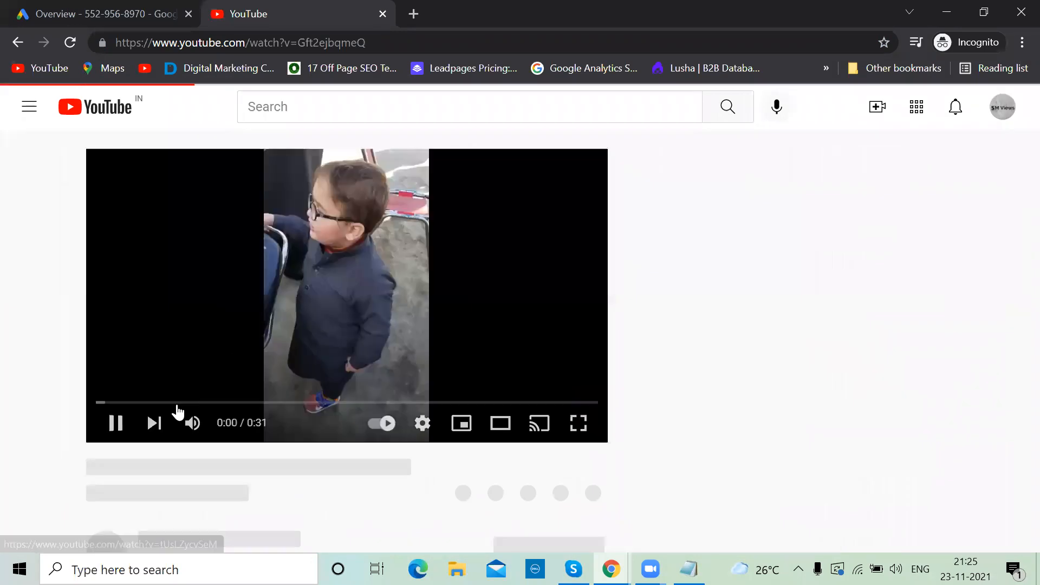
left_click(195, 424)
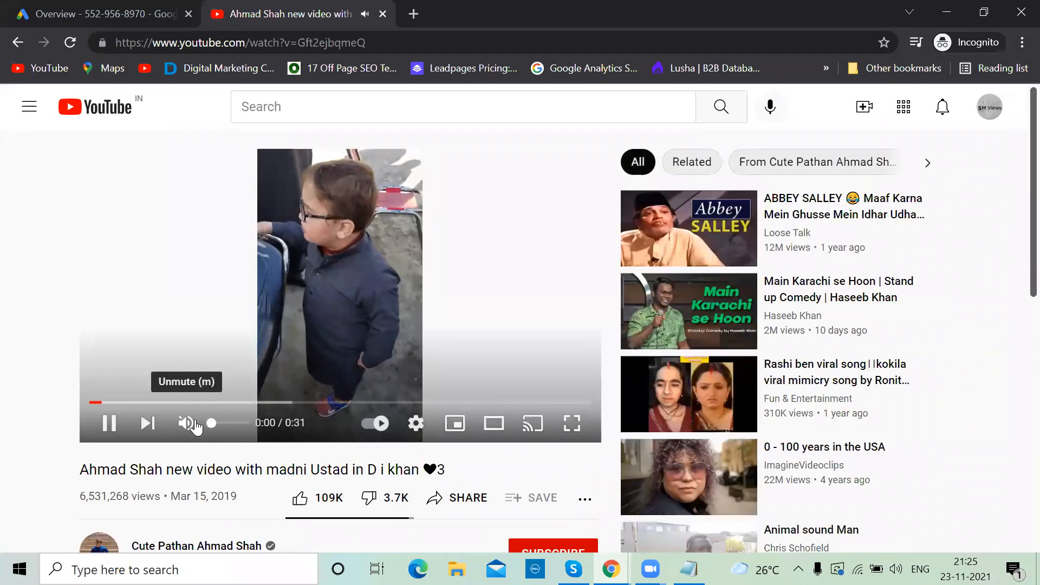
left_click(796, 379)
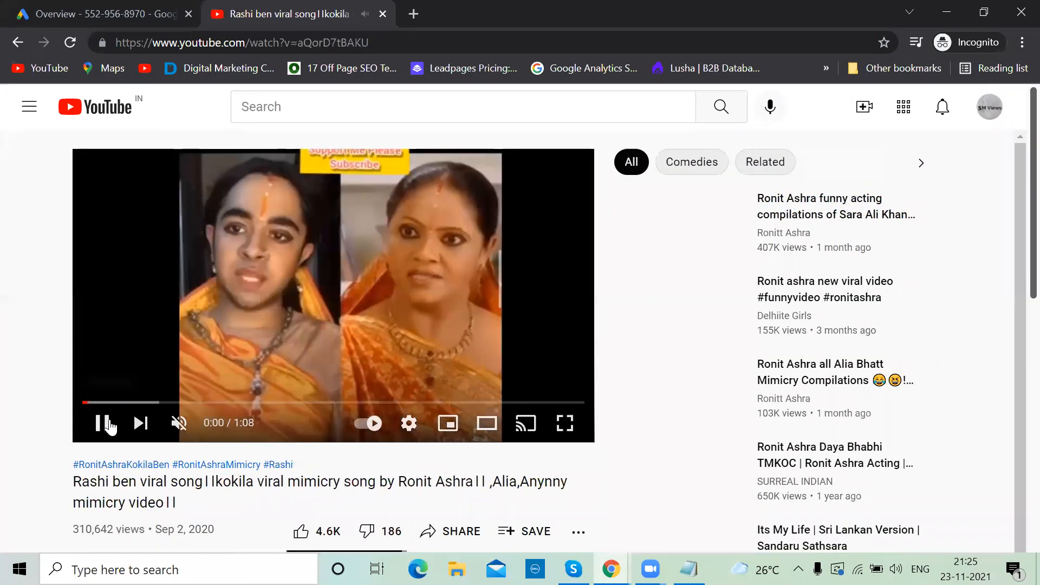
left_click(110, 425)
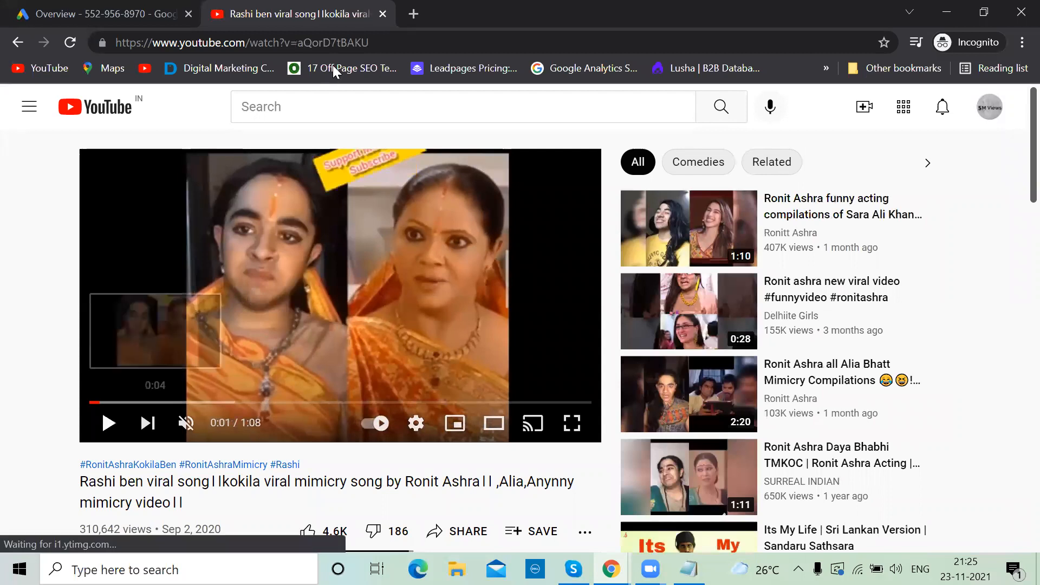
left_click(383, 16)
key("alt+Tab")
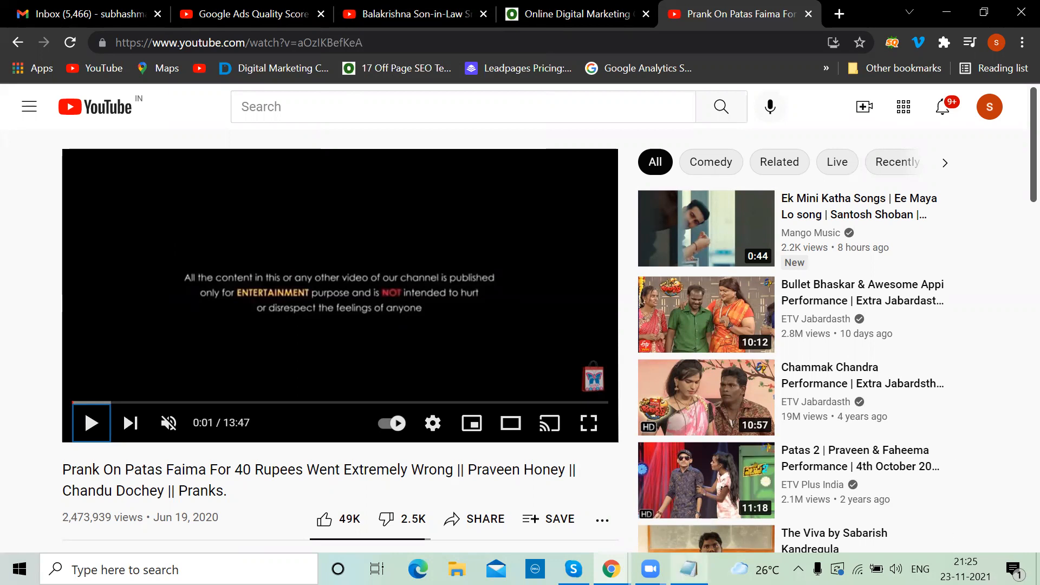
- Switch to Notepad and add the line "1.when you watched that for 30 sec" below the bumper ad line, separated by a blank line
left_click(688, 569)
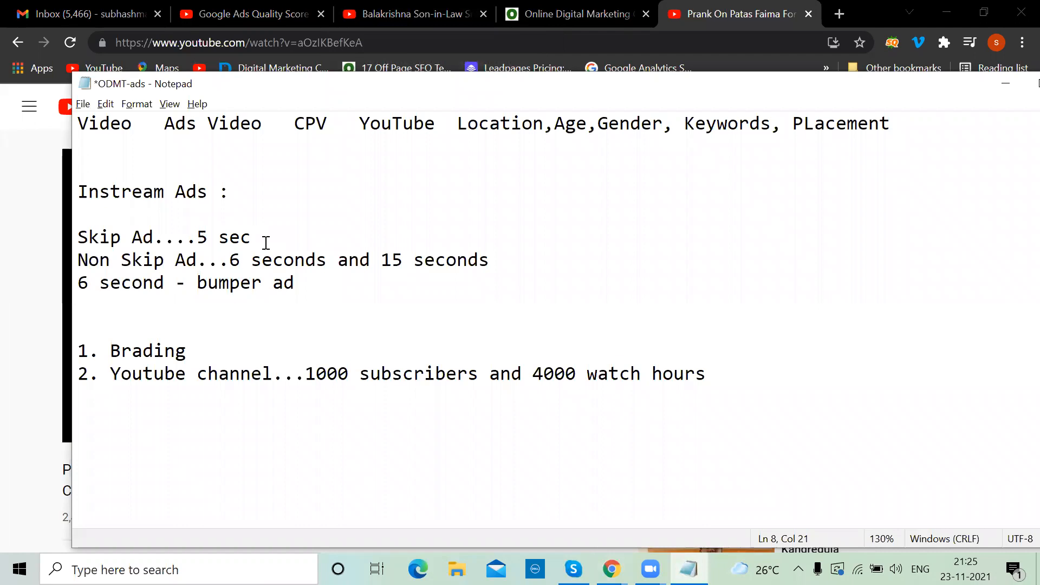
left_click_drag(266, 242, 67, 242)
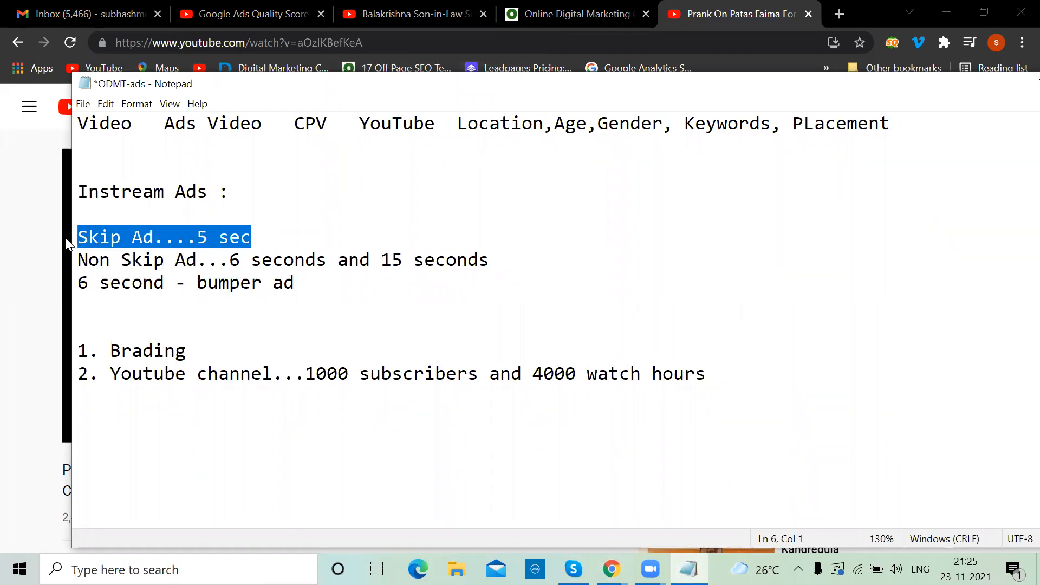
left_click(307, 289)
key("Return")
key("Return")
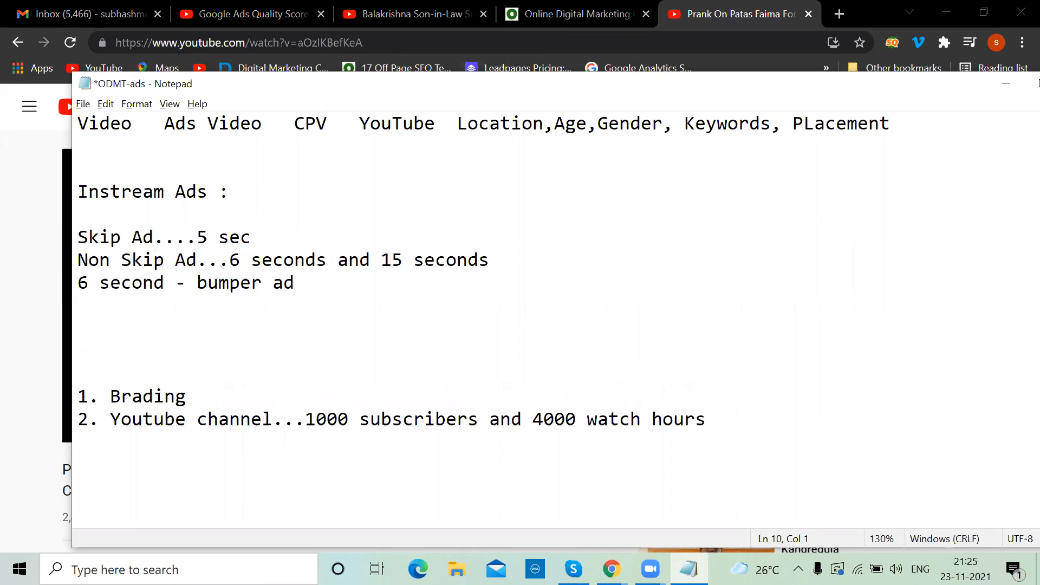
type("1.when you watched")
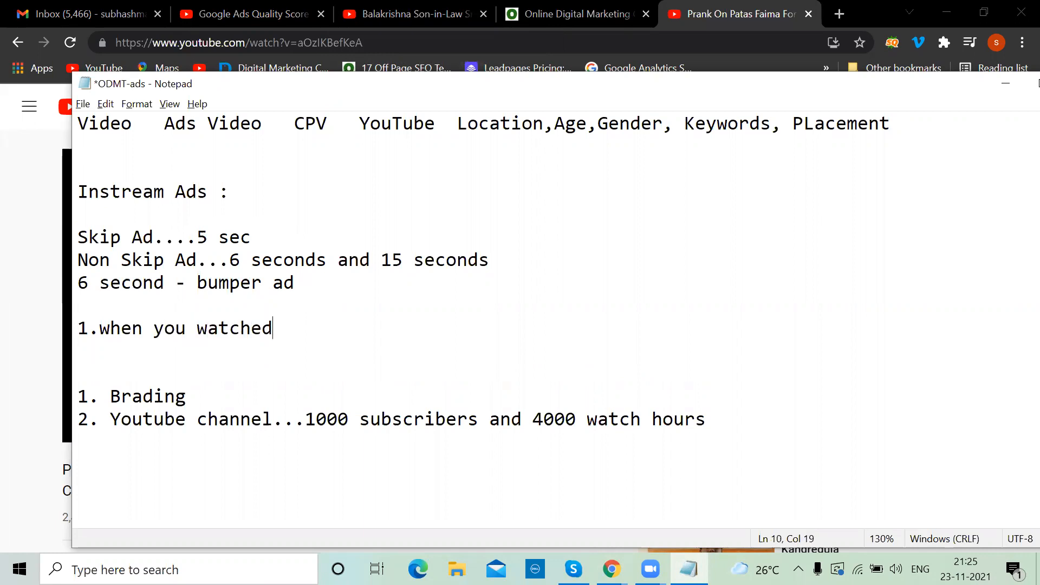
type(" the")
key("BackSpace")
key("BackSpace")
type("at for 30 sec")
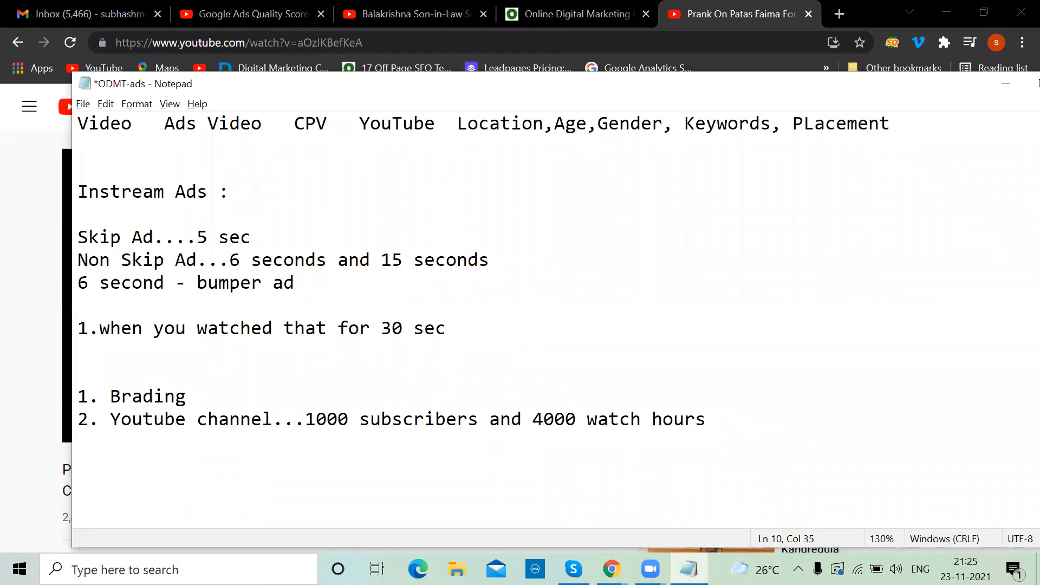
- Add a second list item, "2.Click on call to action button", glancing at the YouTube video page partway through
key("Return")
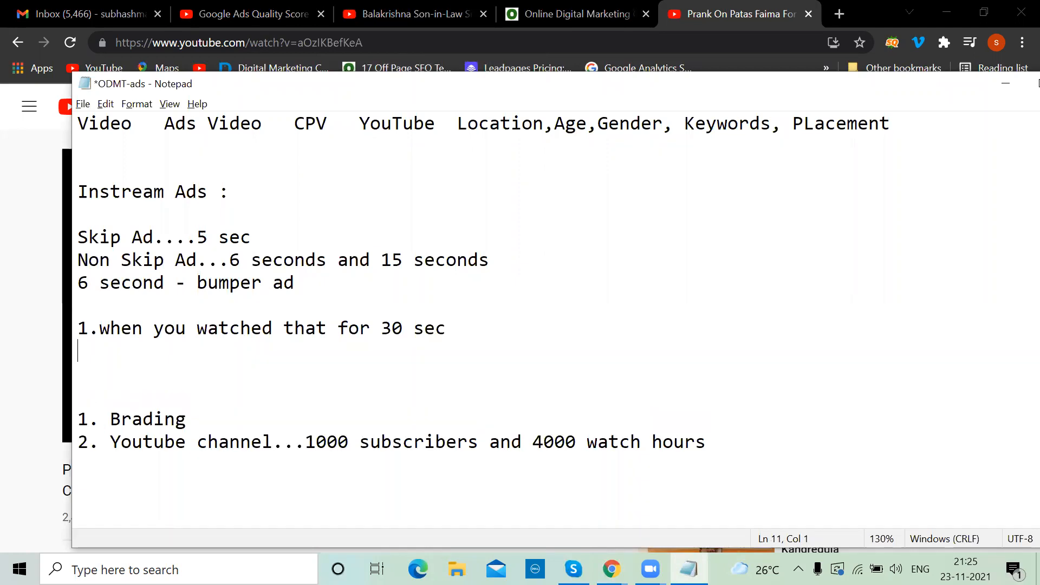
type("2.")
key("alt+Tab")
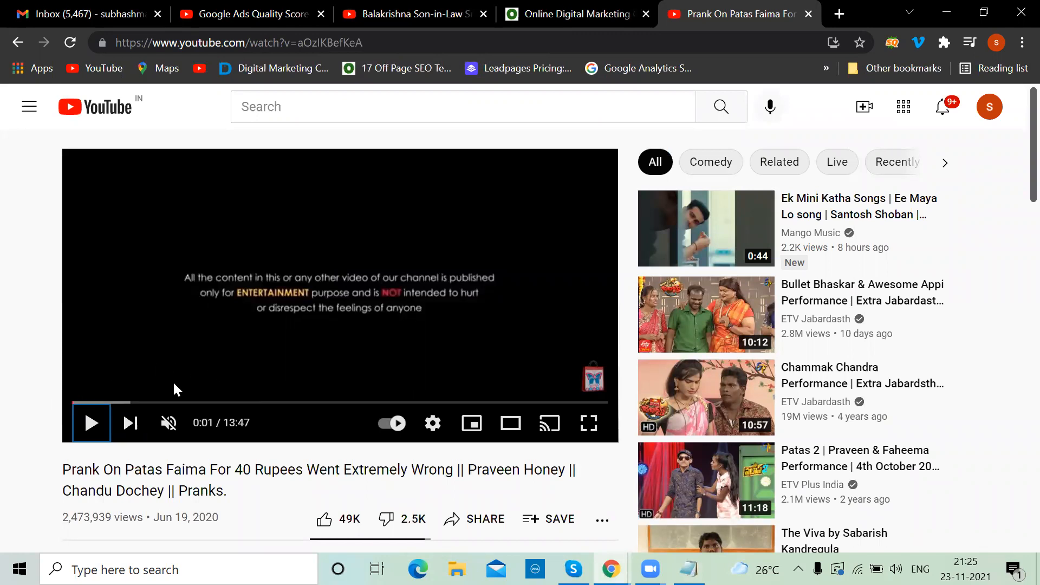
key("alt+Tab")
type("Click on call to action button")
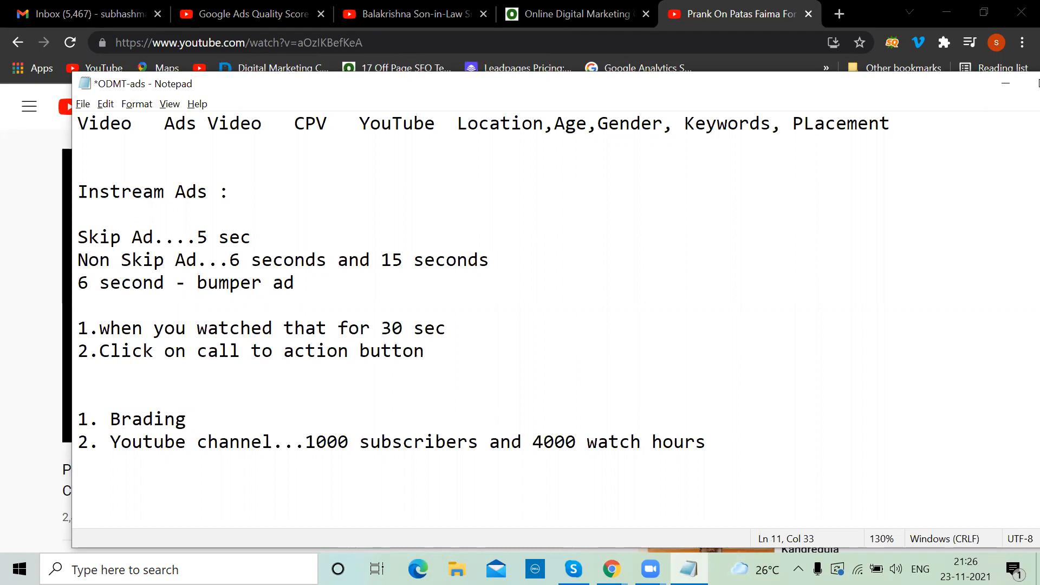
- Add a third list item, "3.click on banner right side", glancing at the YouTube page before writing its text
key("Return")
type("3.")
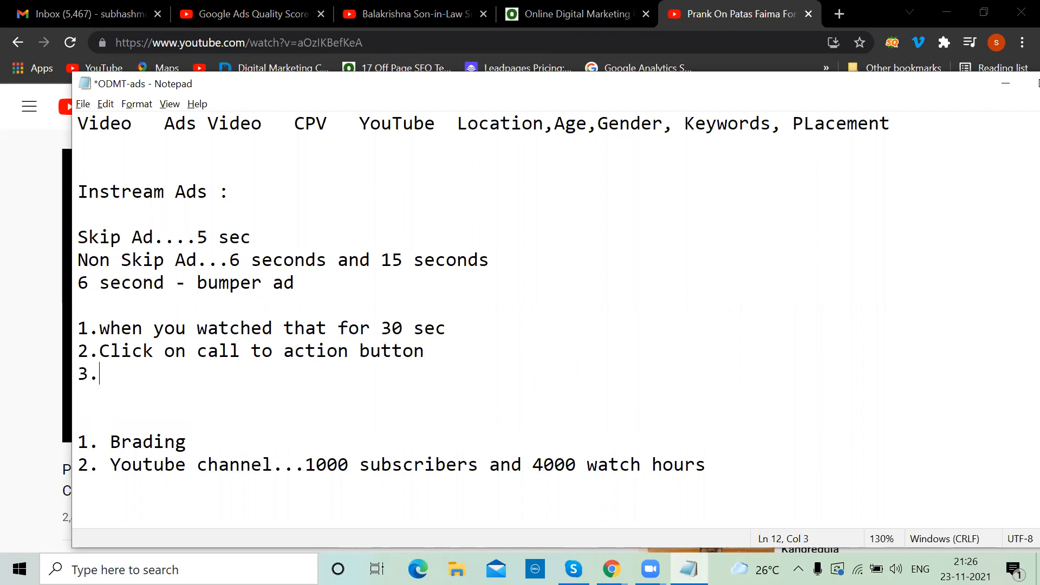
key("alt+Tab")
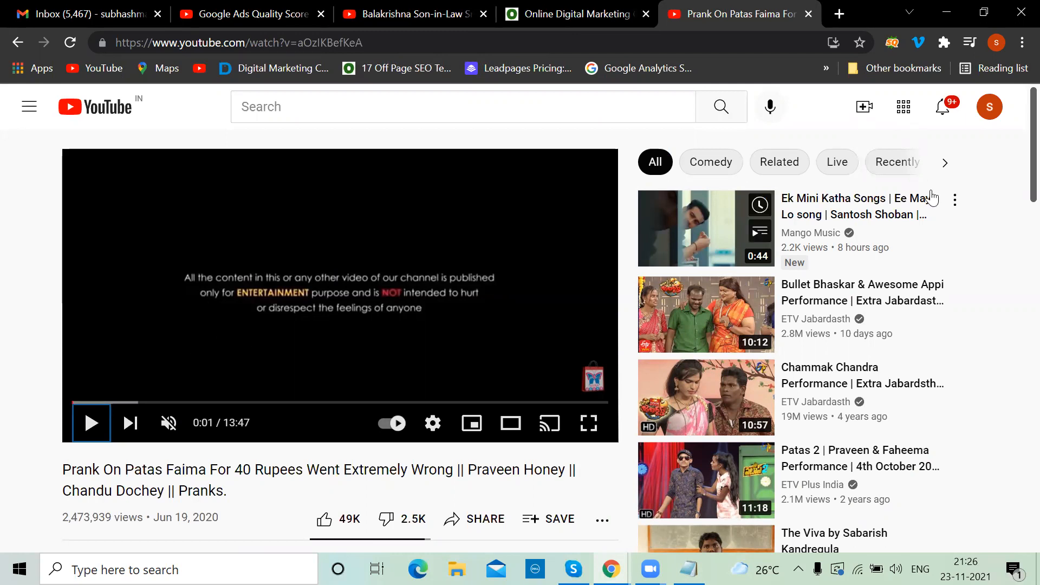
key("alt+Tab")
type("click ob")
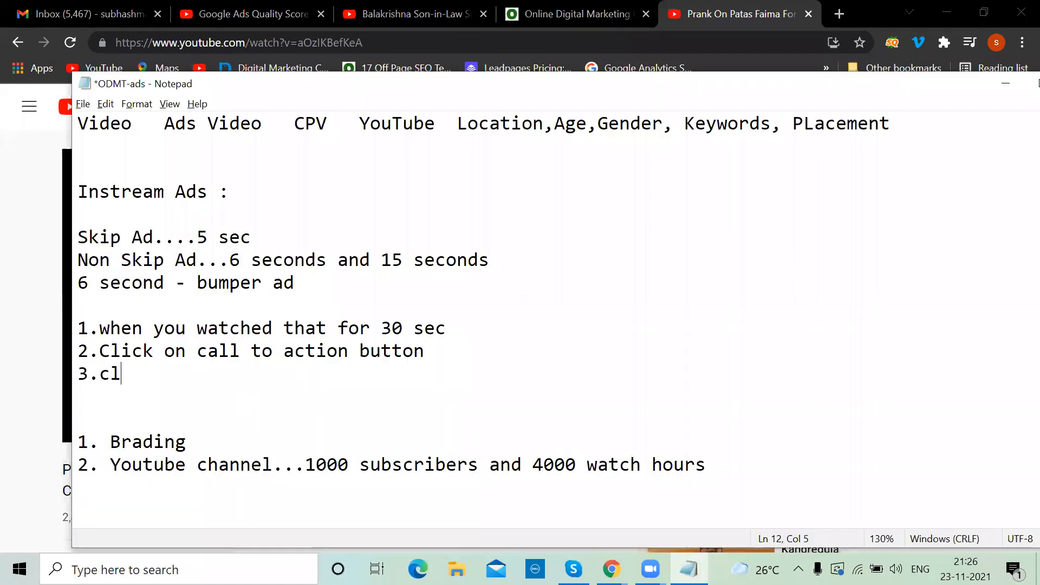
key("BackSpace")
key("BackSpace")
type("n banner")
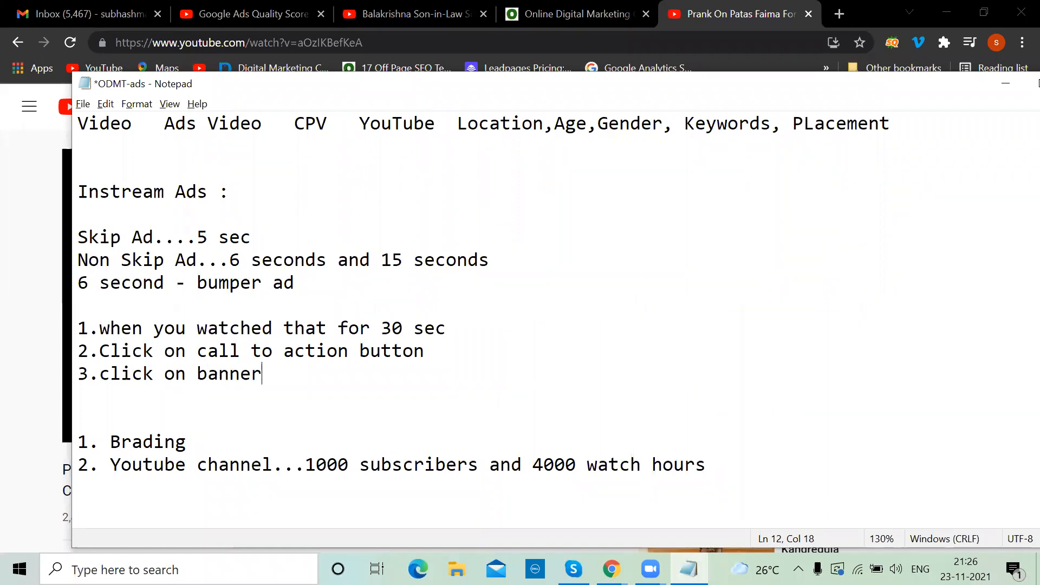
type(" right side")
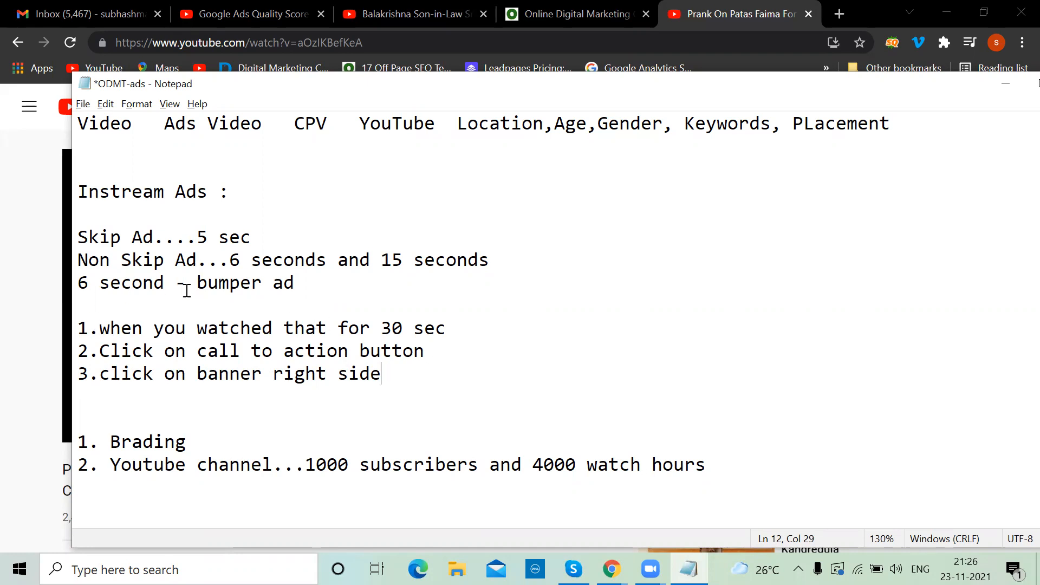
- Highlight the "6 second - bumper ad" line in the notes and look briefly at the YouTube video page
left_click(306, 282)
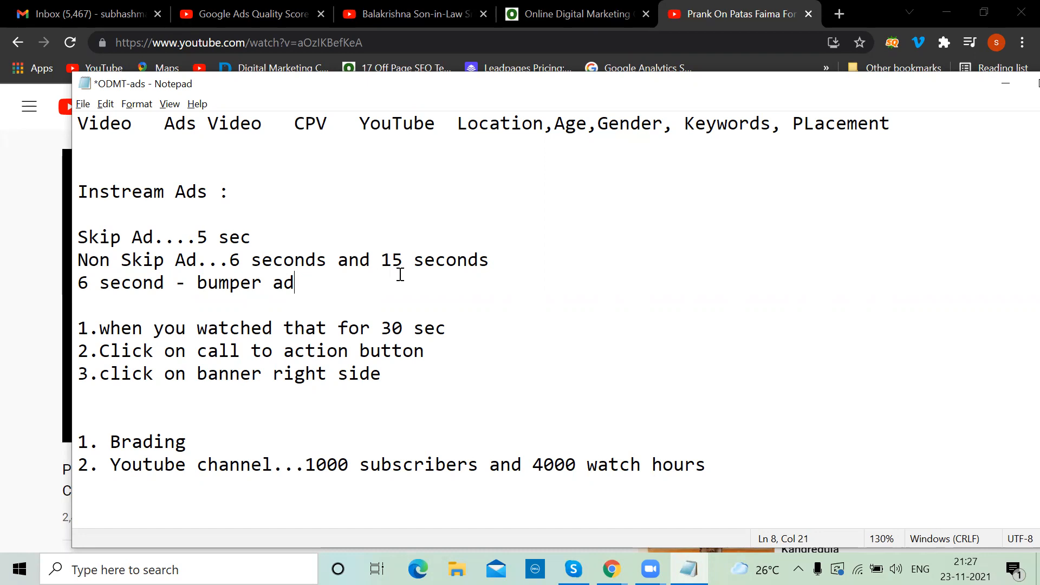
key("ctrl+shift+Left")
left_click(356, 281)
left_click_drag(75, 296, 77, 287)
left_click(1006, 84)
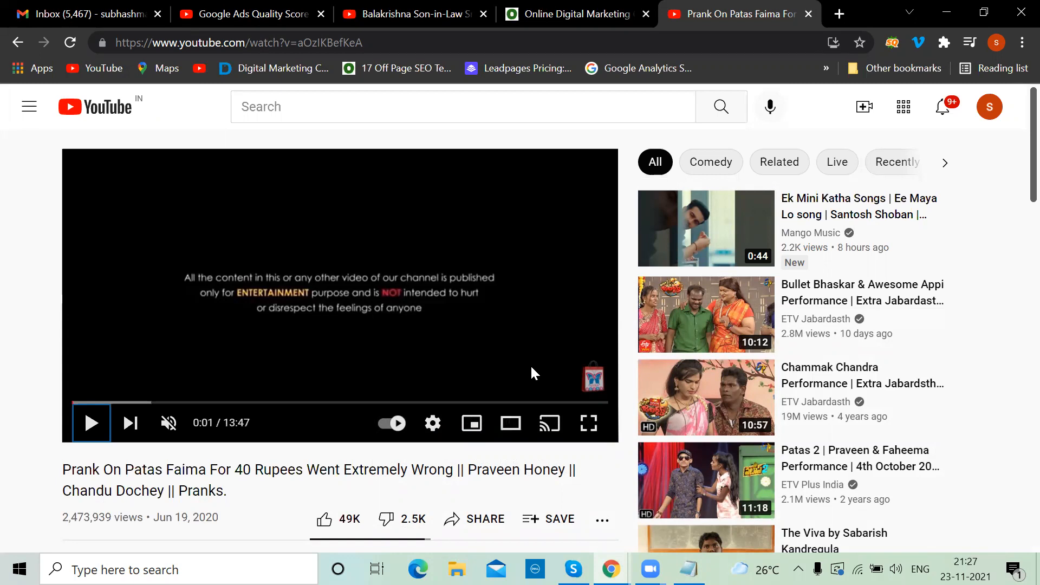
key("alt+Tab")
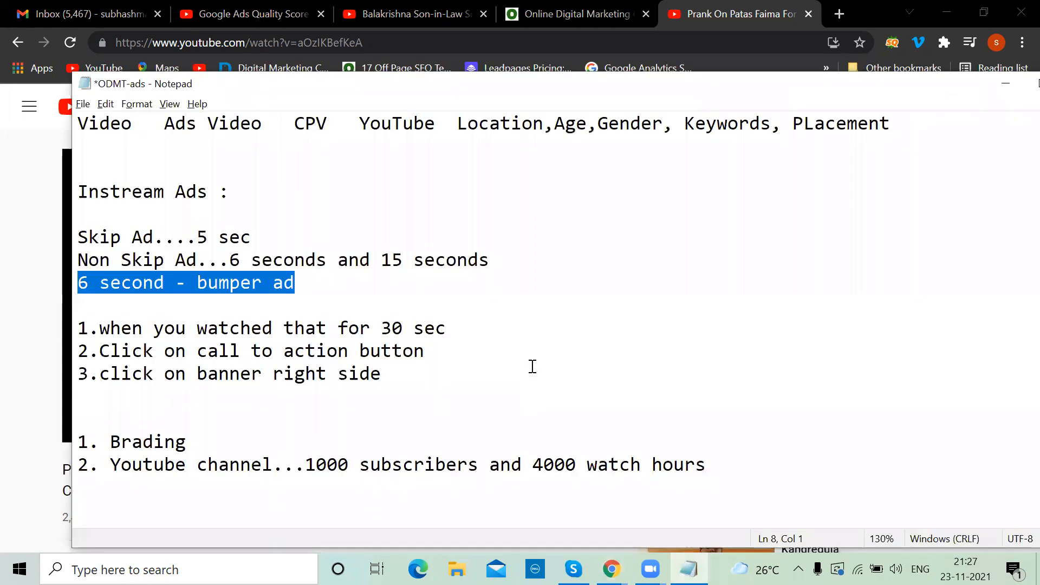
- Append ".." to the bumper ad line and add "Video Discovery ads" two lines below, checking the Google Ads Quality Score video page before writing it
left_click(319, 277)
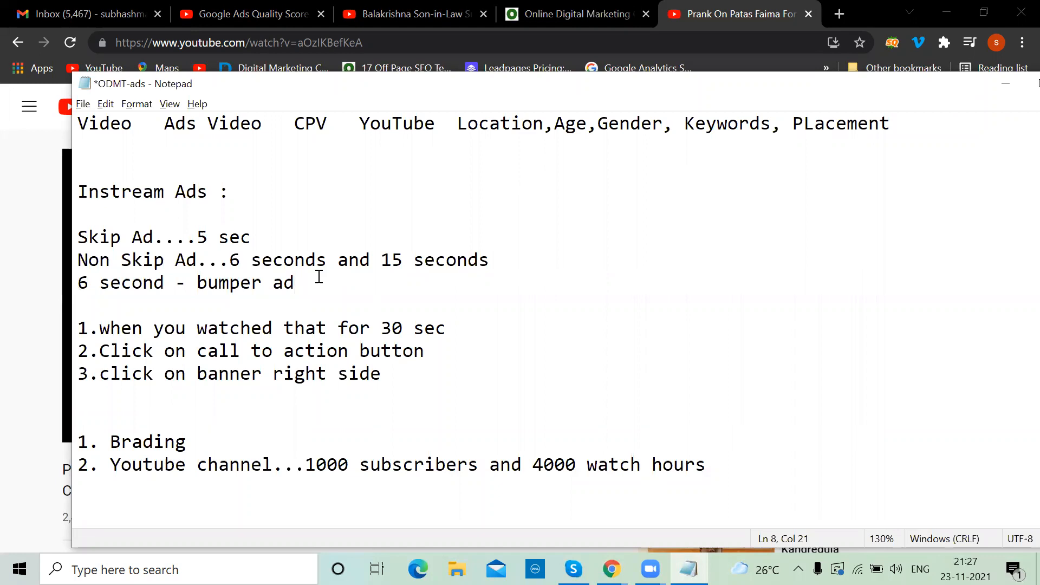
type("..")
left_click(463, 326)
left_click(337, 284)
key("Return")
key("Return")
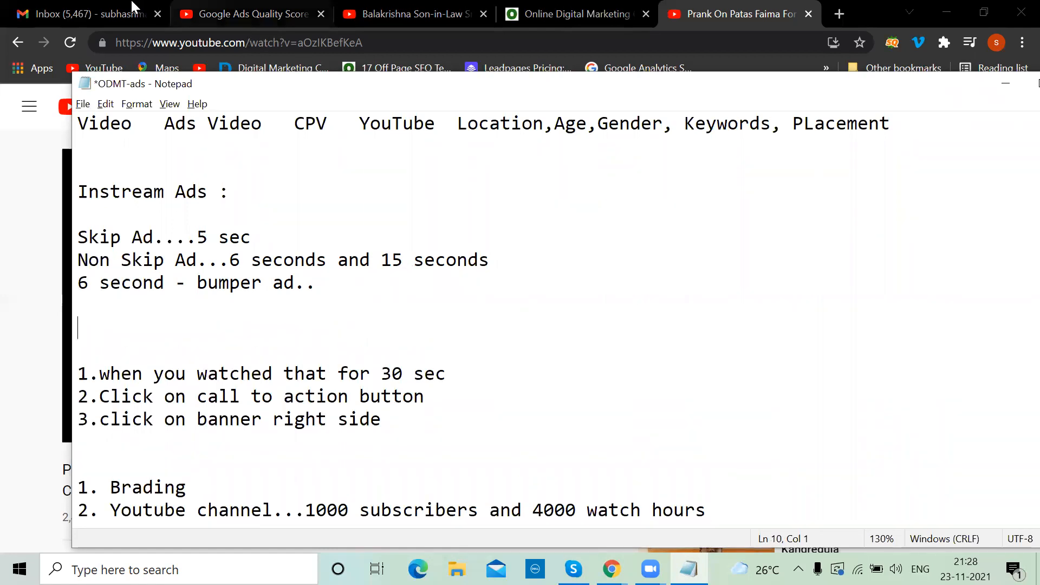
left_click(209, 15)
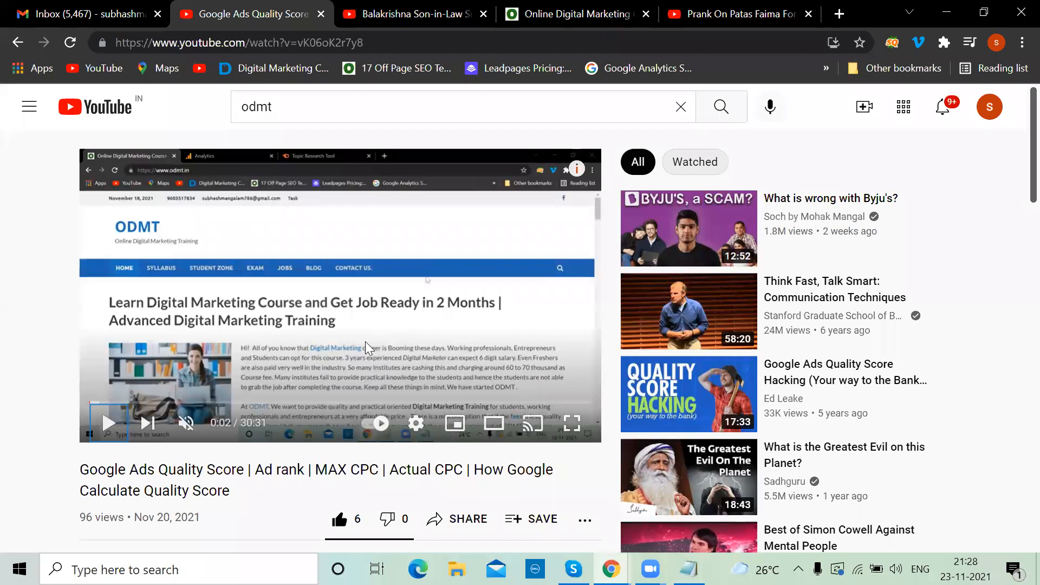
key("alt+Tab")
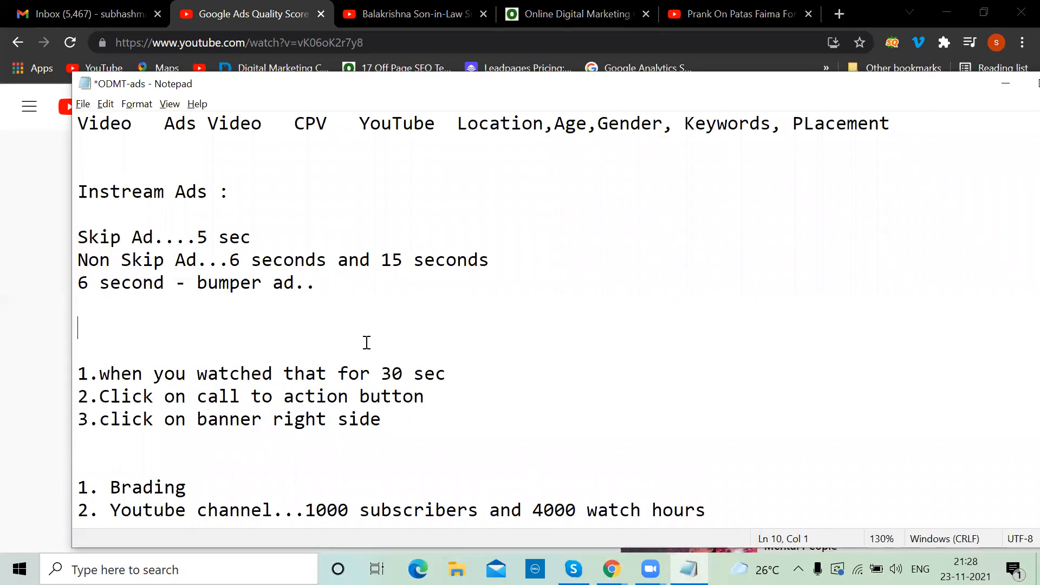
type("Video Dis")
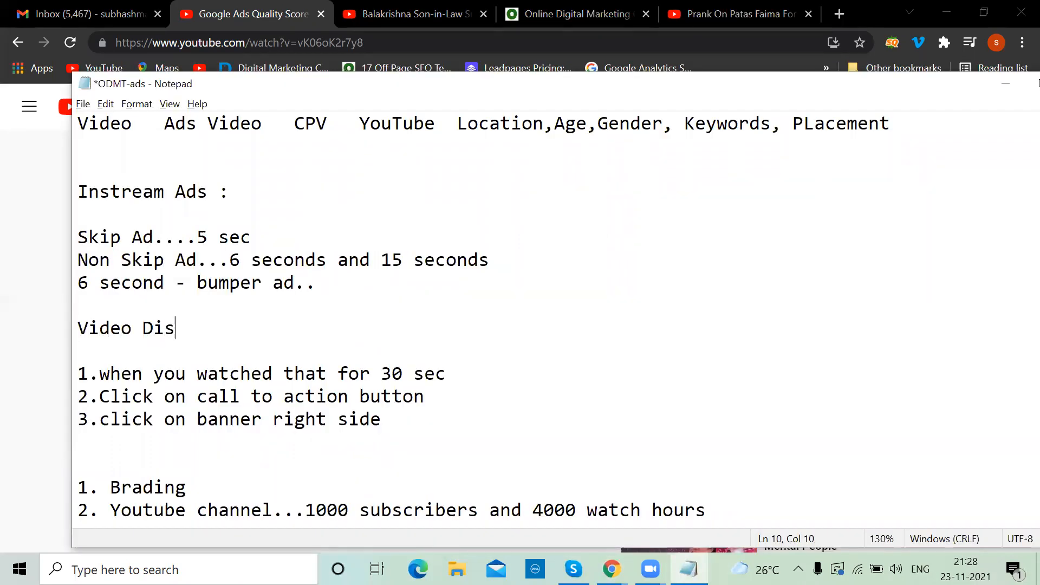
type("covery ads")
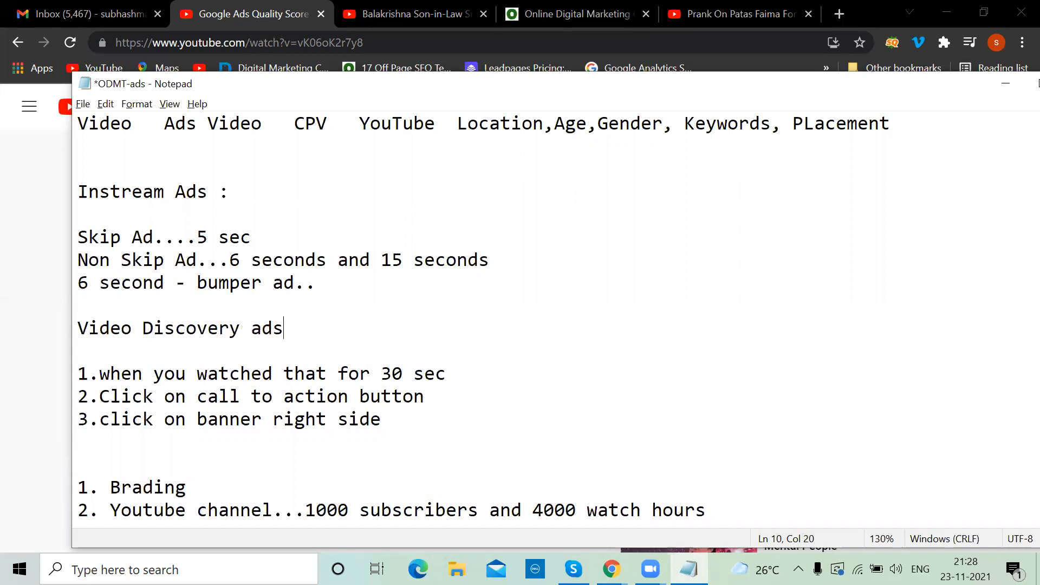
- View the YouTube home page and the search results for "odmt" in Chrome to examine where discovery ads are placed
key("alt+Tab")
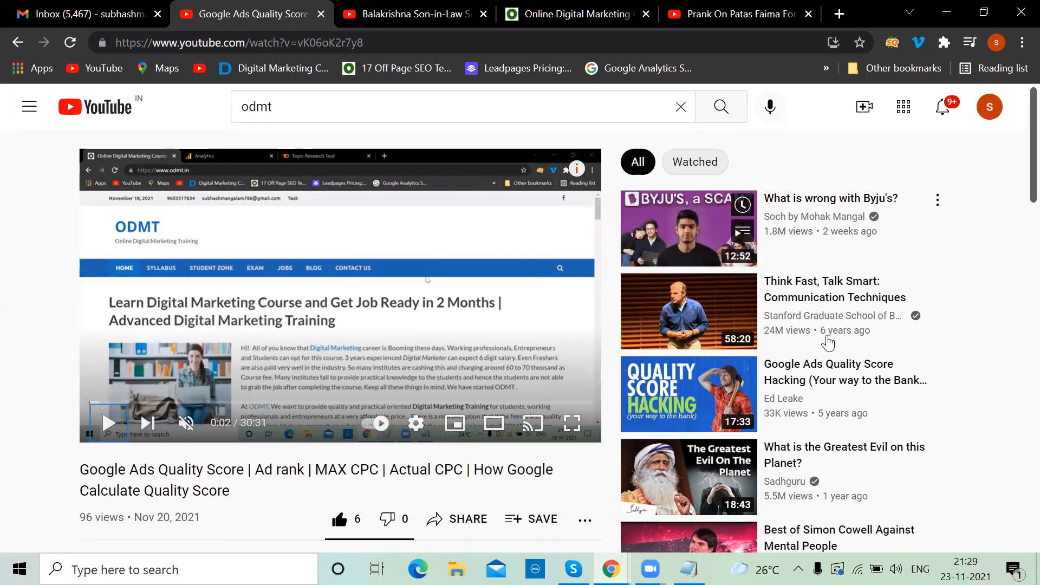
left_click(81, 110)
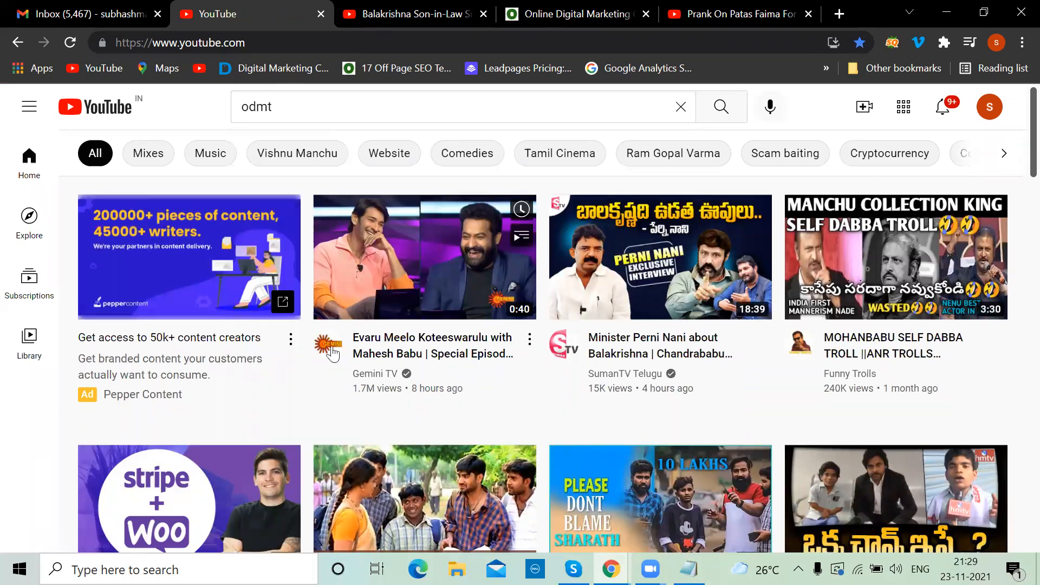
left_click(729, 106)
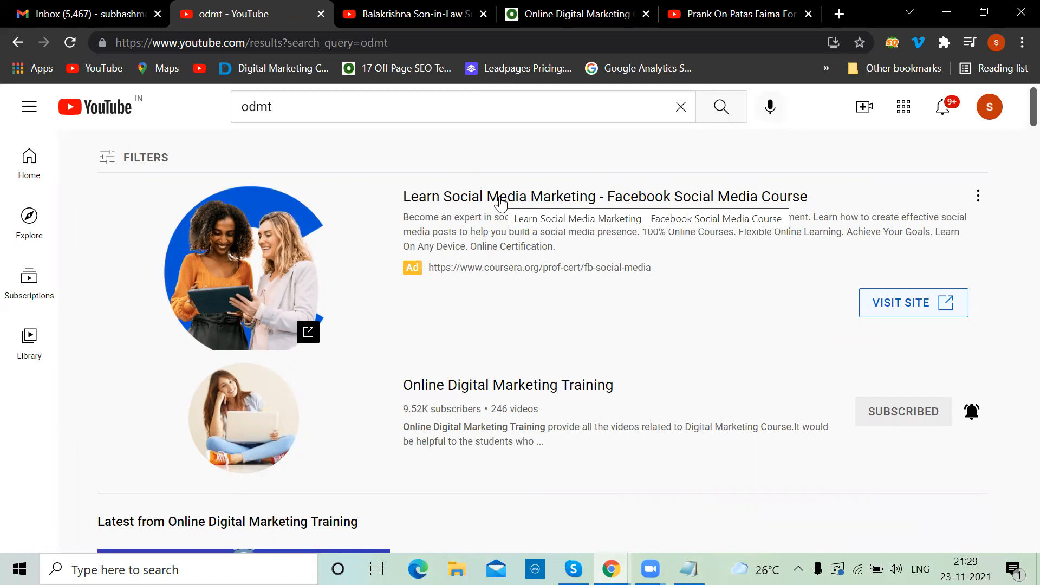
scroll(504, 303, "down", 5)
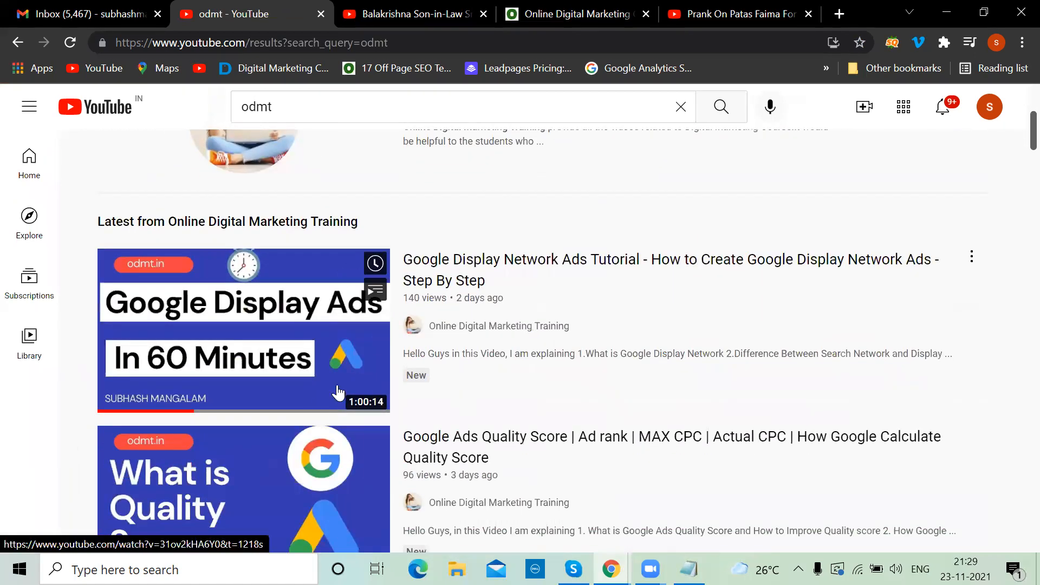
mouse_move(338, 392)
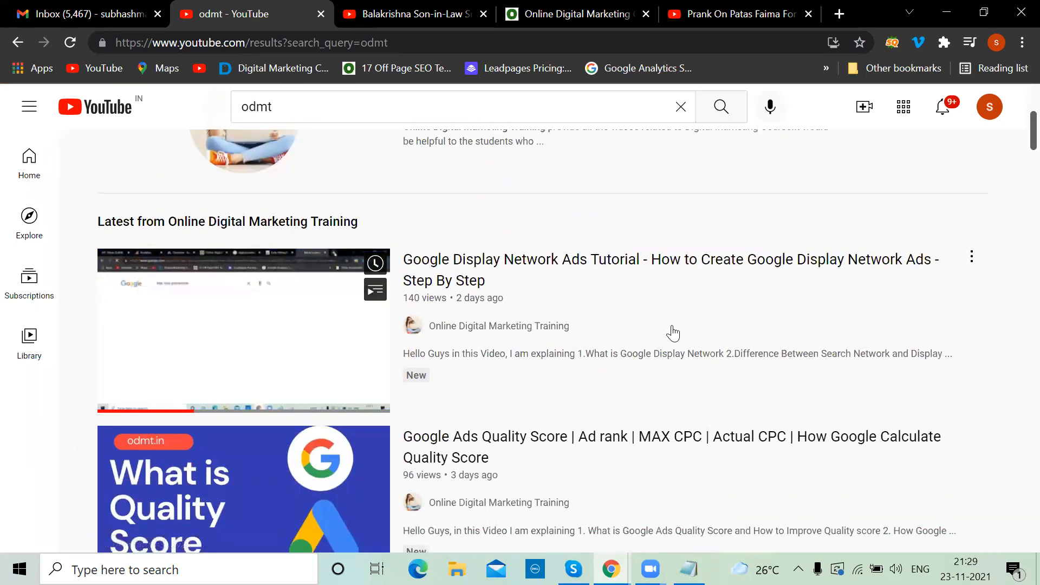
- Return to the notes, highlight "Instream Ads :" and "Video Discovery ads" in turn, then minimize Notepad
left_click(689, 568)
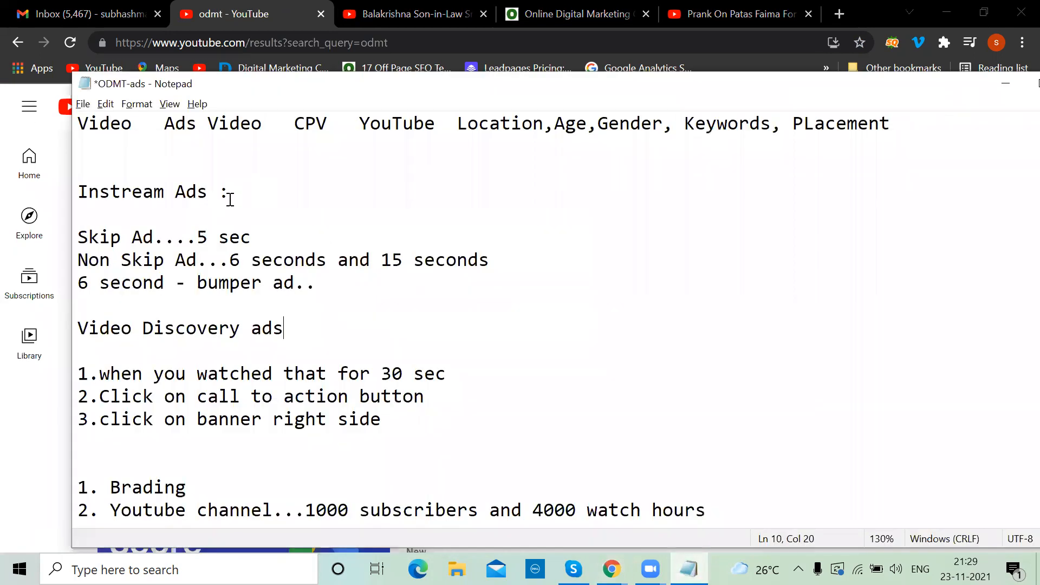
left_click_drag(229, 199, 51, 175)
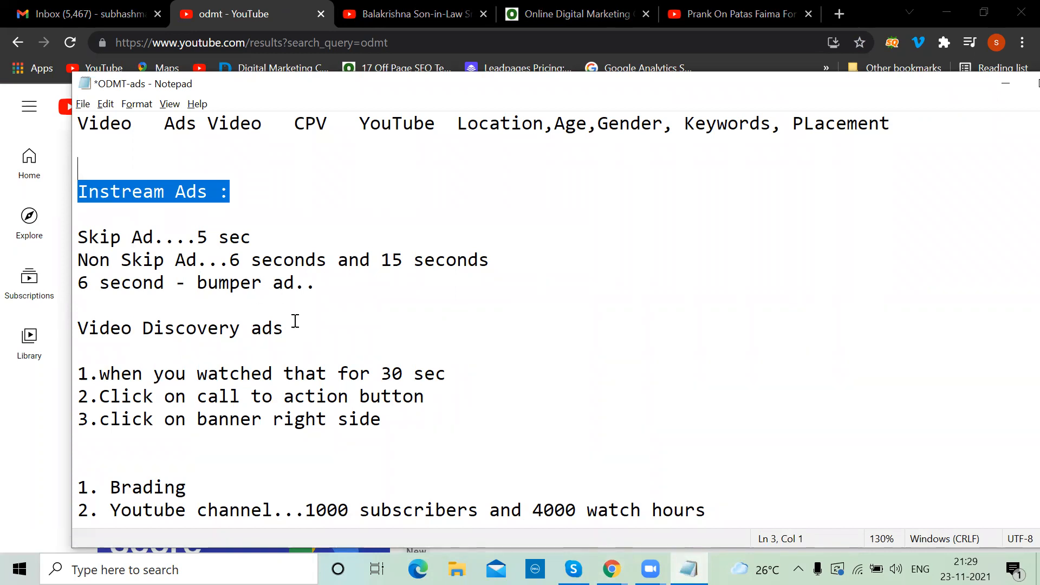
left_click_drag(285, 328, 91, 328)
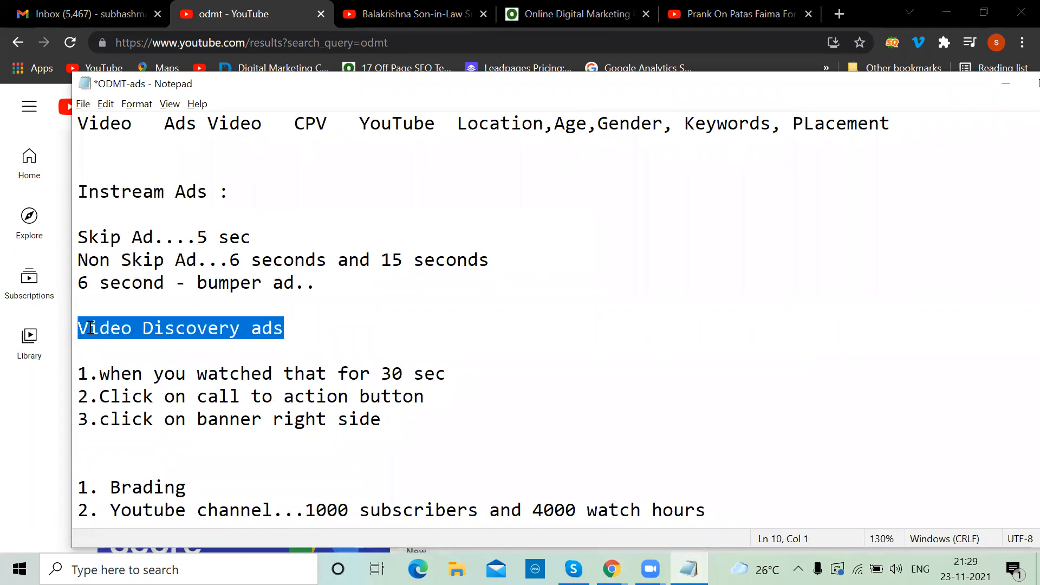
left_click(306, 329)
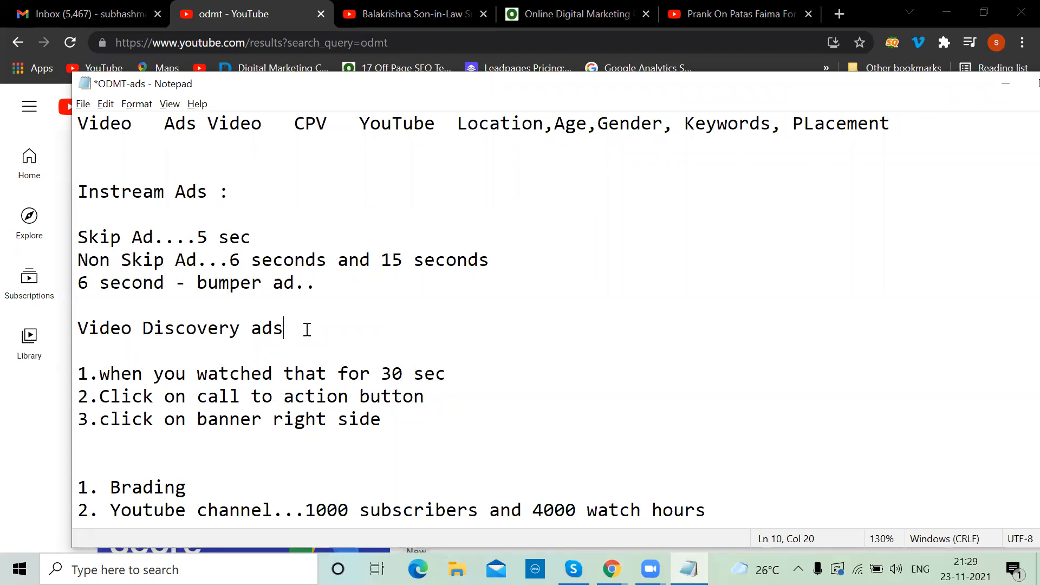
left_click(1006, 84)
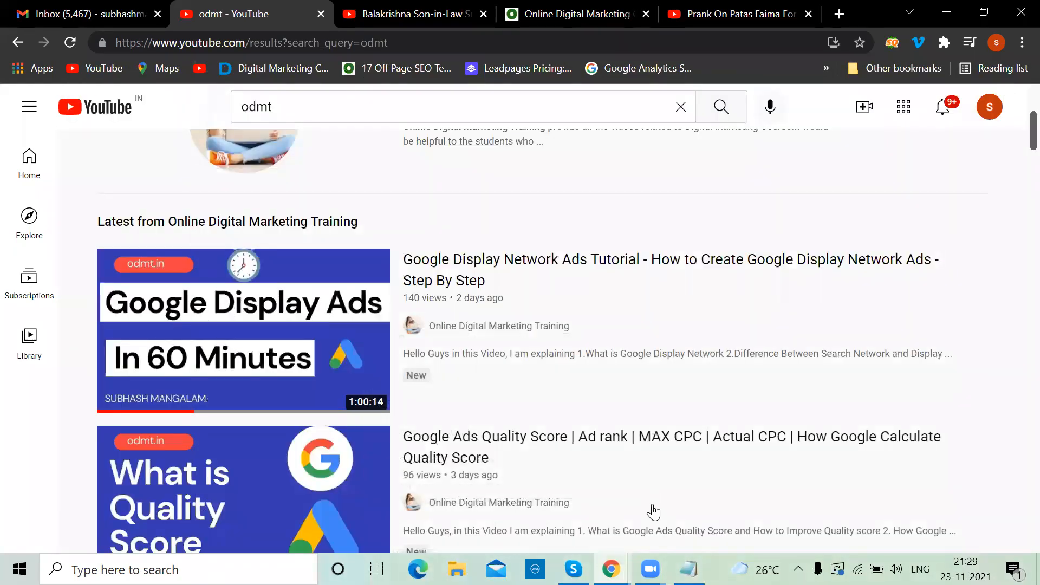
- Switch to the incognito Google Ads window and open the Campaigns page to show the campaign list
mouse_move(611, 569)
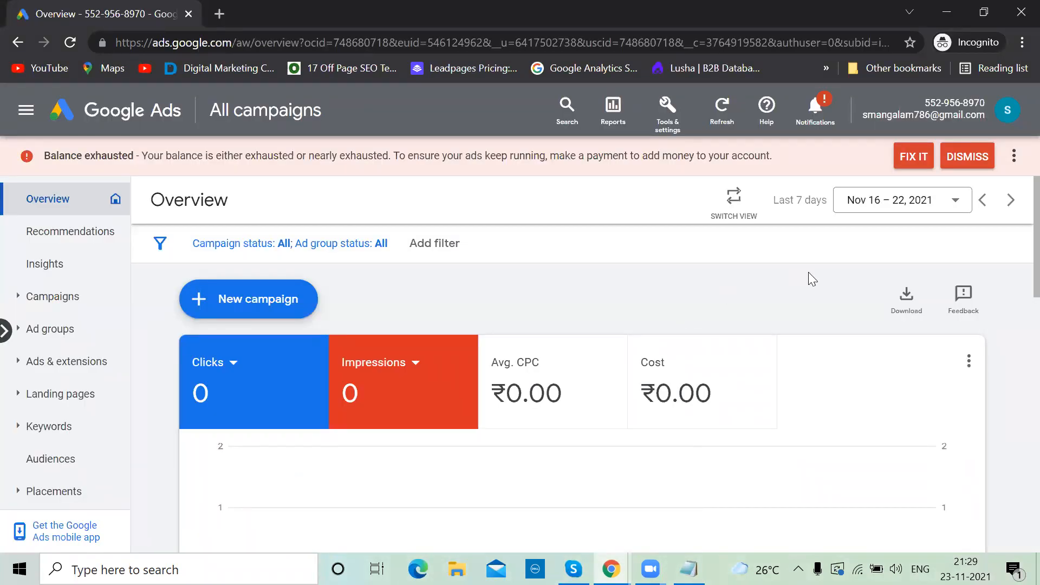
left_click(71, 298)
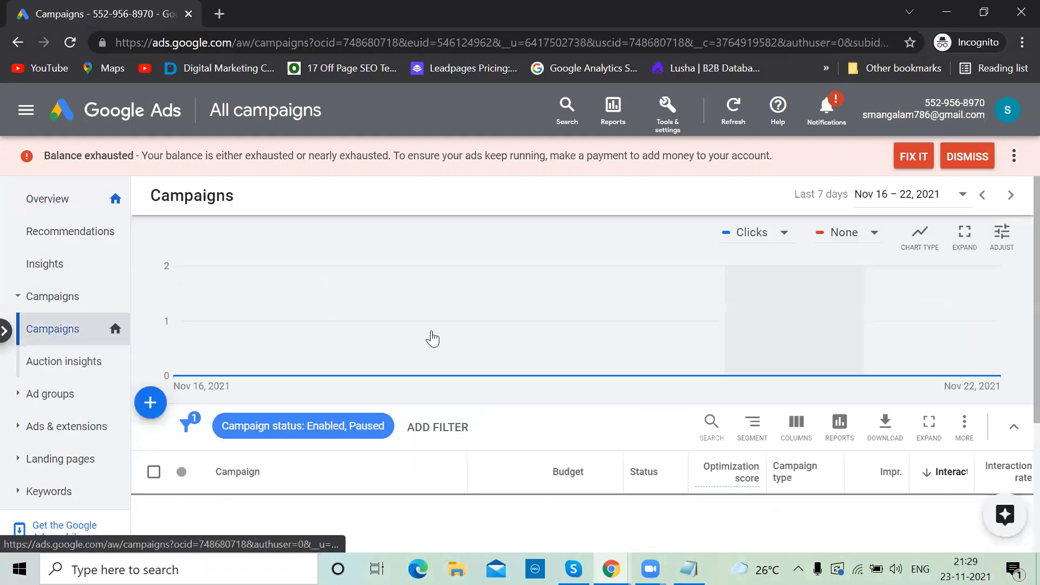
scroll(433, 339, "down", 3)
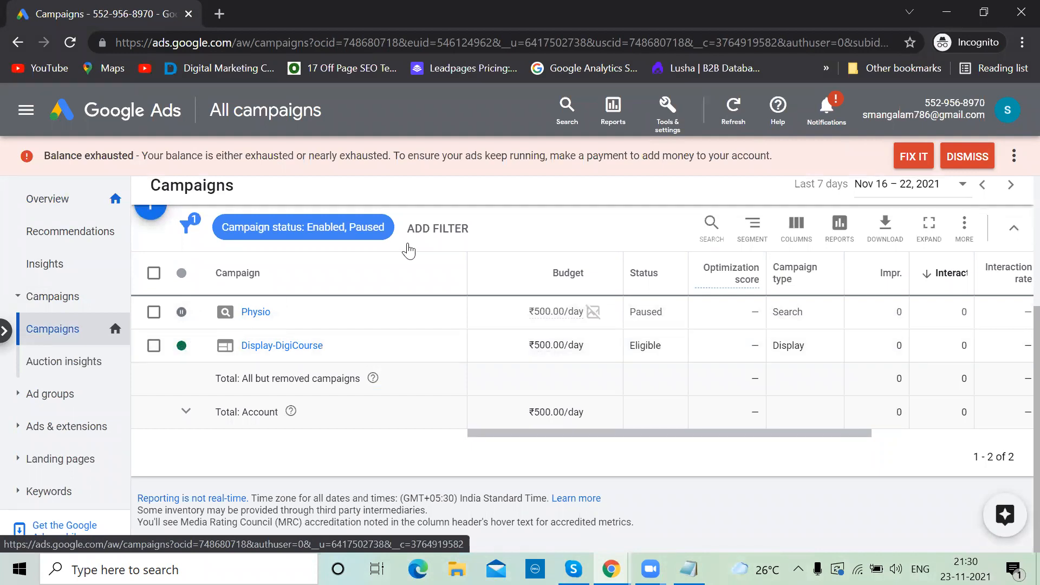
- Start creating a new Google Ads account under the current login and confirm its creation
left_click(1007, 112)
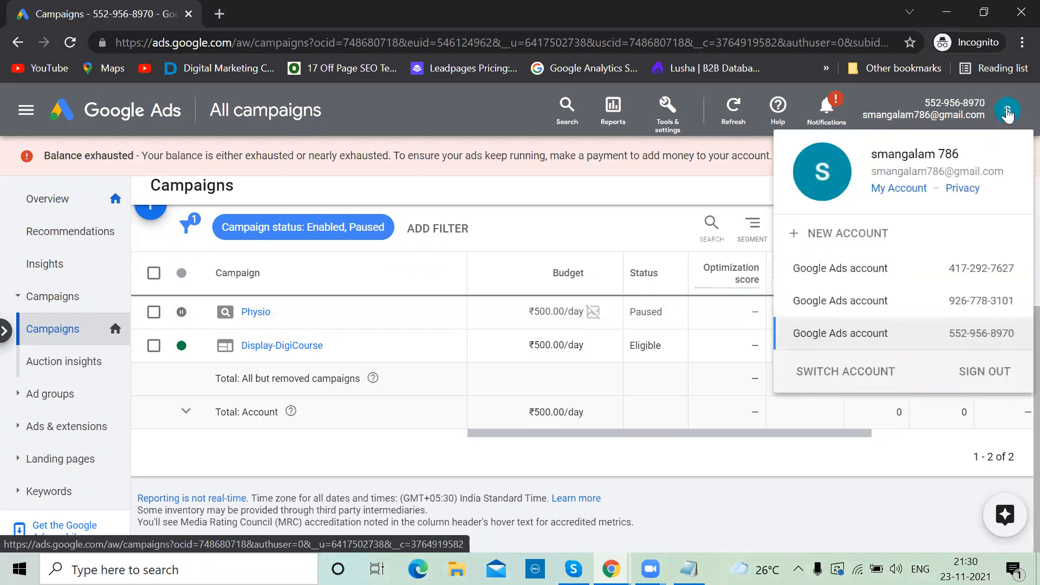
left_click(872, 233)
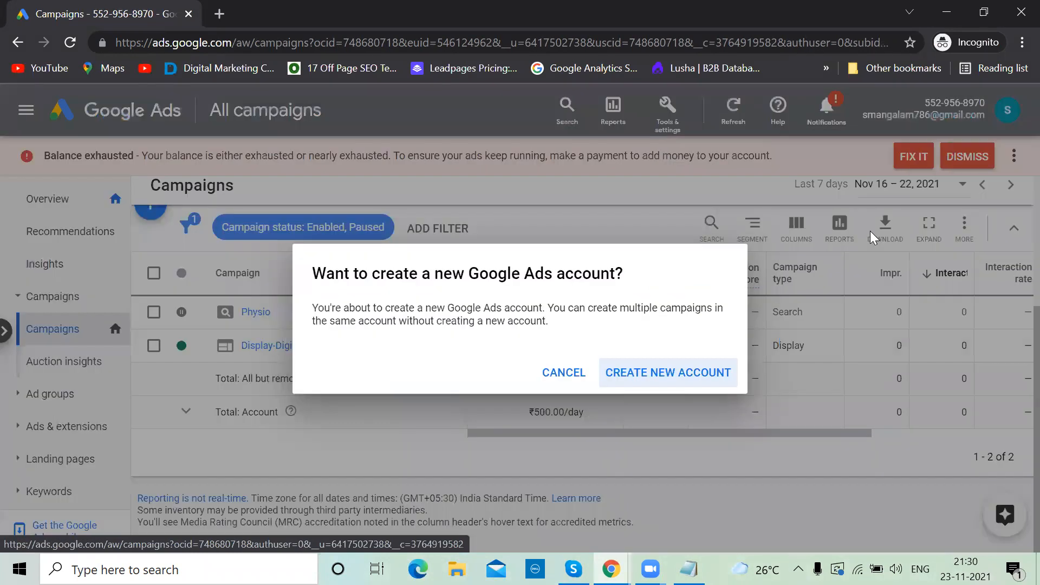
left_click(626, 377)
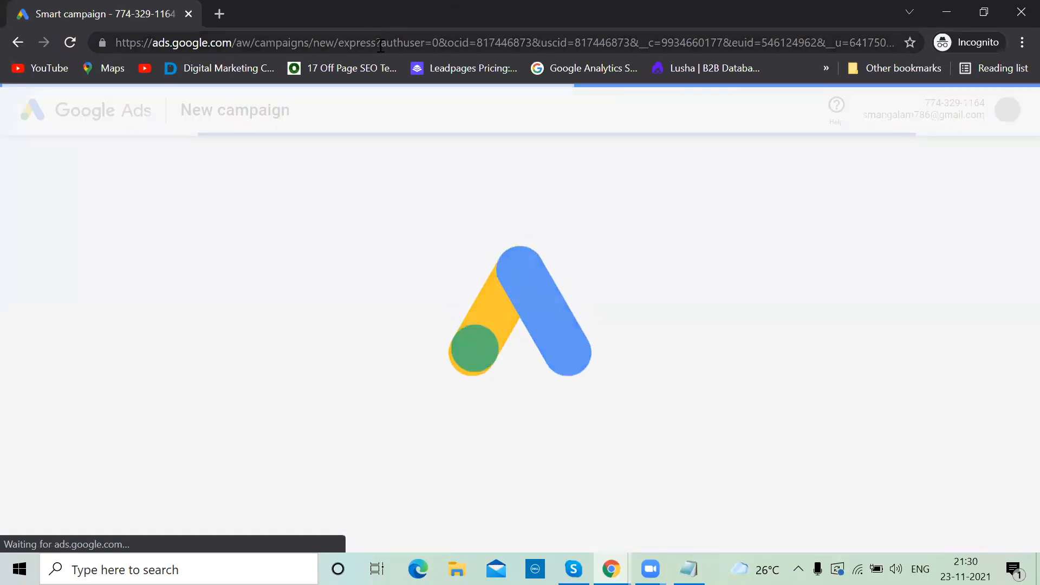
left_click(377, 44)
left_click(318, 49, "shift")
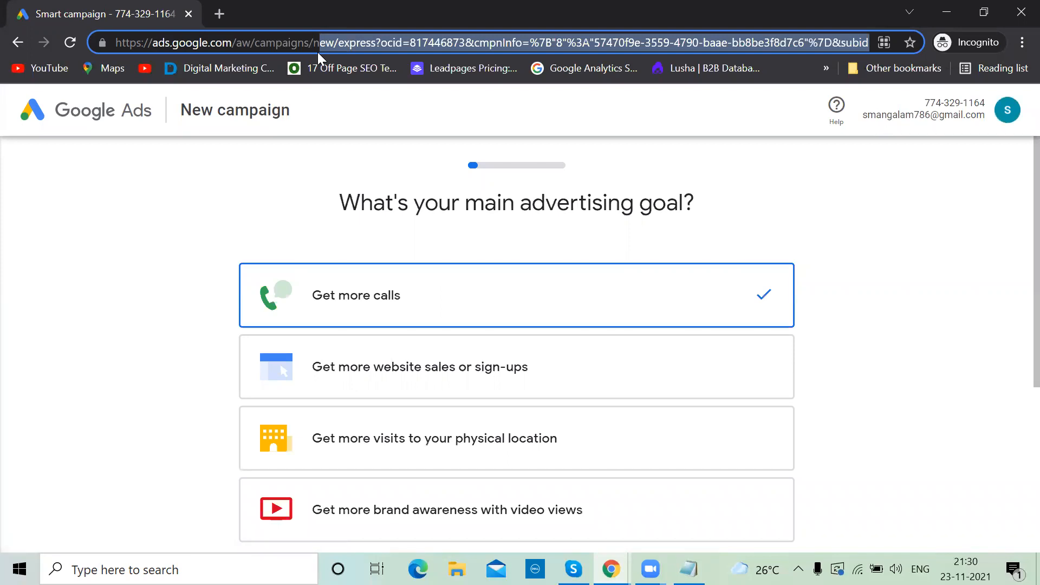
left_click(594, 525)
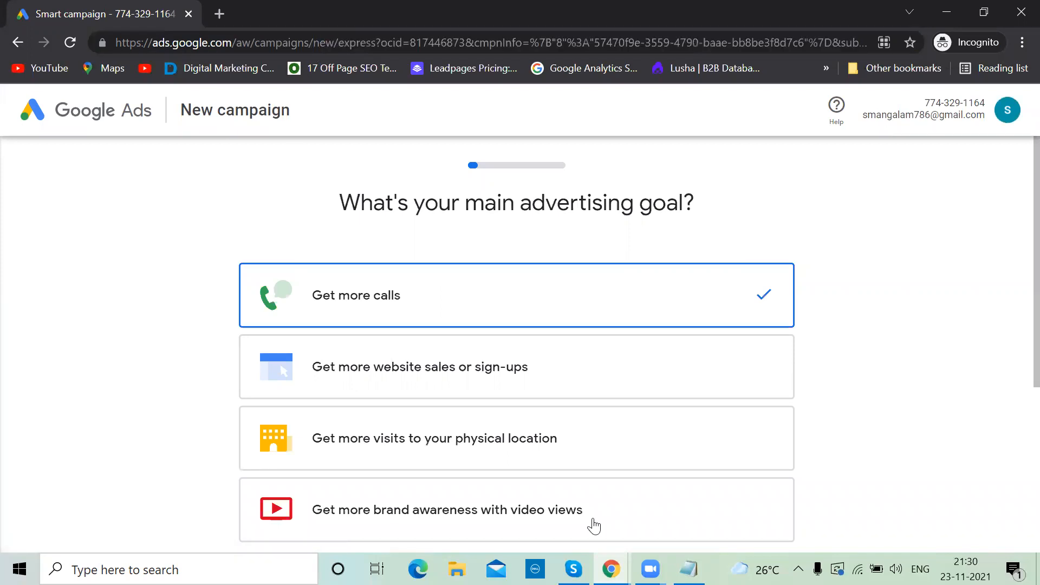
- Switch out of the Smart campaign setup and create the account without a campaign, submitting India, (GMT+05:30) India Time and Indian Rupee
scroll(620, 455, "down", 5)
left_click(620, 451)
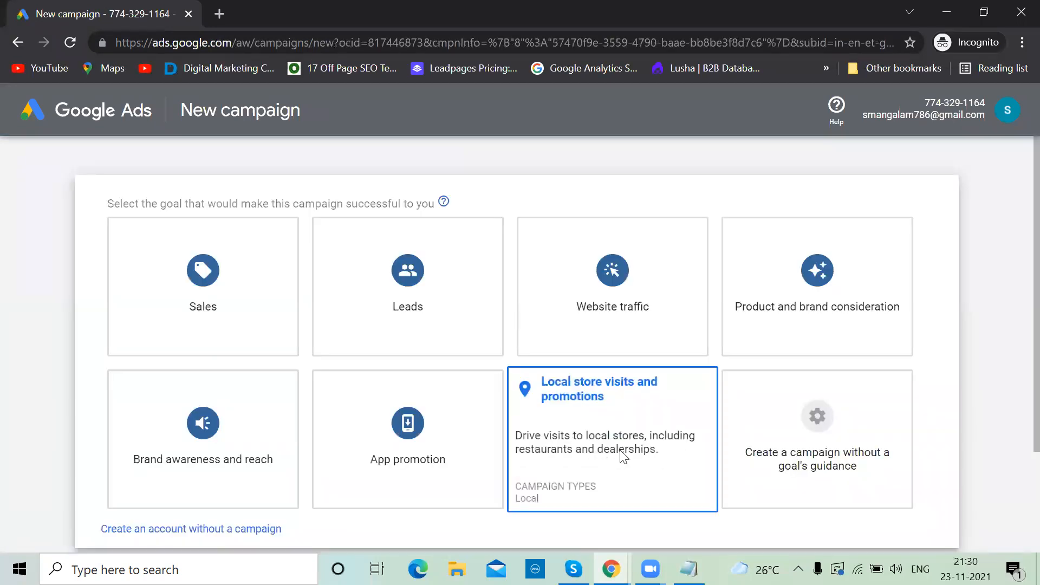
scroll(624, 457, "down", 3)
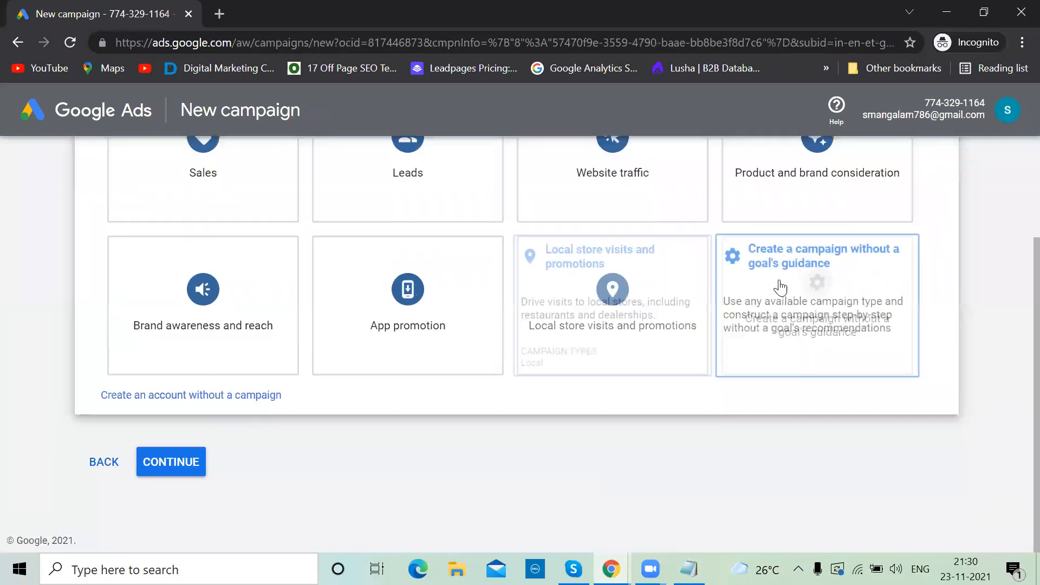
left_click(215, 400)
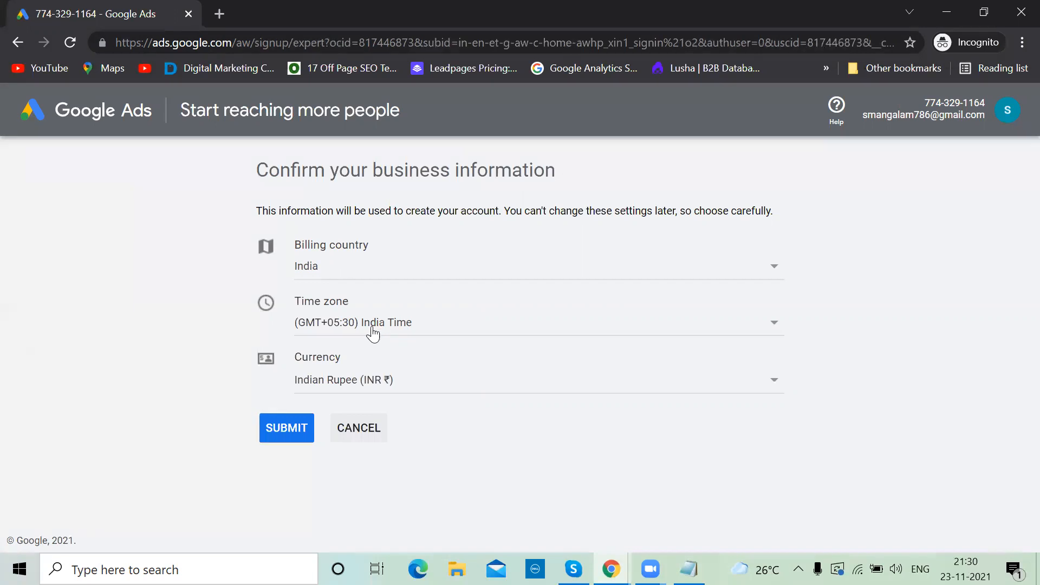
left_click(273, 429)
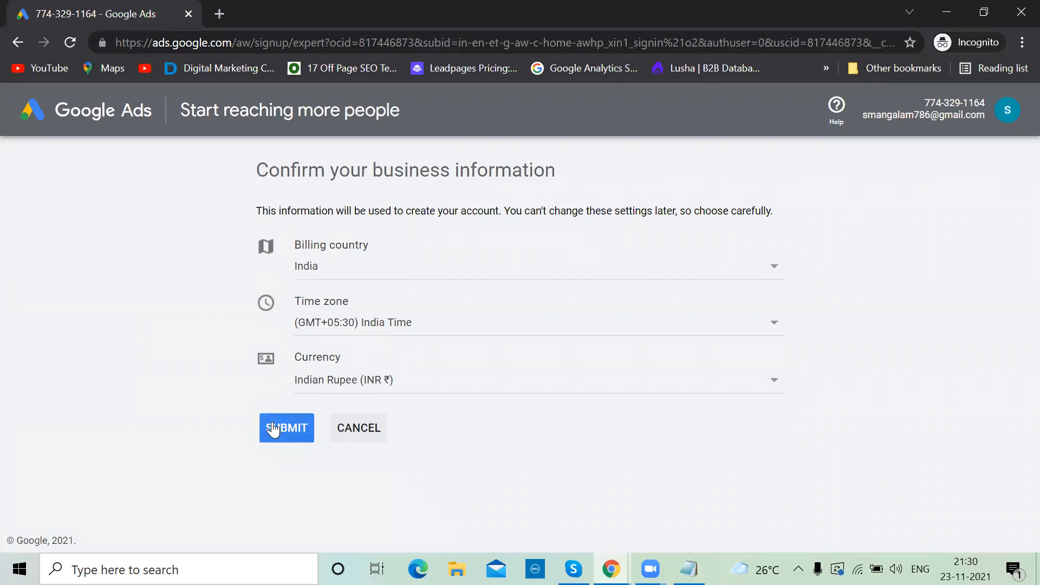
left_click(222, 236)
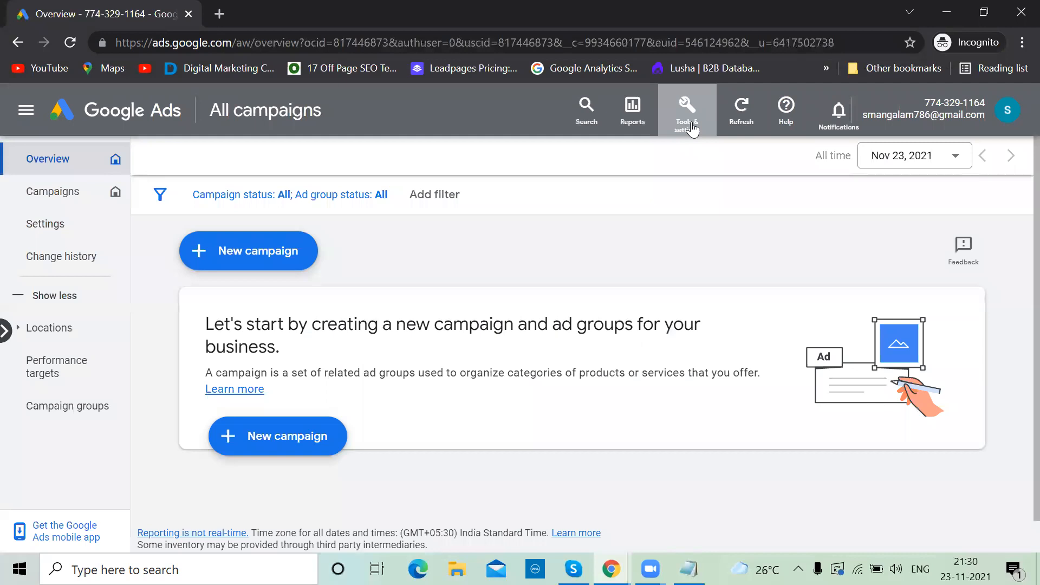
- Set the account name to "MY Way Client" in the account preferences, save it and reload the account overview
left_click(691, 128)
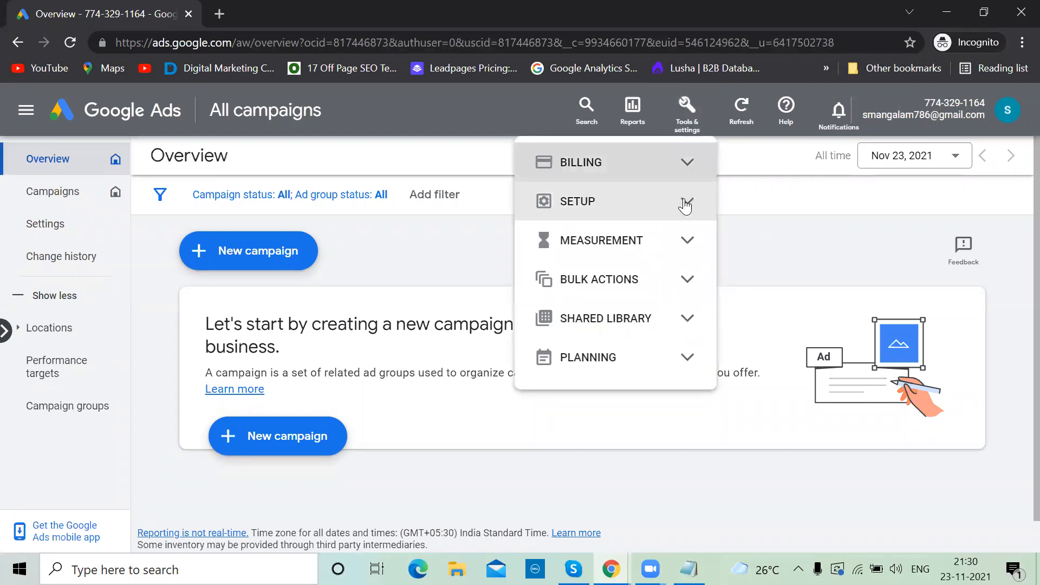
left_click(685, 203)
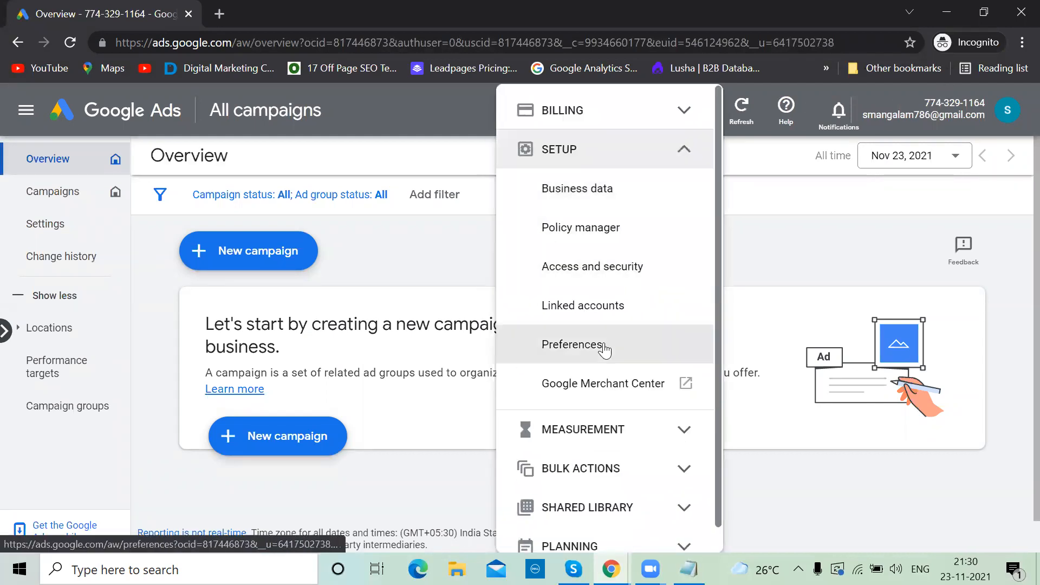
left_click(603, 345)
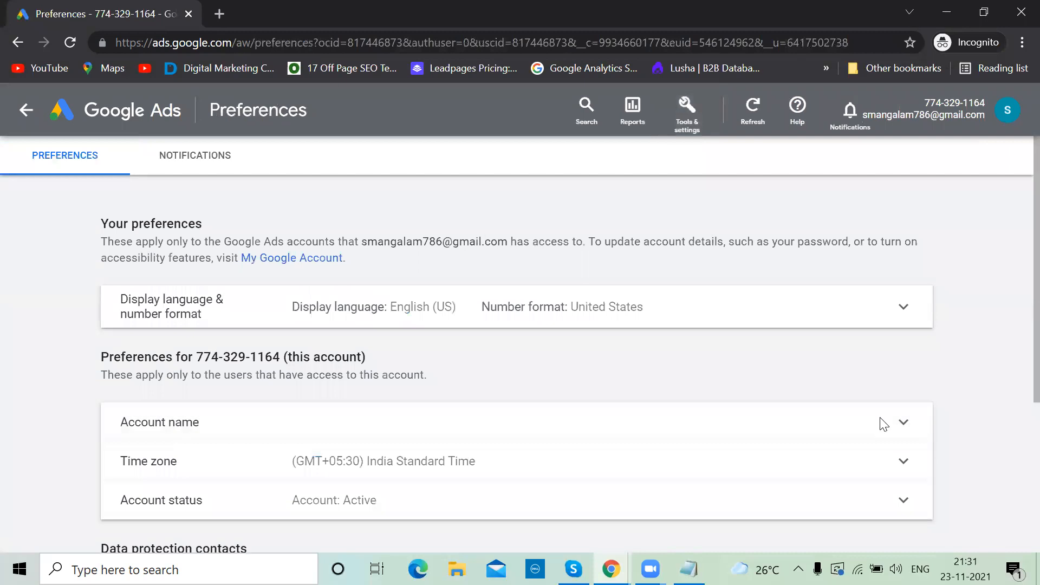
left_click(883, 423)
left_click(298, 447)
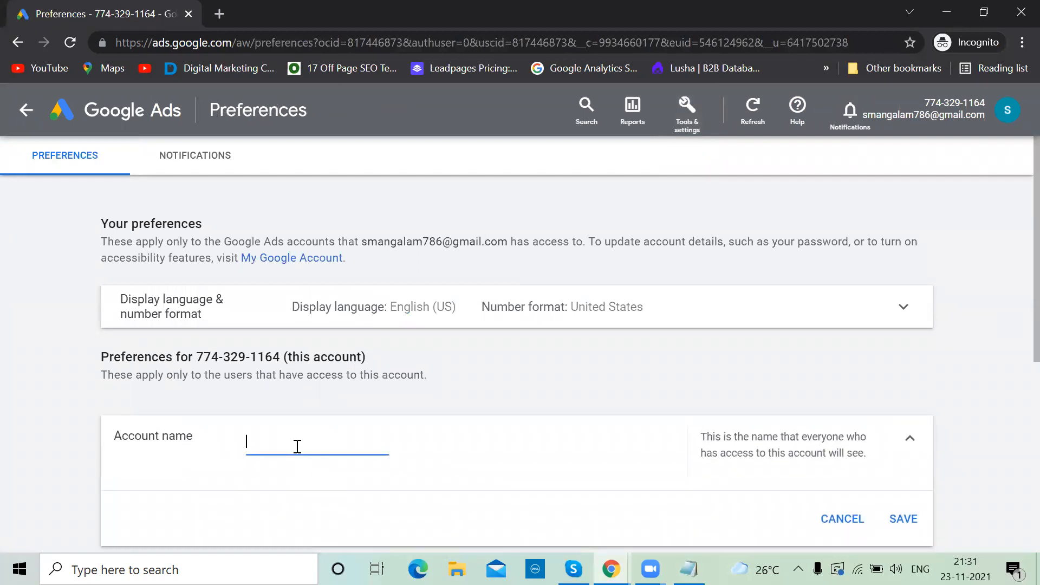
type("MY Way O")
type("lient")
left_click(914, 522)
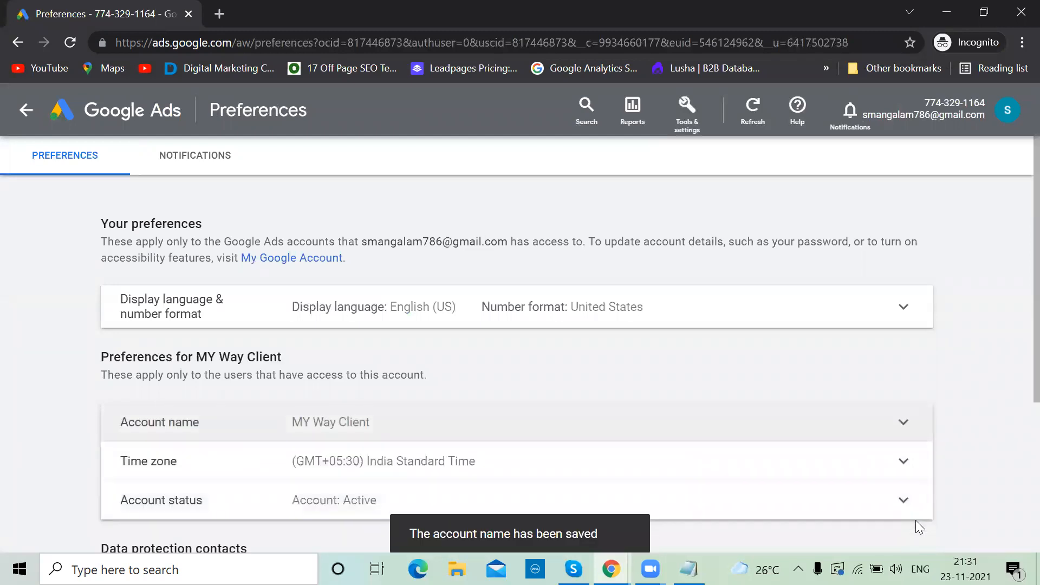
left_click(115, 112)
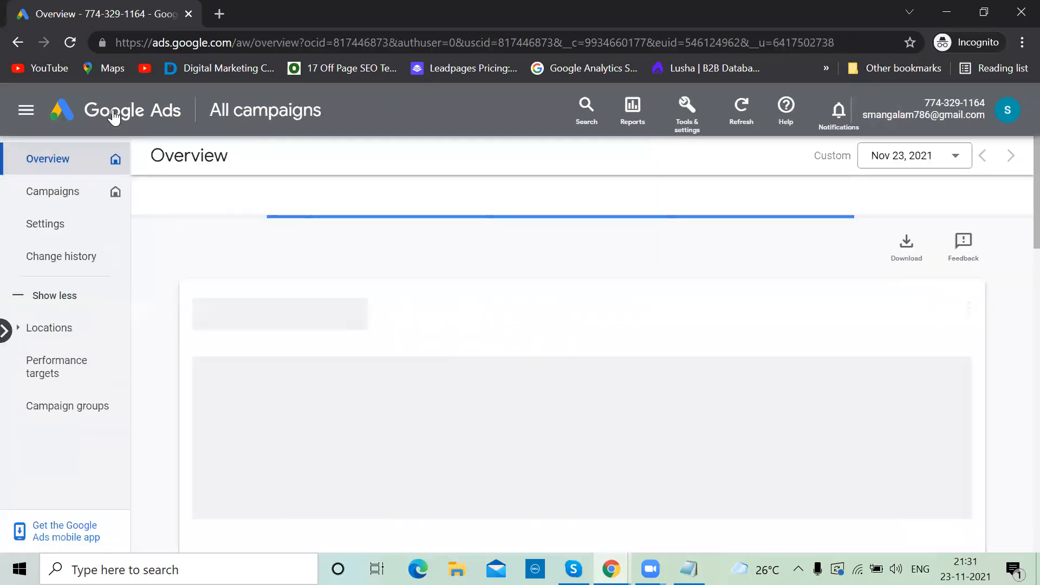
left_click(65, 45)
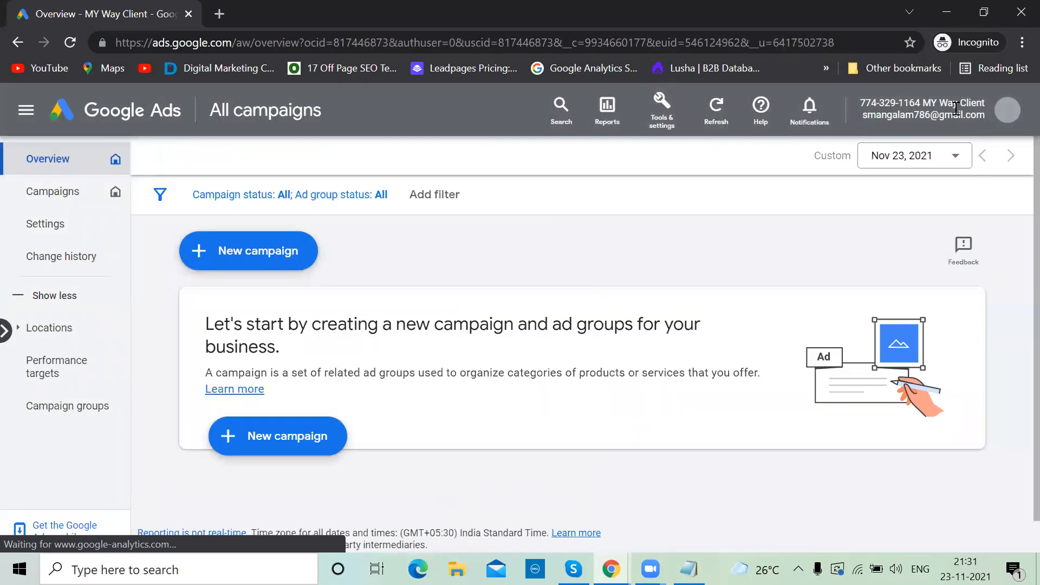
- Start a new campaign without a goal's guidance and choose Video as the campaign type
left_click(226, 255)
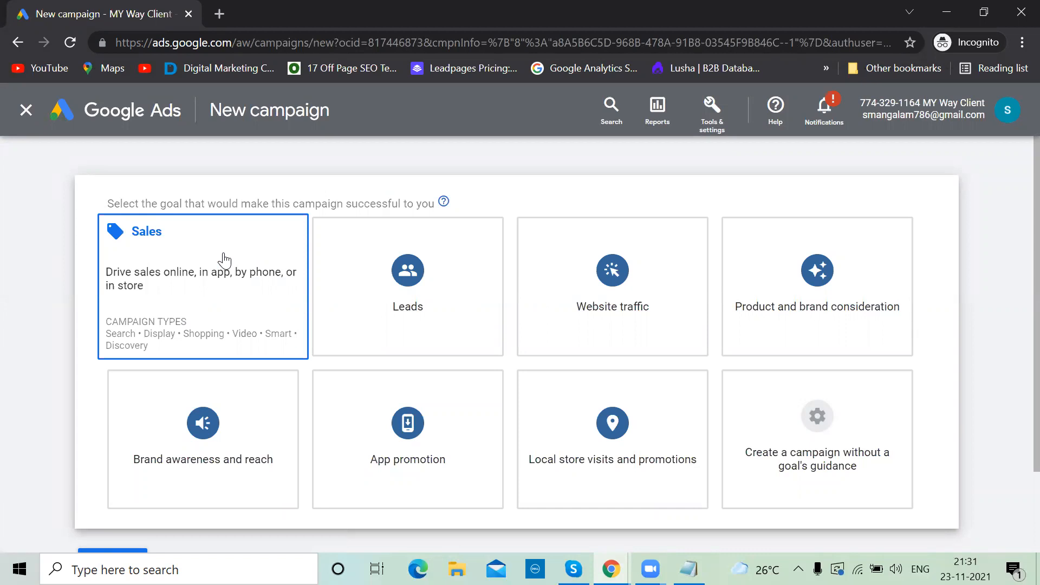
left_click(738, 455)
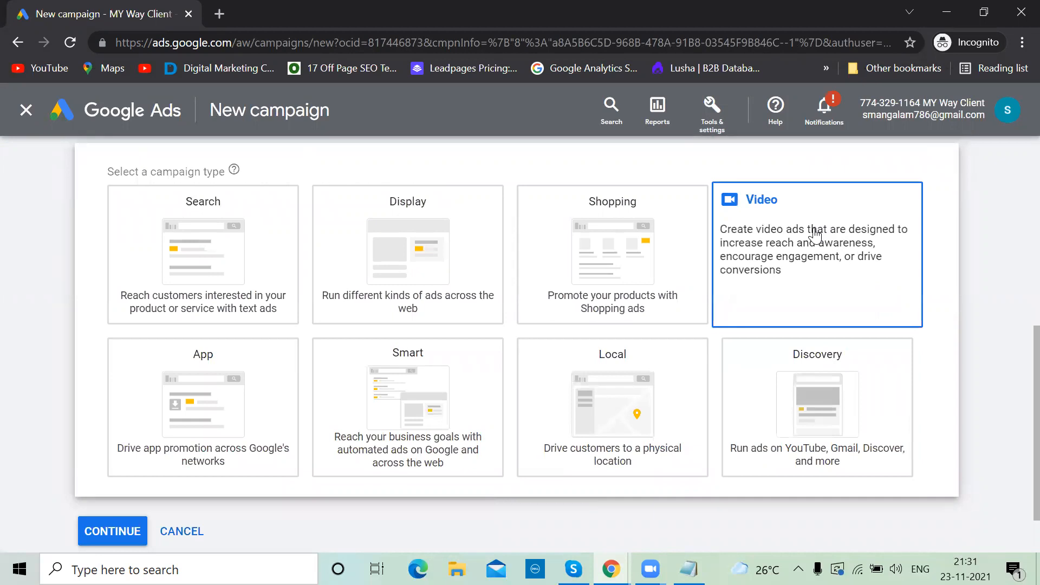
left_click(797, 275)
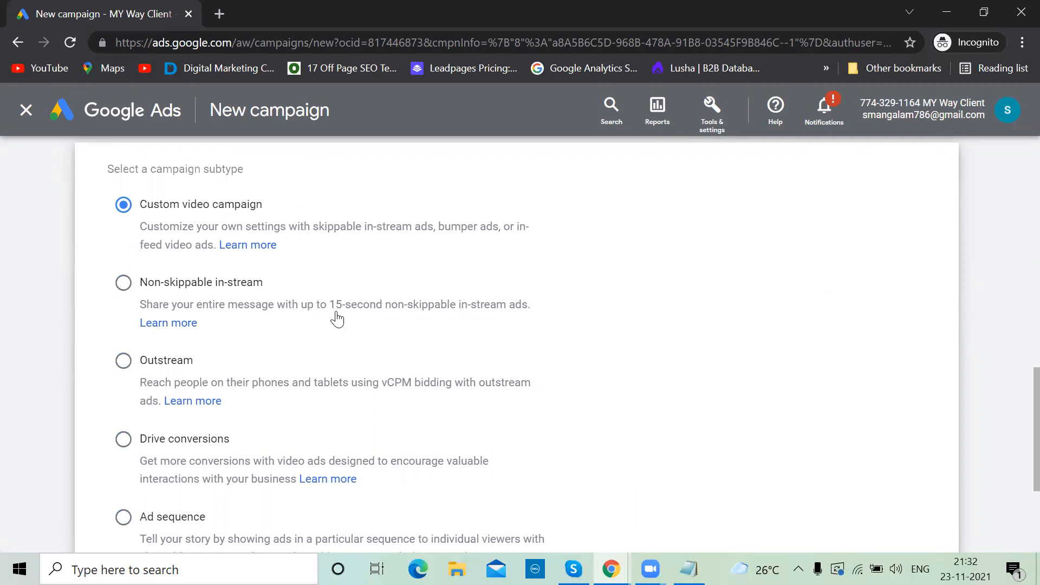
- Examine the video campaign subtypes: Custom video campaign, Non-skippable in-stream, Outstream, Drive conversions and Ad sequence
scroll(268, 299, "down", 4)
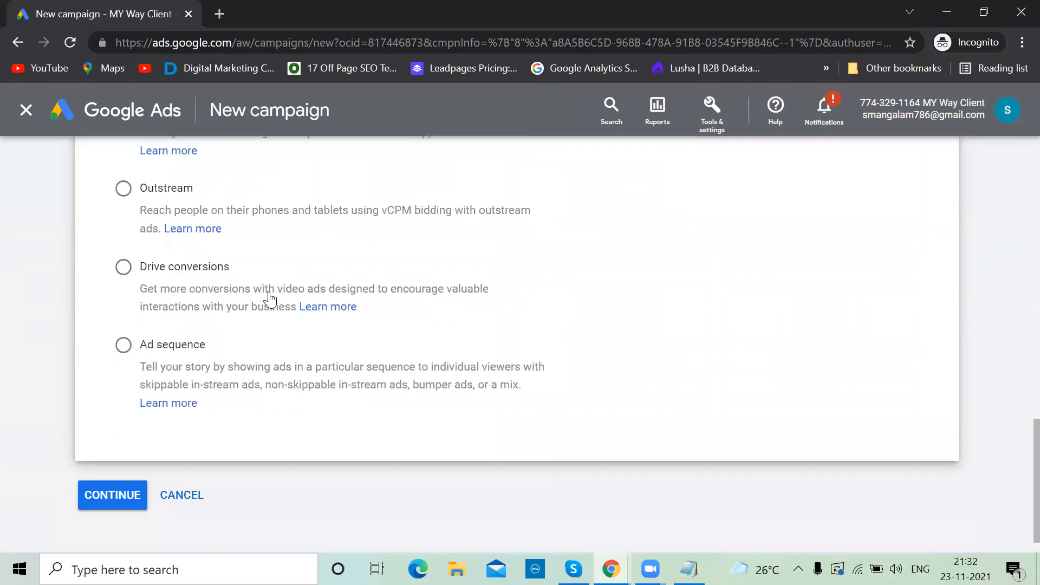
scroll(270, 299, "up", 1)
scroll(269, 299, "up", 2)
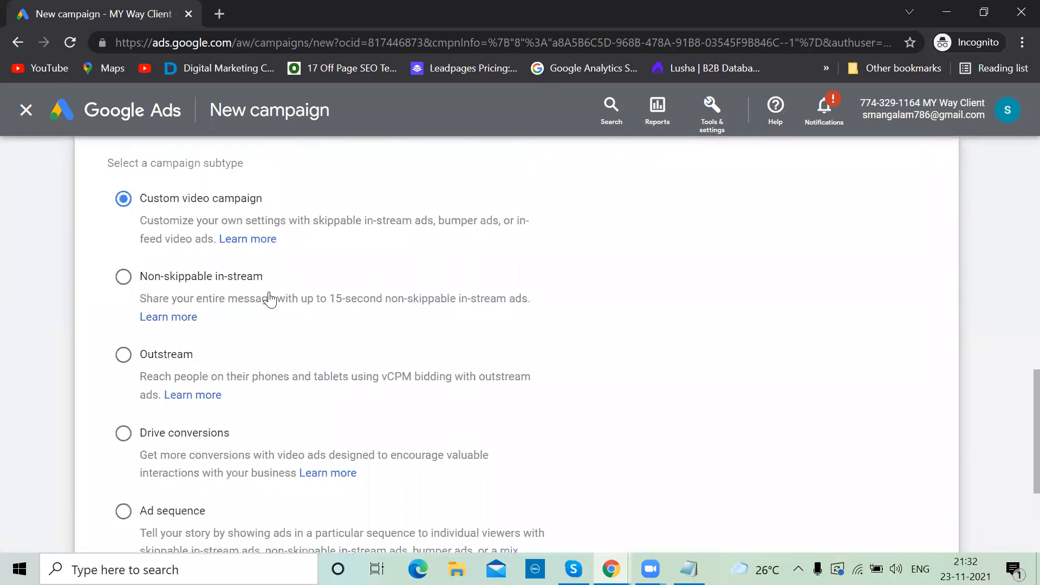
scroll(270, 298, "down", 1)
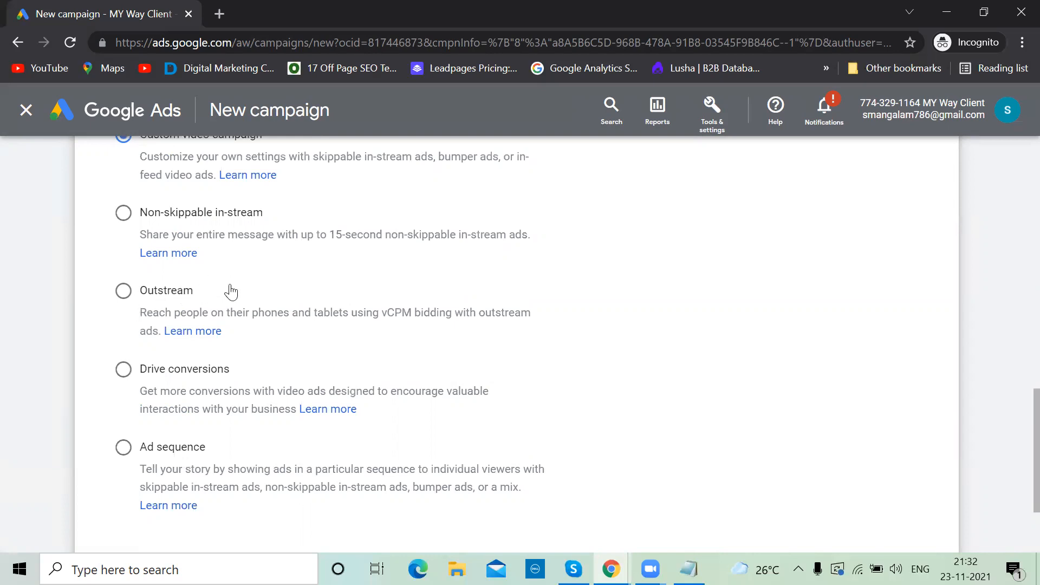
scroll(292, 308, "up", 1)
scroll(293, 308, "up", 1)
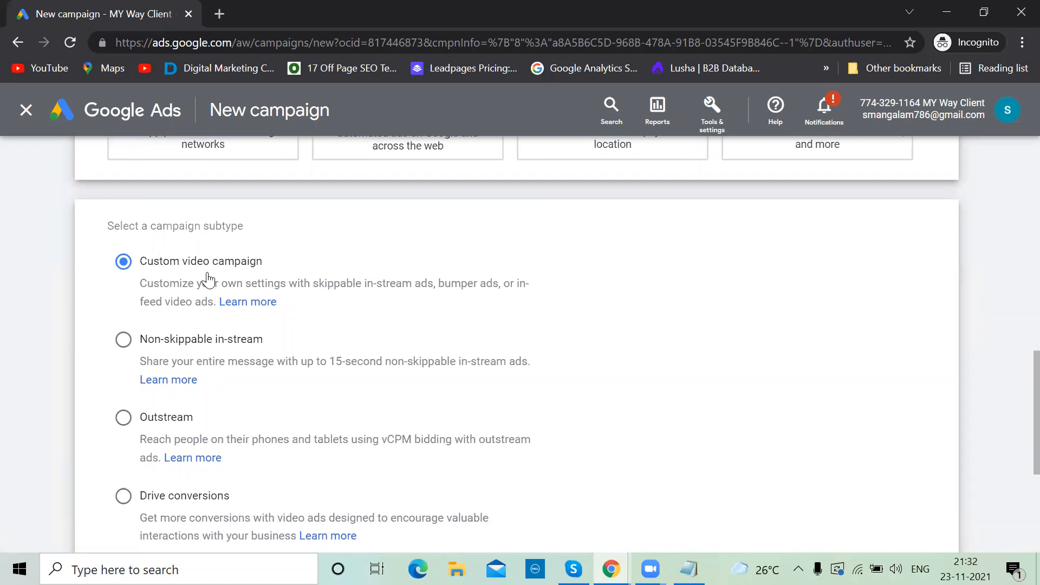
scroll(207, 280, "down", 2)
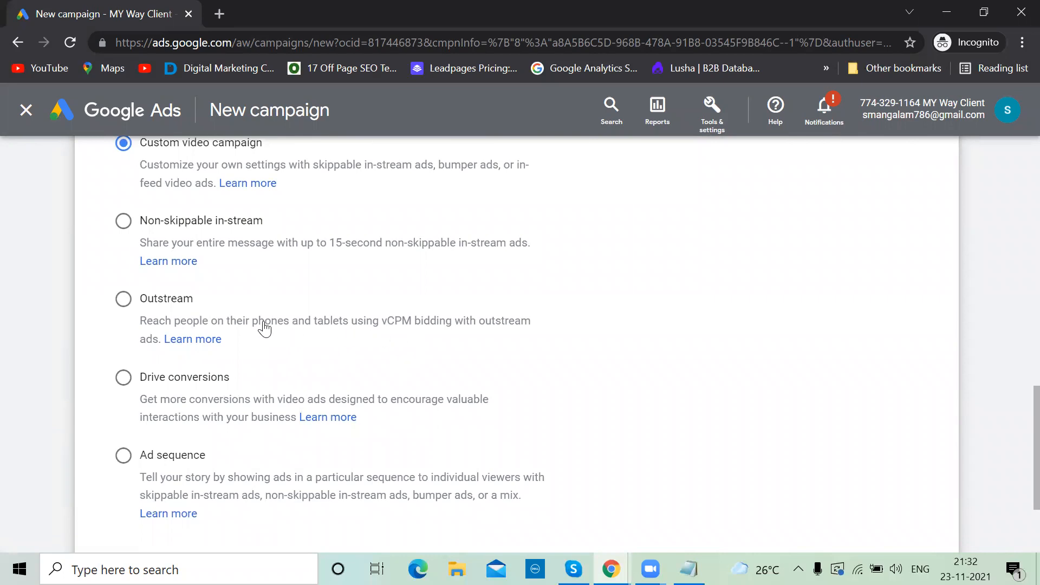
scroll(295, 341, "down", 2)
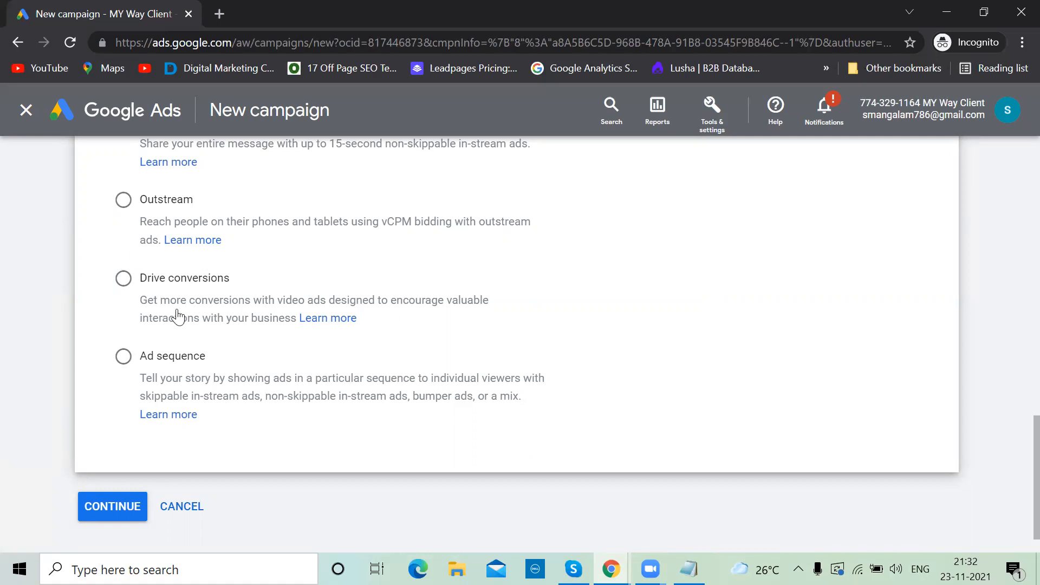
scroll(249, 309, "up", 10)
scroll(233, 293, "down", 10)
scroll(162, 244, "up", 3)
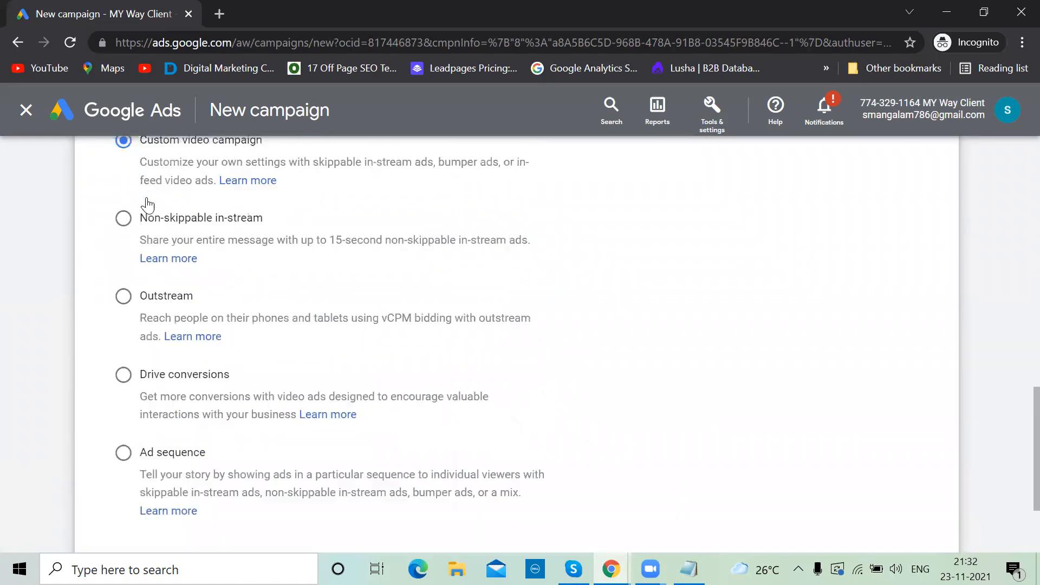
scroll(121, 245, "down", 1)
scroll(121, 245, "down", 1)
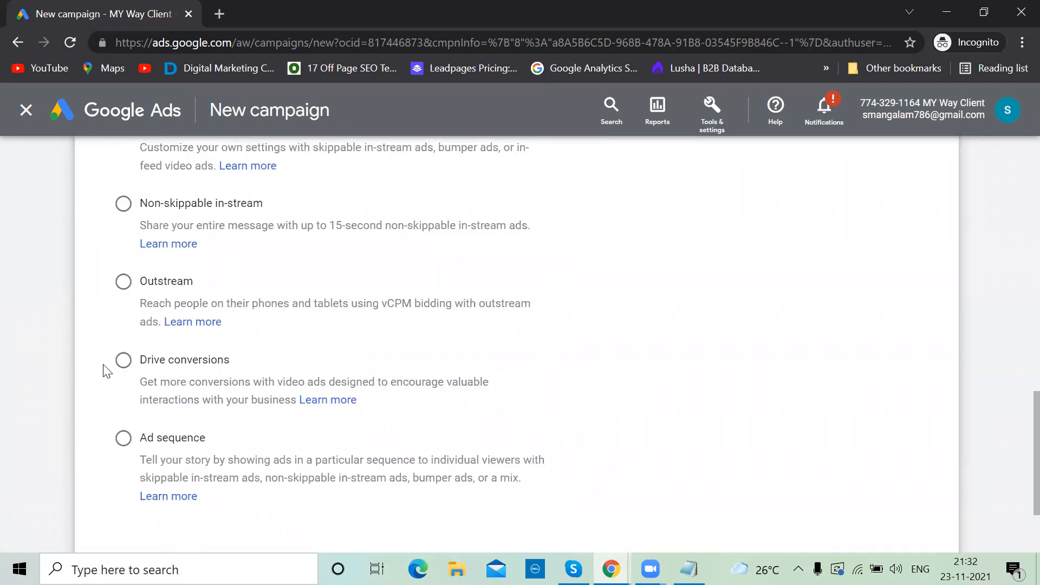
scroll(107, 371, "down", 3)
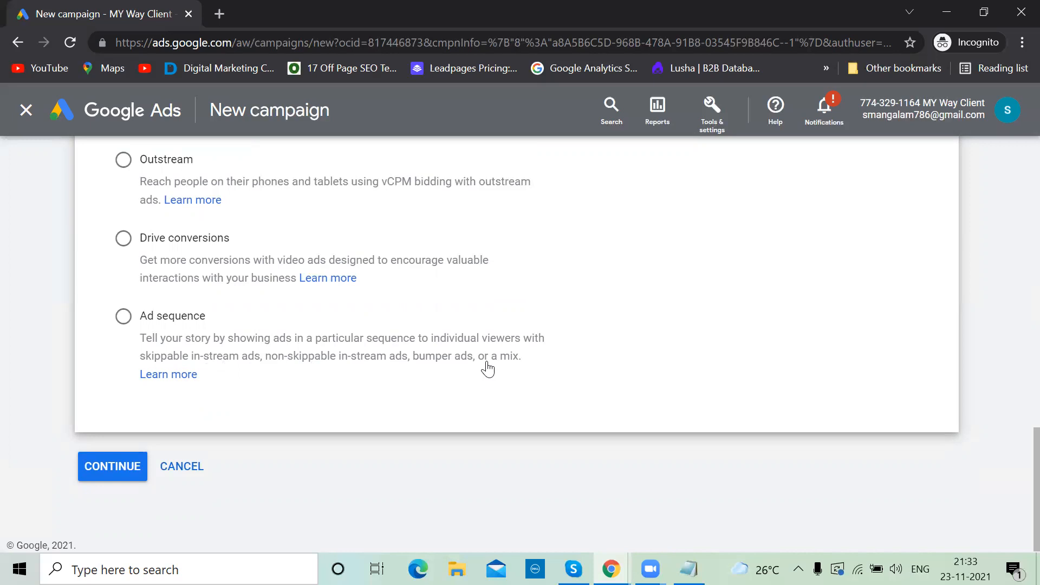
scroll(487, 369, "up", 12)
scroll(487, 368, "down", 12)
scroll(489, 368, "up", 7)
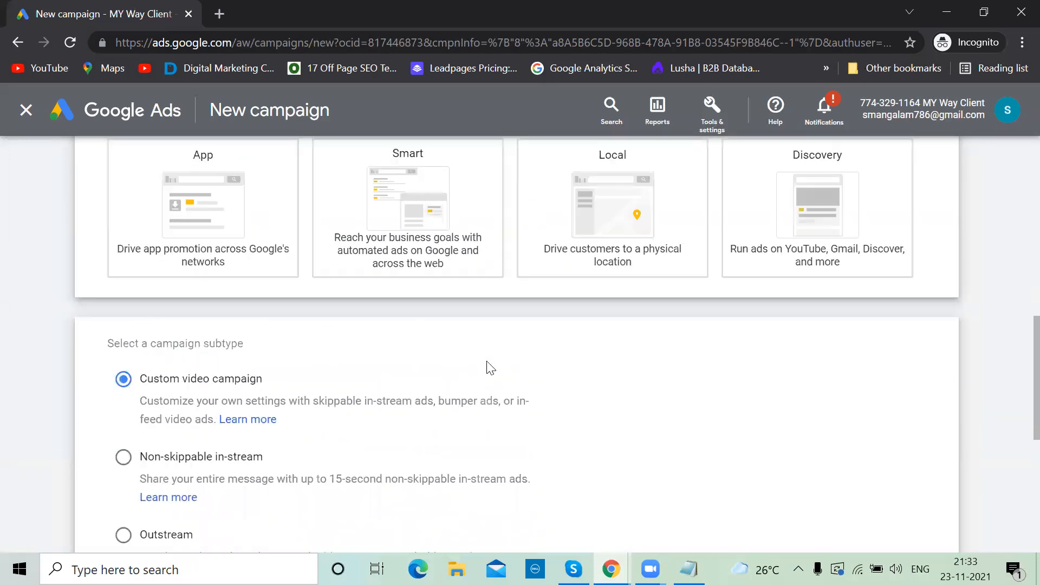
scroll(315, 388, "down", 7)
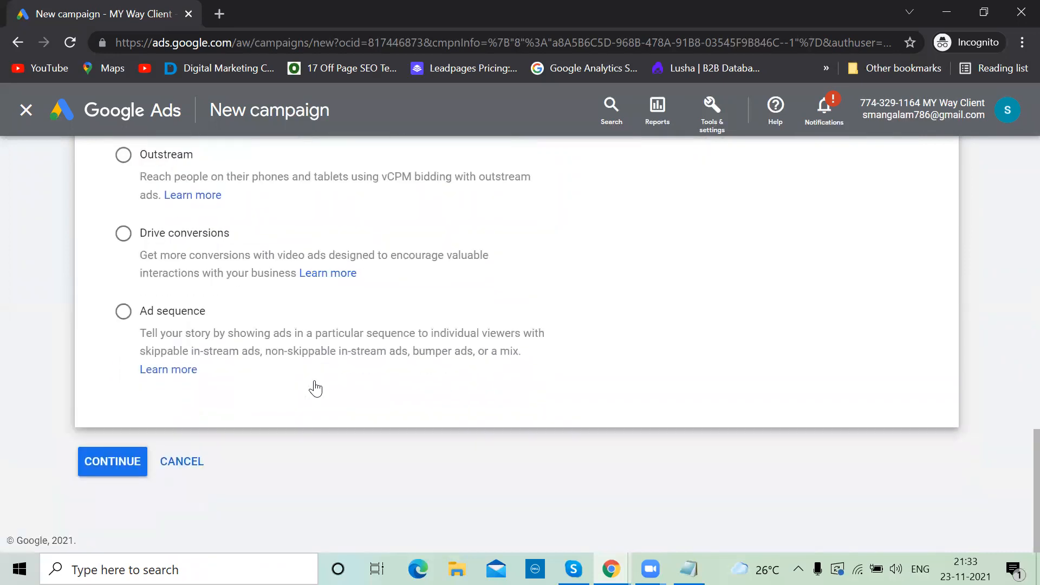
- Continue with the Custom video campaign subtype and name the campaign "My Way - Campaign"
left_click(114, 461)
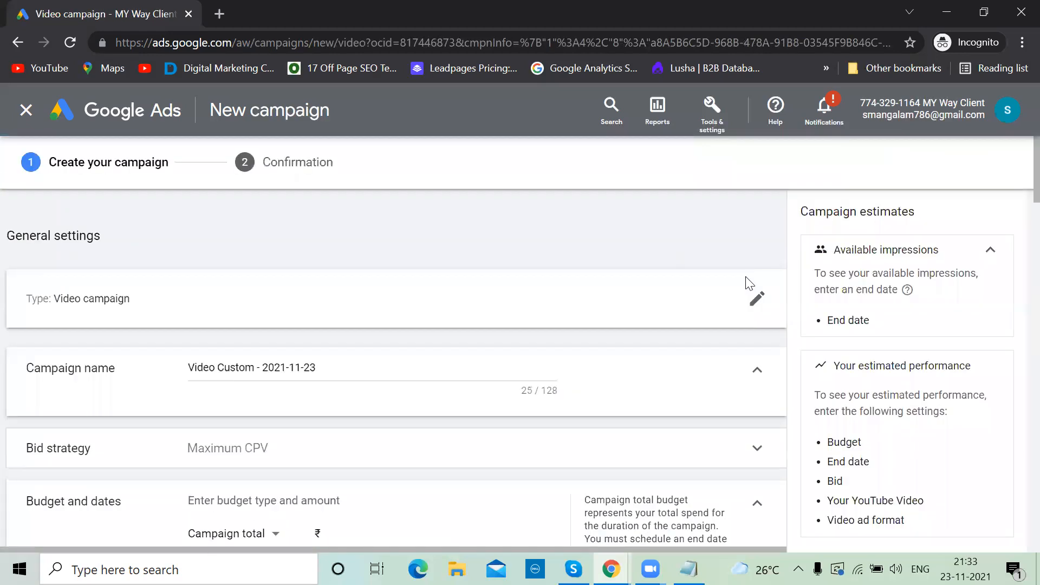
triple_click(326, 368)
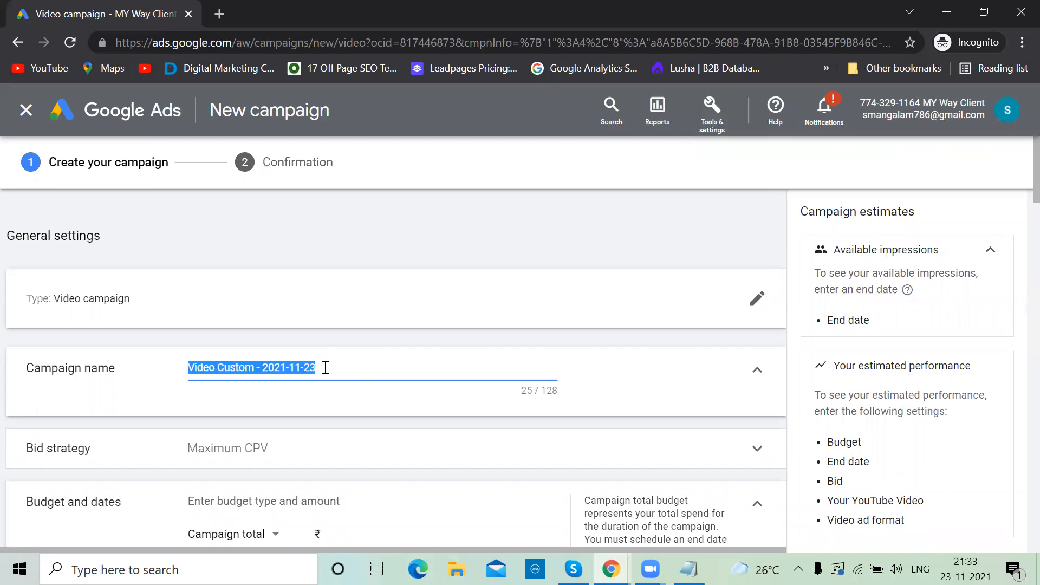
type("My Way - Campaign")
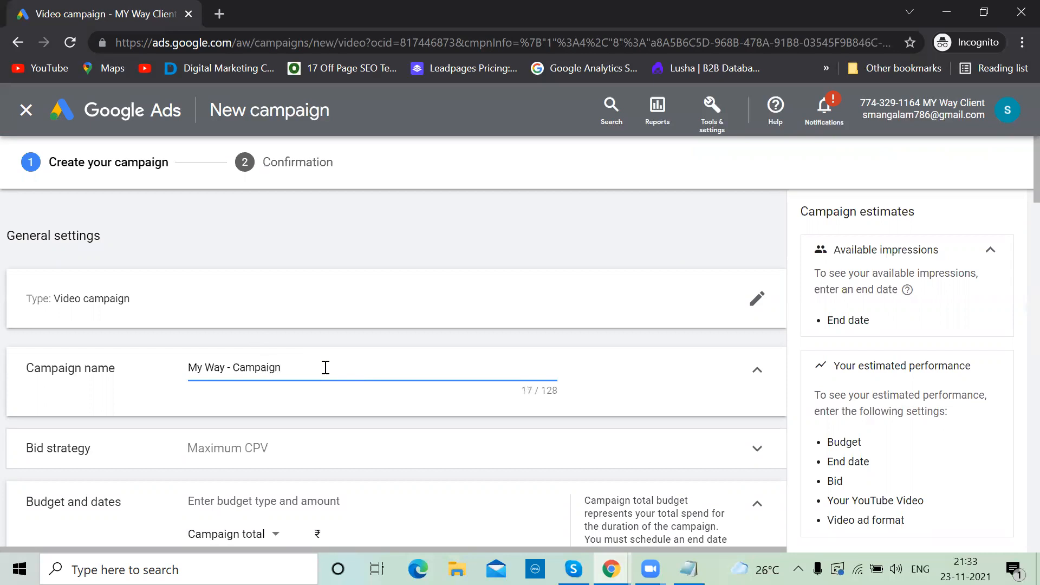
scroll(325, 367, "down", 3)
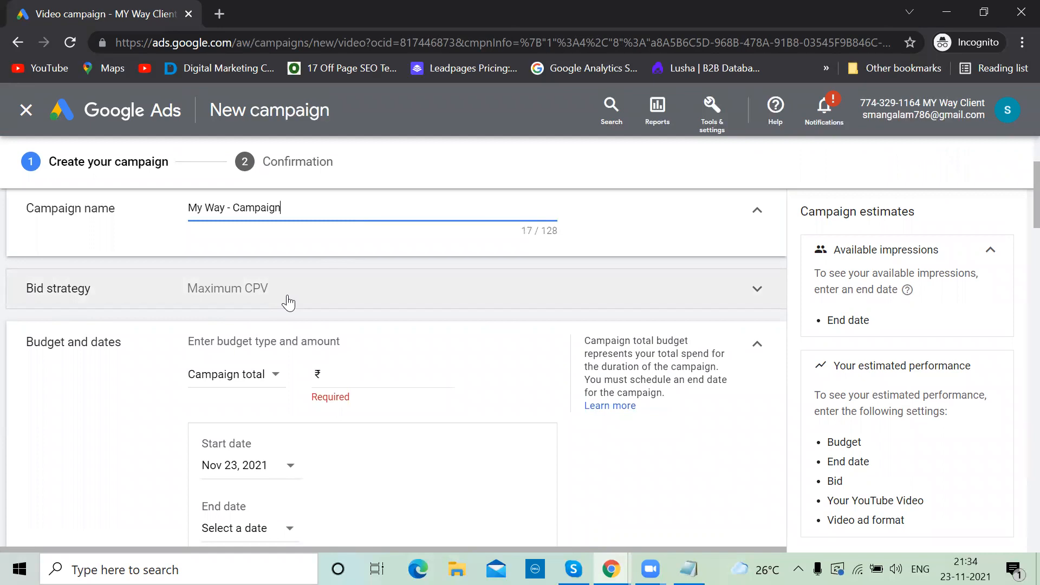
- Review the bid strategies offered for the campaign, Maximum CPV and Target CPM, without changing the selection
left_click(760, 288)
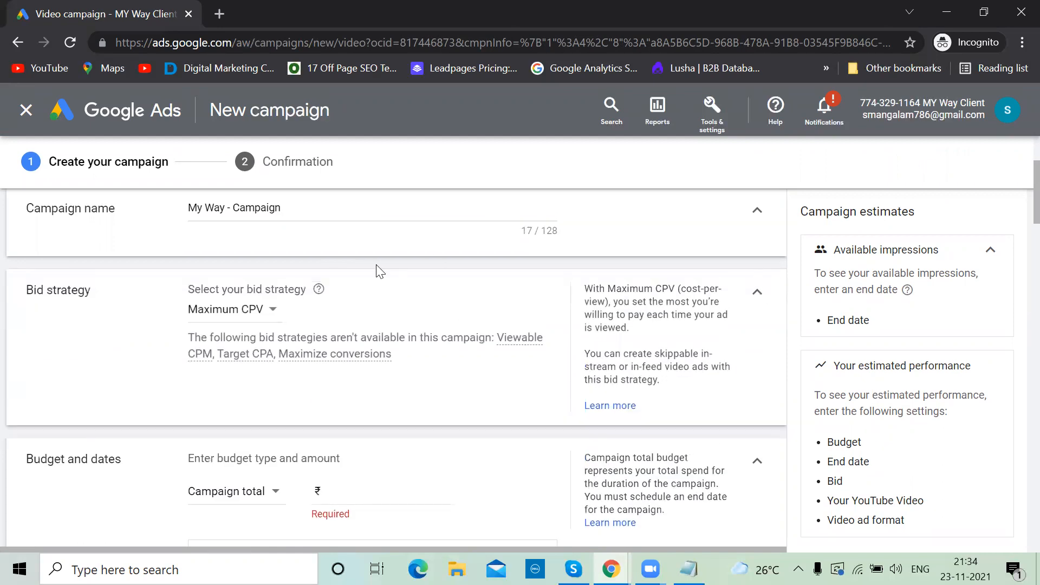
left_click(268, 311)
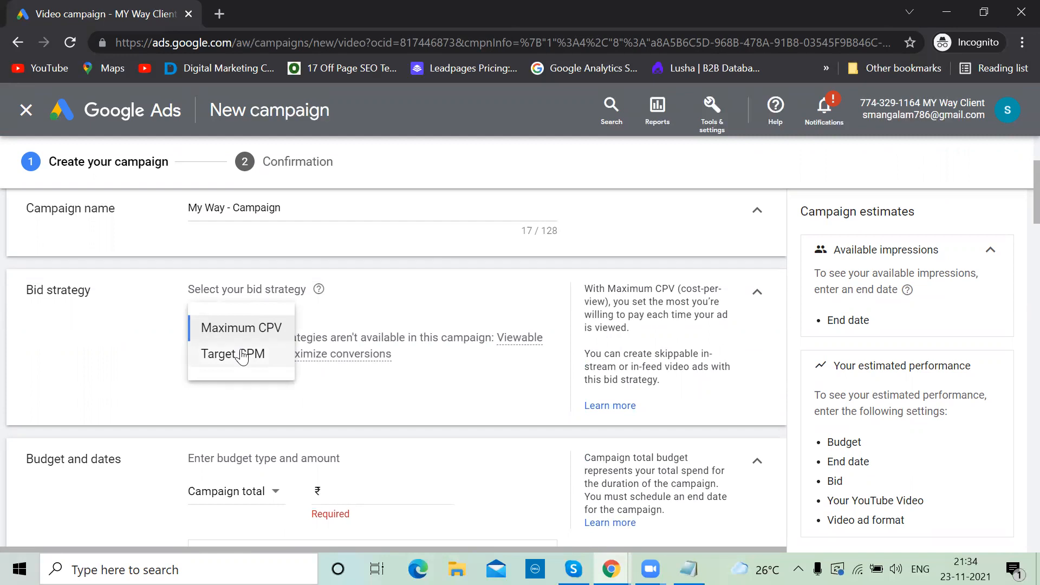
left_click(103, 366)
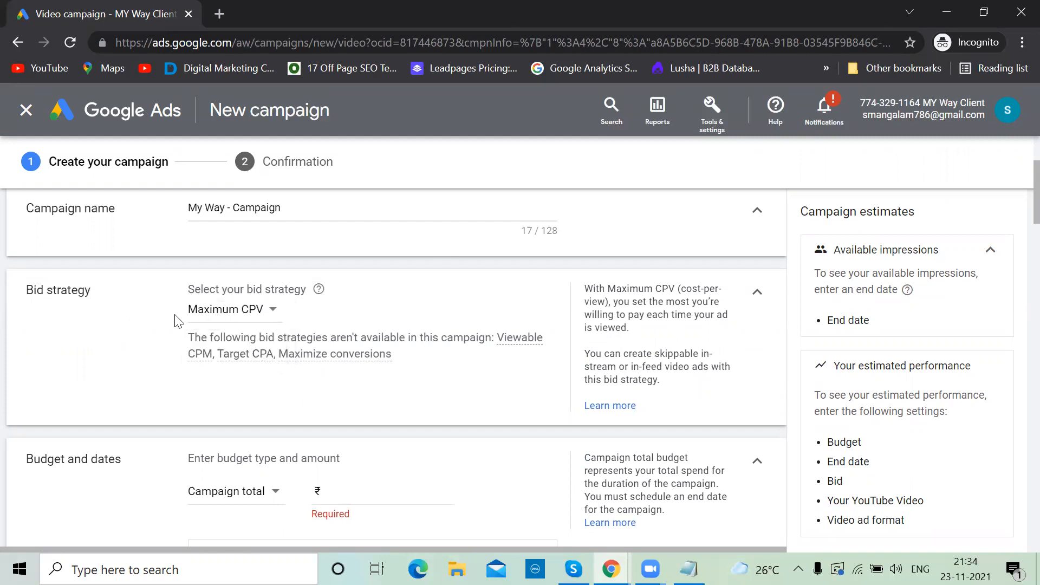
left_click(274, 311)
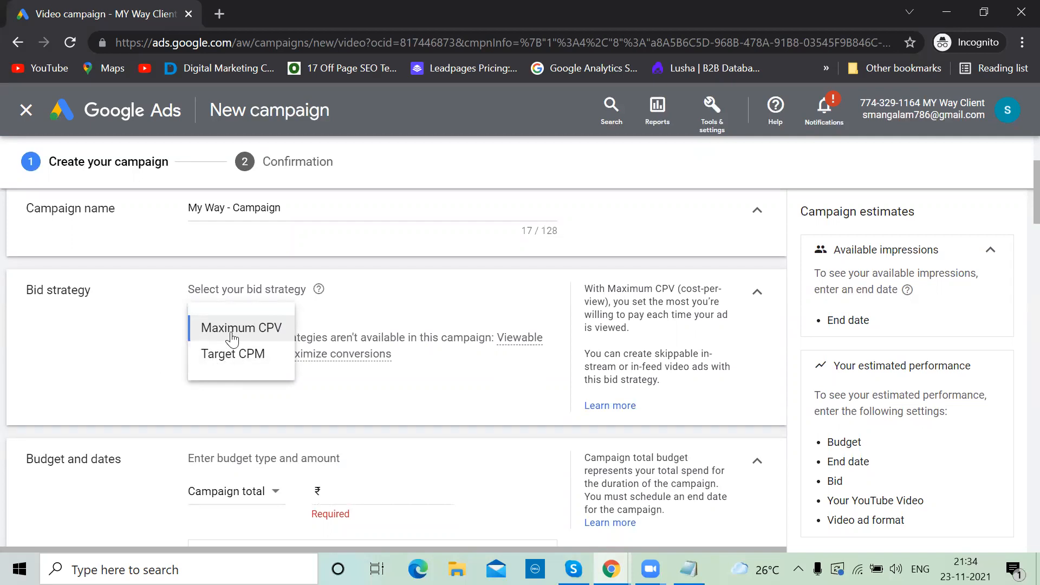
left_click(114, 385)
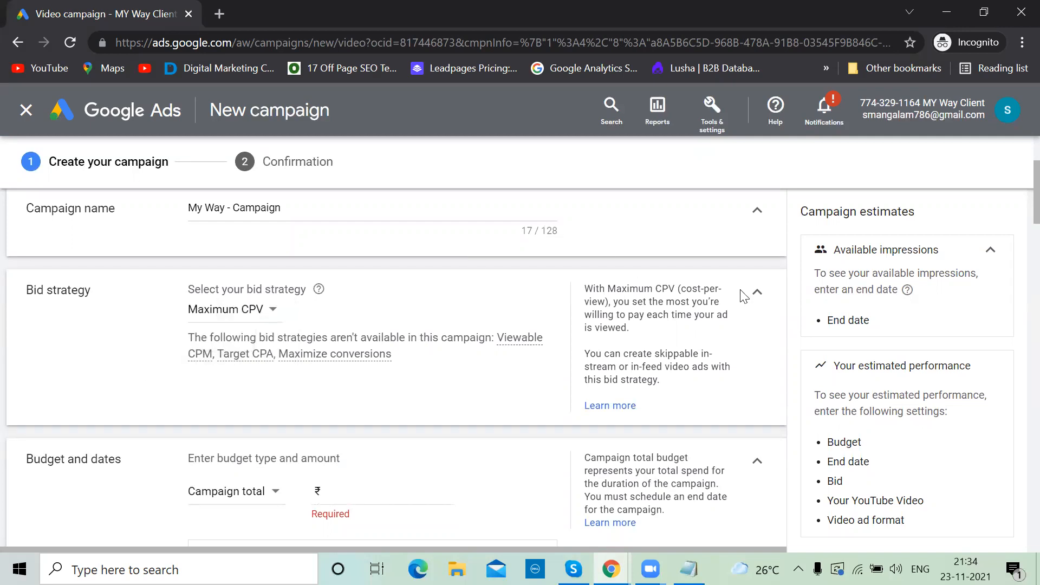
left_click(757, 297)
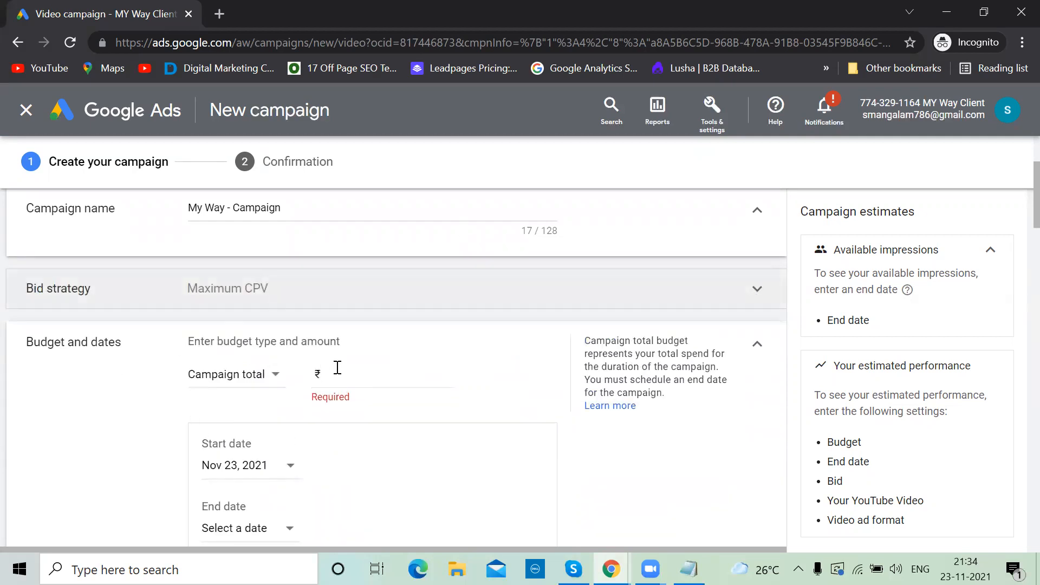
- Change the campaign's budget type to Daily and set the amount to ₹2,000
left_click(278, 381)
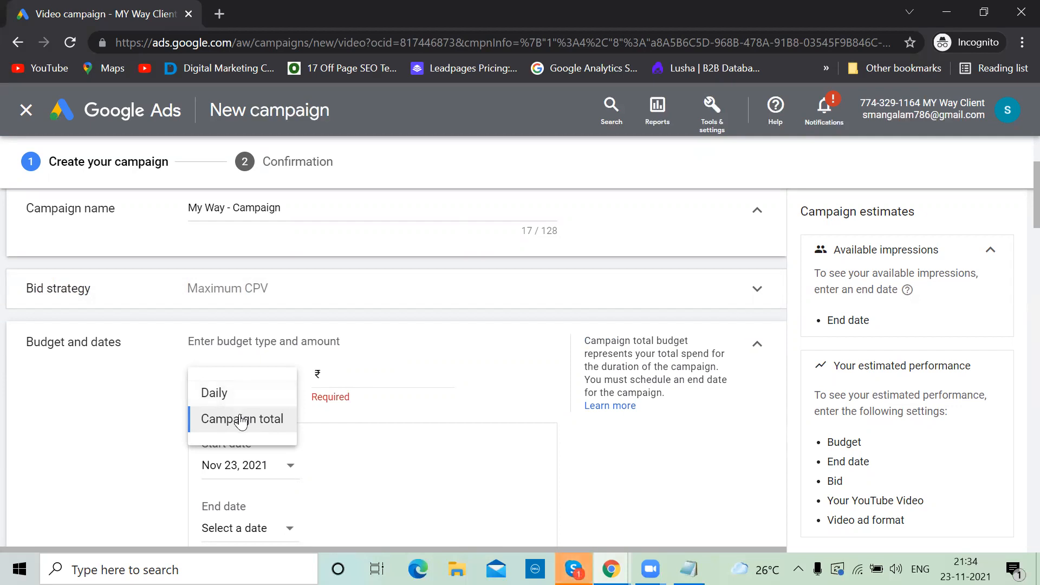
left_click(210, 395)
left_click(366, 372)
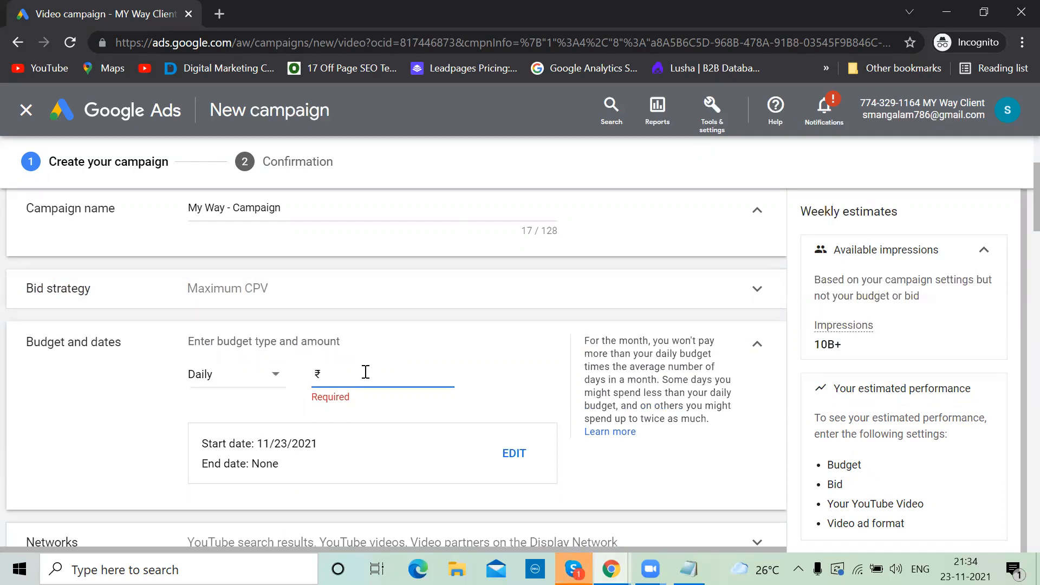
type("2000")
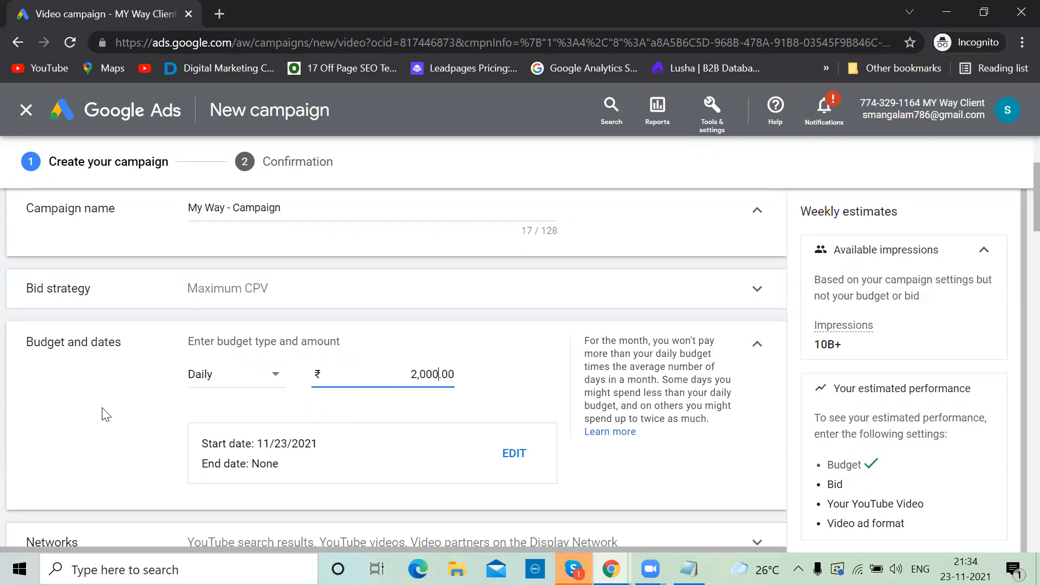
scroll(151, 438, "down", 1)
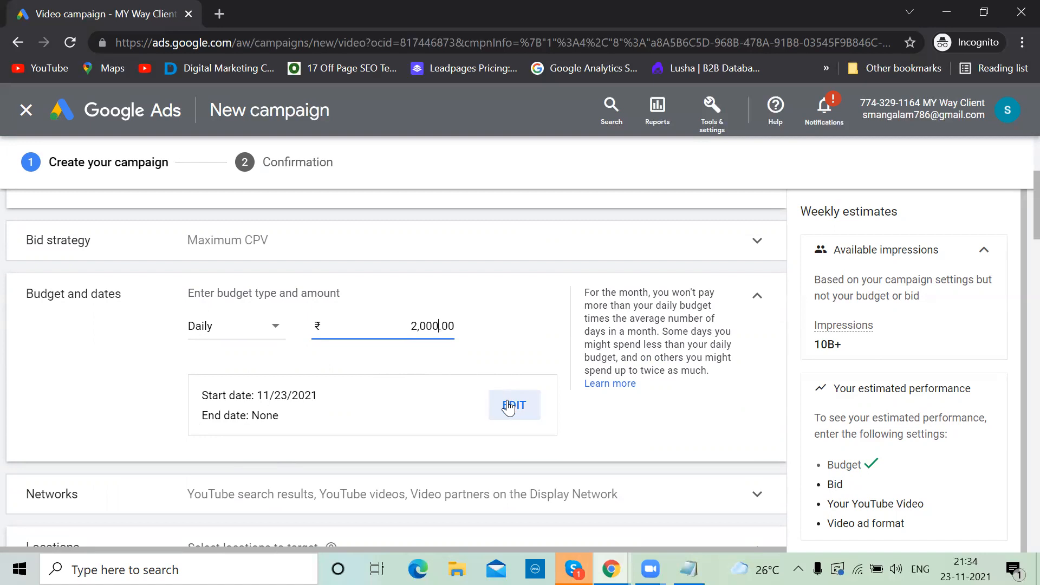
scroll(292, 411, "down", 3)
scroll(291, 410, "up", 2)
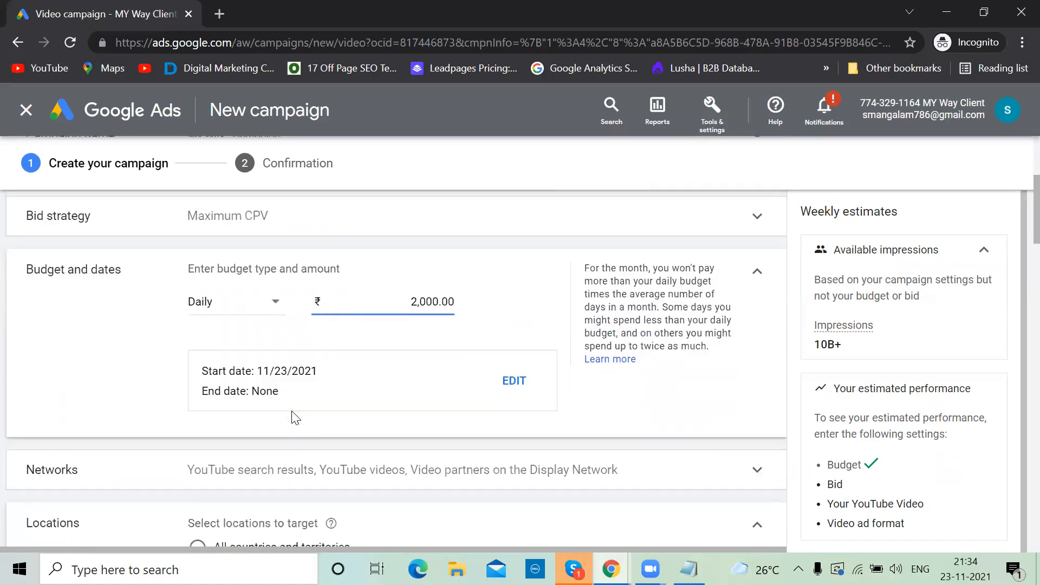
scroll(292, 410, "down", 2)
scroll(291, 411, "down", 1)
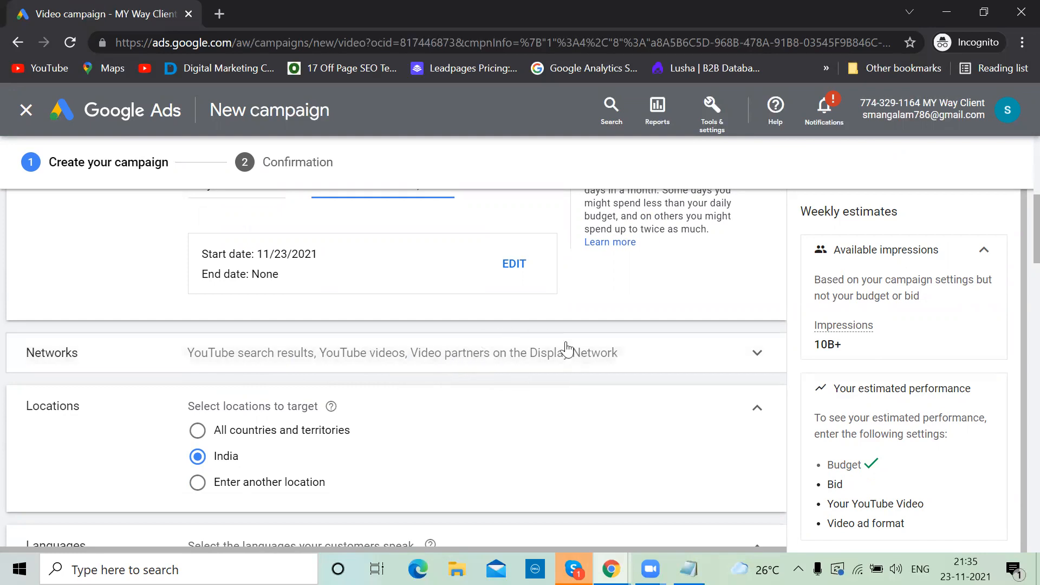
left_click(224, 13)
type("his")
key("Return")
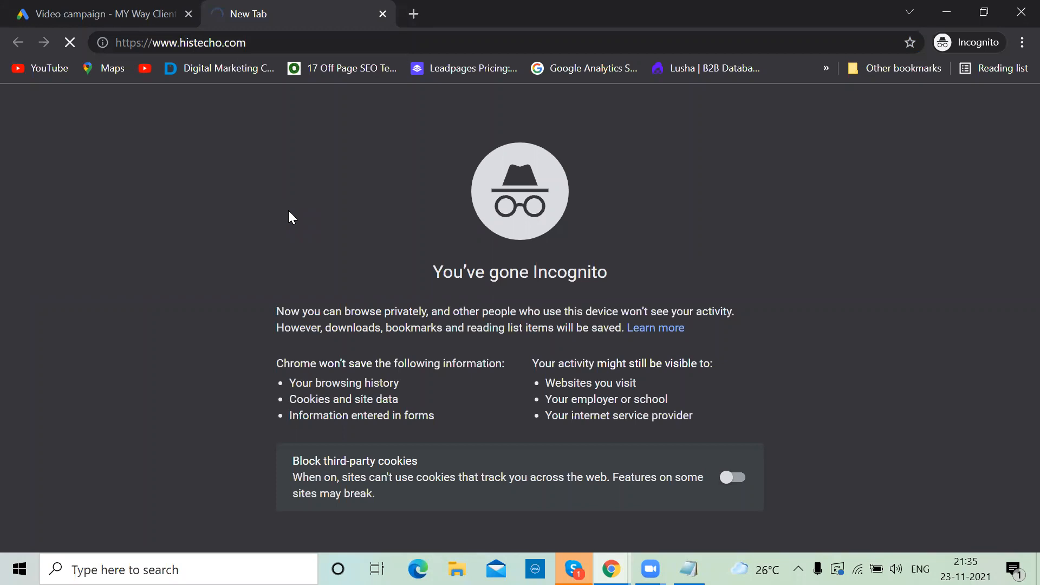
scroll(766, 358, "down", 10)
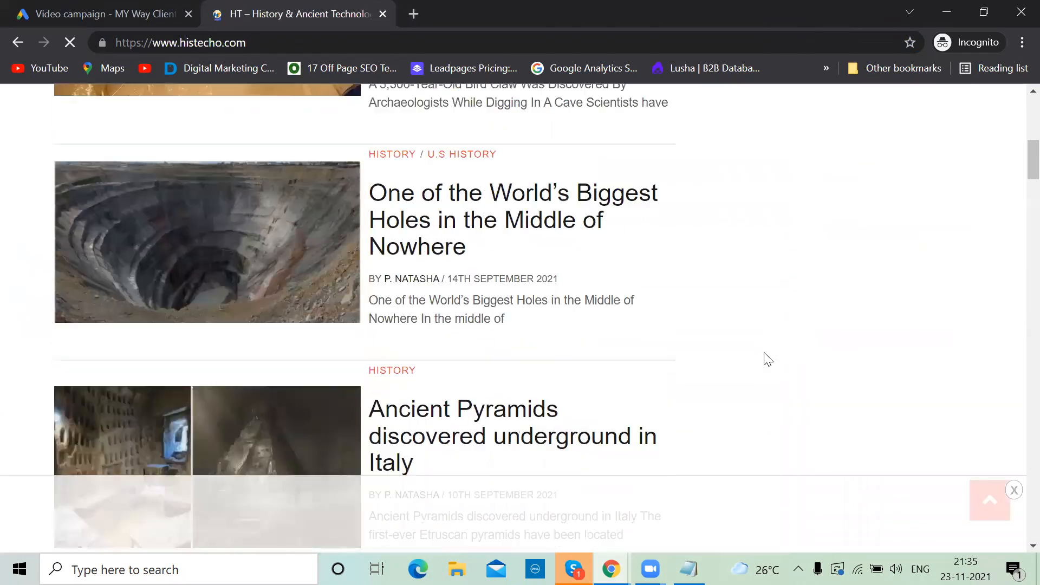
scroll(782, 304, "down", 5)
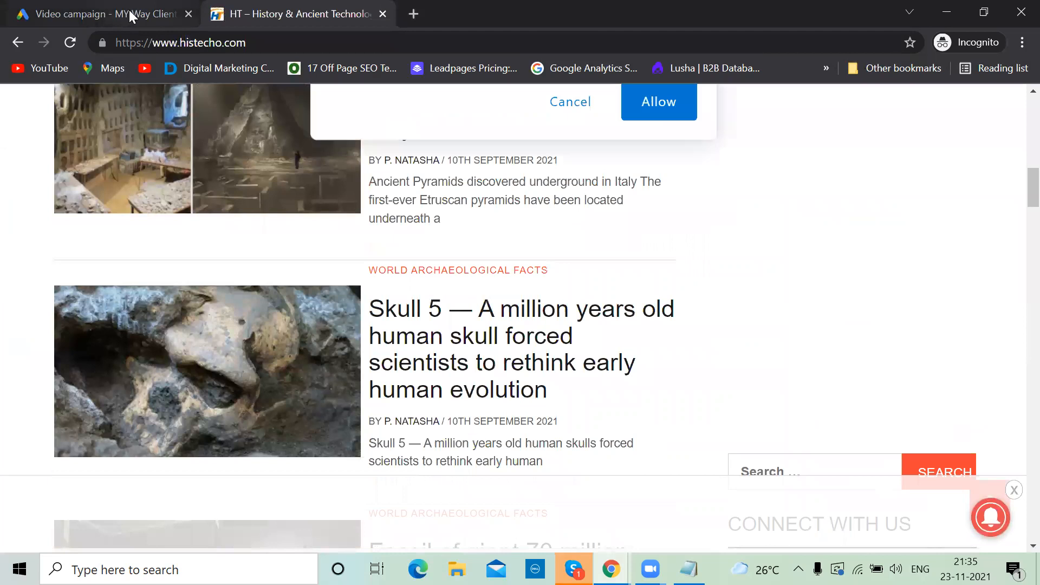
- Return to the campaign draft and exclude Video partners on the Display Network from its networks
left_click(130, 16)
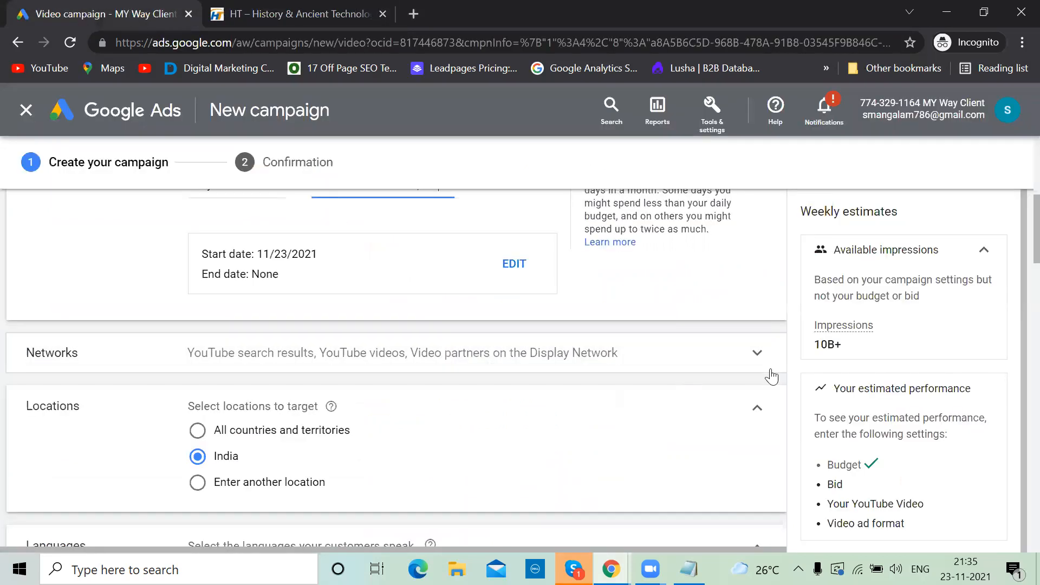
left_click(758, 357)
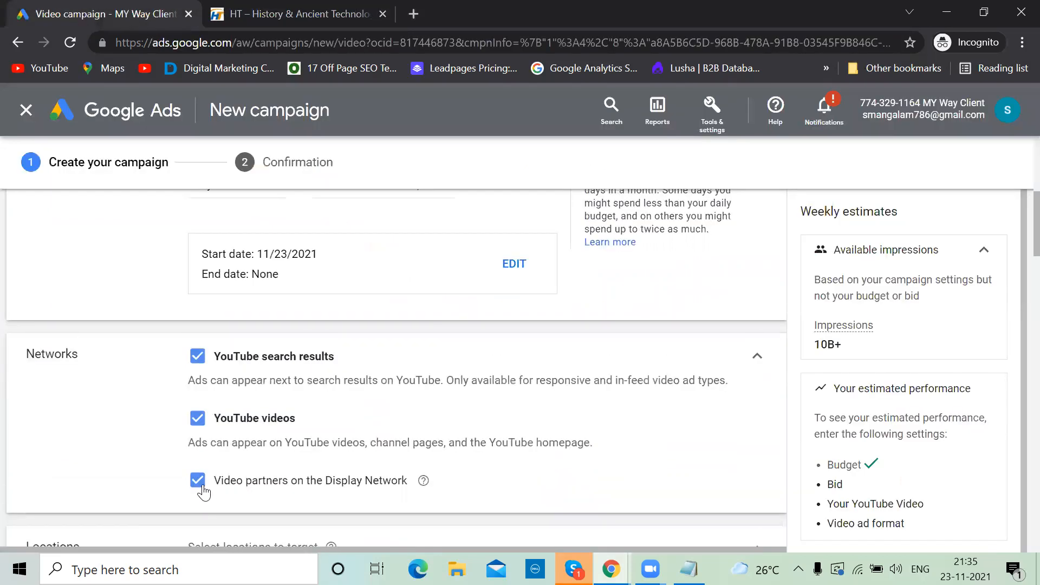
left_click(199, 482)
left_click(757, 356)
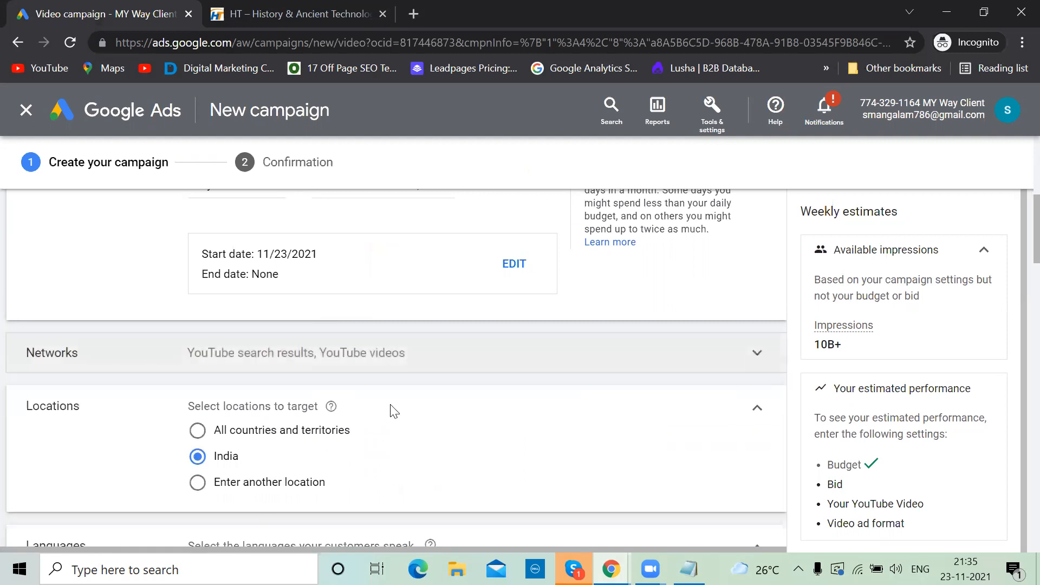
- Switch location targeting to a custom location and target the city of Hyderabad, Telangana, India
scroll(390, 410, "down", 2)
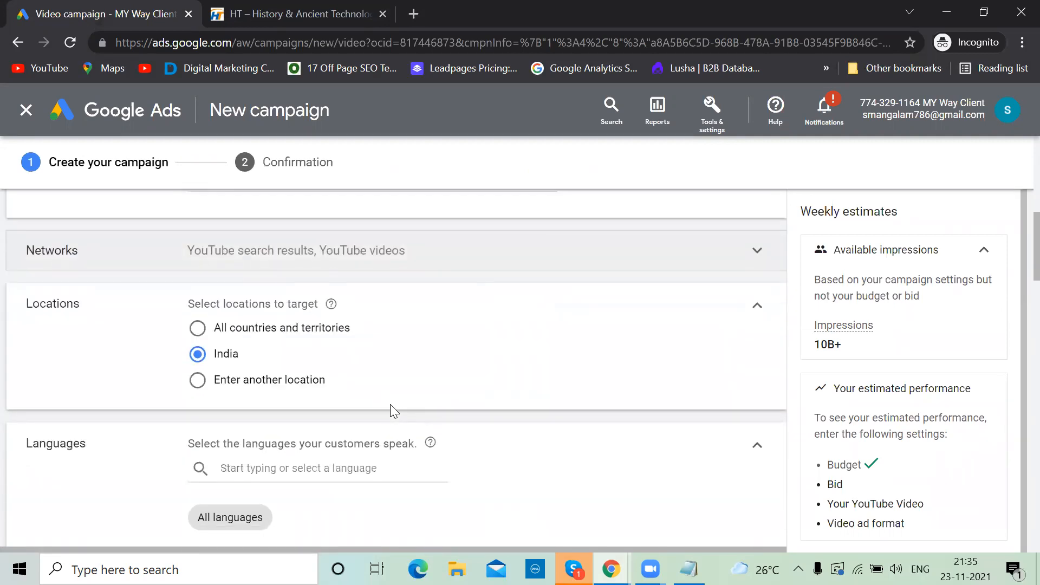
left_click(197, 381)
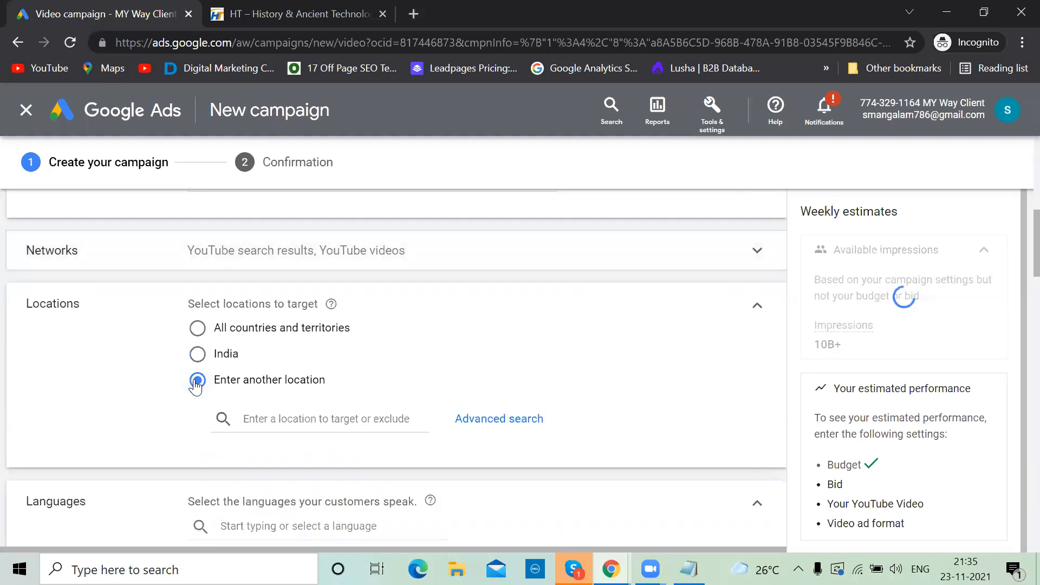
left_click(319, 422)
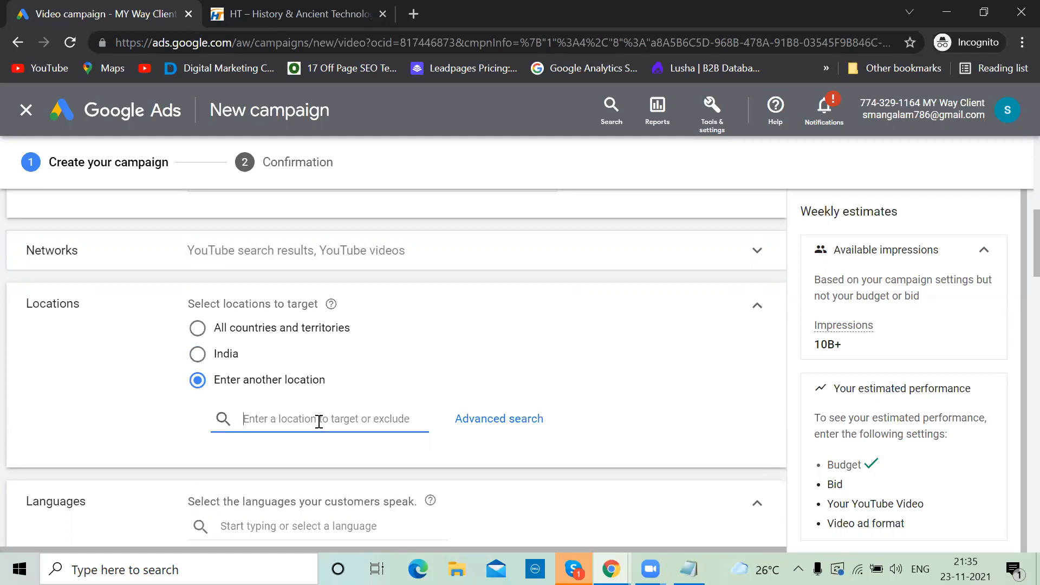
type("Hyderabad")
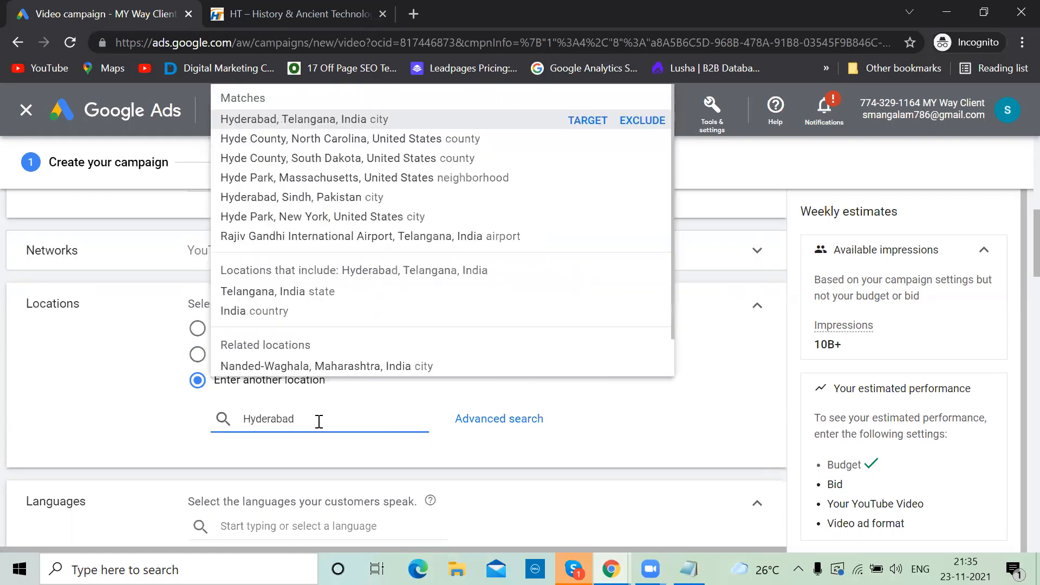
left_click(578, 130)
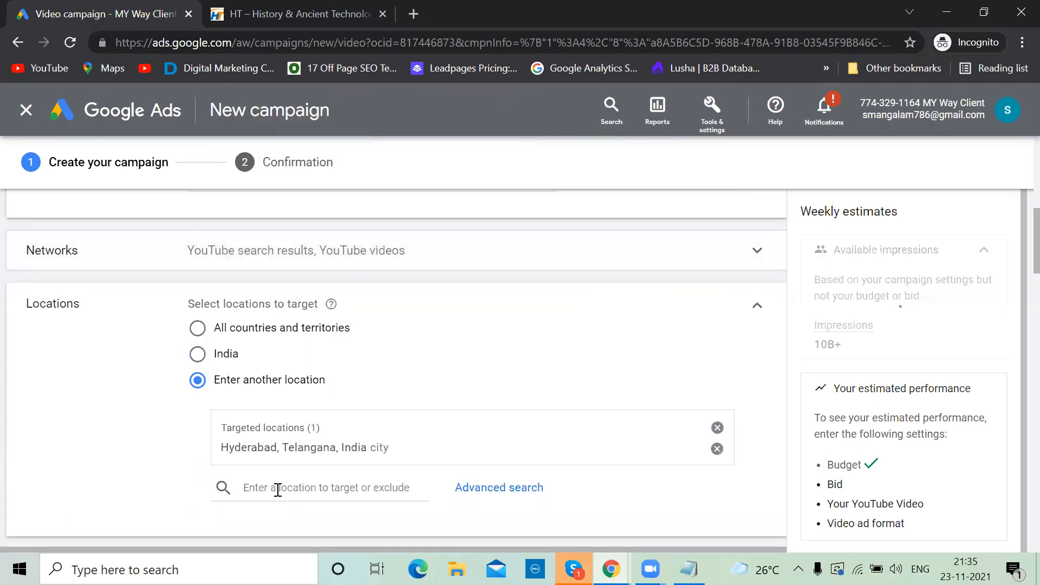
- Add the cities of Vijayawada and Kurnool in Andhra Pradesh, India, as targeted locations
type("Vij")
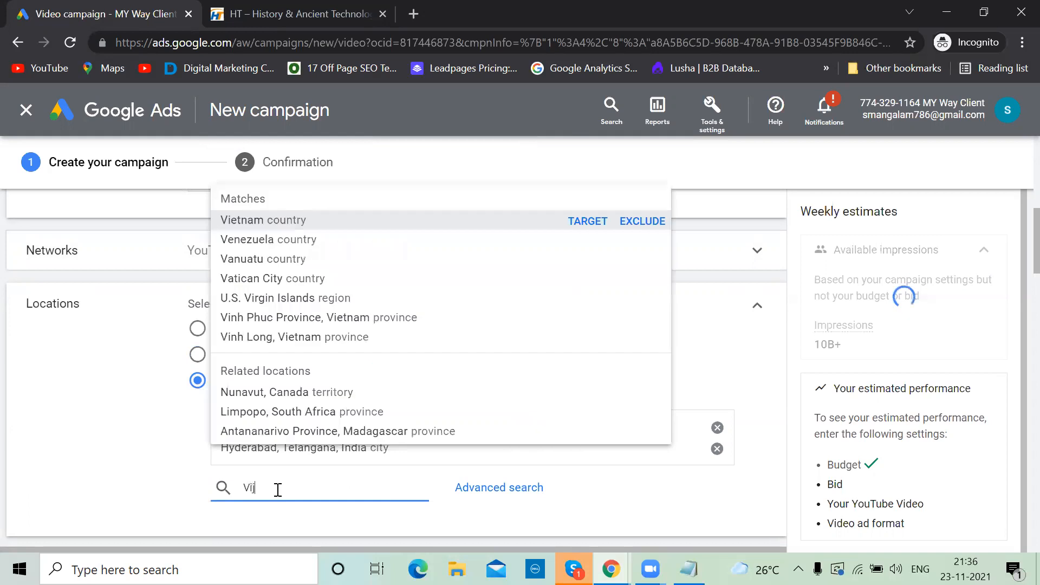
type("ayawada")
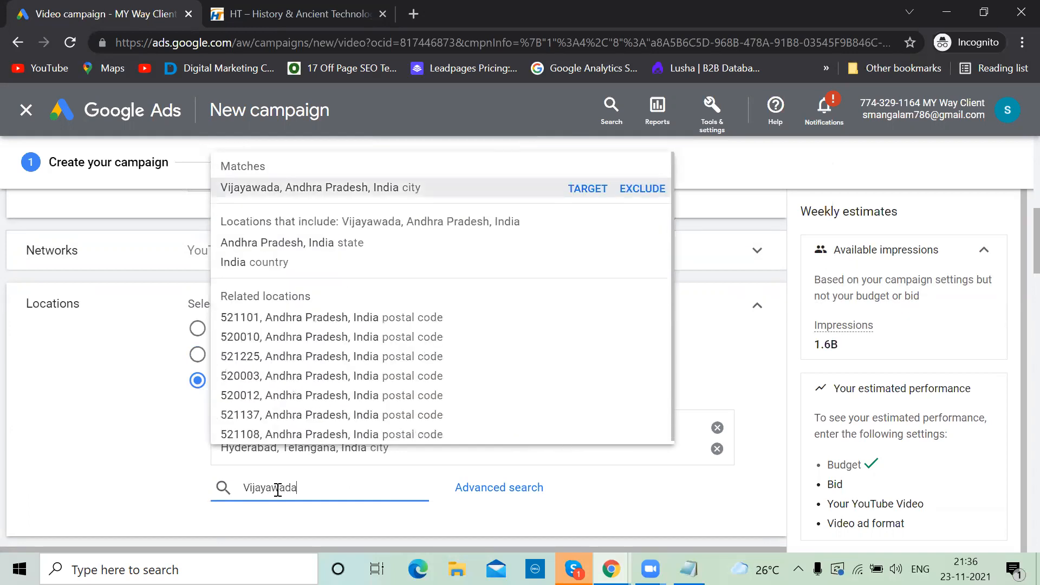
left_click(579, 191)
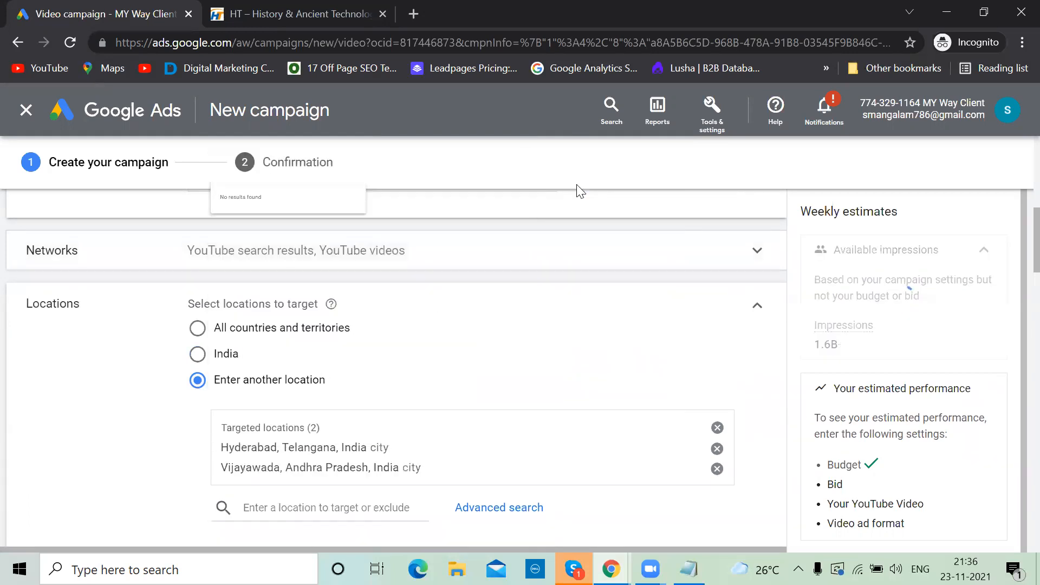
left_click(314, 509)
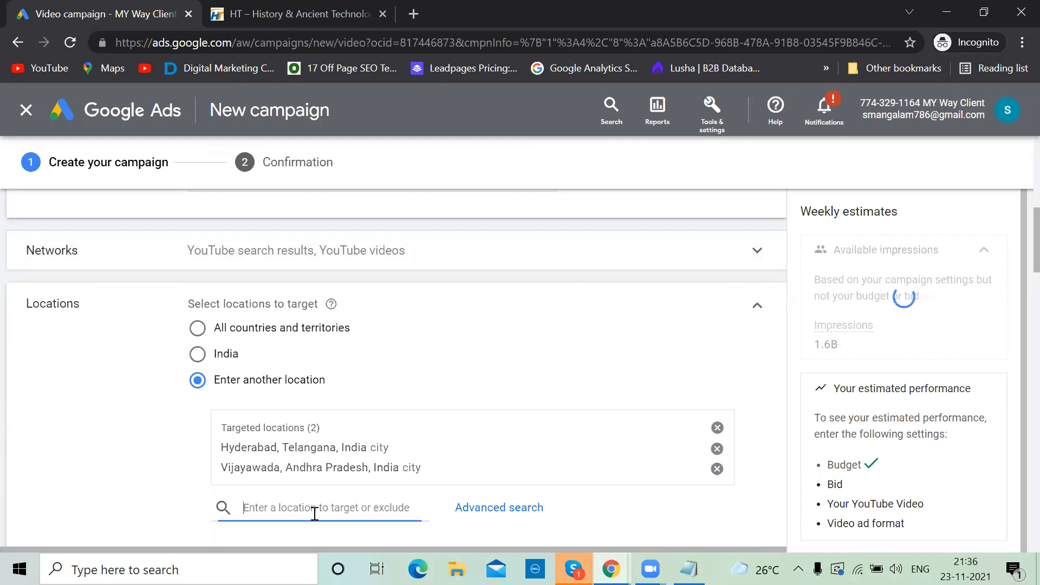
type("kurnool")
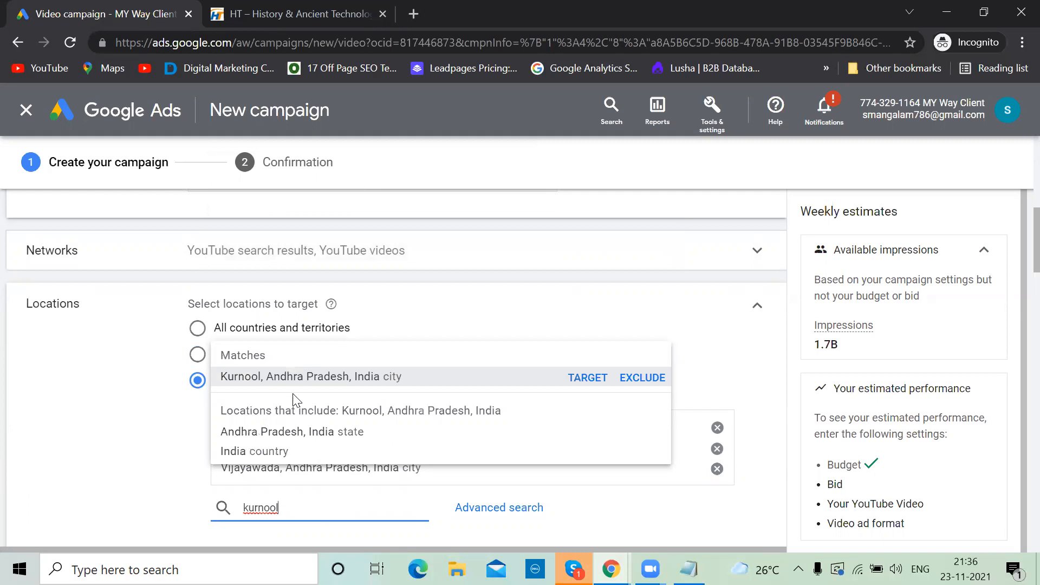
left_click(582, 382)
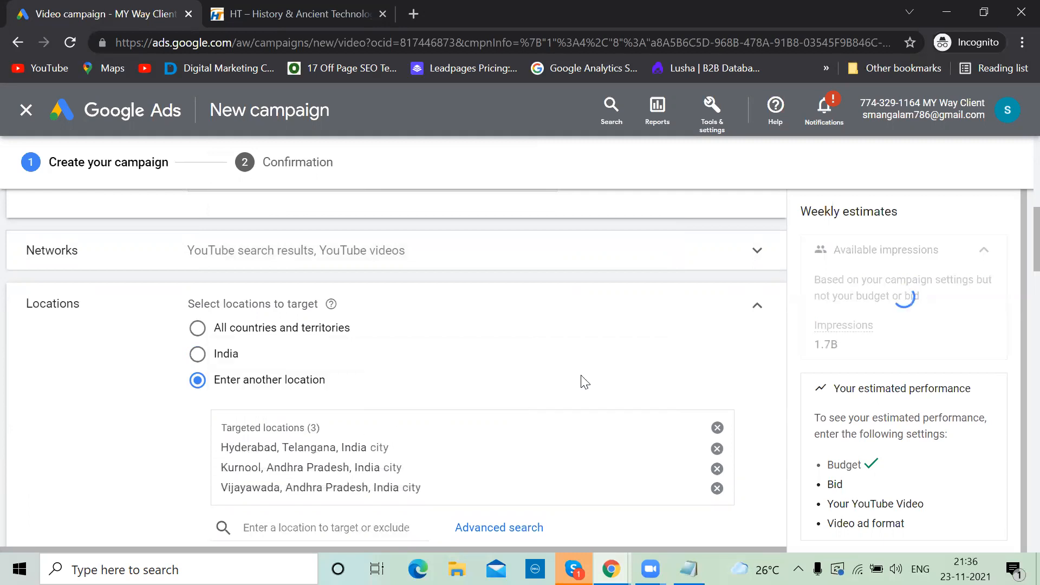
- Set Telugu as the language the campaign's customers speak
scroll(464, 411, "down", 2)
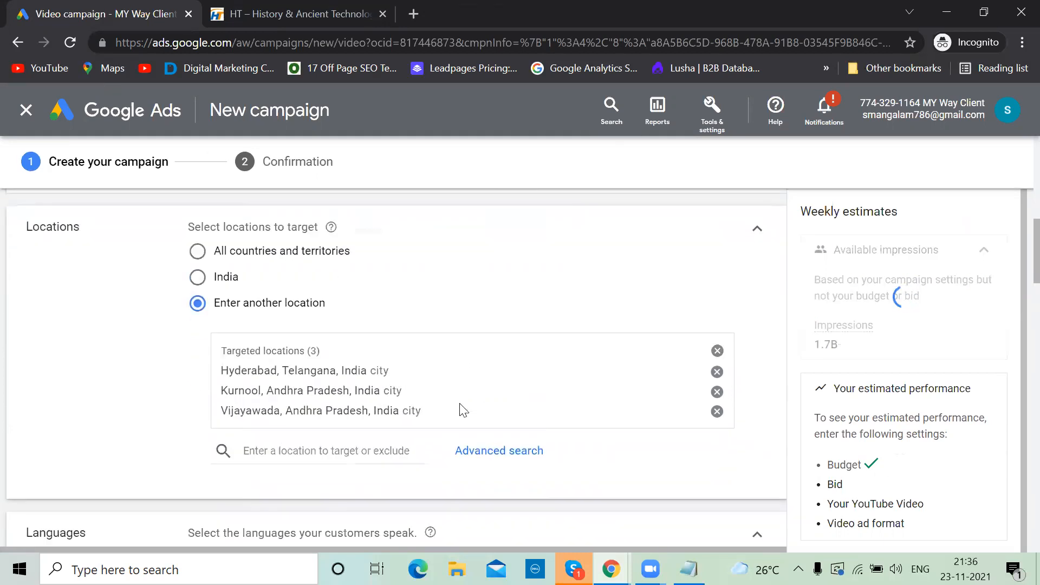
scroll(455, 401, "down", 5)
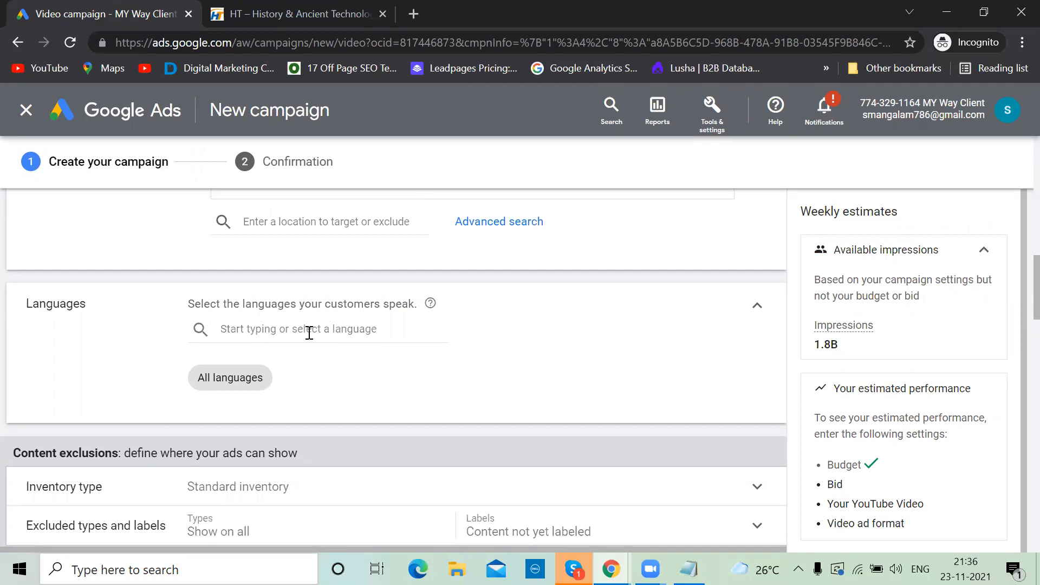
left_click(273, 329)
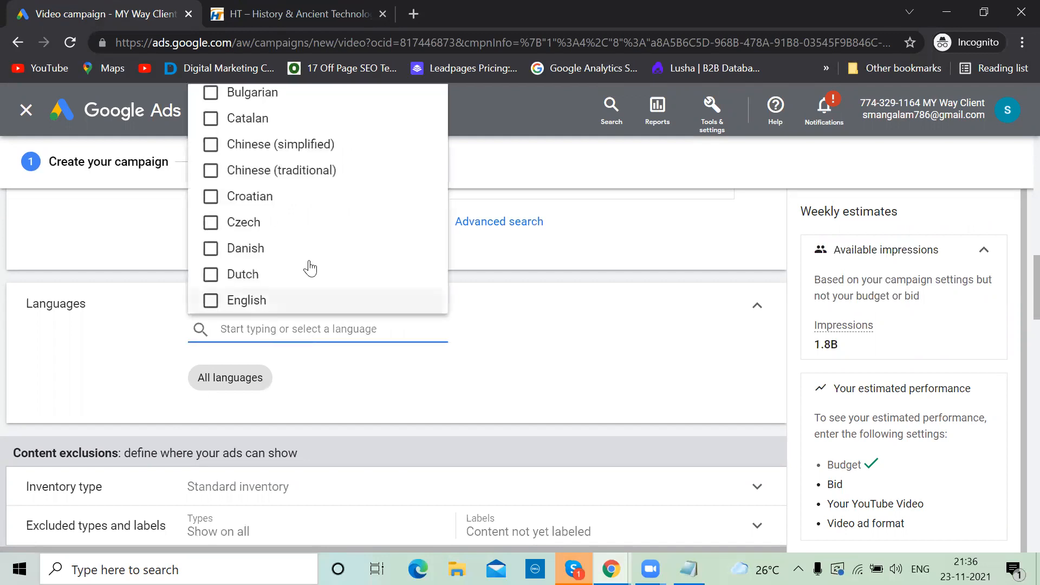
scroll(311, 267, "down", 6)
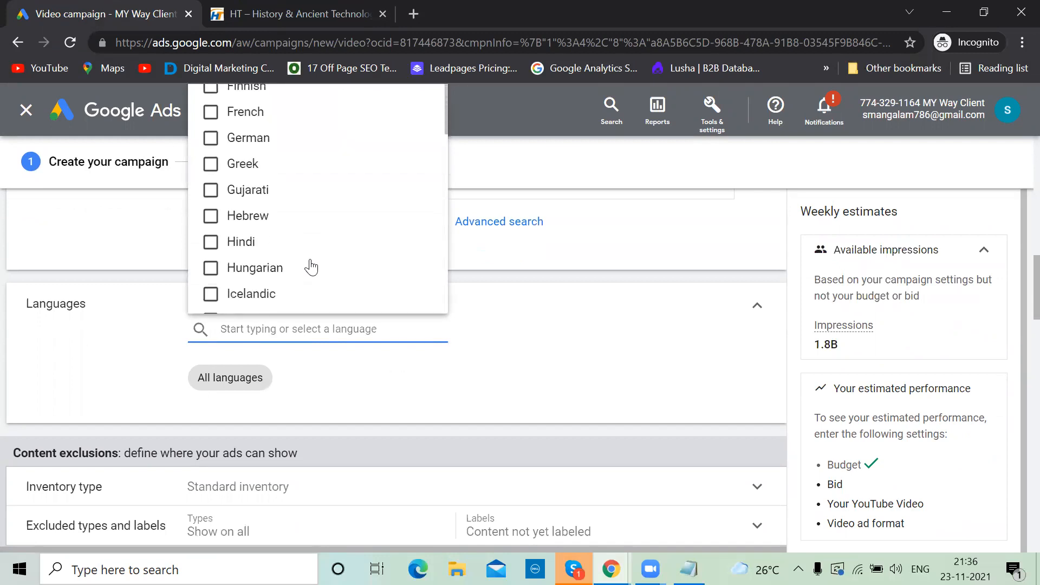
scroll(311, 267, "up", 3)
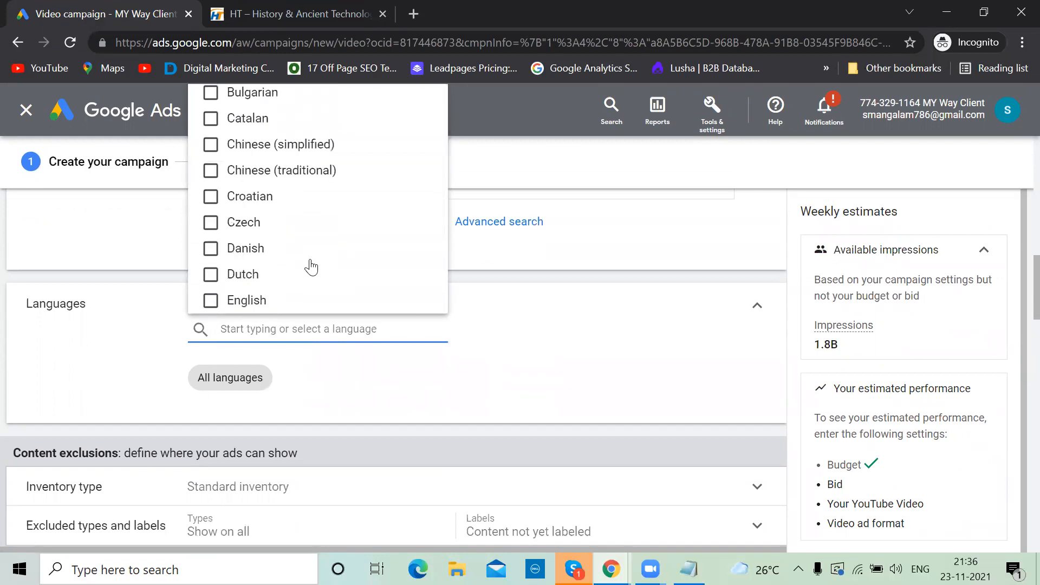
scroll(311, 267, "down", 3)
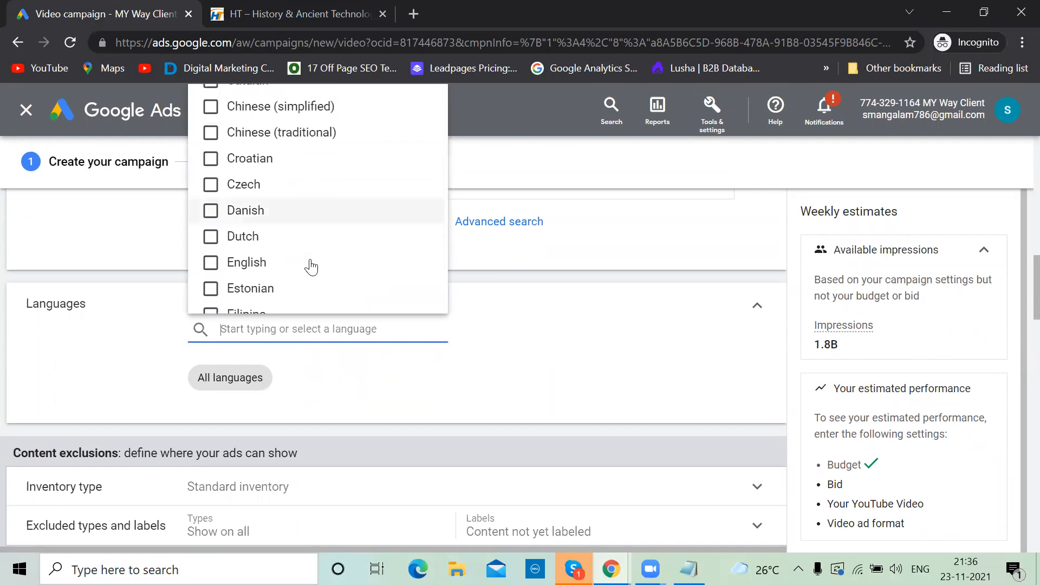
scroll(311, 267, "down", 3)
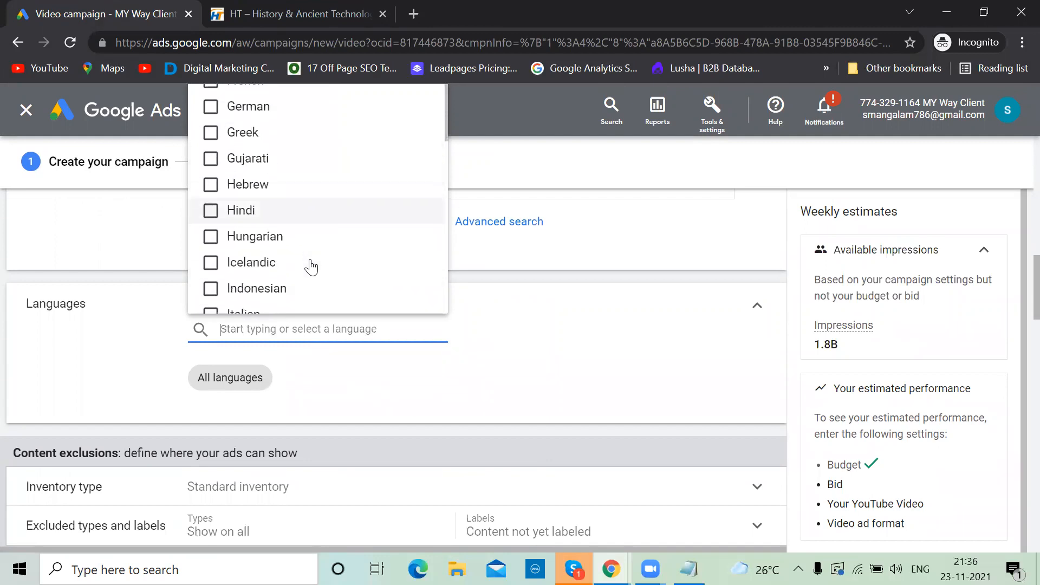
scroll(311, 267, "down", 5)
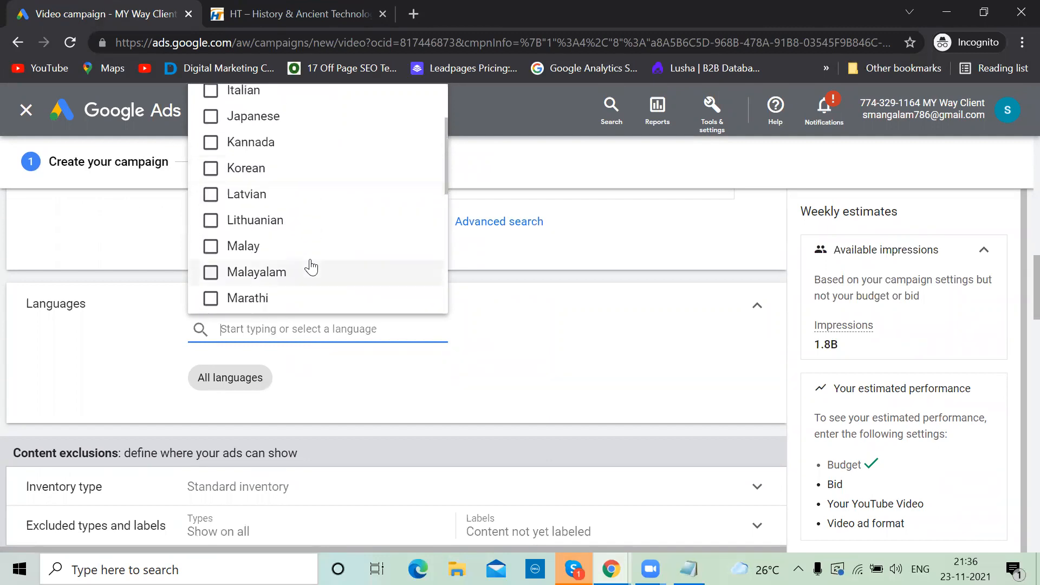
scroll(311, 267, "down", 5)
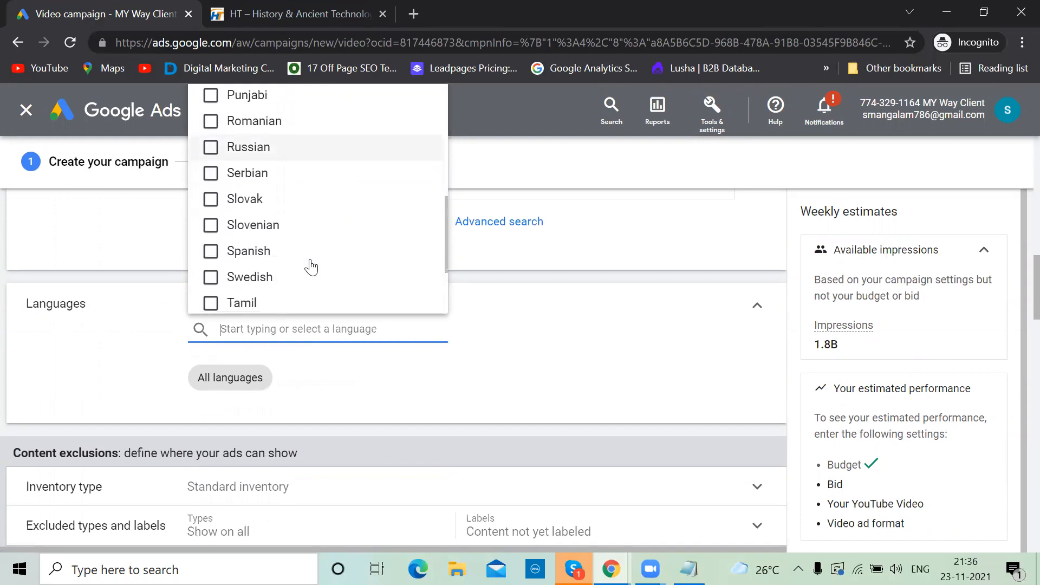
left_click(210, 263)
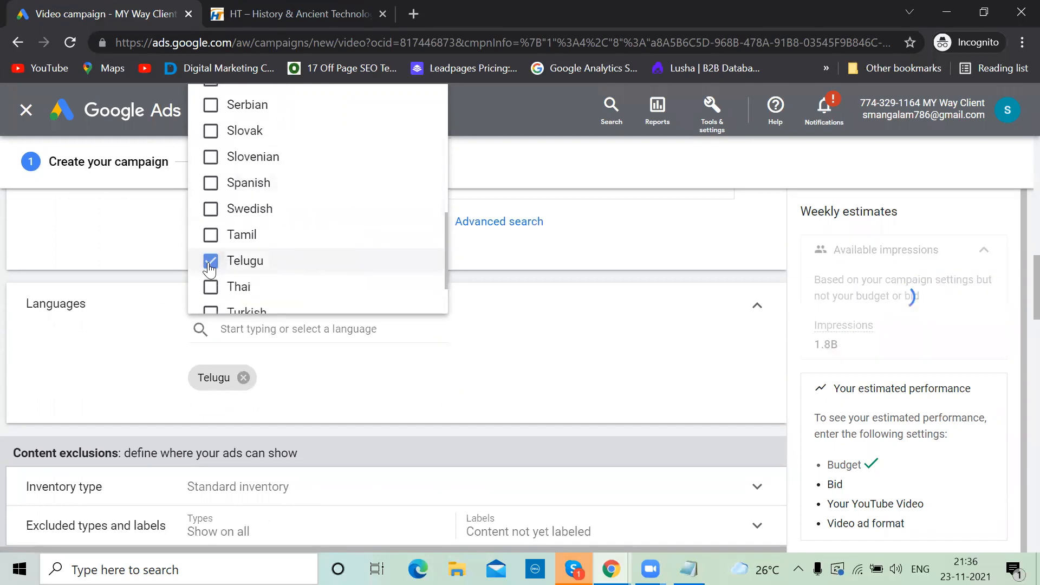
left_click(80, 376)
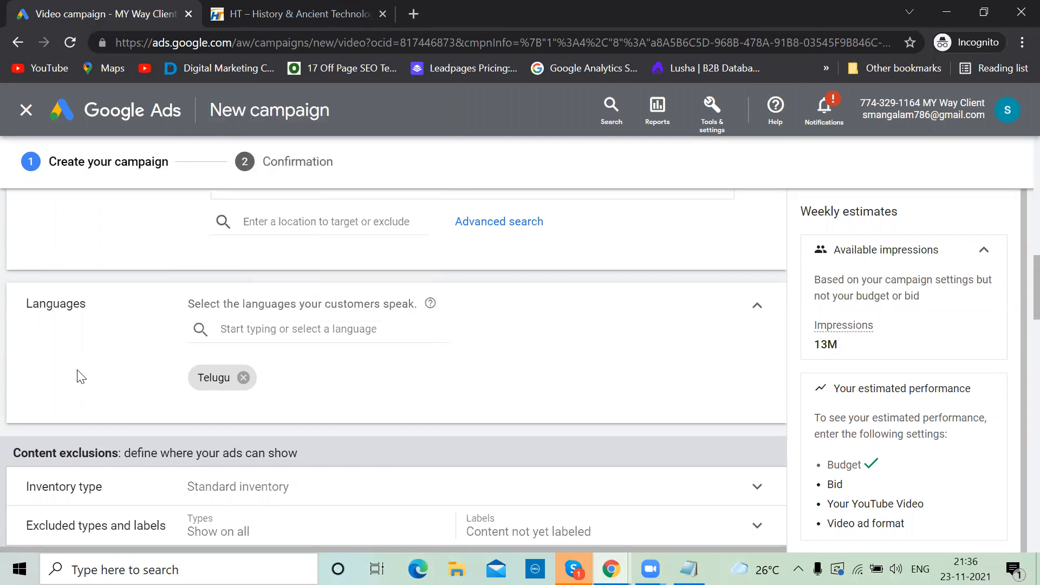
left_click(411, 15)
type("goo")
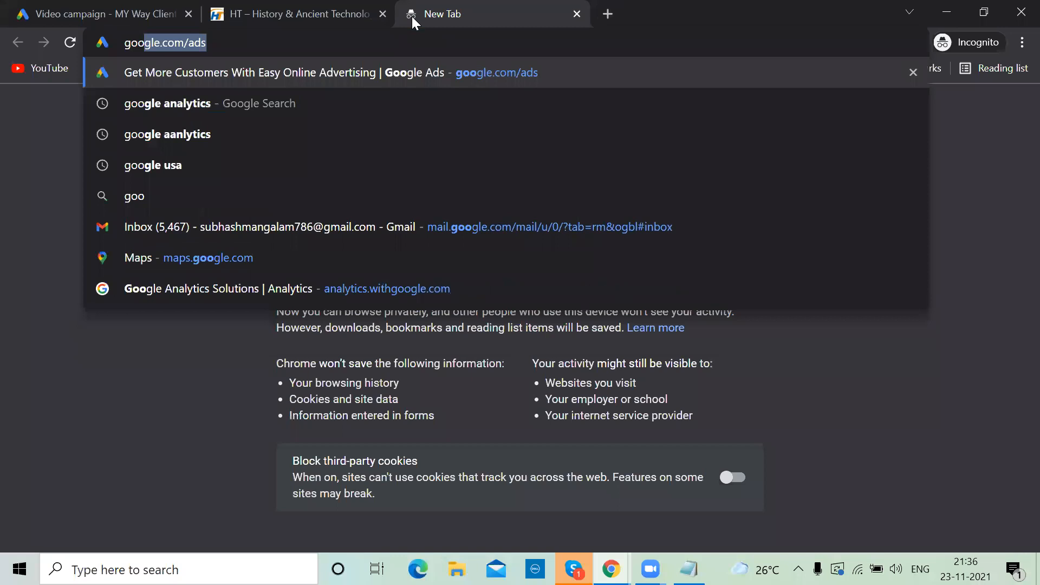
type("ogle")
key("BackSpace")
key("BackSpace")
key("BackSpace")
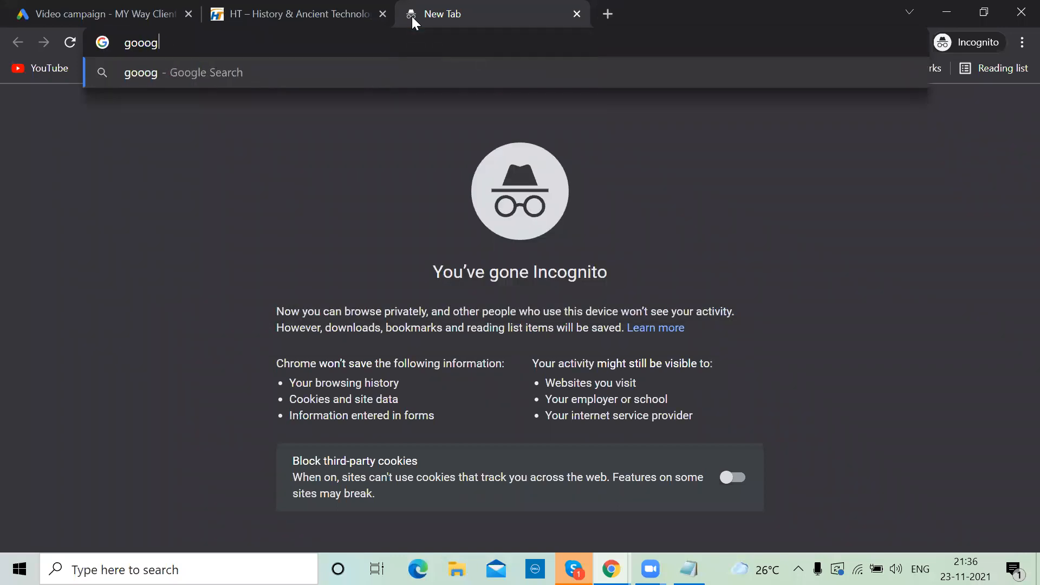
key("BackSpace")
type("gl")
key("BackSpace")
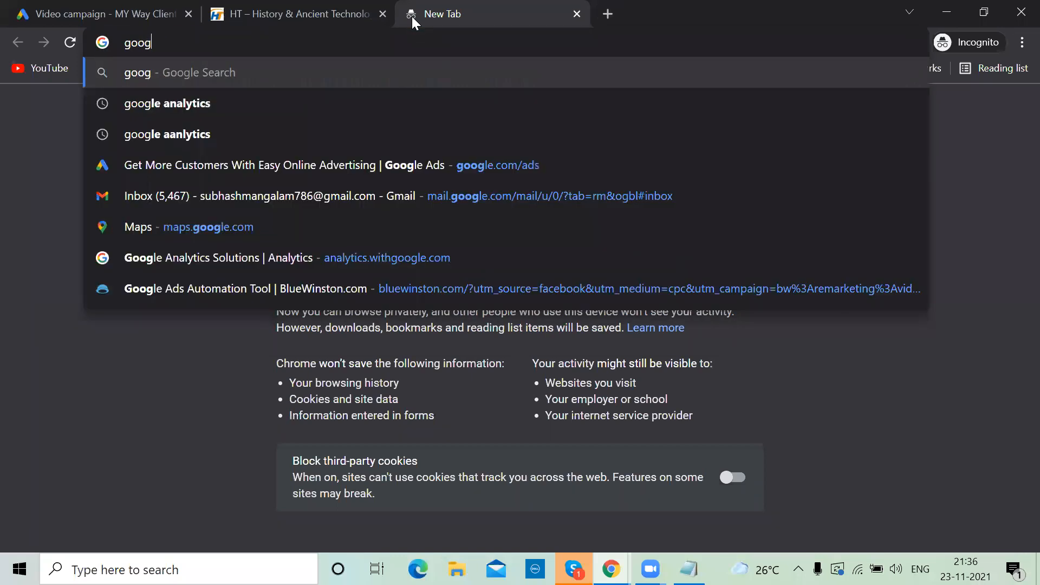
type("le.com/home/")
key("Return")
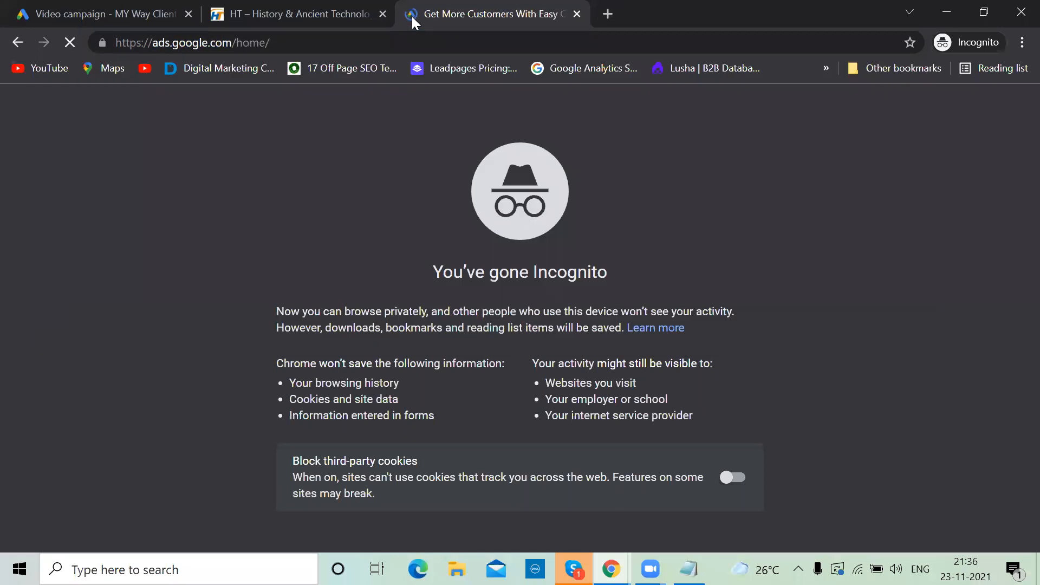
left_click(608, 13)
type("google")
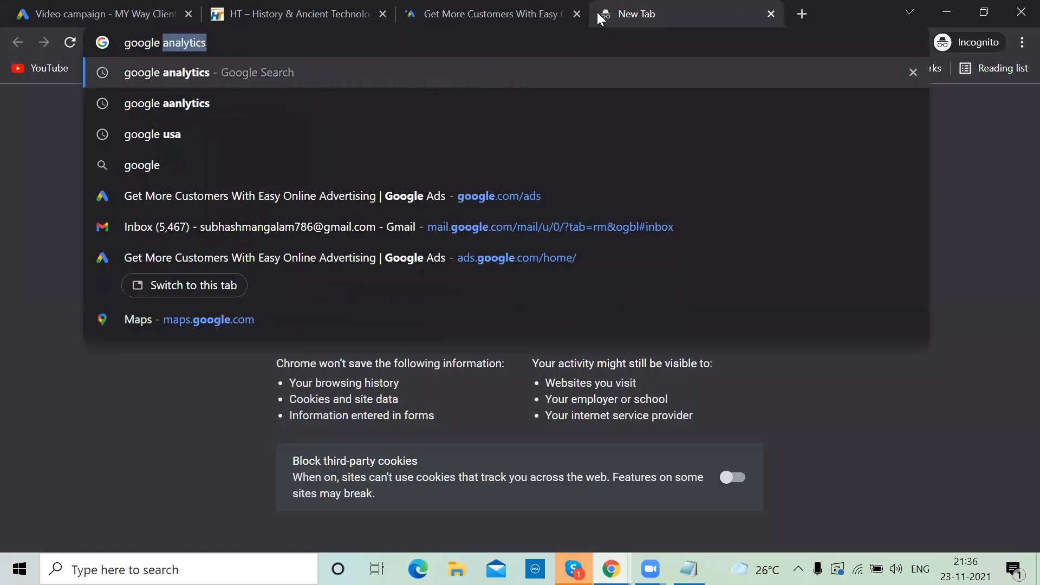
key("BackSpace")
key("Return")
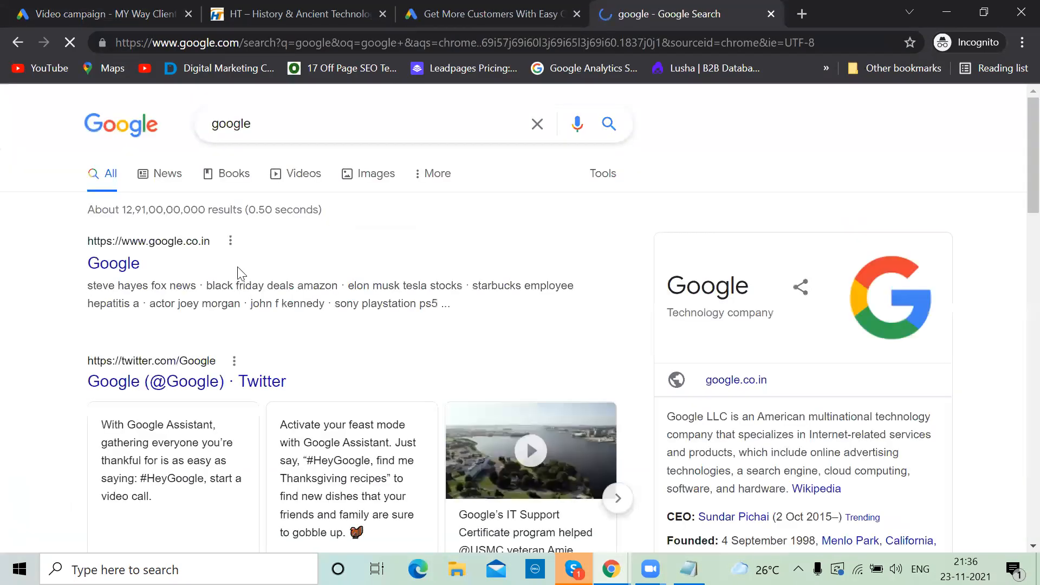
left_click(134, 276)
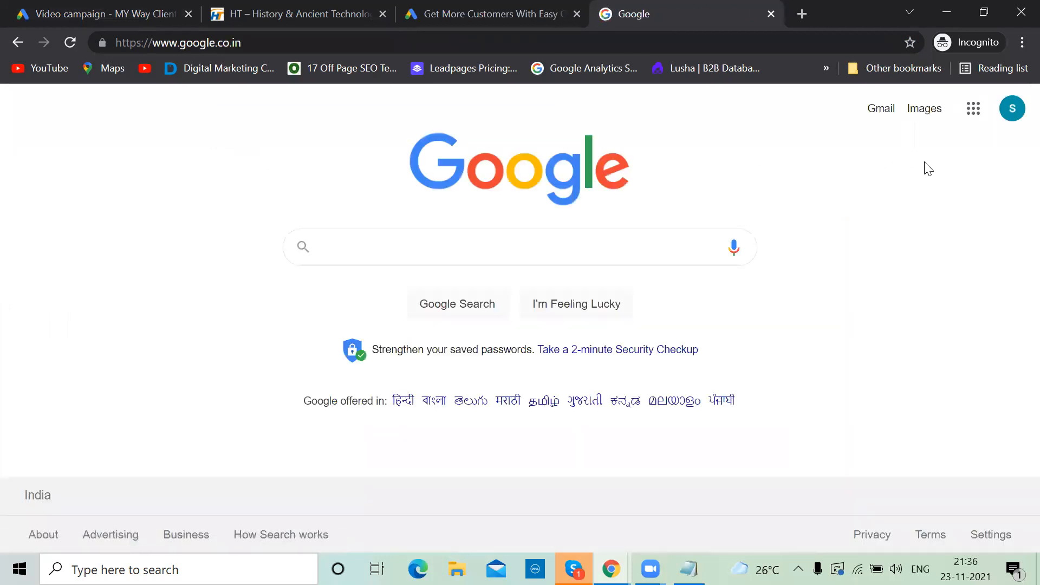
left_click(978, 114)
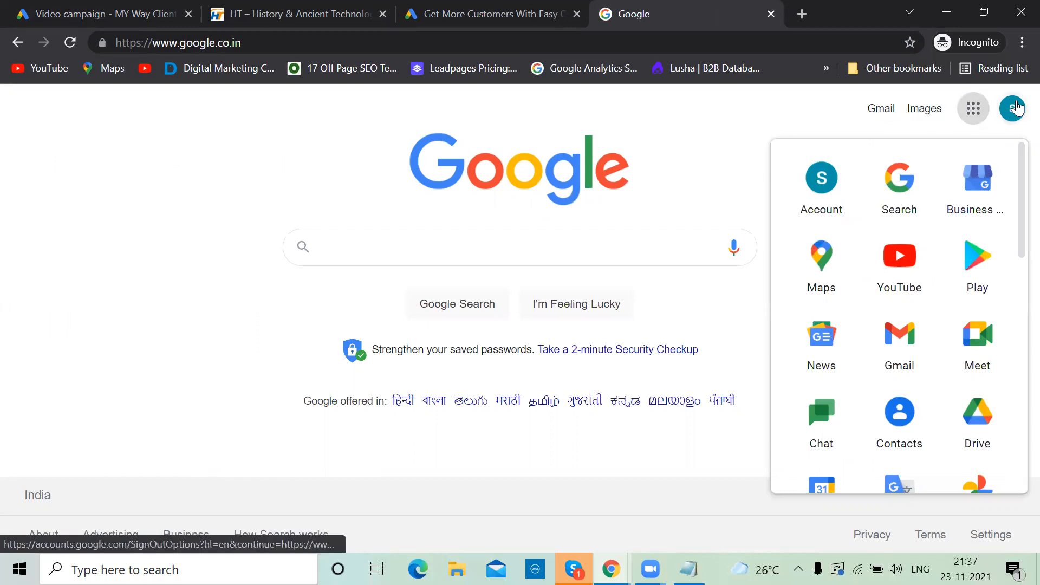
left_click(1015, 108)
left_click(667, 153)
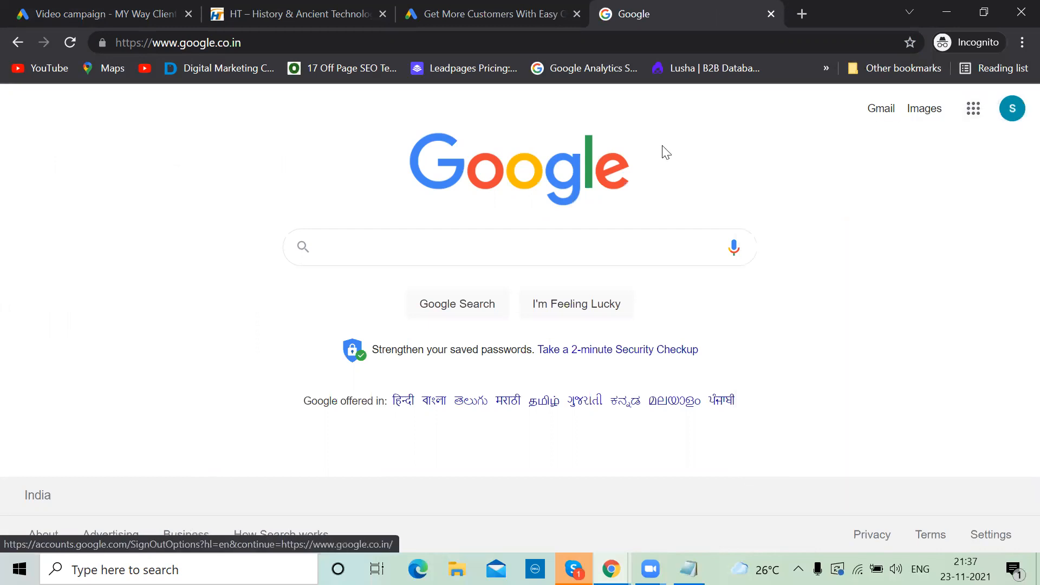
- Search Google for seo and dismiss the site's location request
type("sei")
key("BackSpace")
type("o")
key("Return")
type("\\")
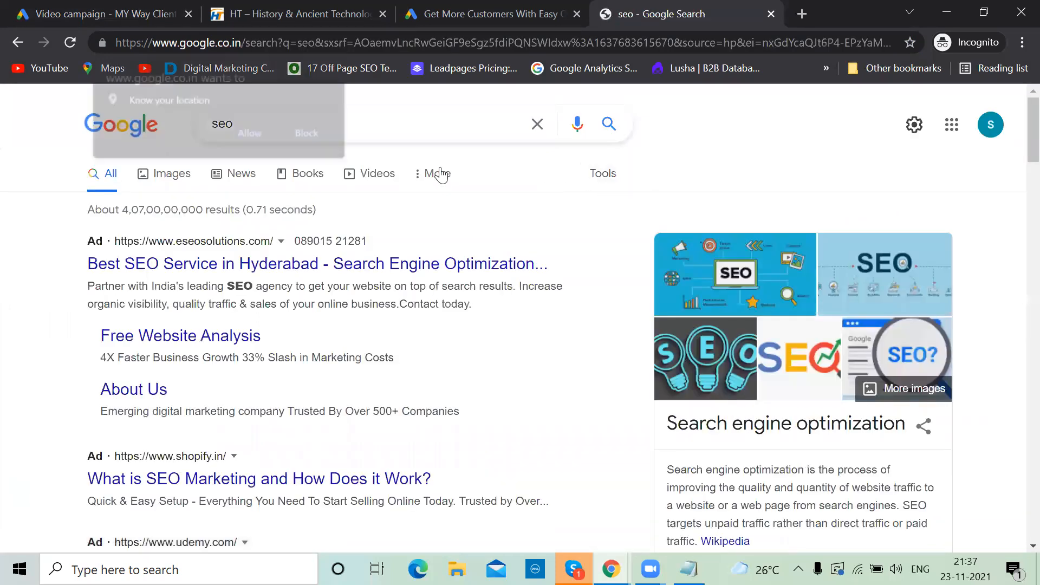
left_click(335, 64)
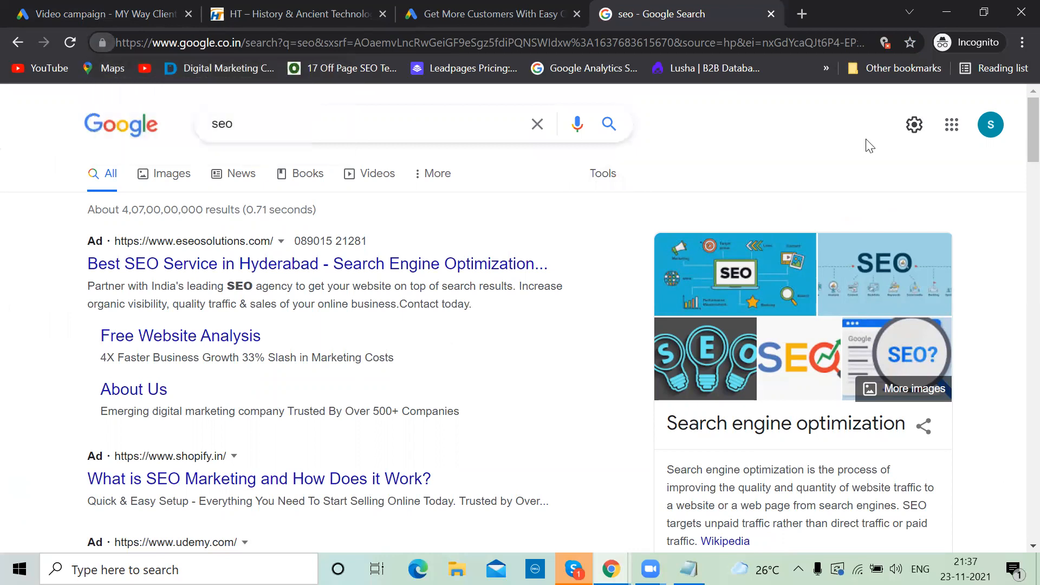
- Open Google's language search settings and expand the full list of languages that Google products can use
left_click(915, 125)
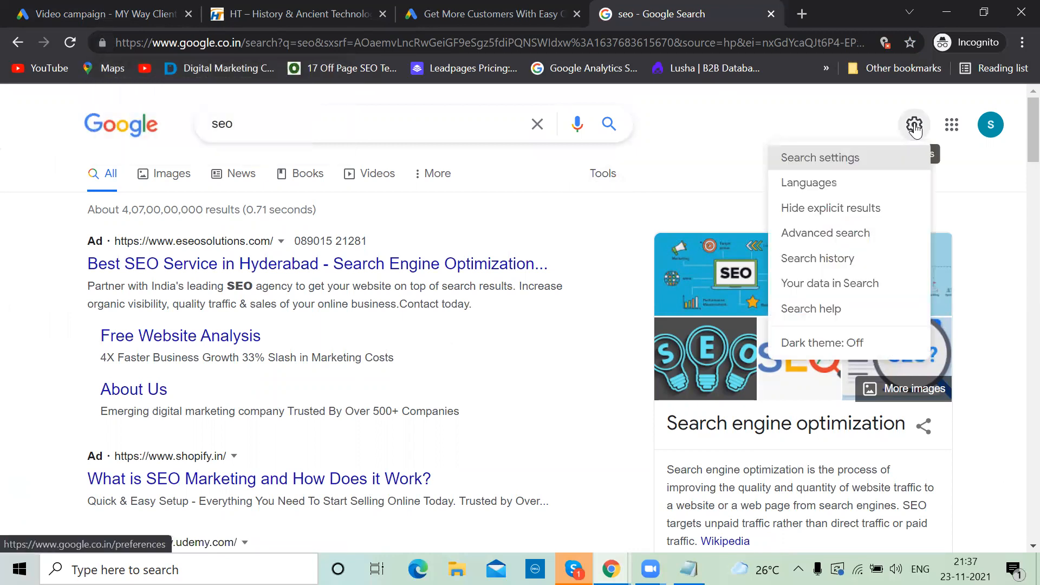
left_click(851, 187)
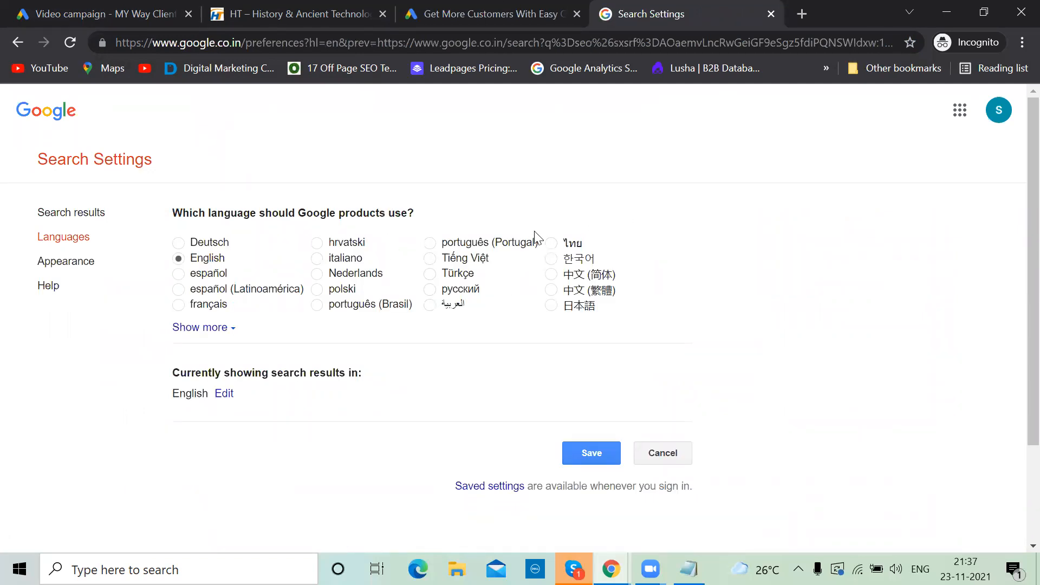
scroll(536, 237, "down", 2)
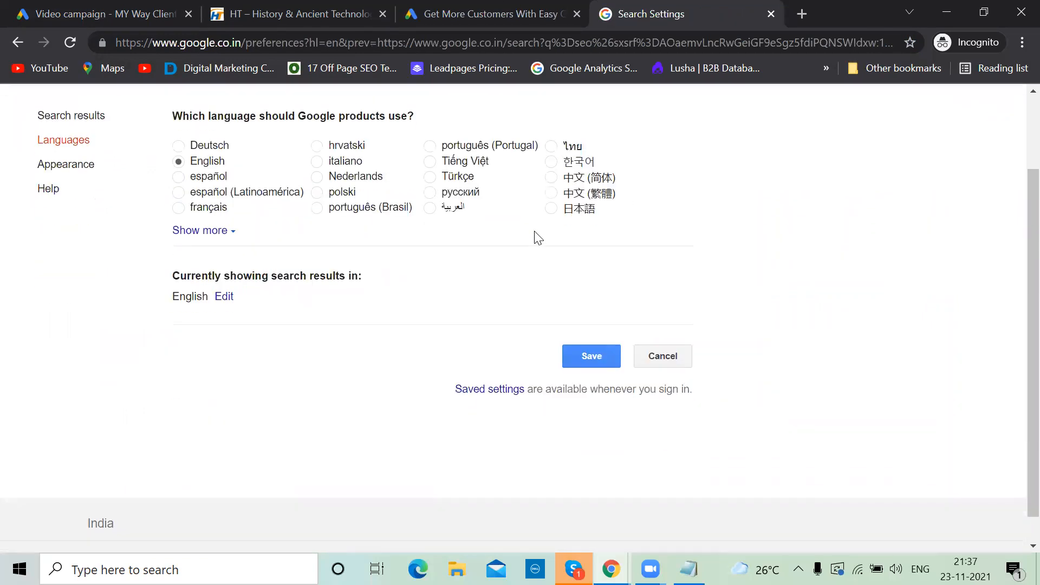
left_click(219, 231)
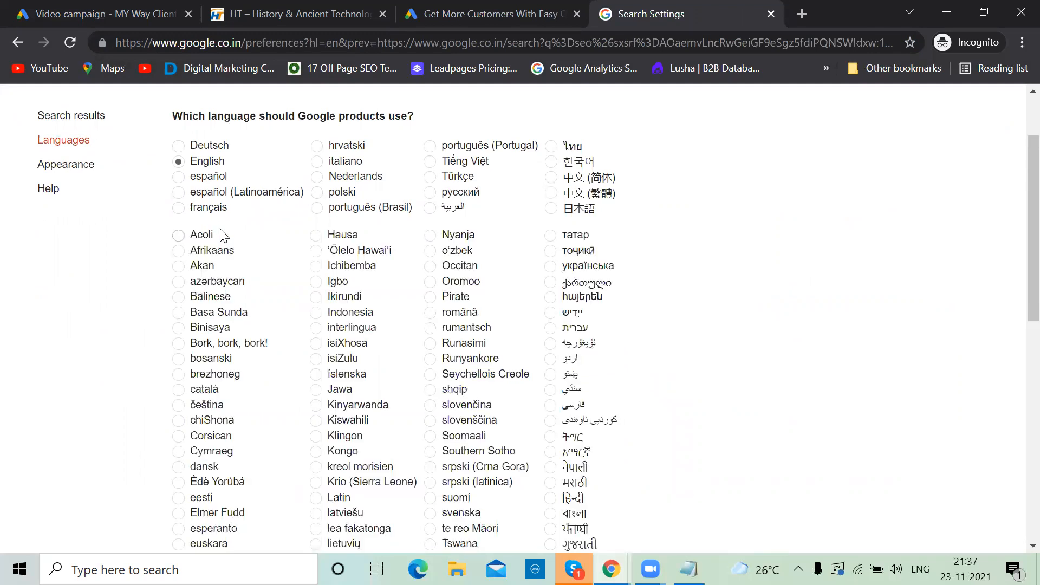
- Return to the video campaign draft and look at its content exclusions section below the languages
left_click(469, 12)
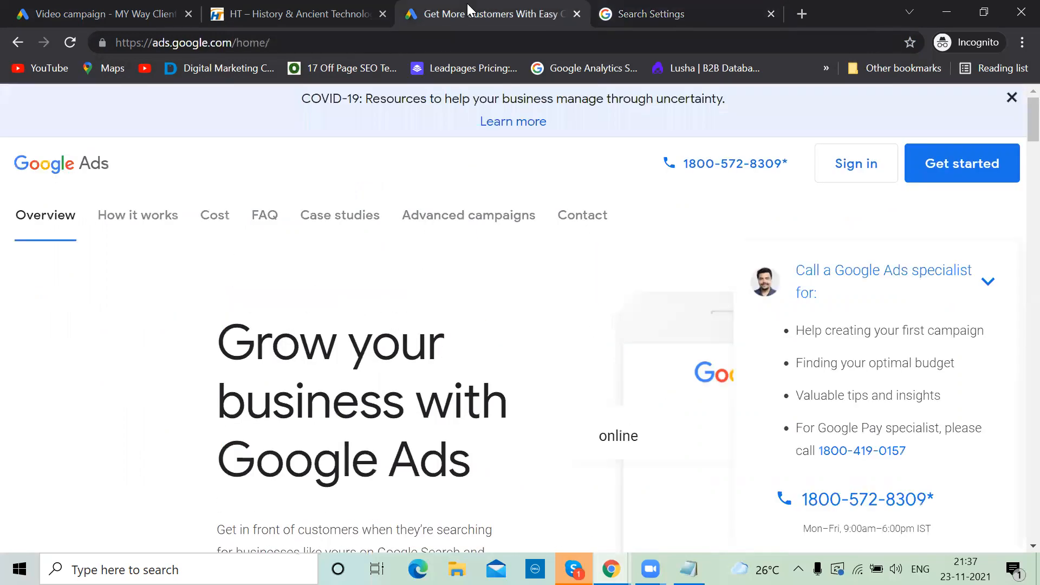
left_click(279, 14)
left_click(113, 14)
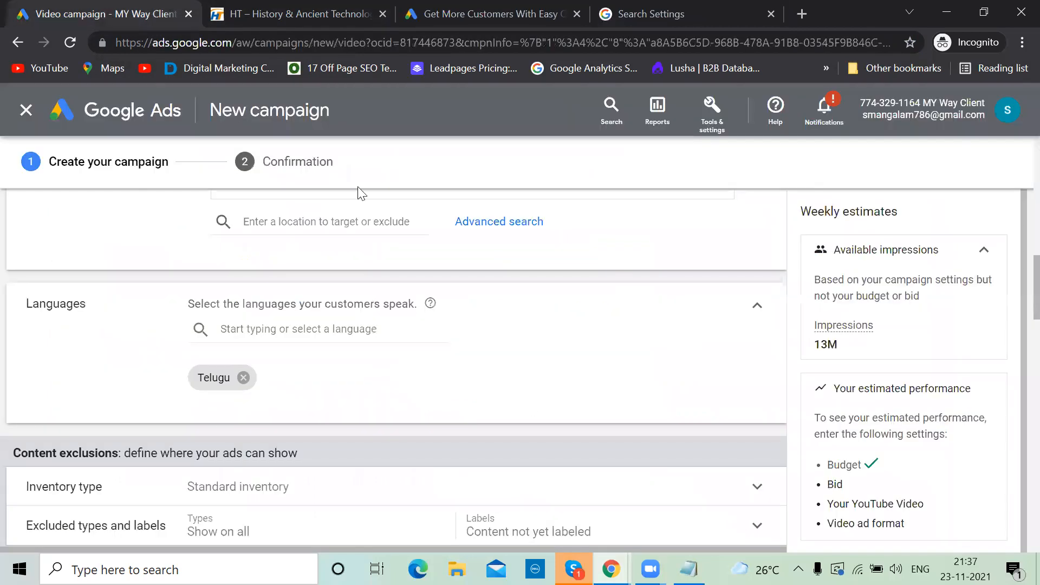
scroll(470, 413, "down", 3)
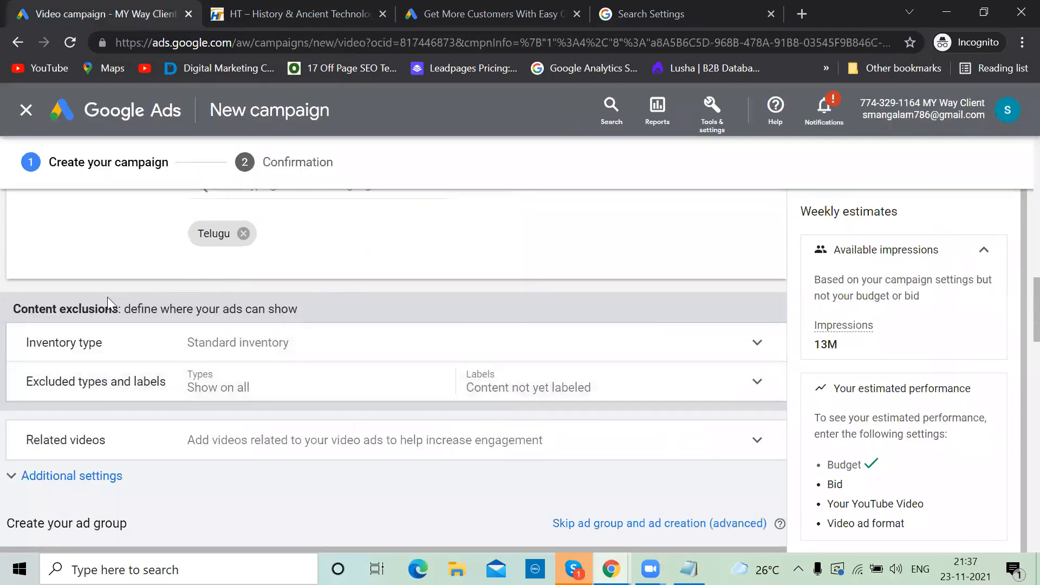
- Examine the Expanded, Standard and Limited inventory type options under Content exclusions, and collapse the section
scroll(267, 372, "down", 4)
scroll(267, 369, "up", 2)
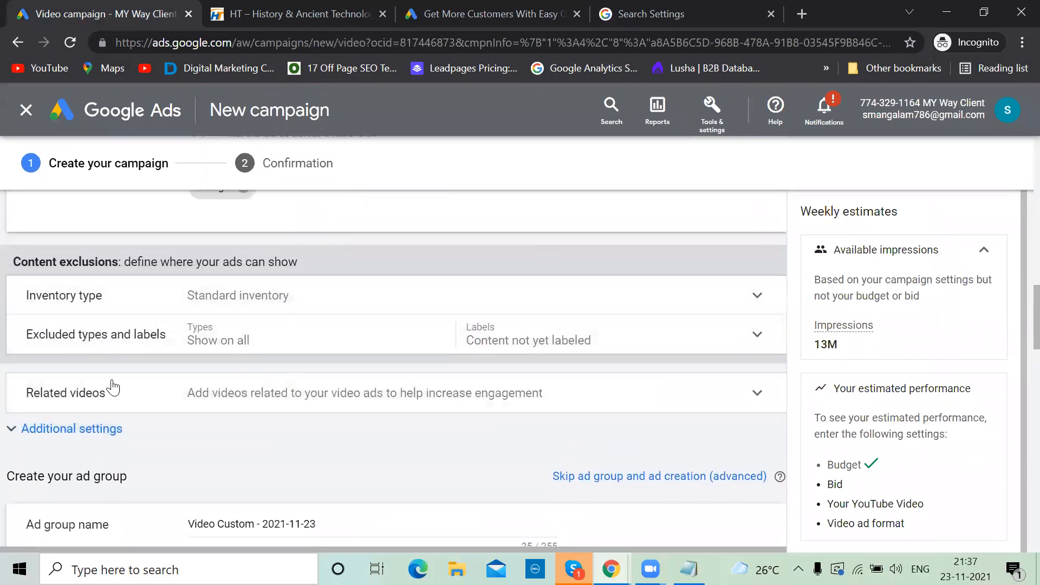
scroll(115, 379, "down", 2)
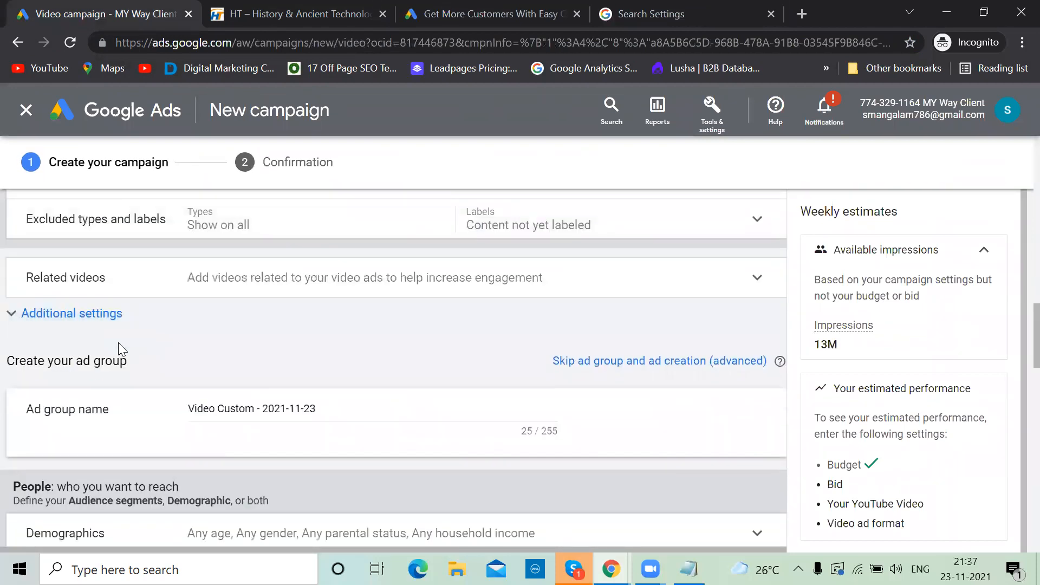
scroll(118, 342, "up", 4)
scroll(118, 341, "down", 2)
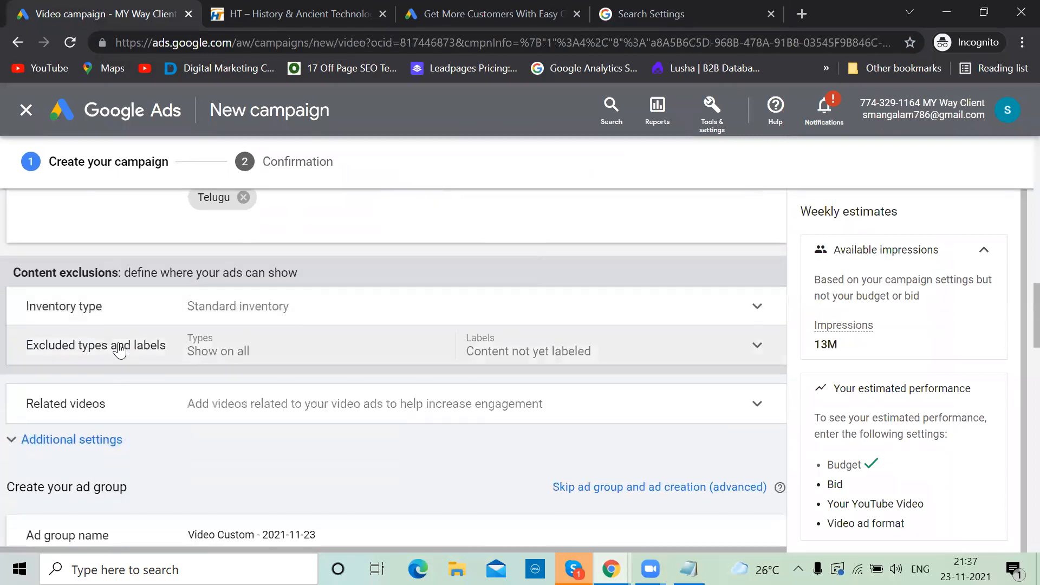
left_click(758, 307)
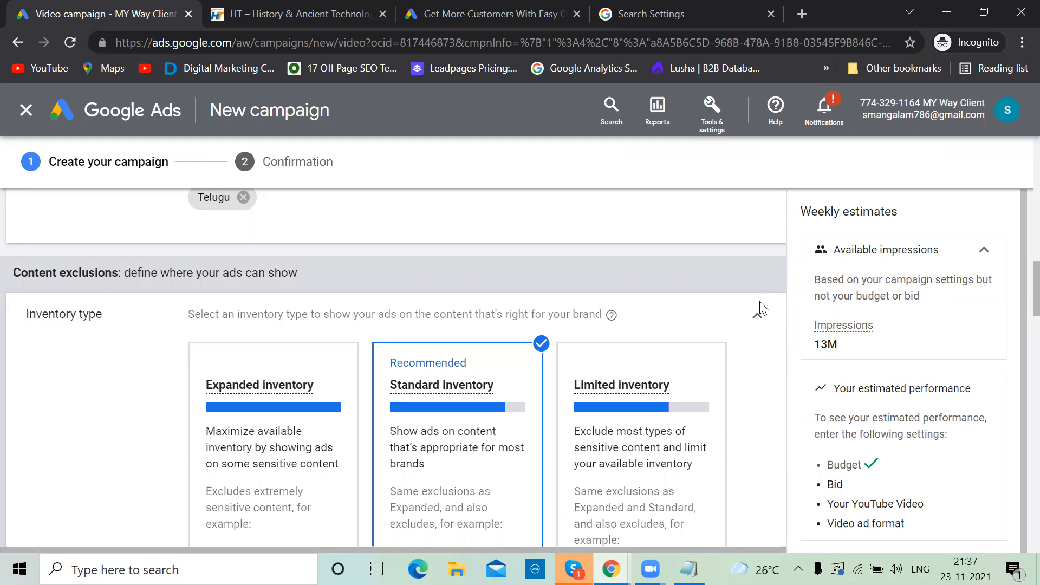
scroll(593, 213, "down", 2)
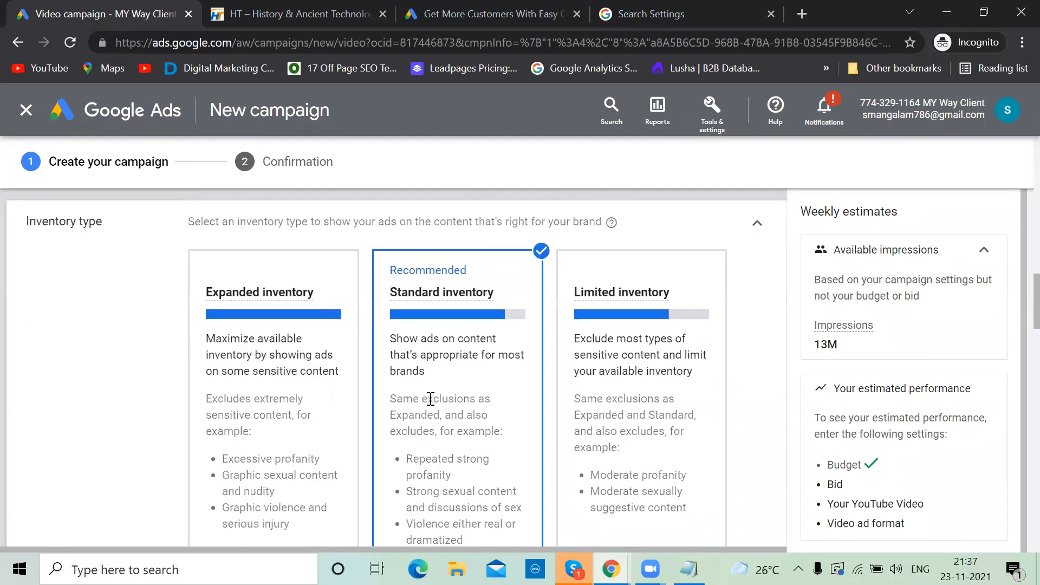
scroll(431, 399, "down", 2)
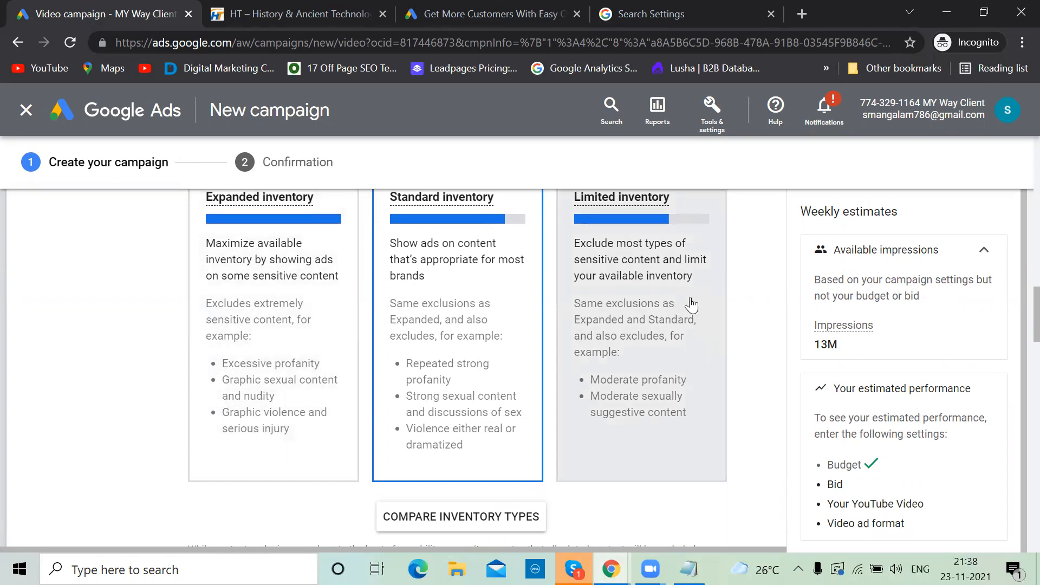
scroll(691, 304, "up", 2)
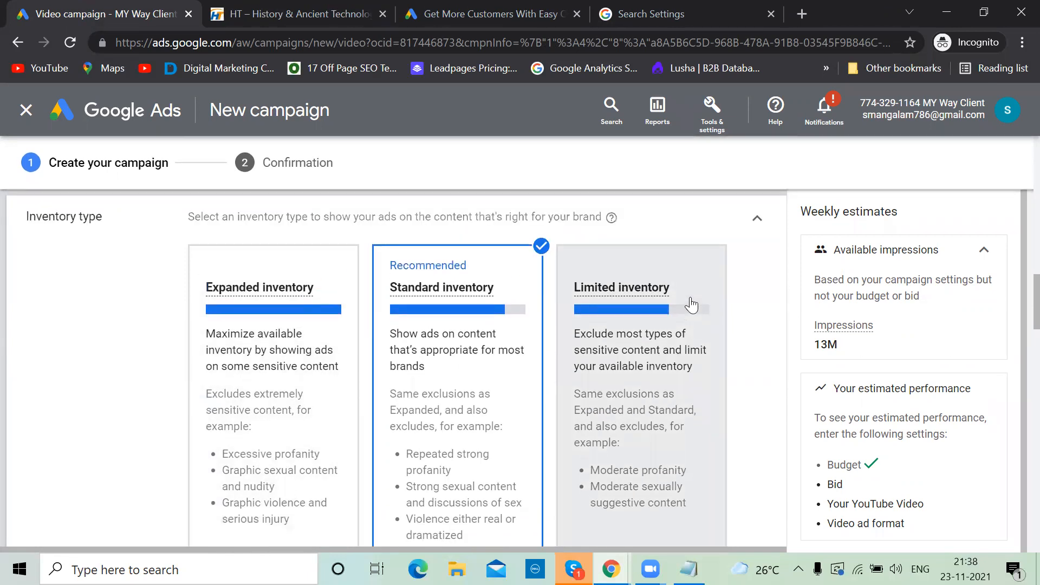
left_click(760, 230)
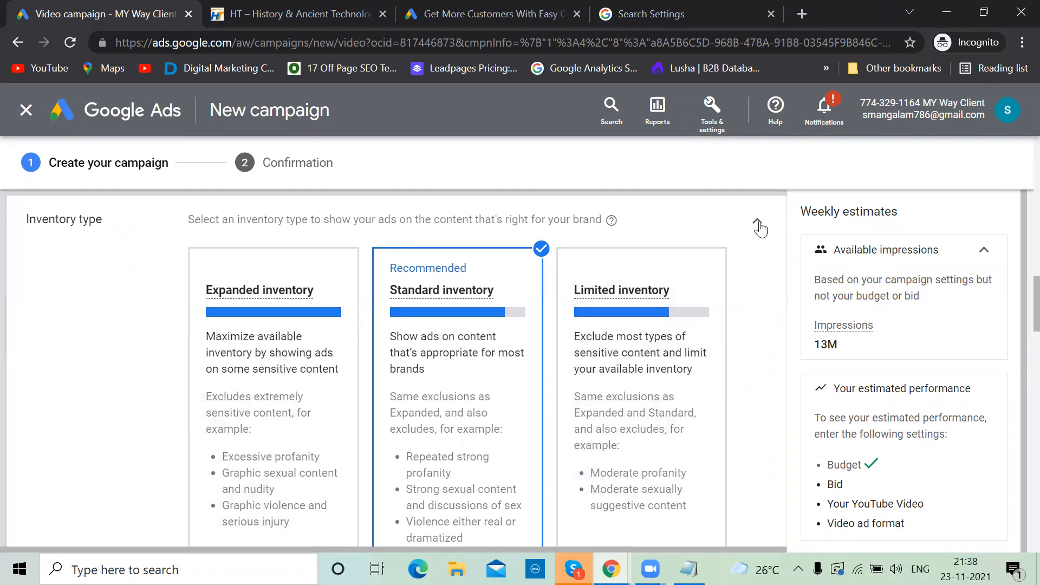
scroll(449, 379, "up", 1)
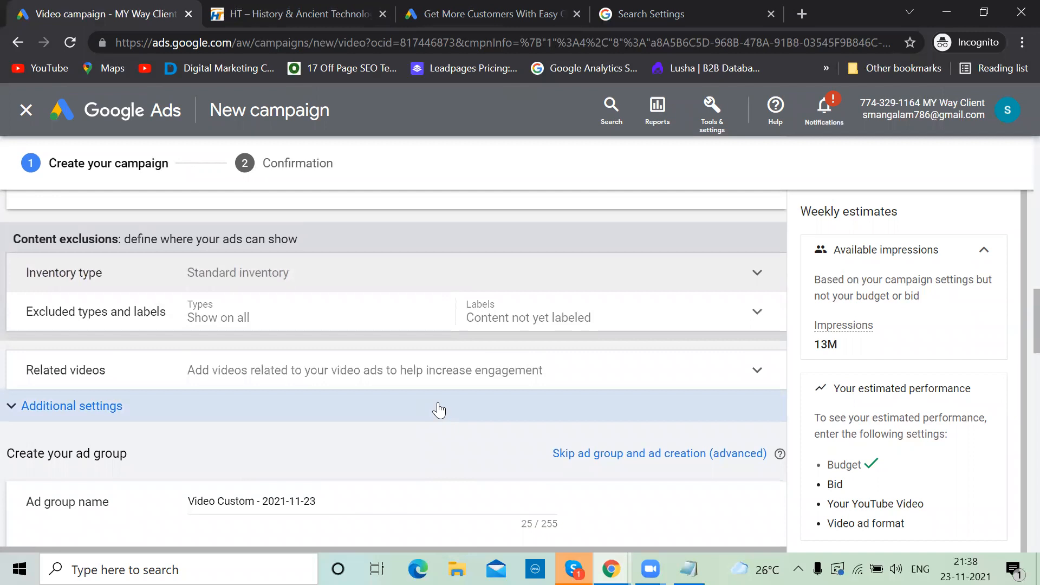
- Expand the Related videos setting and switch to the browser window with the YouTube "odmt" search results
scroll(441, 409, "down", 1)
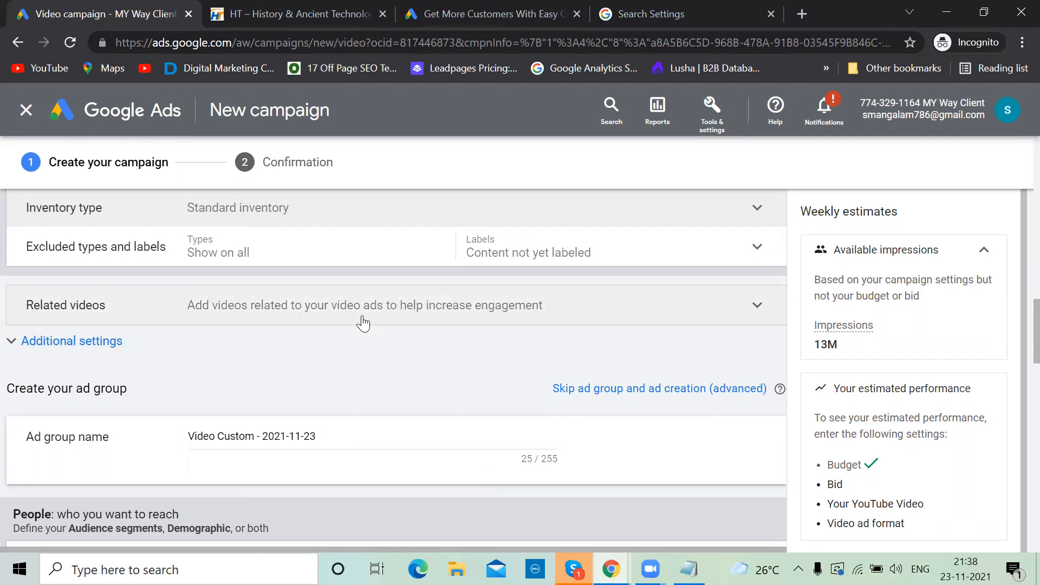
left_click(756, 305)
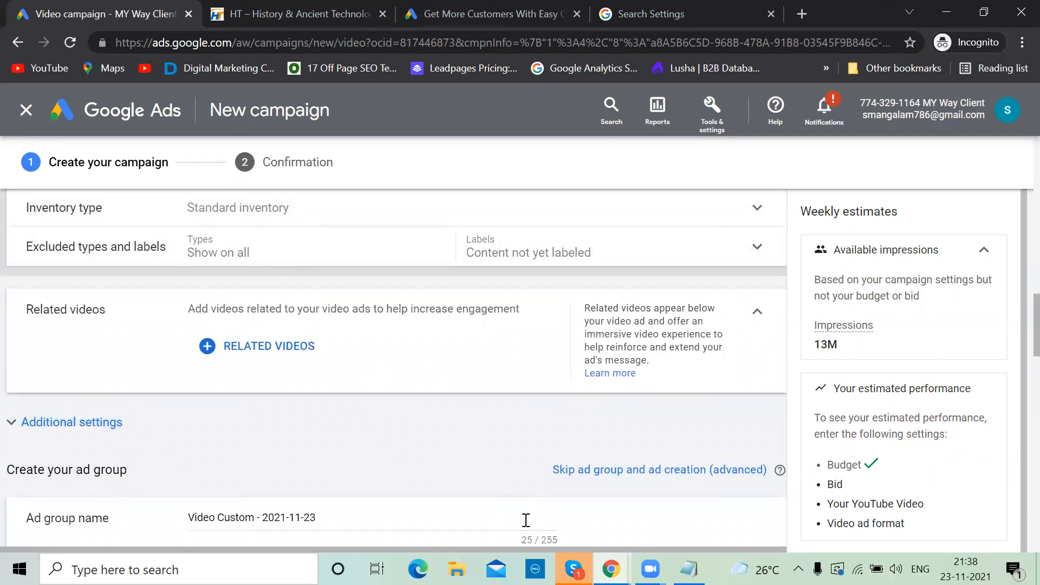
key("alt+Tab")
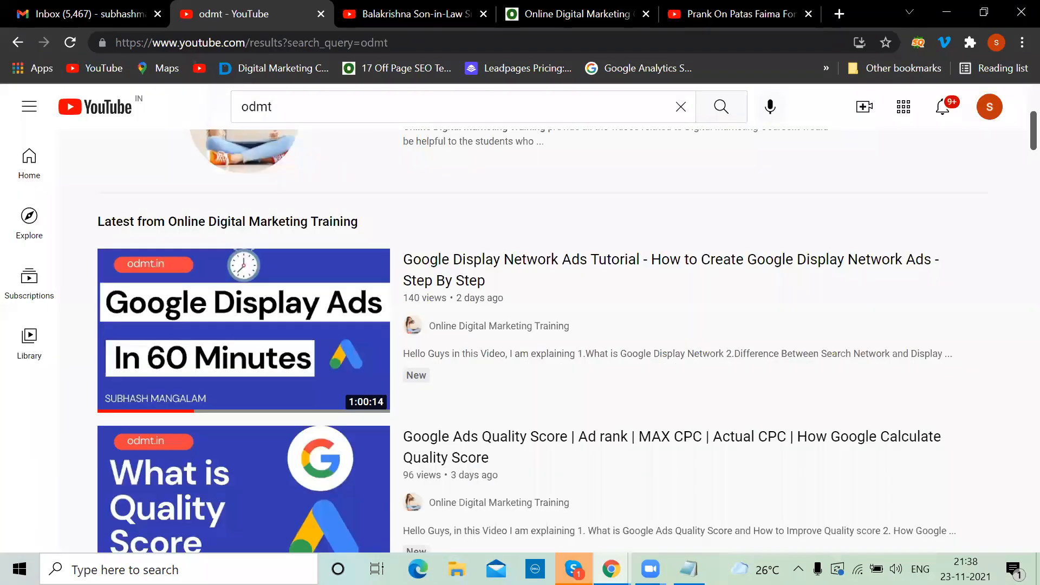
left_click(348, 9)
left_click(261, 6)
left_click(82, 12)
left_click(228, 12)
- Go back through the YouTube history to the "Encounter RGV|| Myway counselling" video of Nov 20, 2021 and pause it
left_click(20, 45)
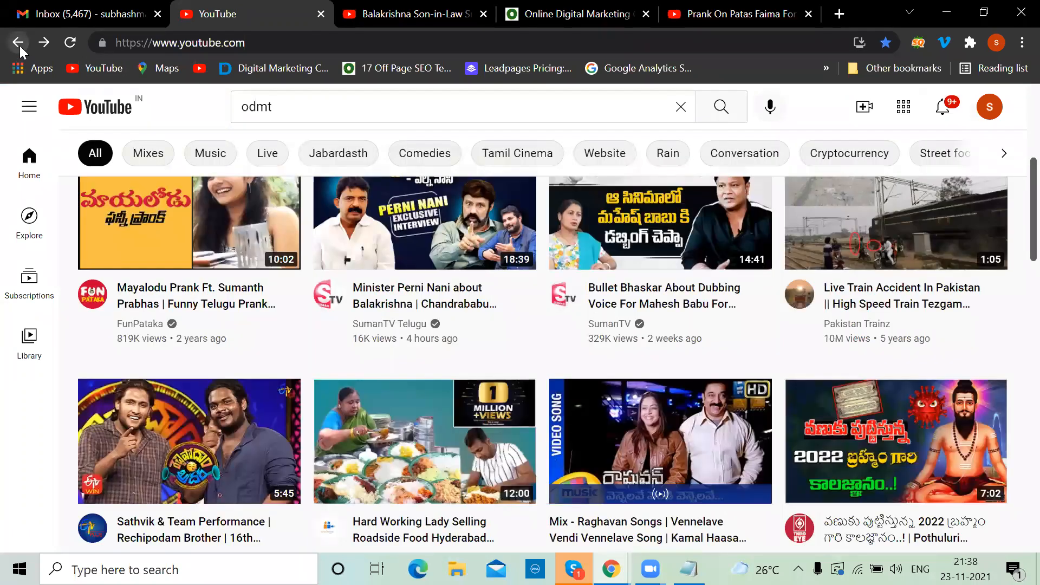
left_click(20, 46)
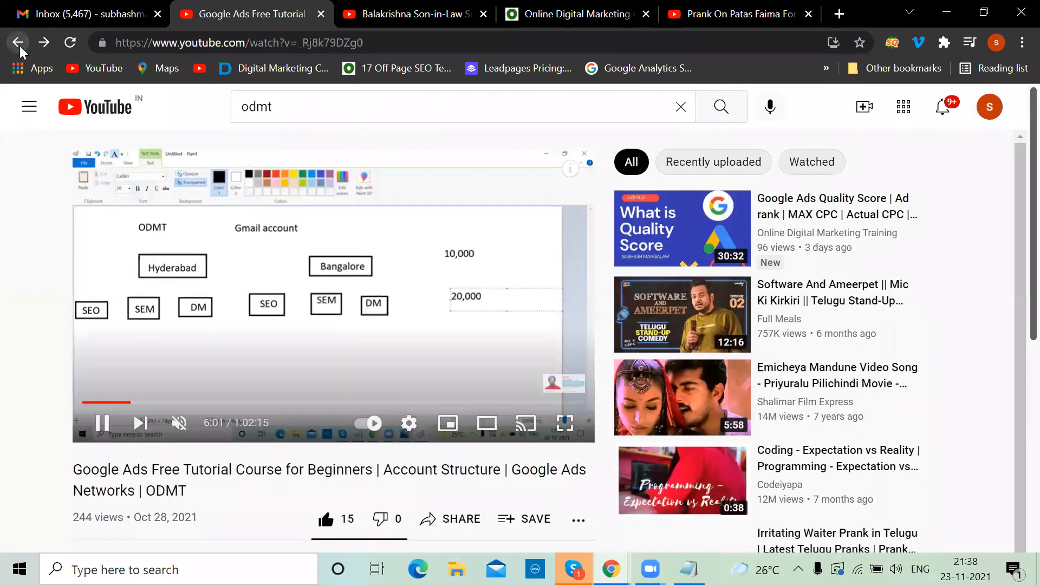
left_click(20, 46)
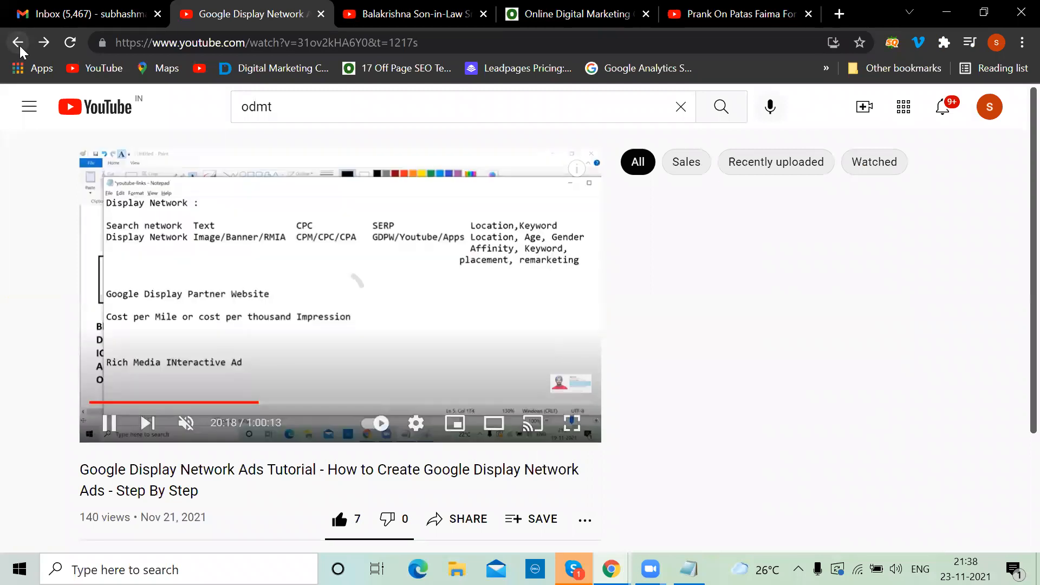
left_click(19, 45)
left_click(19, 46)
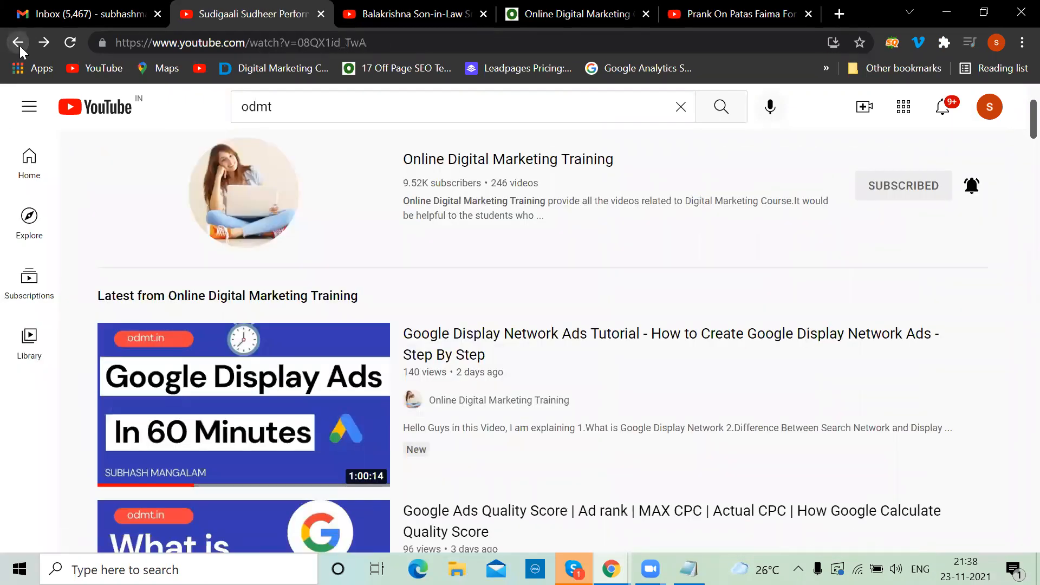
left_click(19, 45)
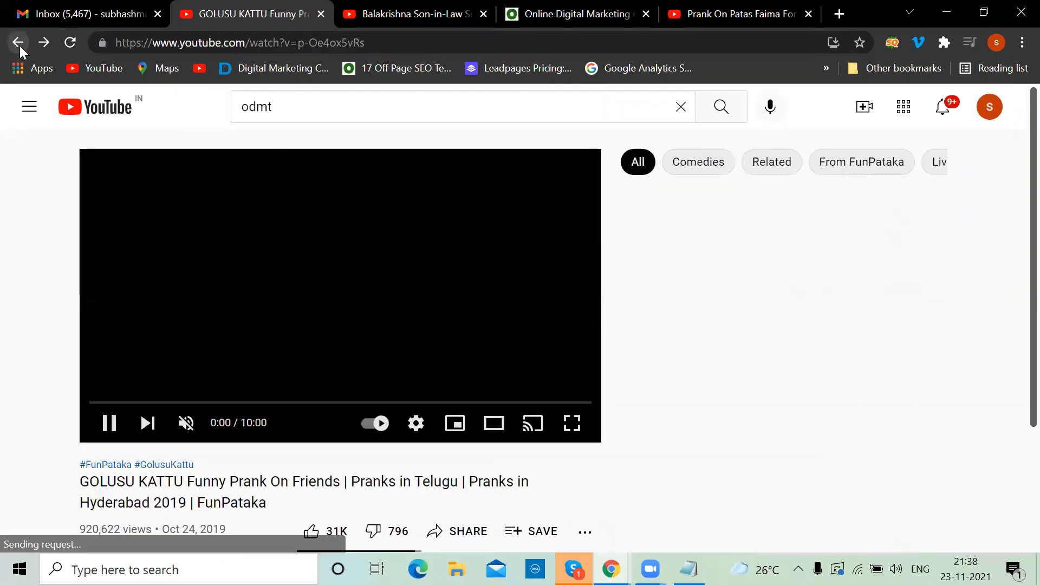
left_click(20, 46)
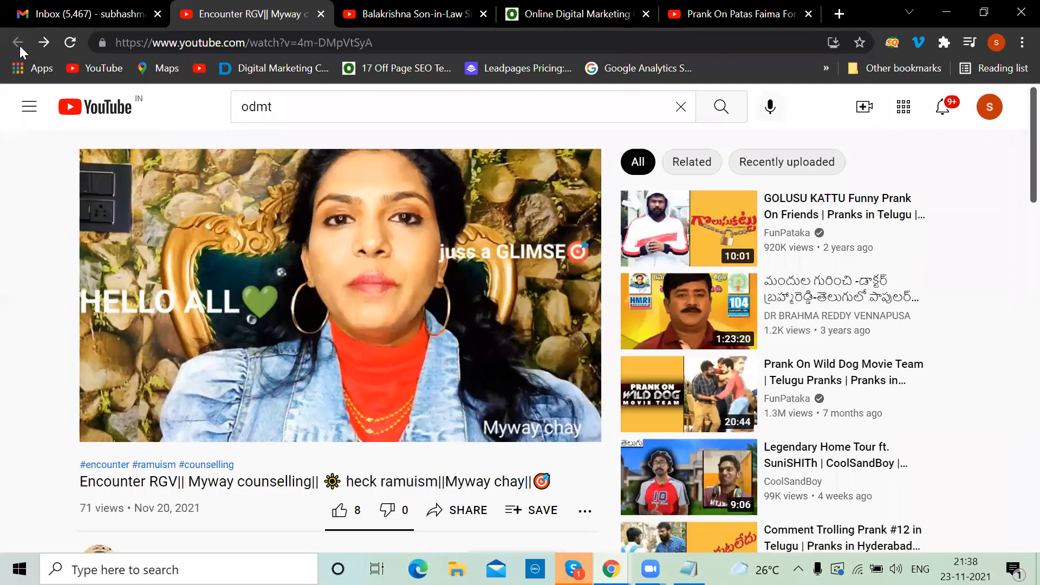
left_click(118, 422)
- Open the video's MYWAY CHAY channel in a new tab and display its list of uploaded videos
scroll(118, 422, "down", 3)
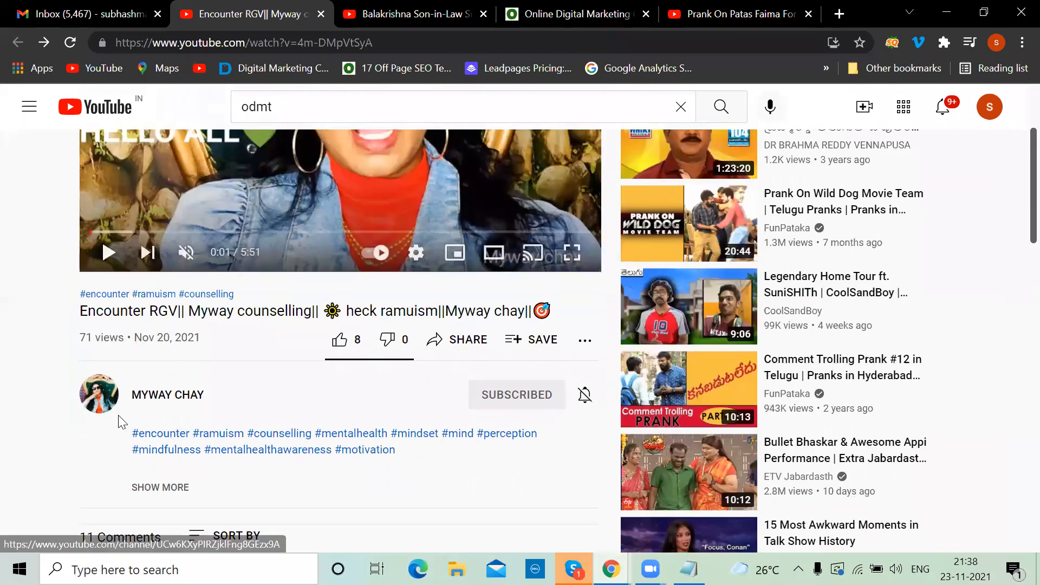
right_click(186, 391)
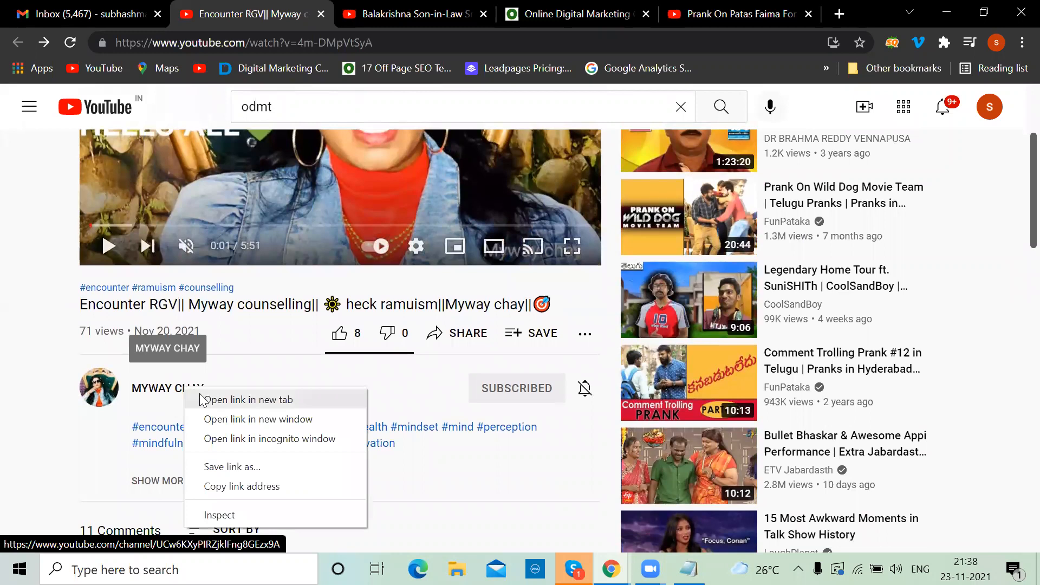
left_click(201, 400)
left_click(370, 10)
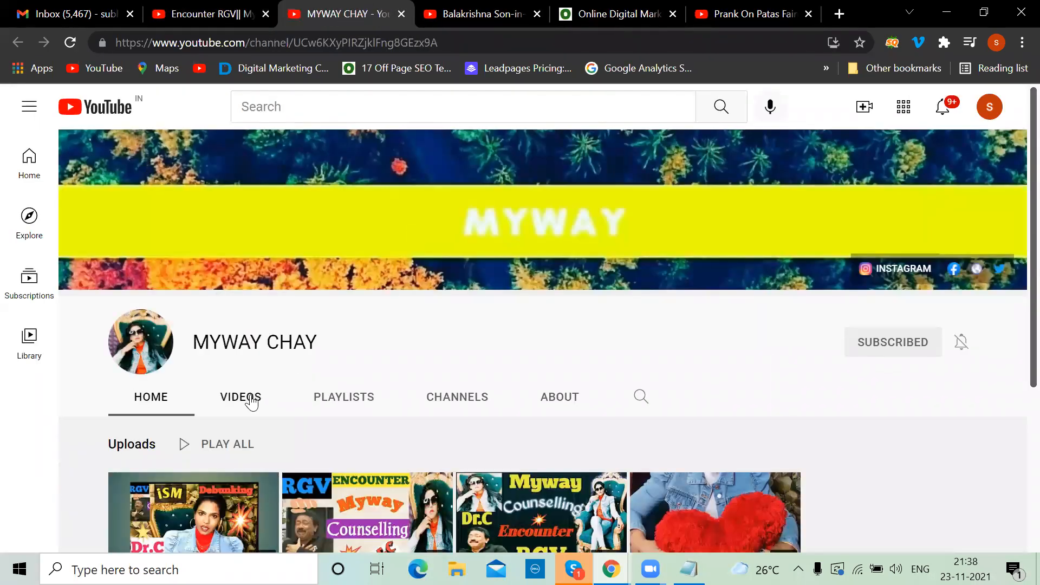
left_click(251, 402)
scroll(251, 402, "down", 3)
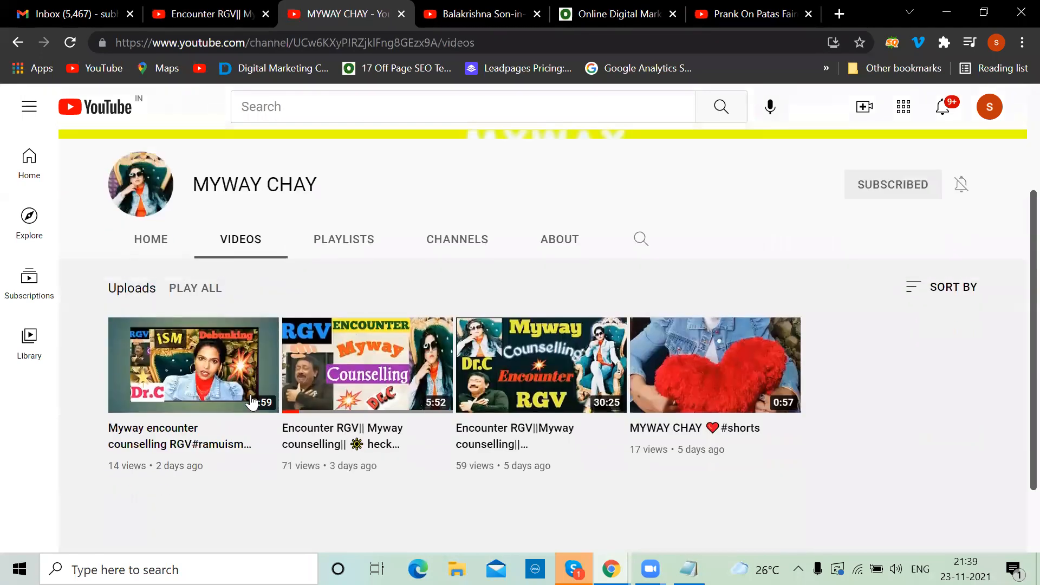
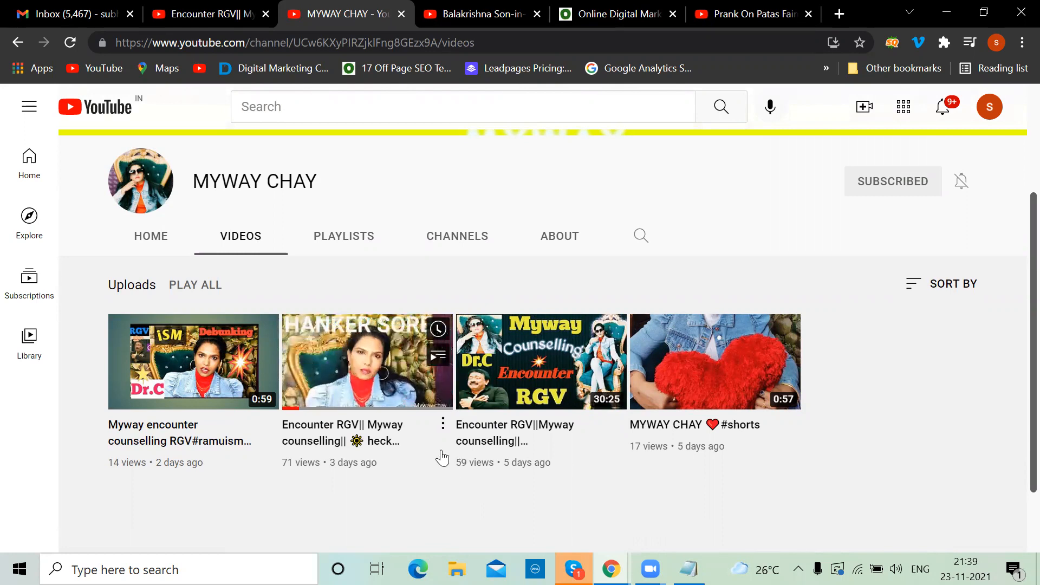
- Open the 30:25 "Encounter RGV||Myway counselling" video in a new tab, pause it and copy its URL
right_click(352, 428)
left_click(257, 476)
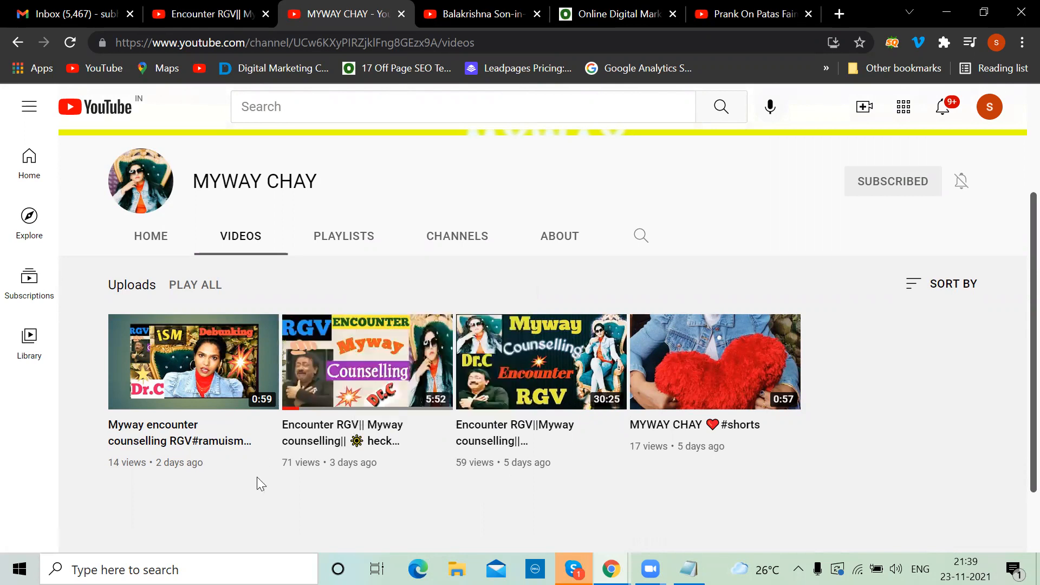
right_click(477, 425)
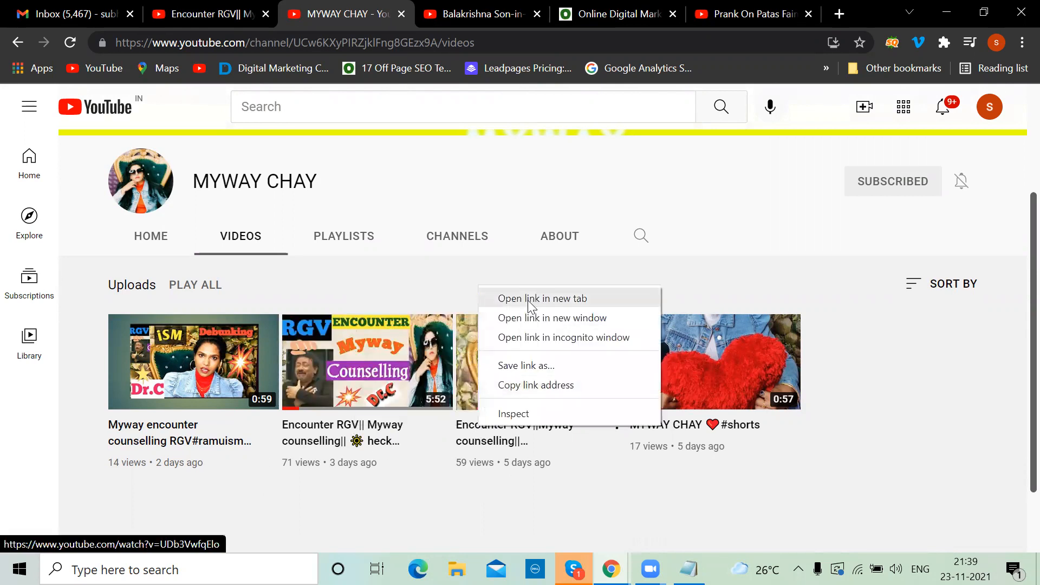
left_click(528, 300)
left_click(384, 19)
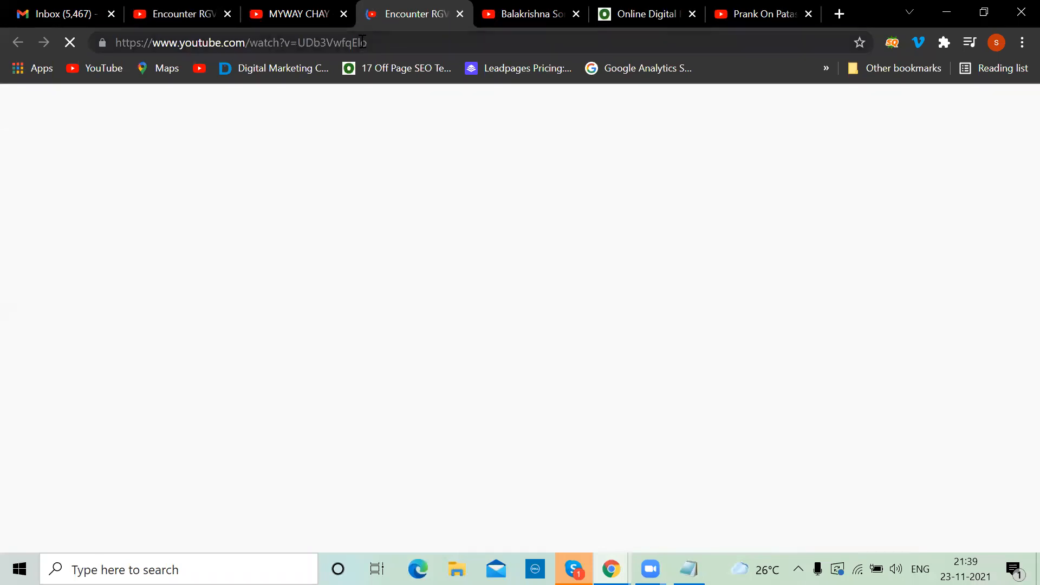
left_click(110, 429)
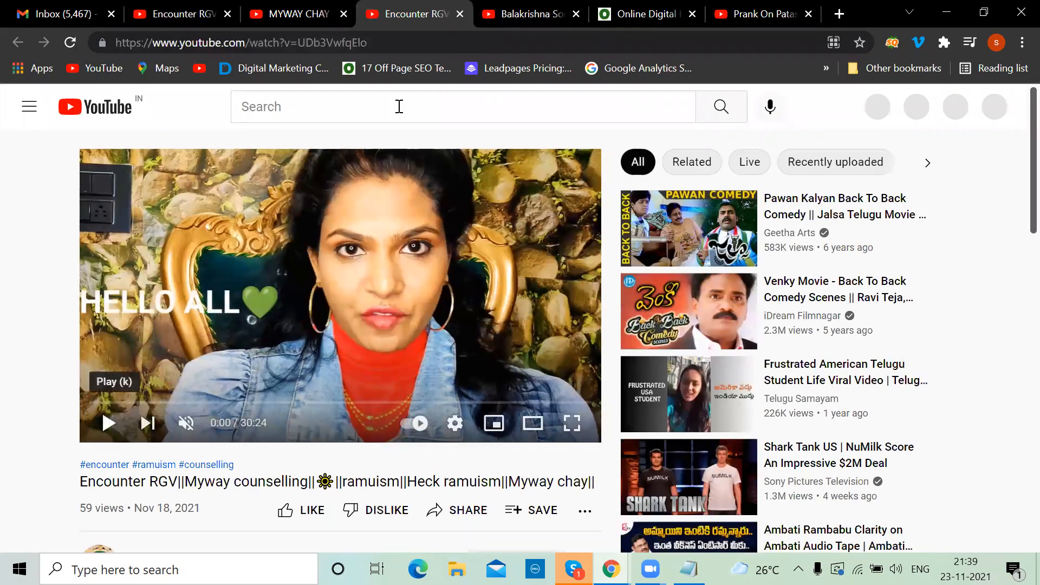
left_click(390, 41)
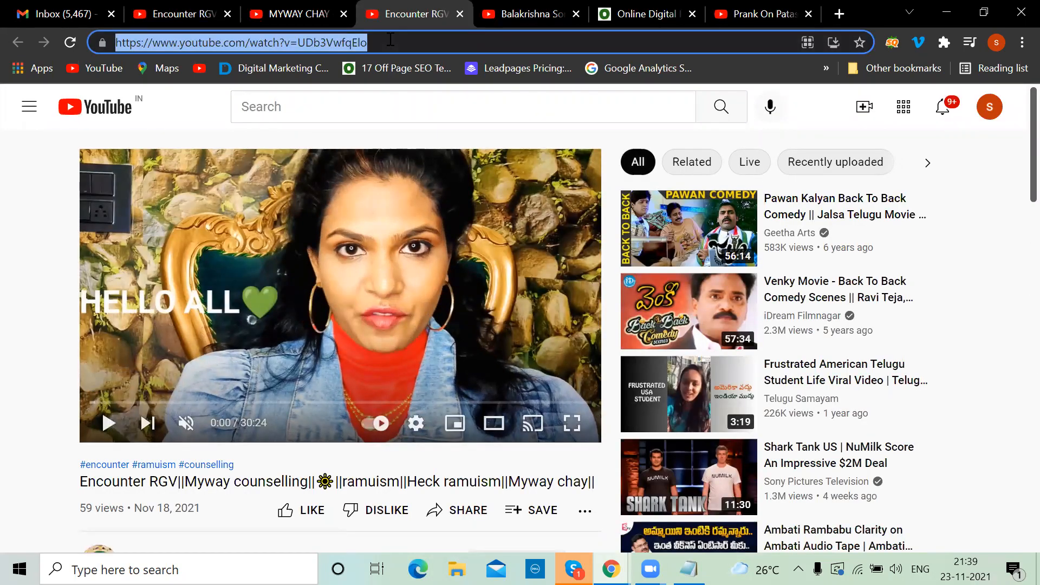
- Back in the Google Ads campaign, add the copied video URL as the first related video and check its preview
key("alt+Tab")
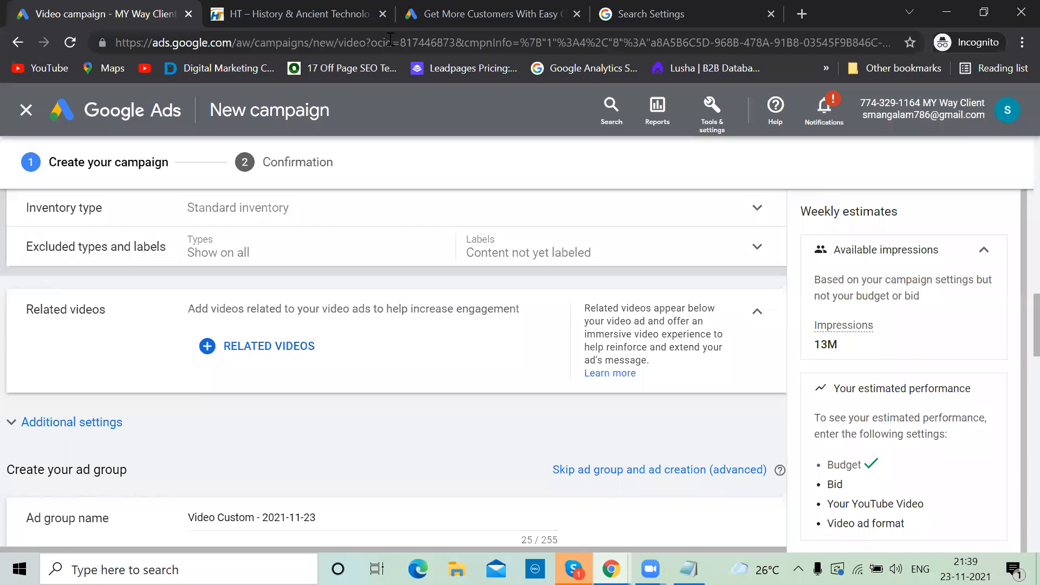
left_click(263, 348)
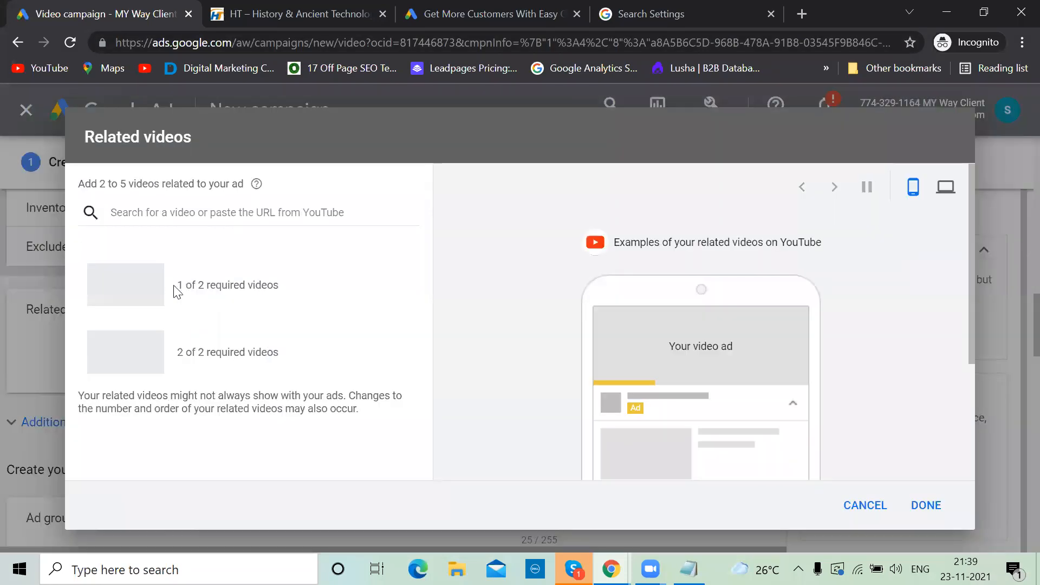
key("ctrl+v")
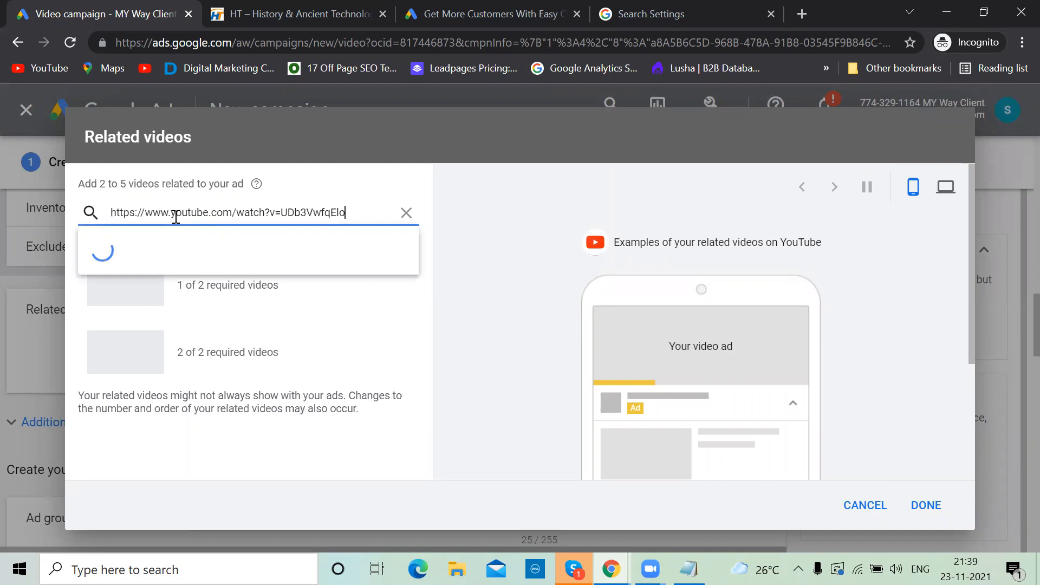
left_click(206, 273)
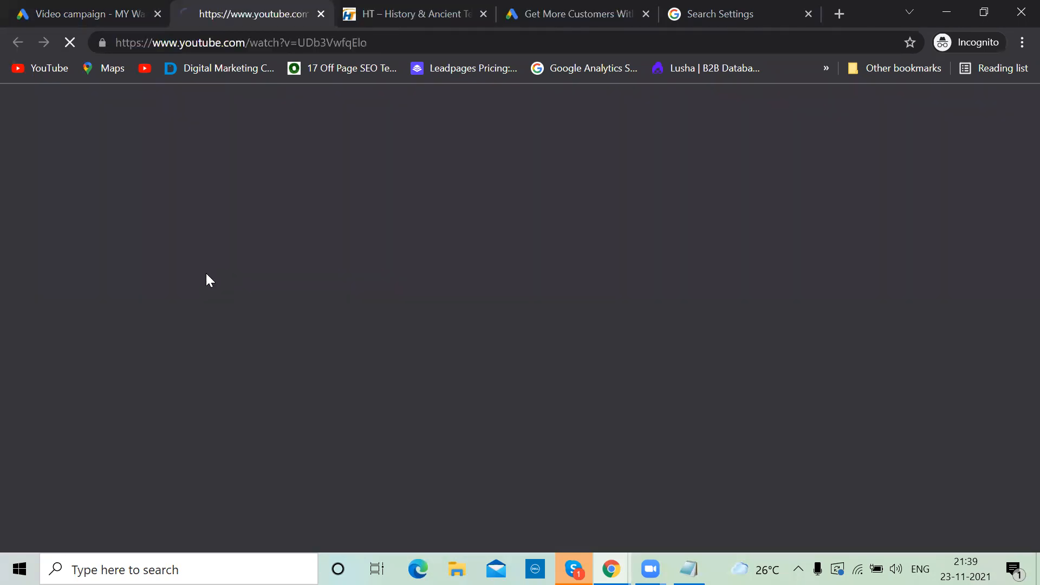
left_click(320, 14)
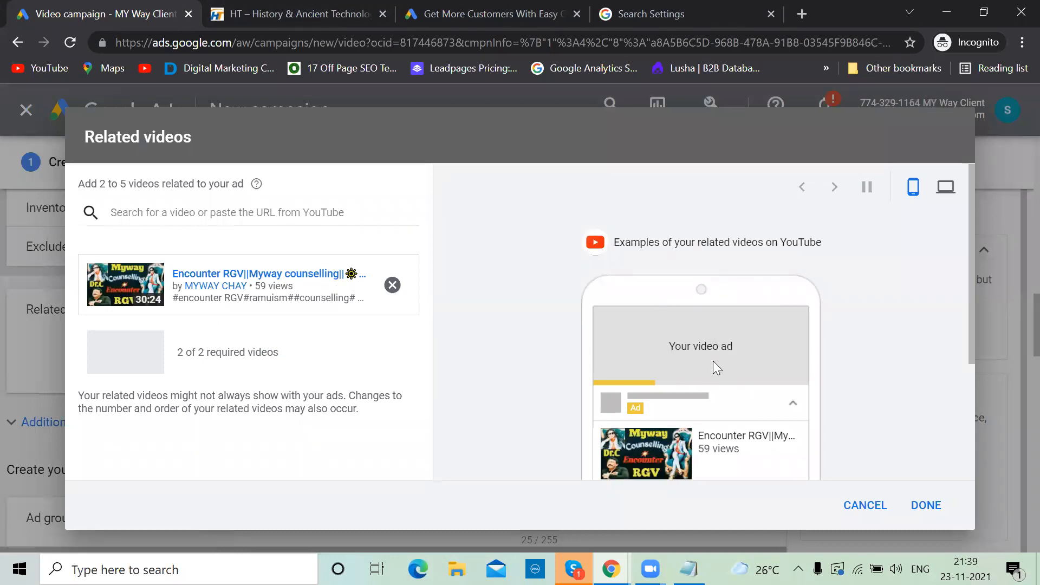
scroll(702, 359, "down", 2)
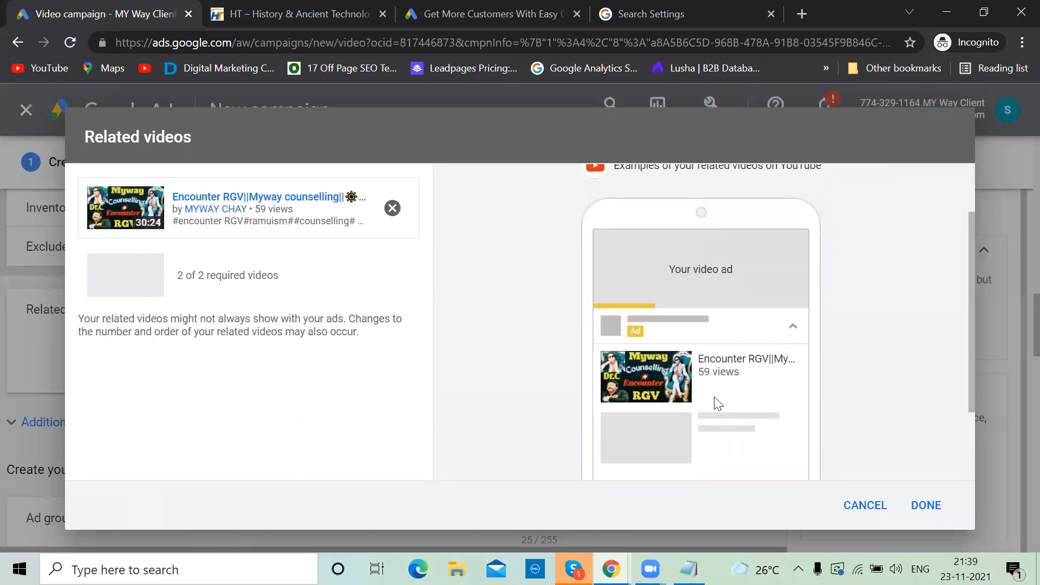
scroll(718, 403, "up", 2)
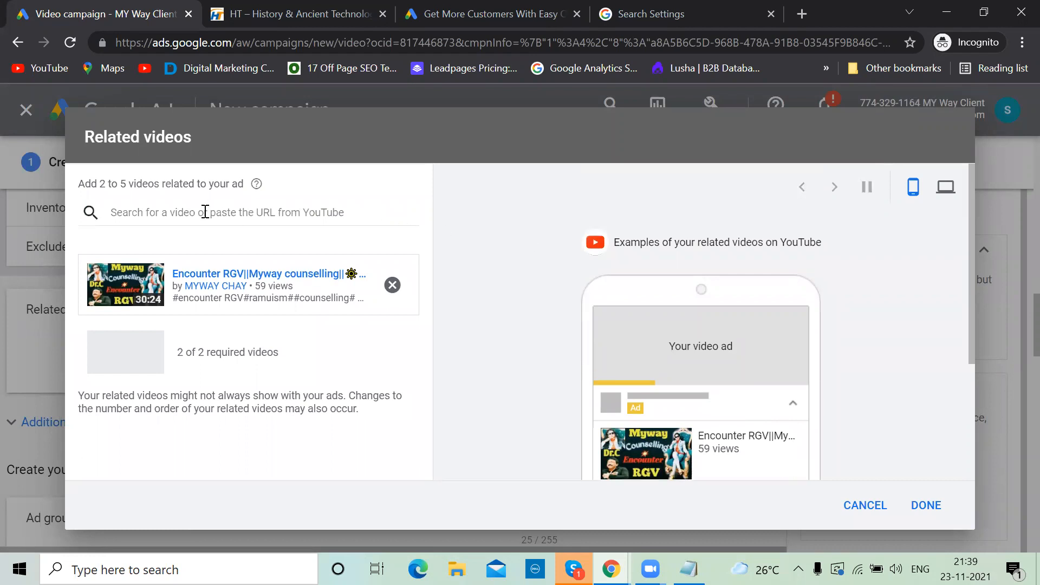
- On YouTube, open the 0:59 "Myway encounter counselling RGV" video from the MYWAY CHAY uploads, pause it and copy its URL
key("alt+Tab")
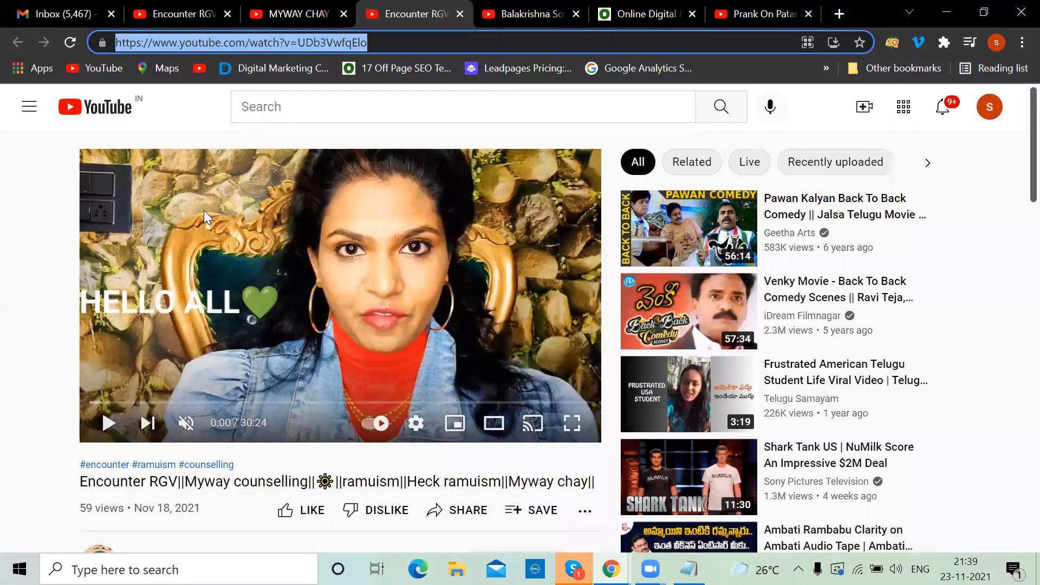
left_click(287, 7)
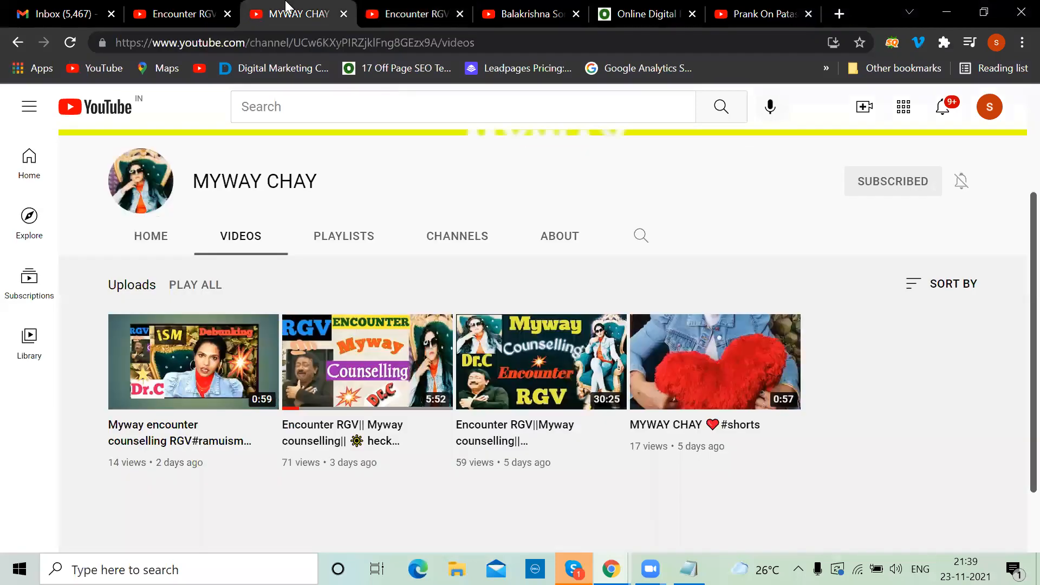
left_click(167, 437)
left_click(109, 423)
left_click(347, 47)
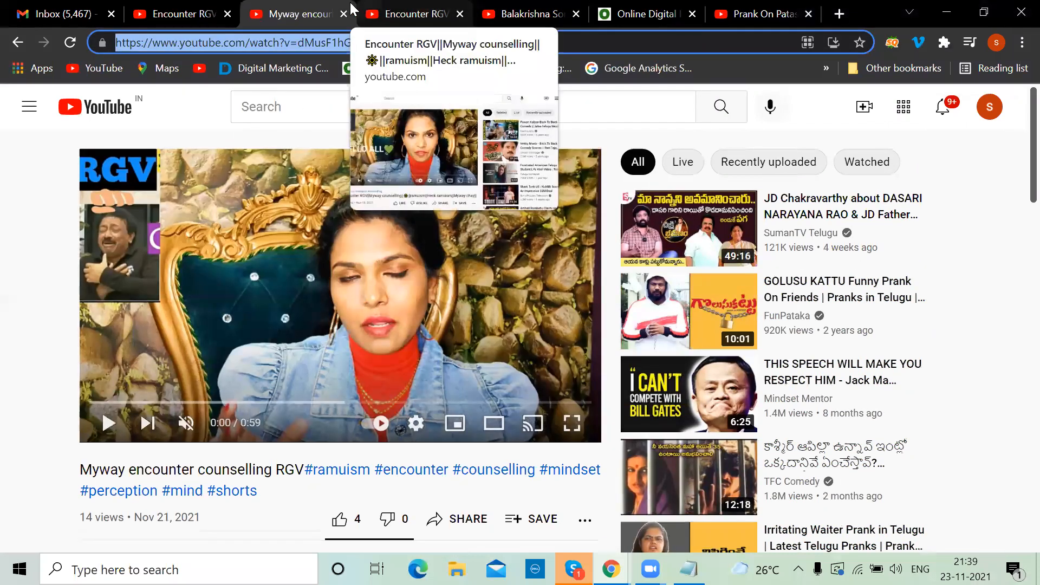
- Back in the Google Ads campaign, add the copied video URL as the second related video, check the preview and save the related videos
key("alt+Tab")
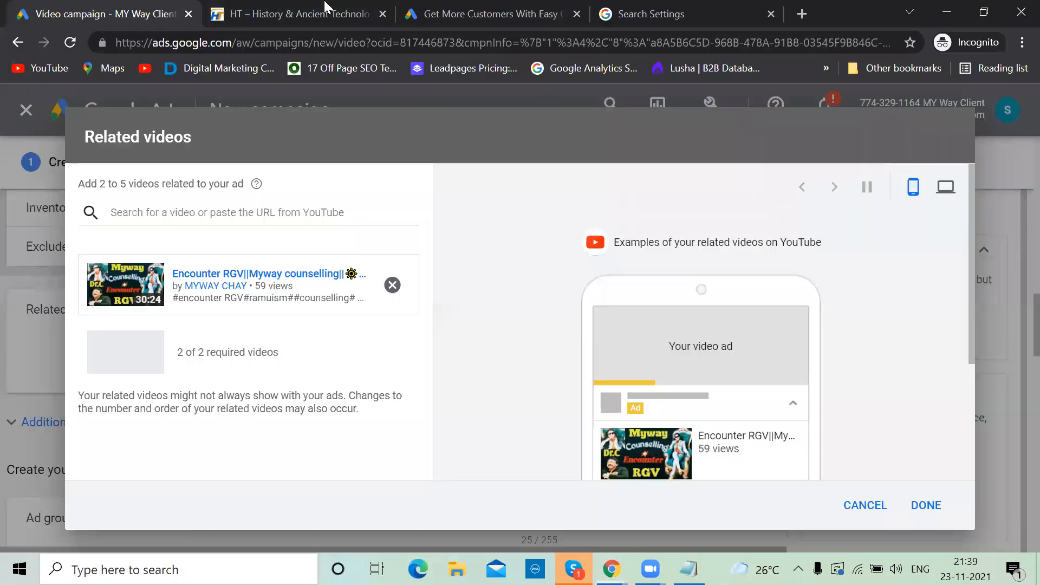
type("https://www.youtube.com/watch?v=4MusFYk6eYI")
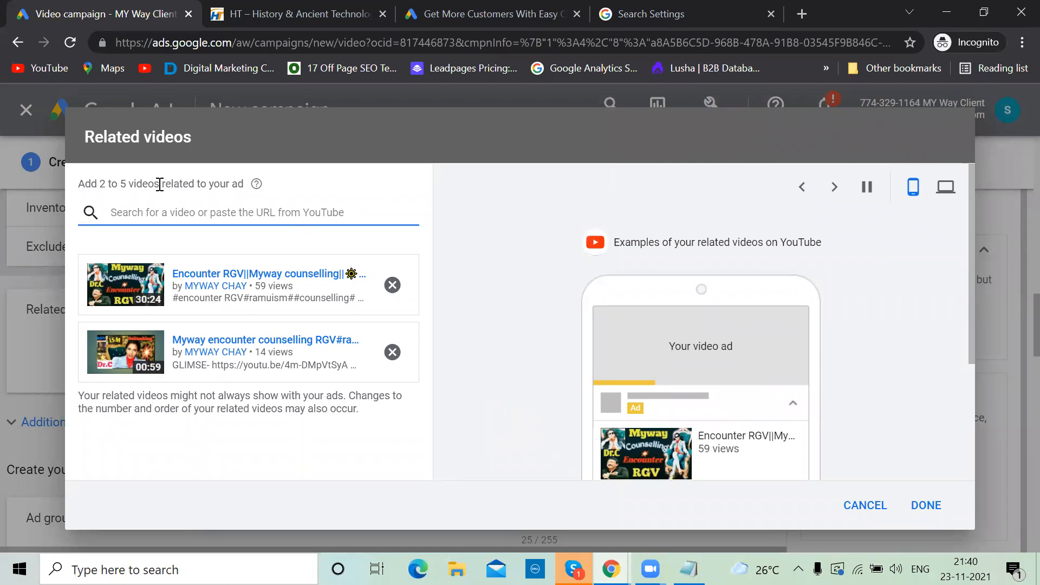
scroll(476, 380, "down", 1)
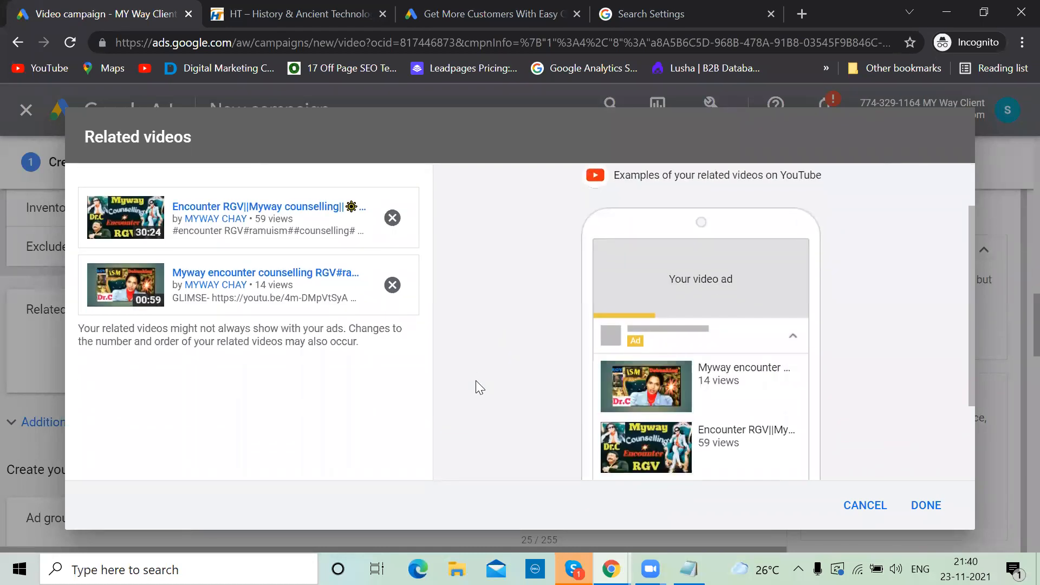
scroll(475, 380, "down", 1)
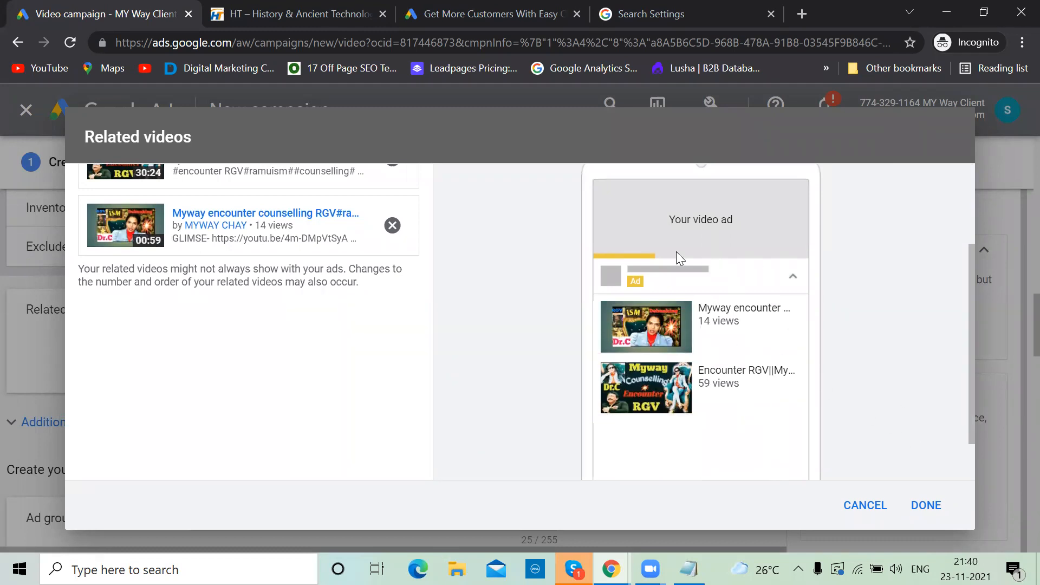
left_click(927, 506)
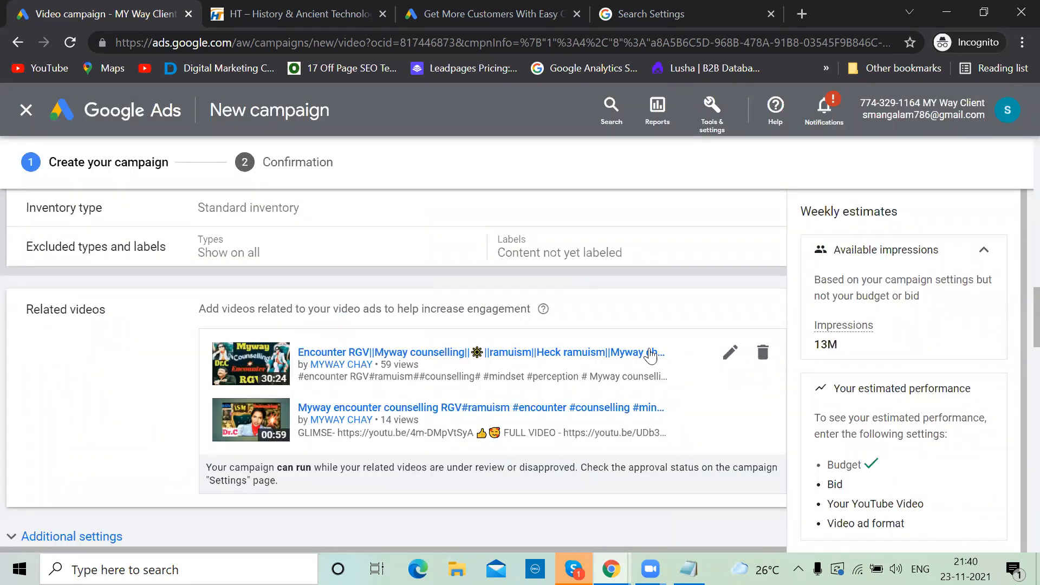
- Expand the campaign's additional settings below the related videos and look over the listed options
scroll(645, 358, "down", 3)
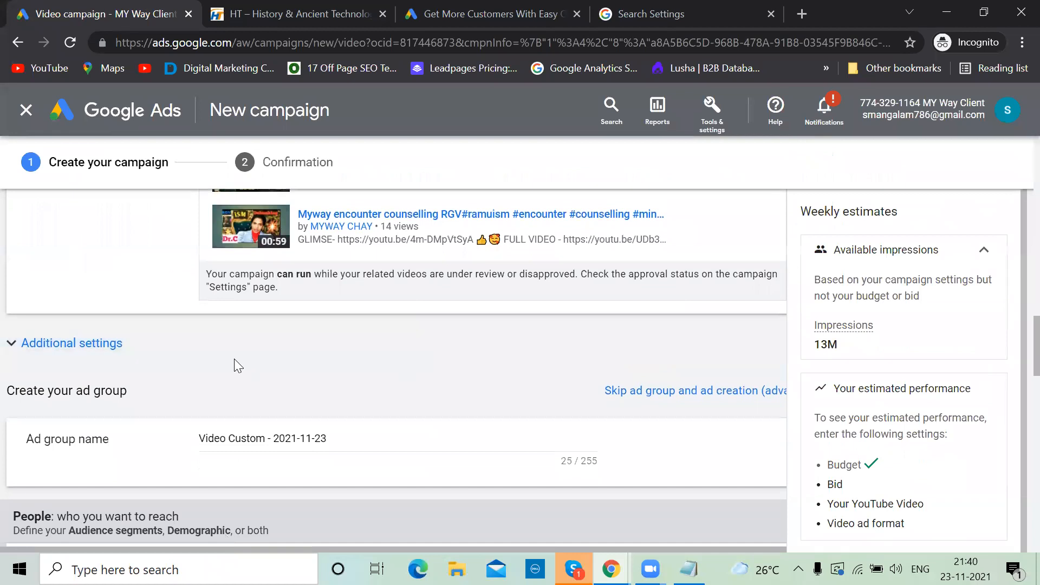
left_click(21, 351)
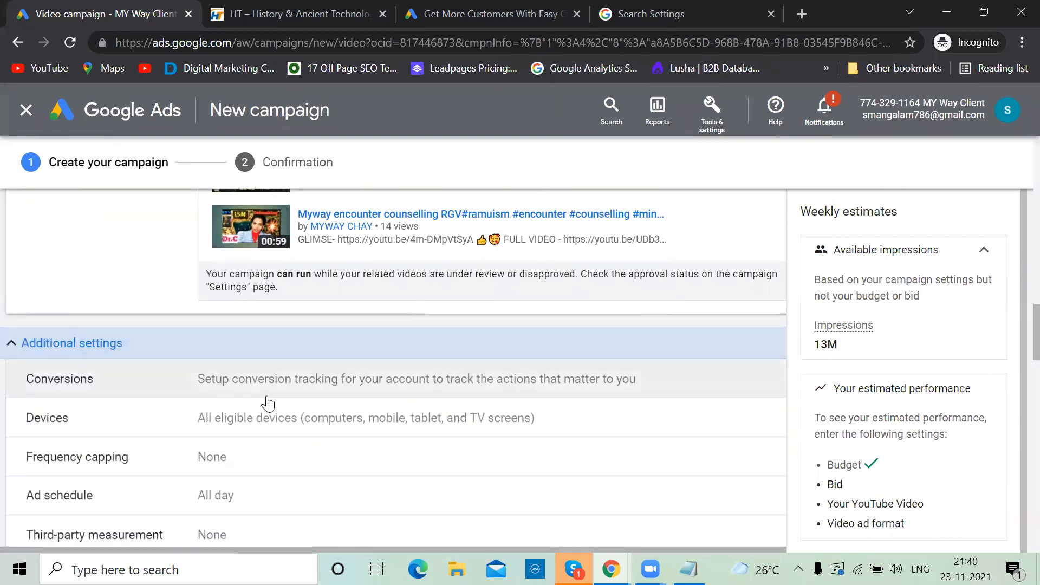
scroll(285, 422, "down", 1)
scroll(284, 422, "down", 1)
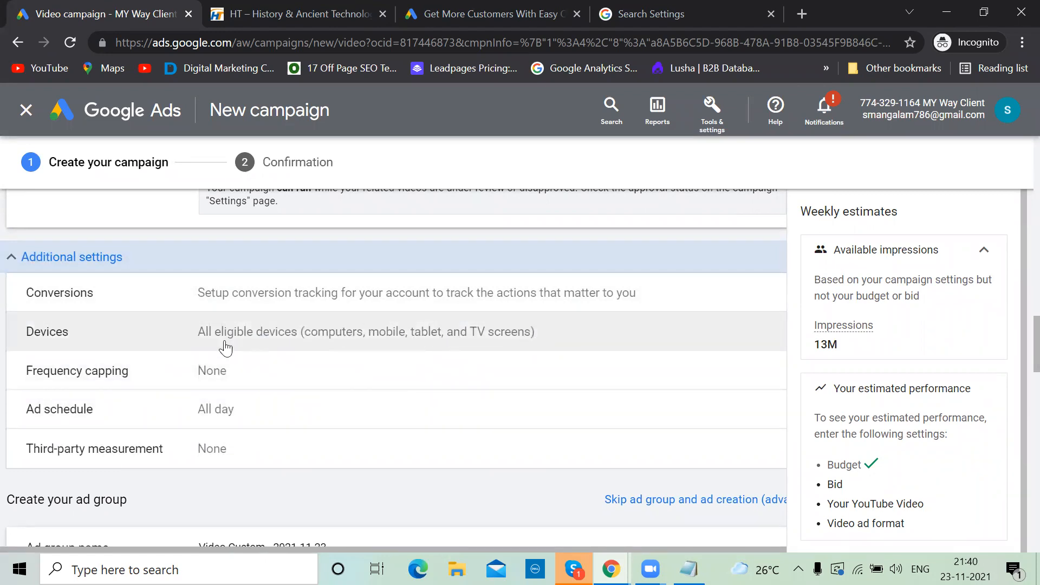
- Switch the campaign to specific device targeting, browse the Android device models and cancel the model selection
left_click(34, 333)
left_click(209, 380)
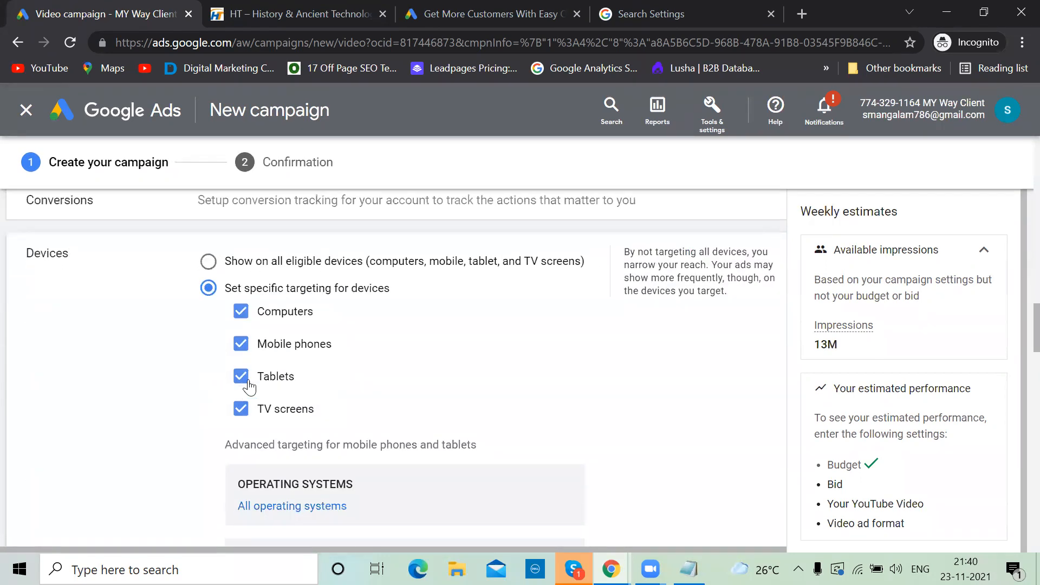
scroll(248, 387, "down", 3)
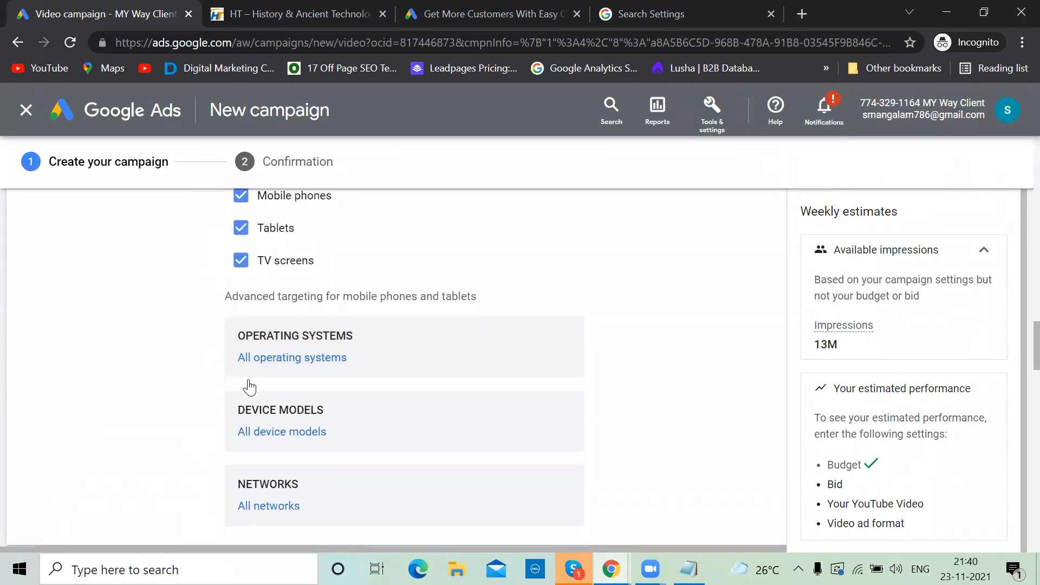
left_click(279, 436)
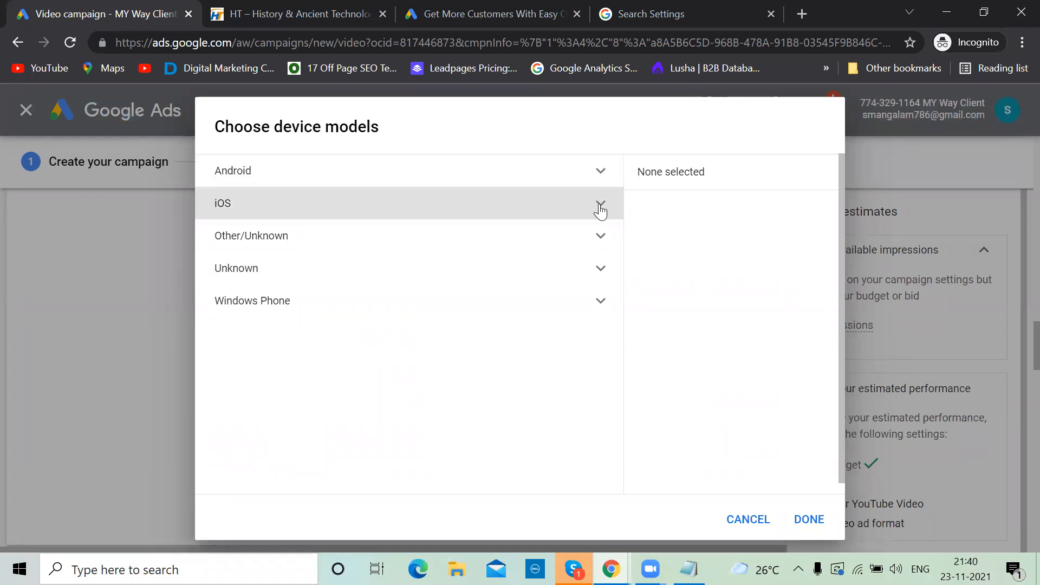
left_click(599, 171)
scroll(386, 380, "down", 10)
scroll(387, 381, "down", 8)
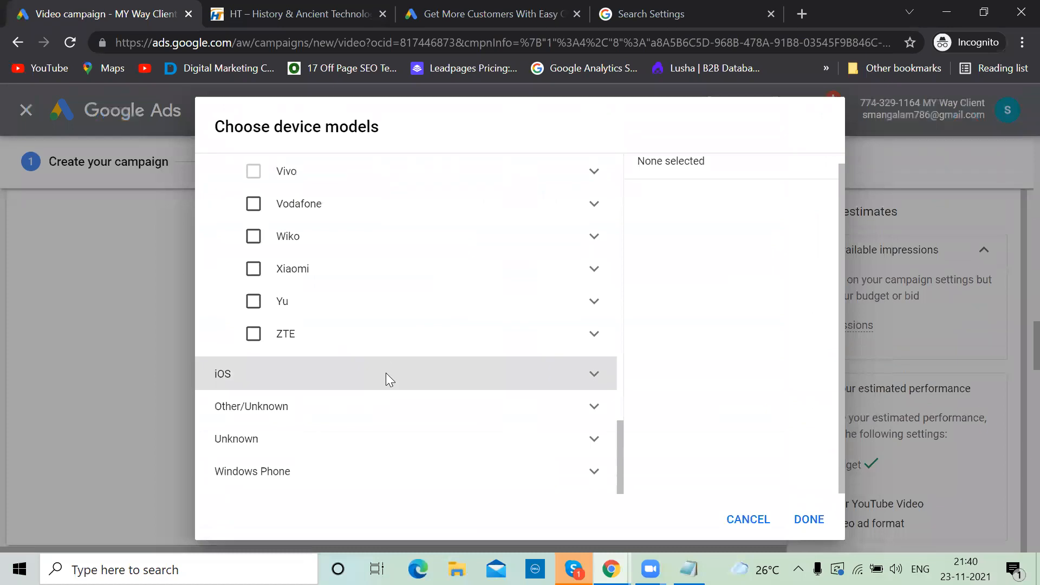
left_click(748, 518)
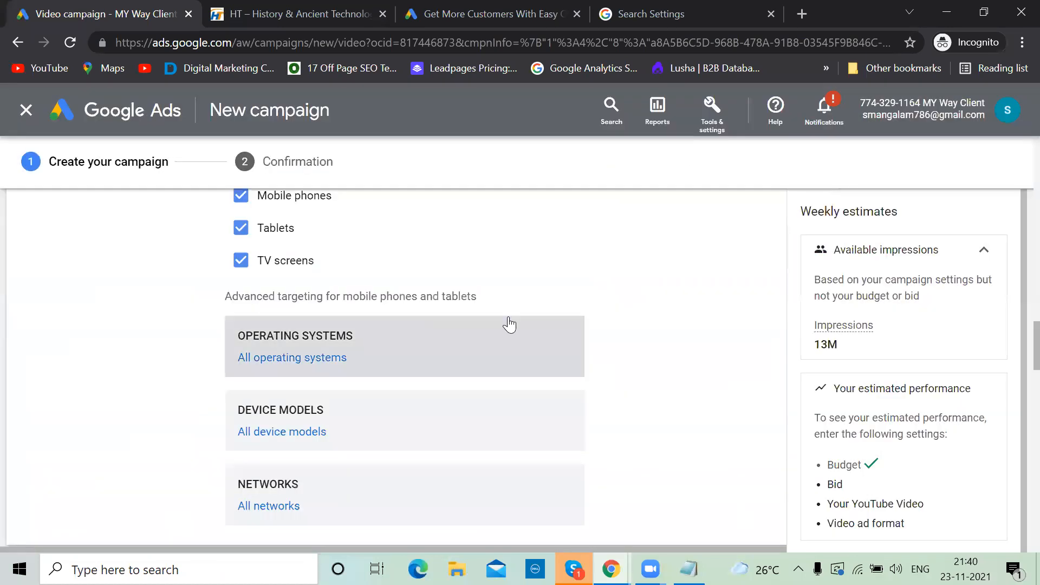
- Set the device targeting back to show ads on all eligible devices
scroll(509, 325, "up", 5)
scroll(508, 325, "down", 1)
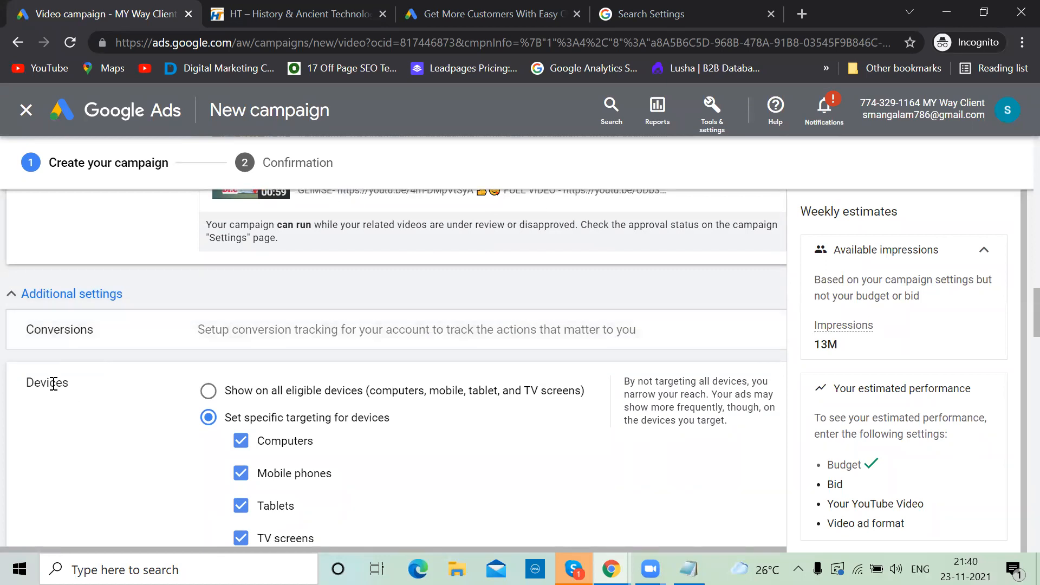
scroll(56, 390, "down", 6)
scroll(56, 390, "down", 4)
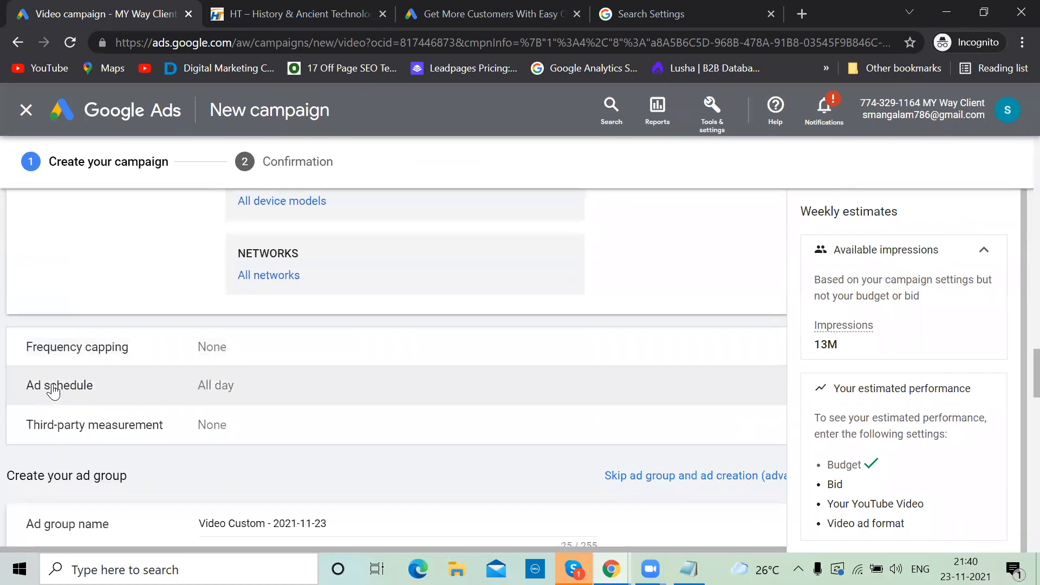
scroll(54, 391, "up", 9)
left_click(209, 220)
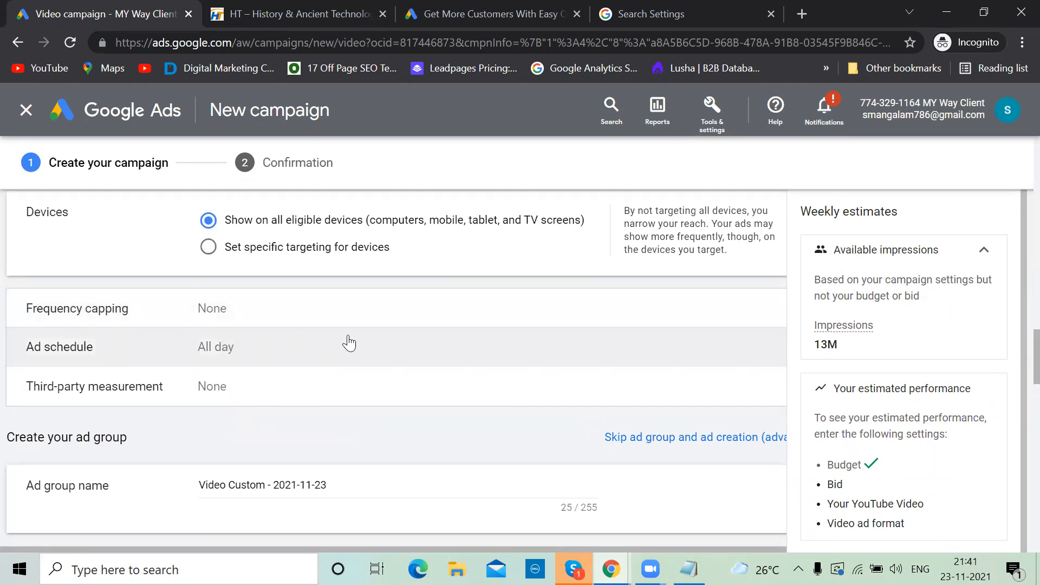
- Open the ad schedule settings and examine the available day options without choosing another one
left_click(84, 353)
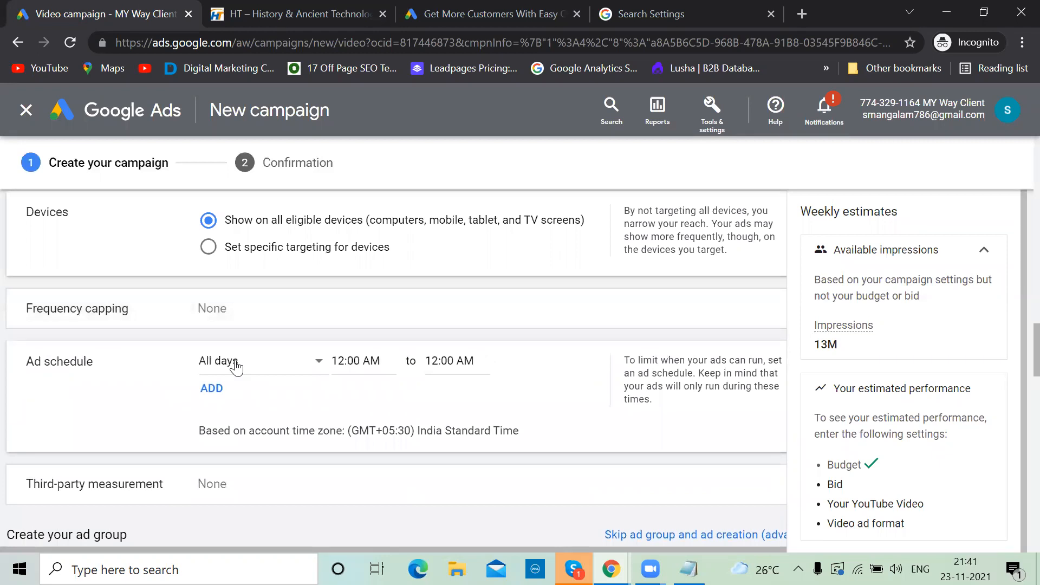
left_click(317, 363)
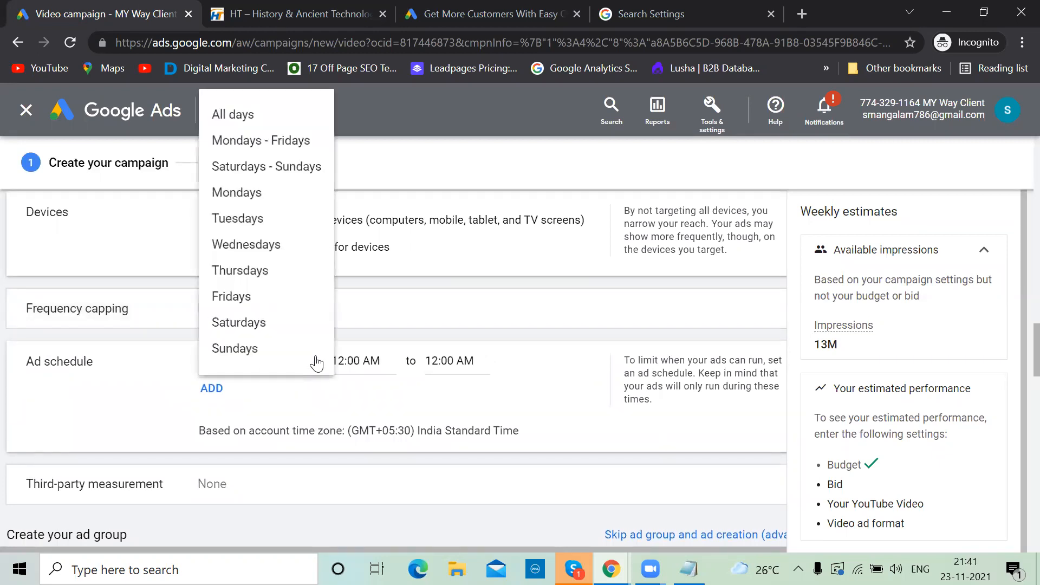
left_click(52, 321)
- Open the frequency capping settings and cap the impression frequency at 10 per day
left_click(52, 315)
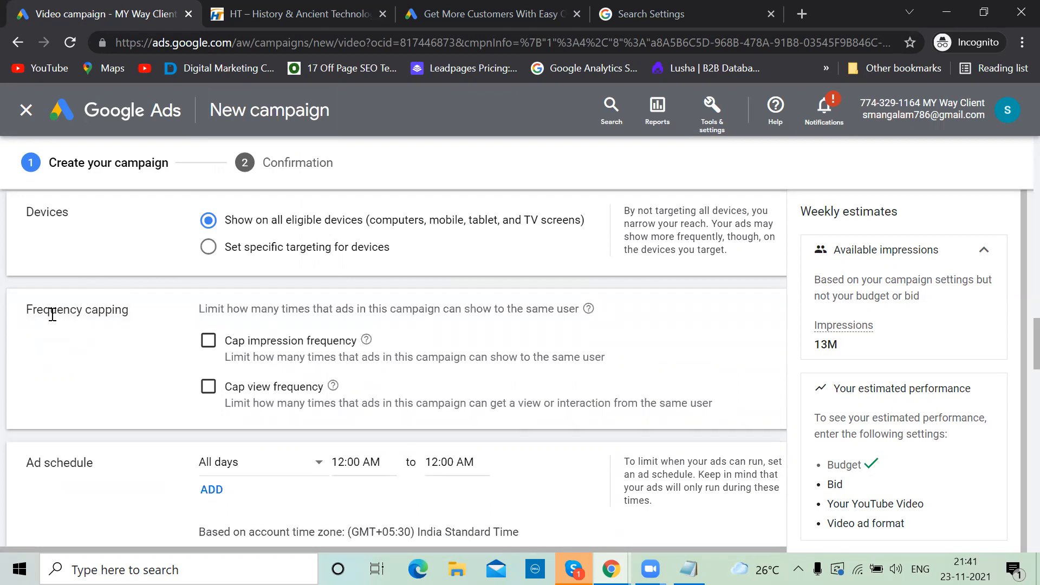
key("alt+Tab")
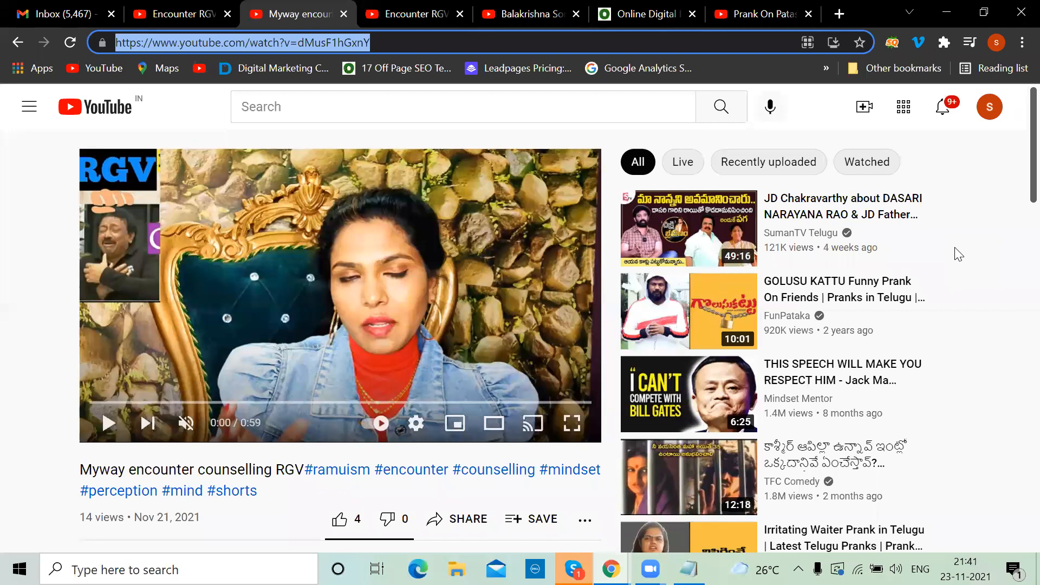
key("alt+Tab")
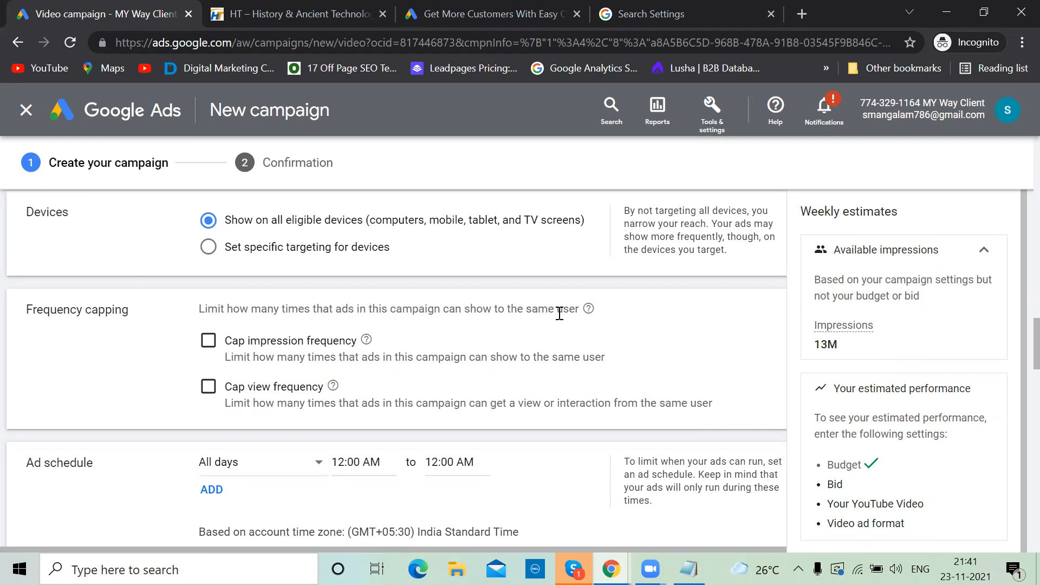
scroll(427, 307, "down", 1)
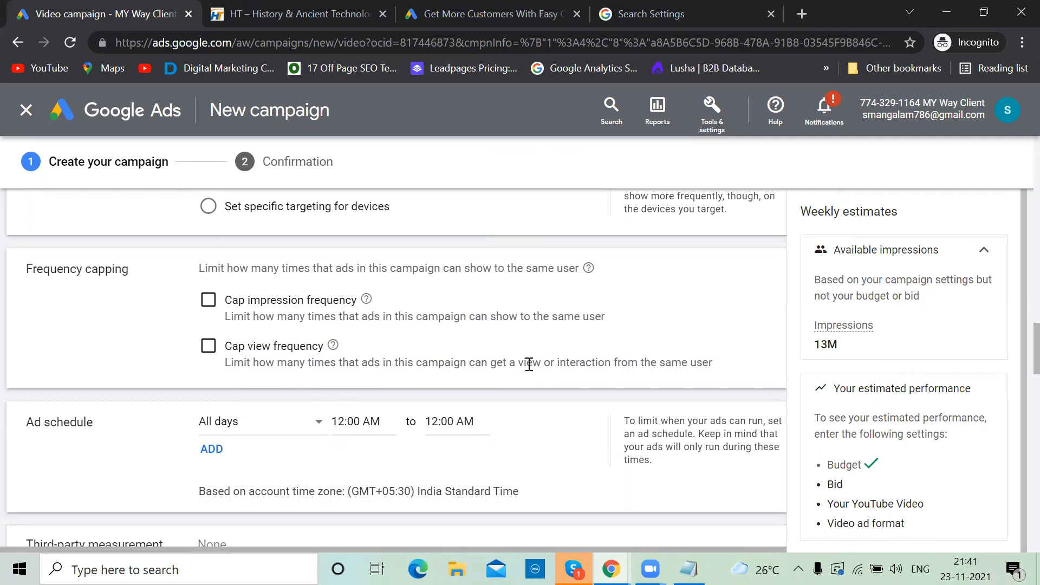
left_click(209, 301)
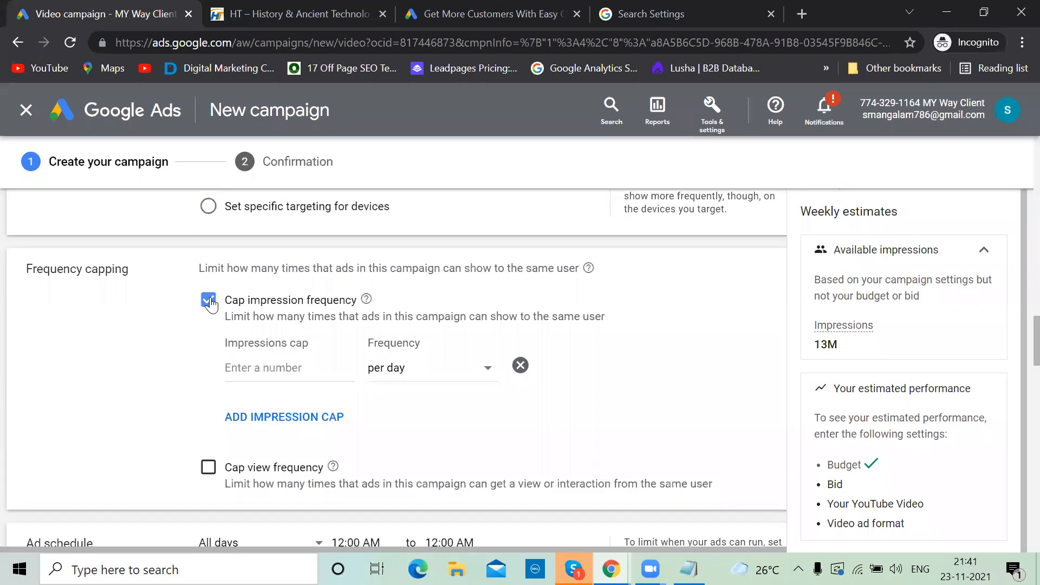
left_click(265, 368)
type("10")
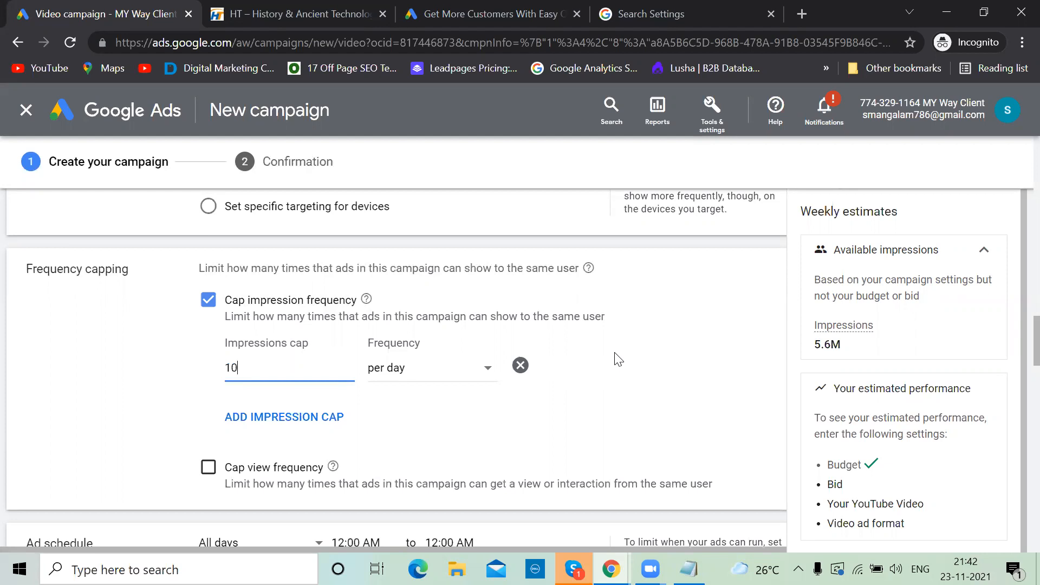
scroll(619, 359, "down", 3)
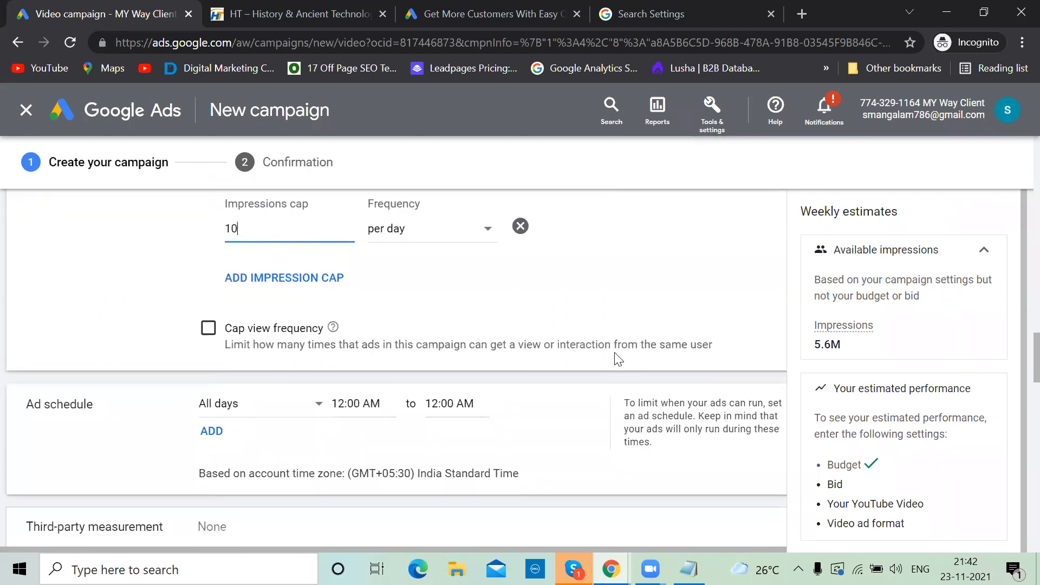
scroll(618, 359, "up", 3)
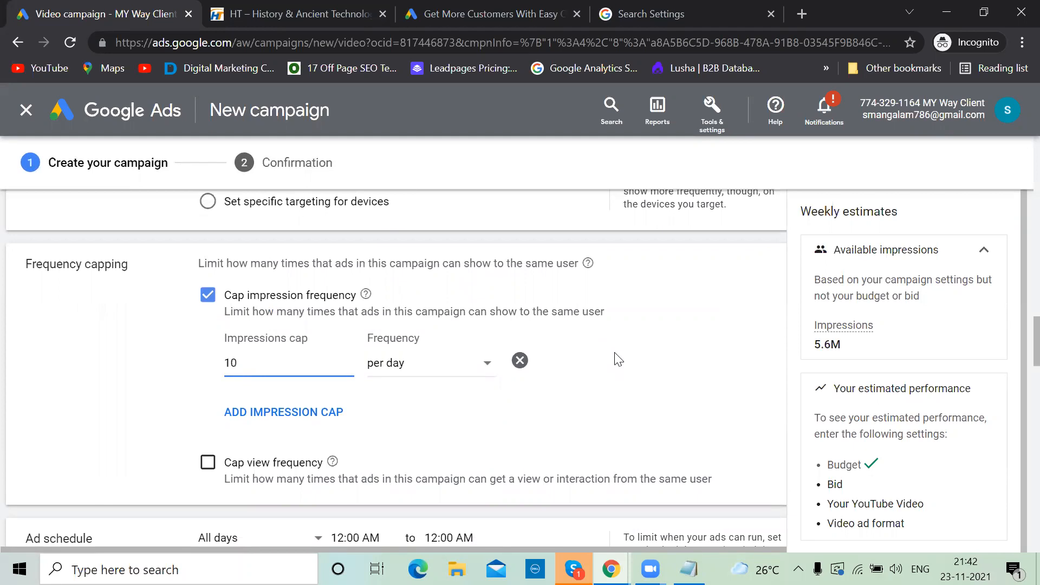
- Open the ad group's demographic targeting and exclude the 55 - 64 and 65+ age groups
scroll(619, 359, "down", 8)
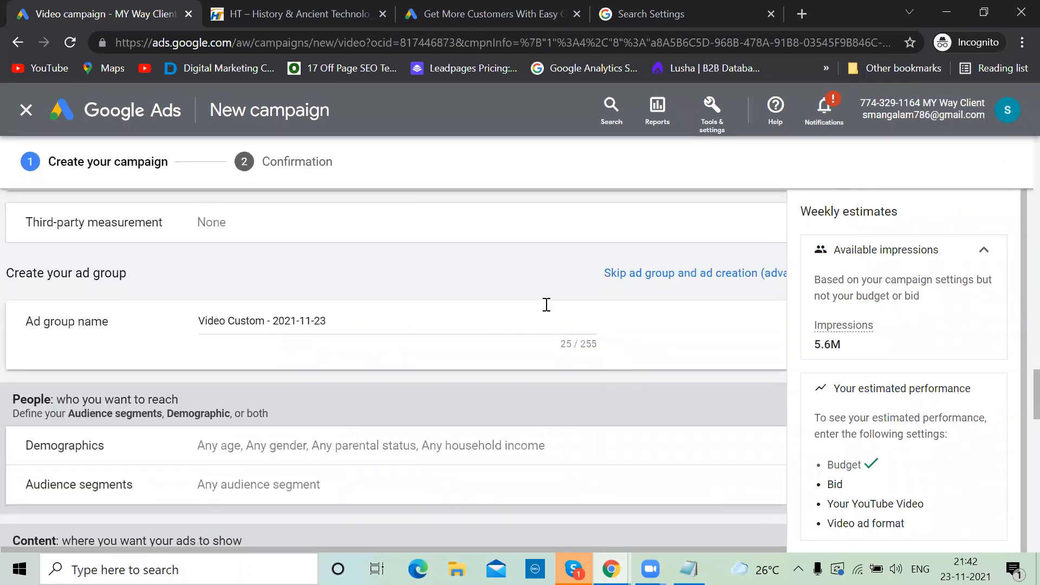
scroll(362, 330, "down", 5)
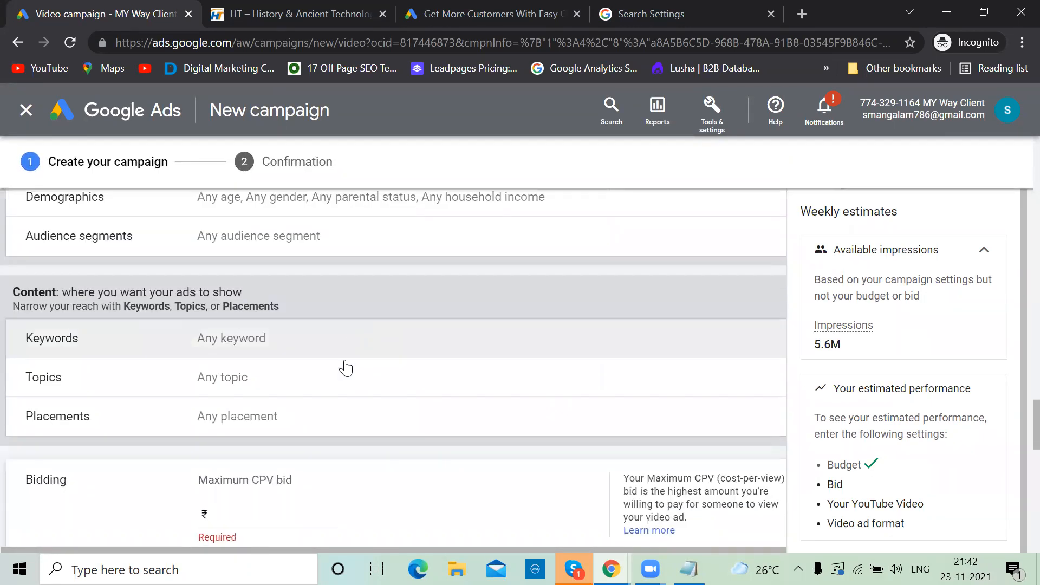
scroll(346, 368, "up", 2)
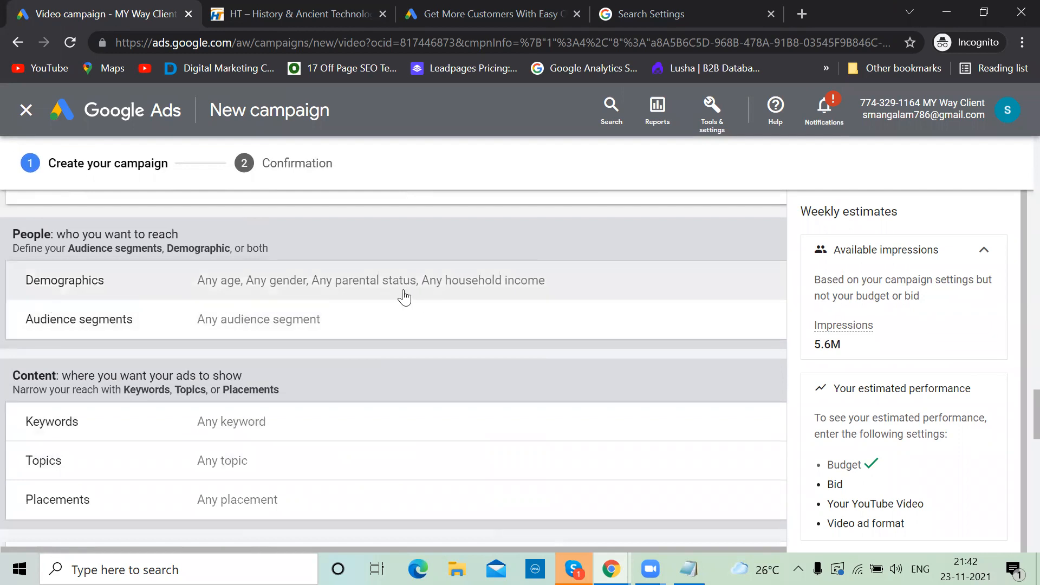
left_click(401, 293)
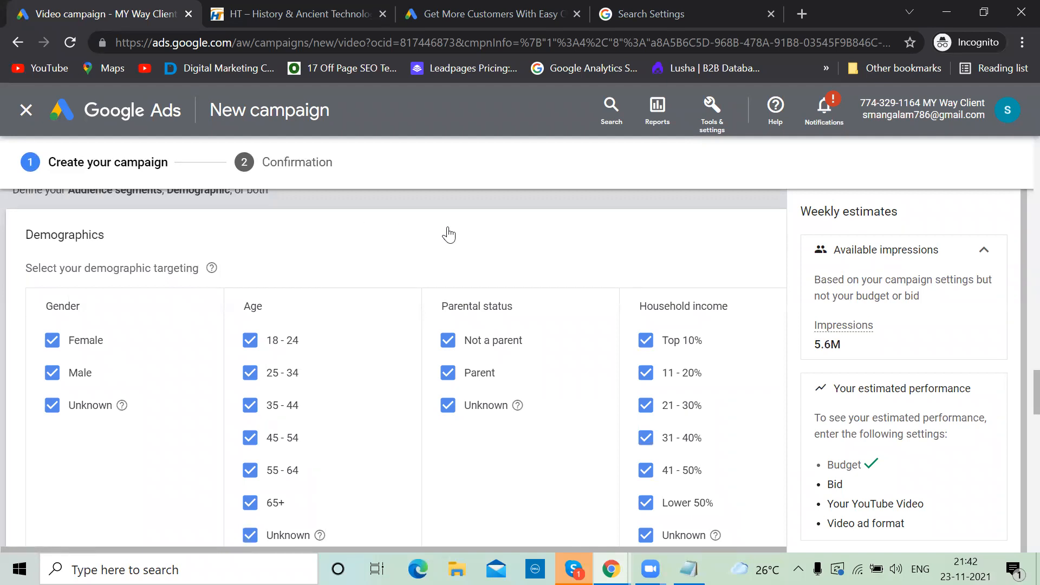
scroll(449, 234, "down", 1)
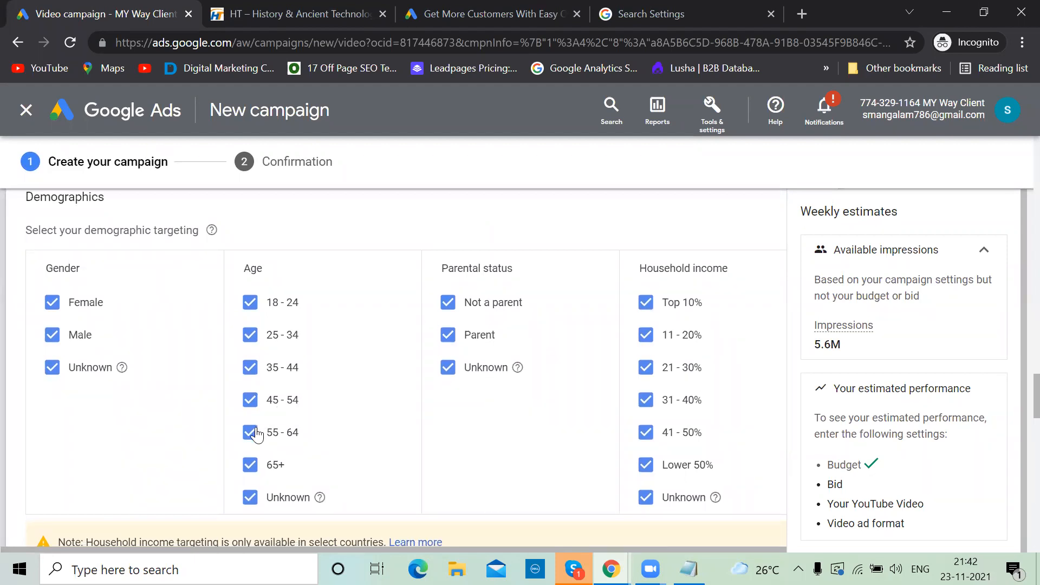
left_click(251, 432)
left_click(251, 466)
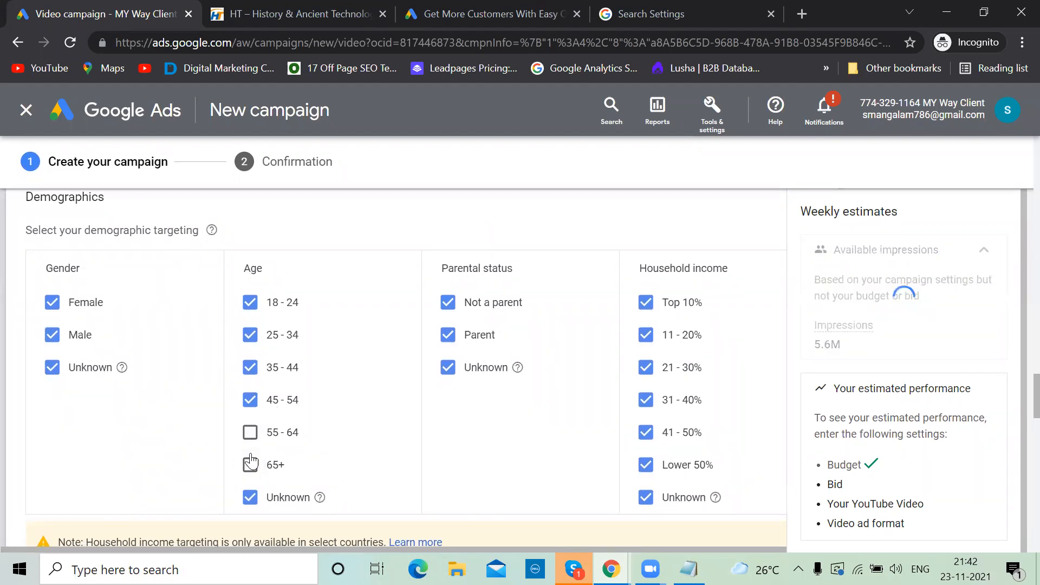
- Exclude the 45 - 54 and 18 - 24 age groups from the ad group's demographic targeting
left_click(250, 401)
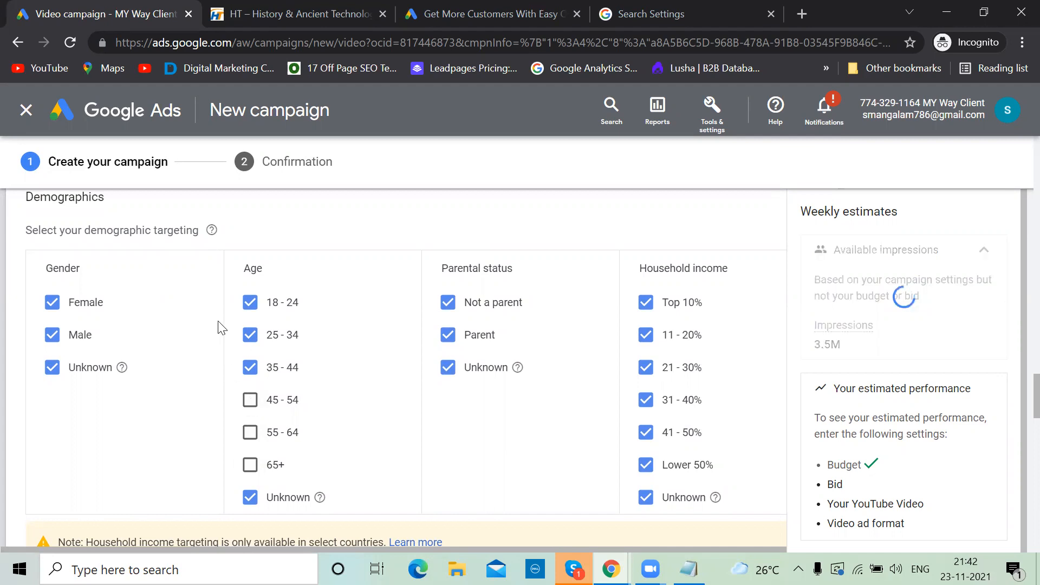
left_click(252, 306)
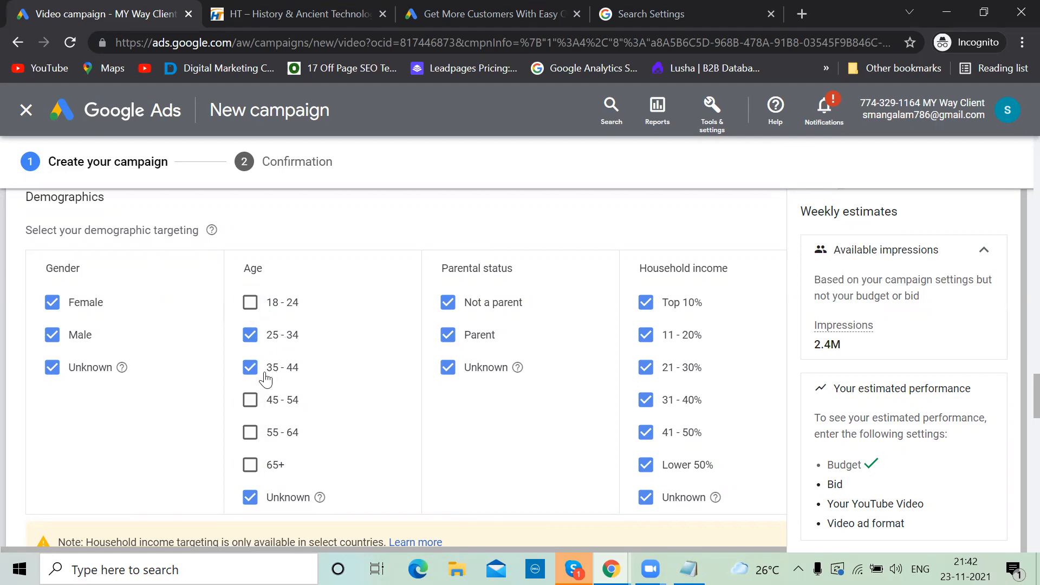
scroll(298, 378, "down", 1)
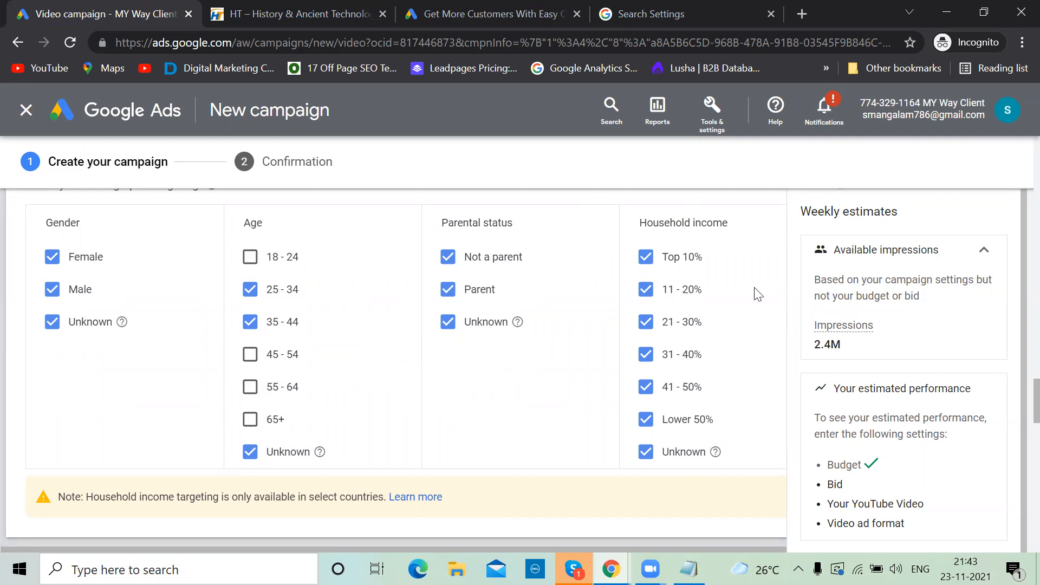
- Open the ad group's keyword targeting and enter the keyword "digital marketing"
scroll(718, 395, "down", 5)
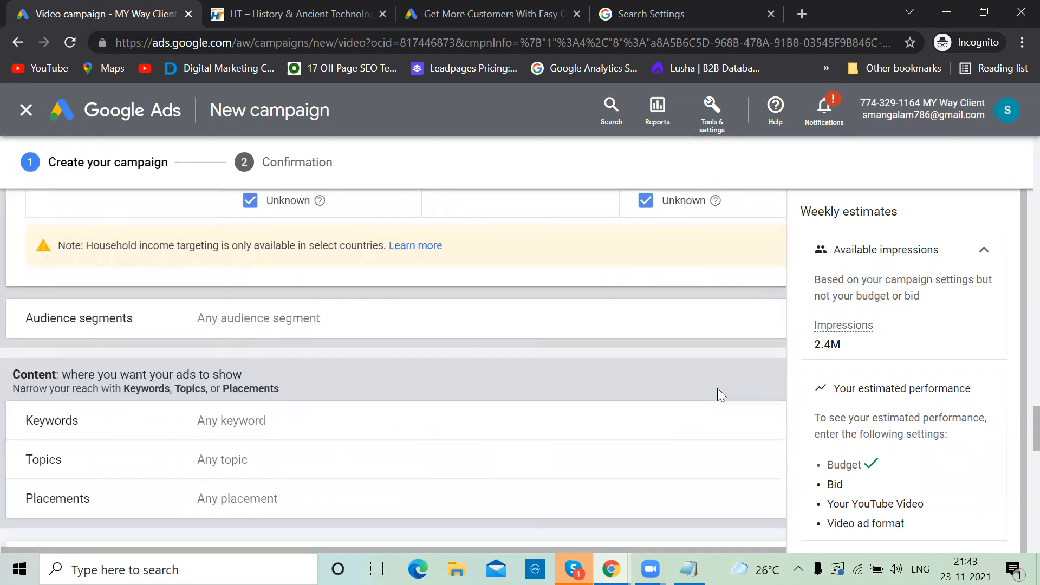
scroll(718, 395, "down", 3)
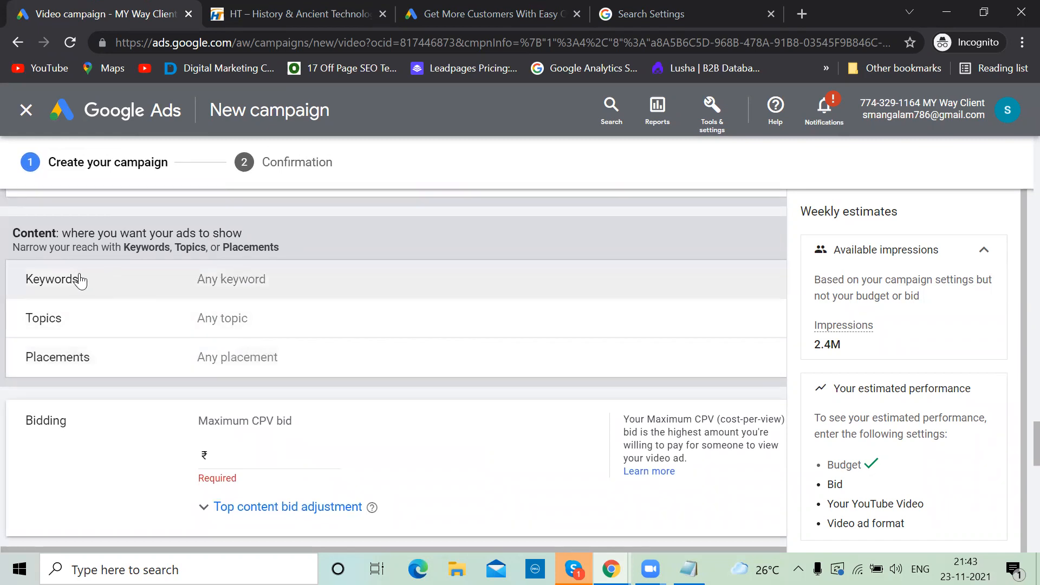
left_click(77, 280)
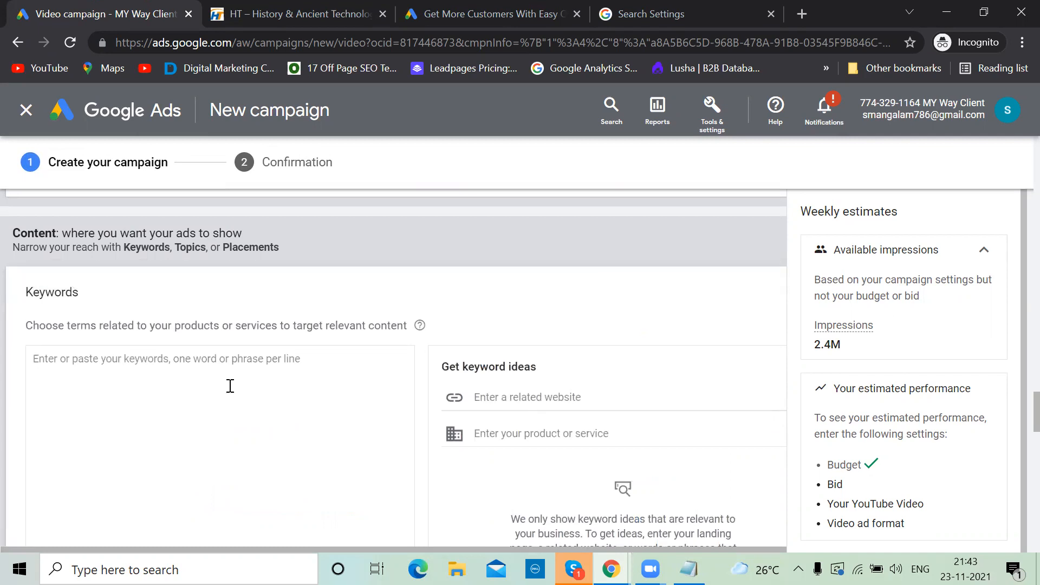
scroll(227, 385, "down", 2)
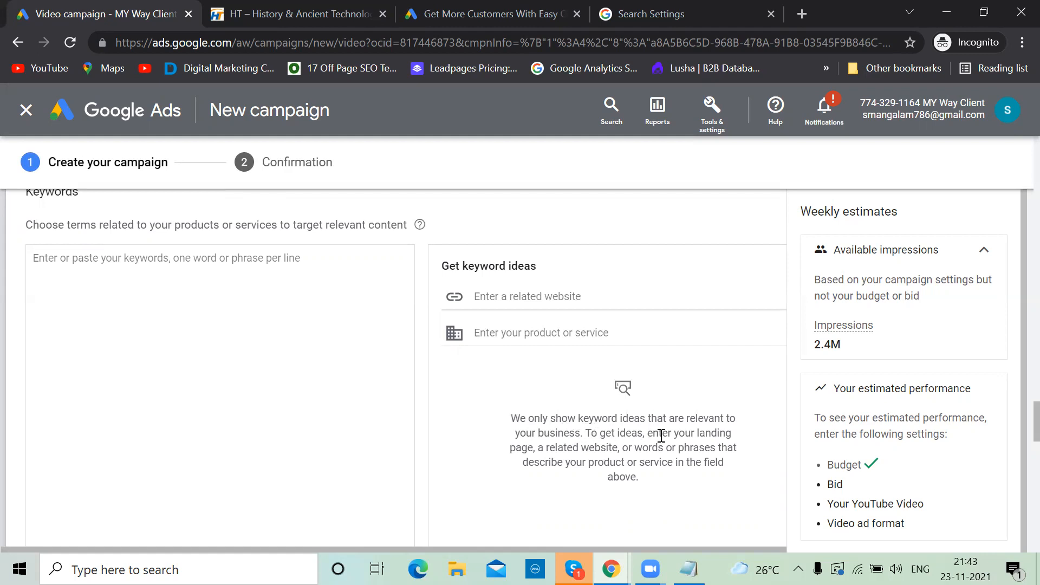
scroll(306, 367, "up", 1)
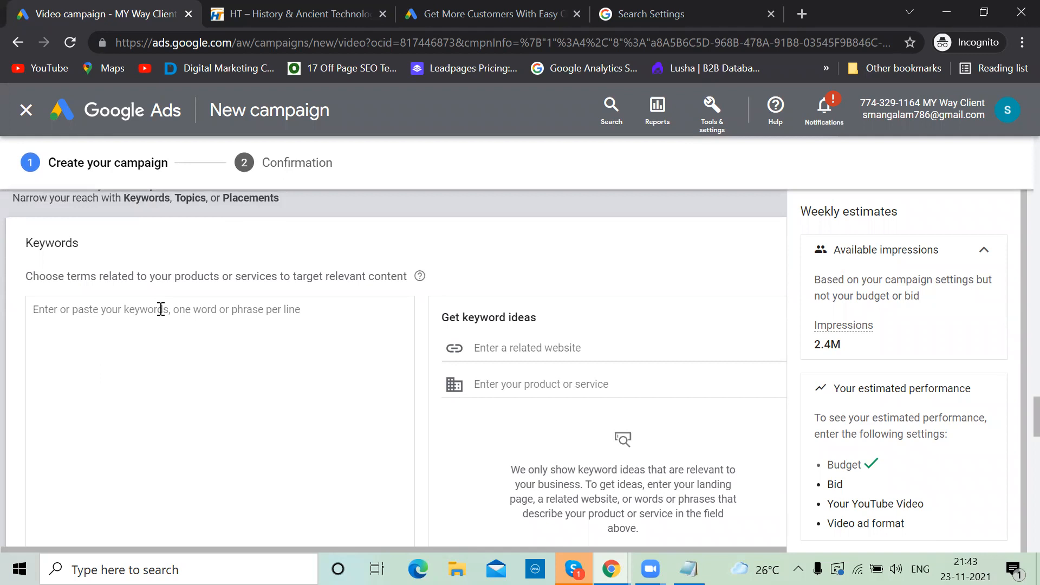
type("digital")
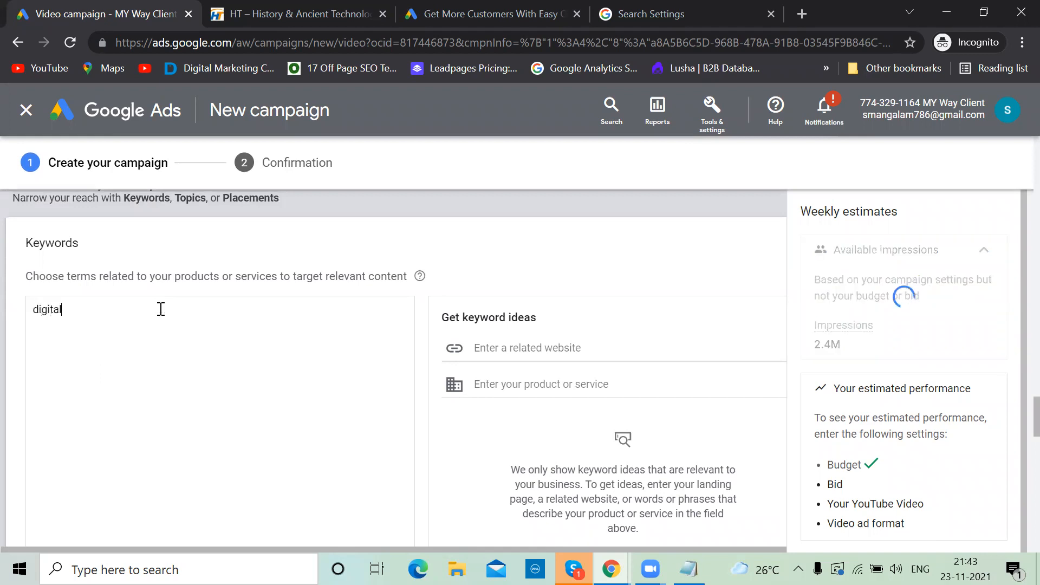
type(" marketing")
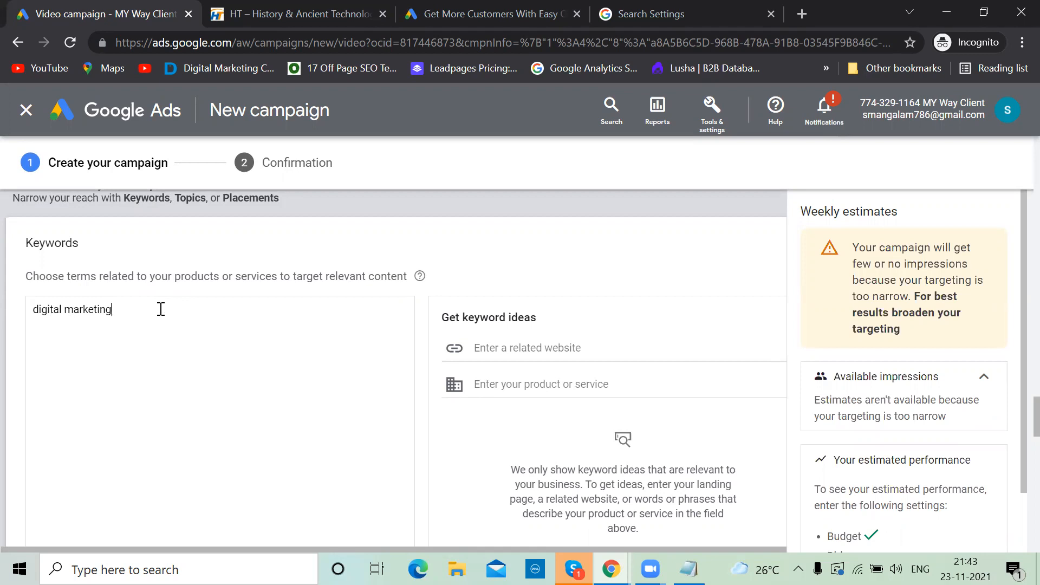
- Remove the entered keyword so that the keyword list is empty
key("BackSpace")
key("BackSpace")
key("BackSpace")
key("BackSpace")
key("BackSpace")
key("BackSpace")
key("BackSpace")
key("BackSpace")
key("BackSpace")
key("BackSpace")
key("BackSpace")
key("BackSpace")
key("BackSpace")
key("BackSpace")
key("BackSpace")
key("BackSpace")
key("BackSpace")
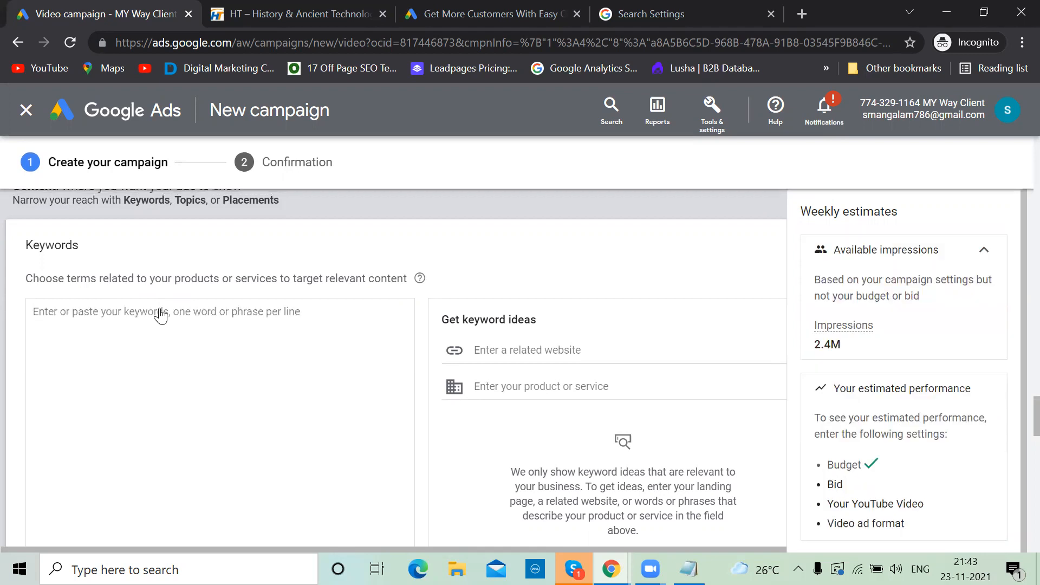
scroll(161, 314, "up", 3)
scroll(258, 378, "down", 3)
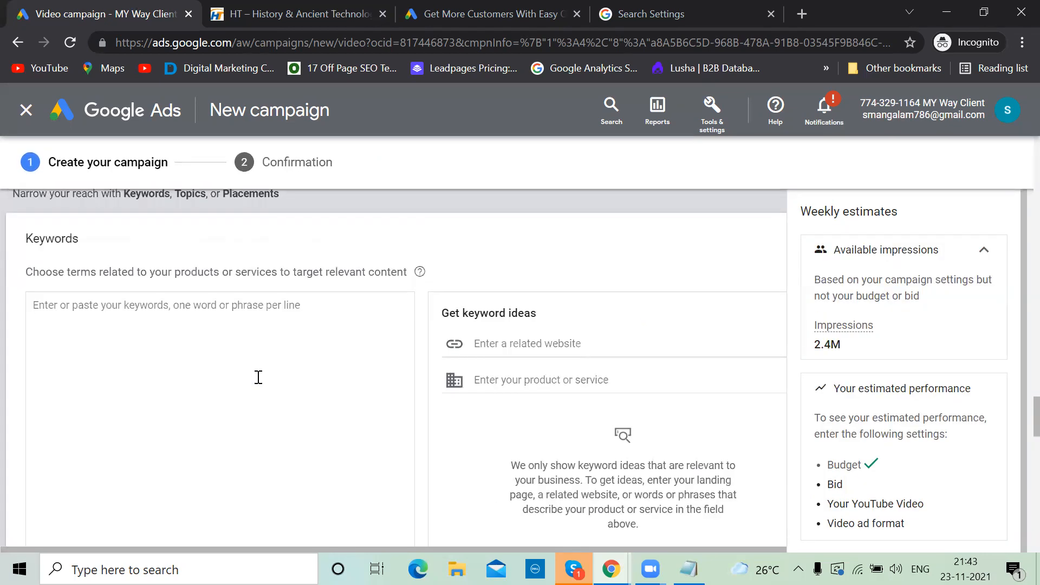
- Open the placement targeting and search for "online digital markeitng" among YouTube channels
scroll(259, 378, "down", 5)
scroll(260, 376, "up", 2)
scroll(259, 384, "down", 1)
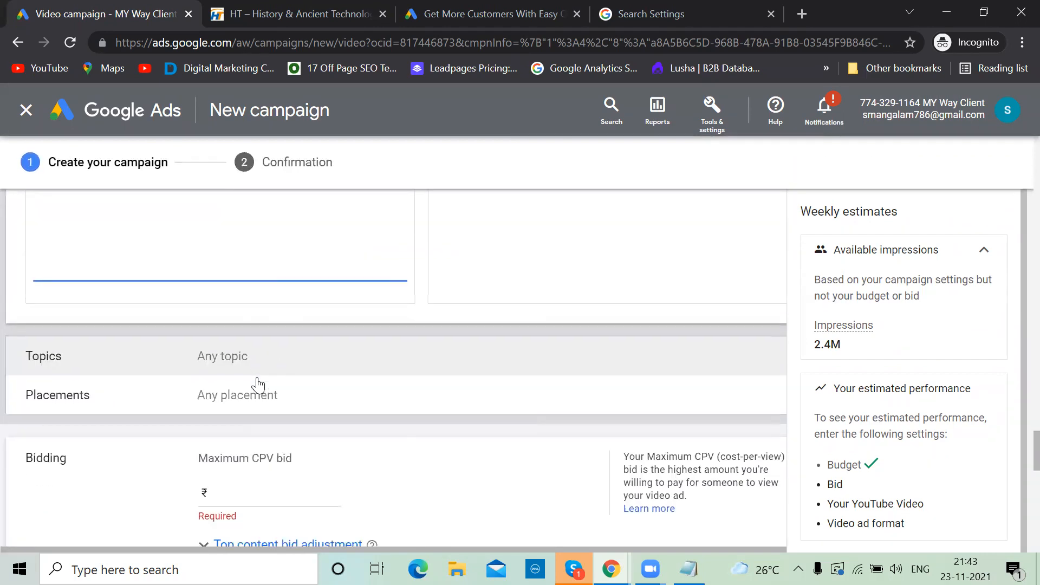
scroll(258, 385, "down", 1)
left_click(233, 347)
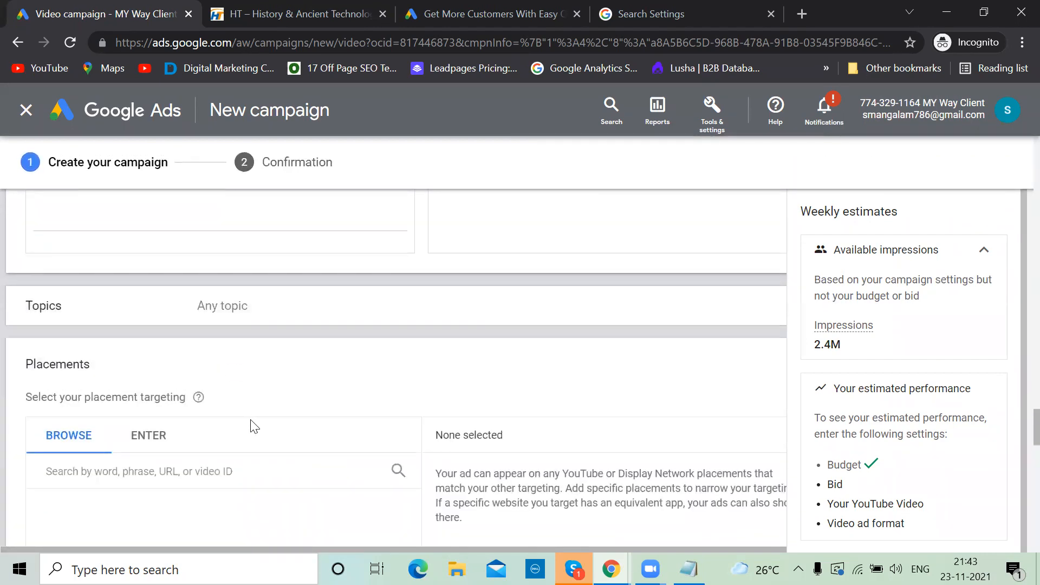
scroll(253, 426, "down", 2)
left_click(187, 361)
type("onl")
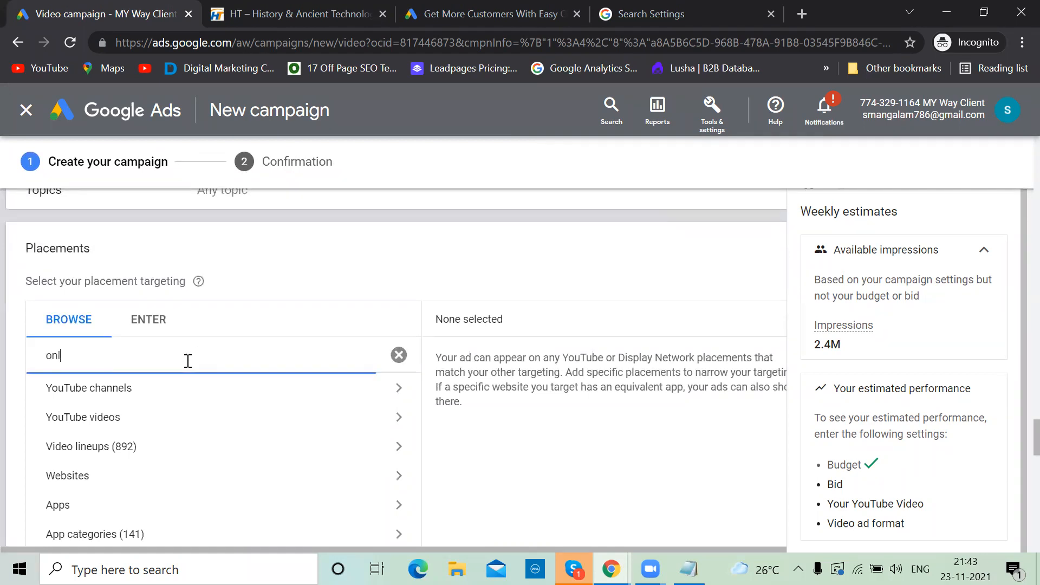
type("ine digital markeitng")
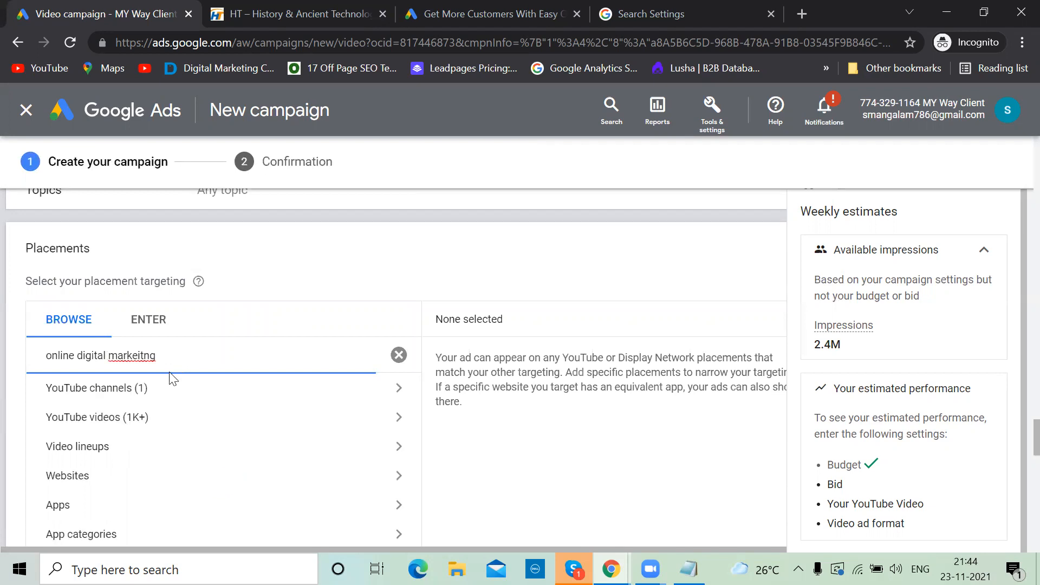
left_click(157, 388)
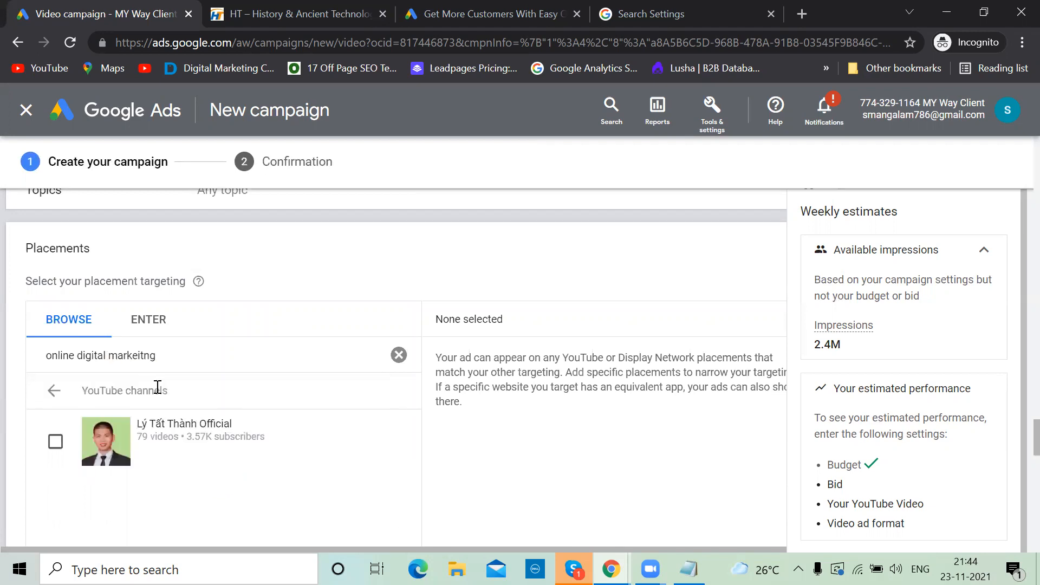
- Correct the placement search to "online digital marketing" and look through the matching YouTube channels
left_click(157, 356)
key("BackSpace")
key("BackSpace")
key("BackSpace")
key("BackSpace")
type("ting")
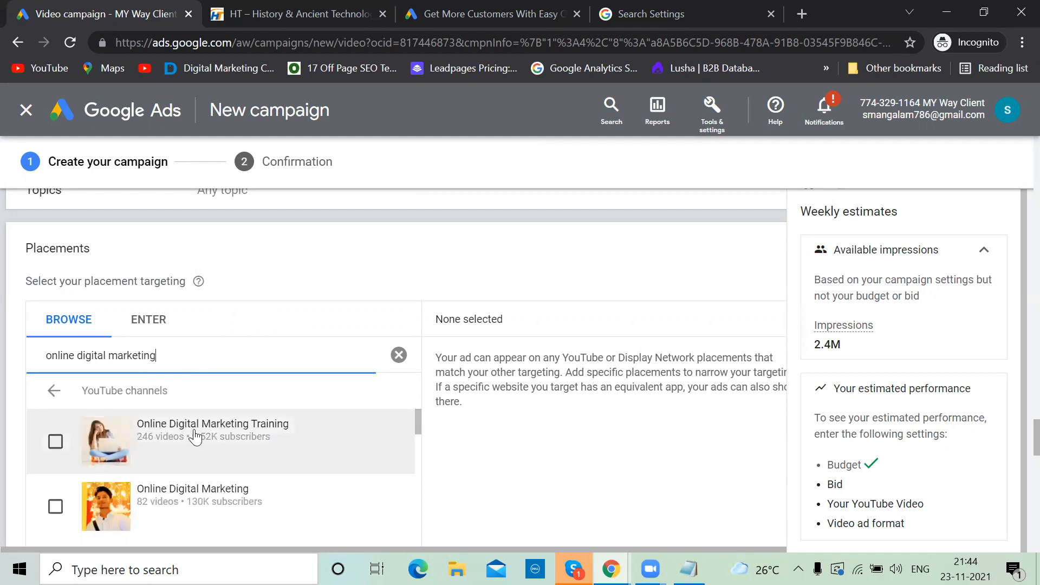
scroll(195, 437, "down", 3)
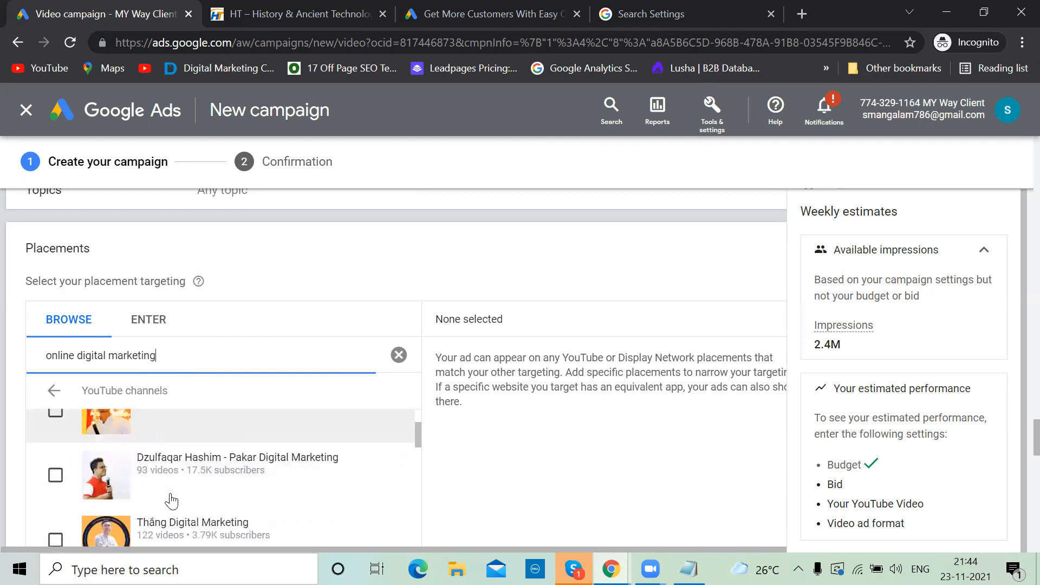
scroll(171, 501, "down", 1)
scroll(169, 497, "up", 5)
scroll(171, 498, "down", 3)
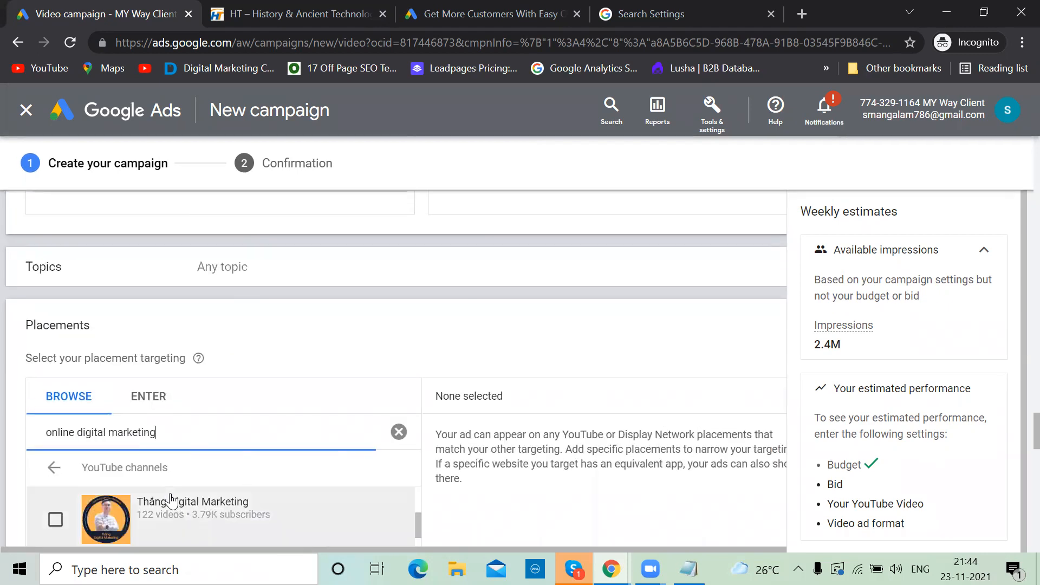
- Switch the placement results to YouTube videos and look through the videos matching the search
left_click(54, 467)
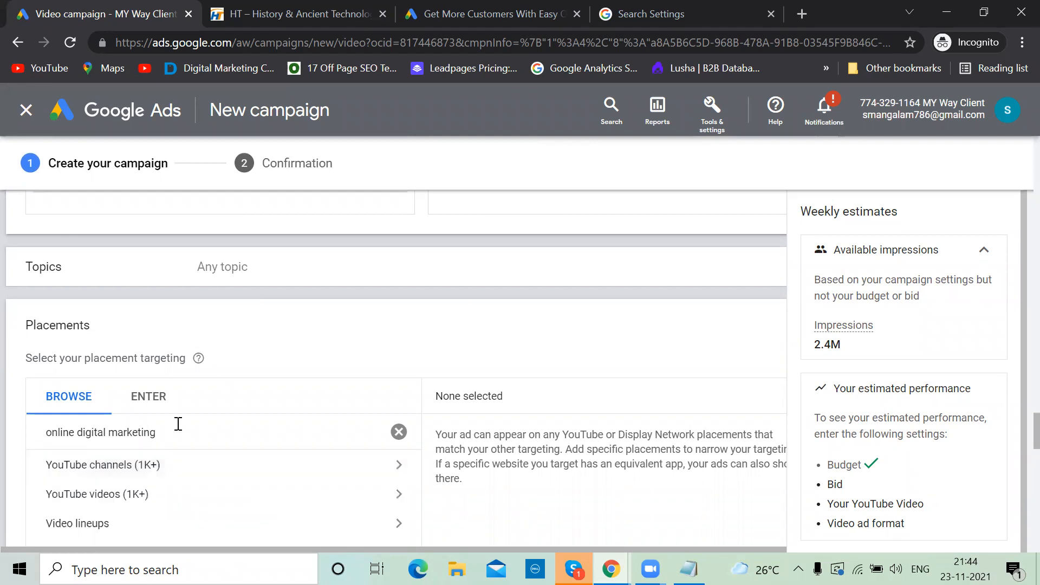
scroll(178, 423, "down", 1)
left_click(170, 450)
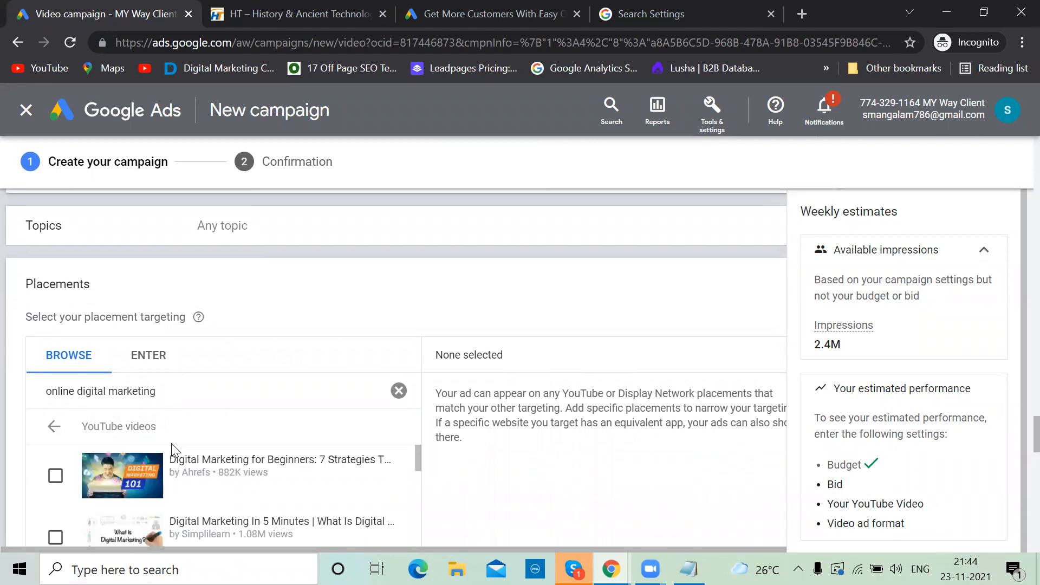
scroll(171, 449, "down", 2)
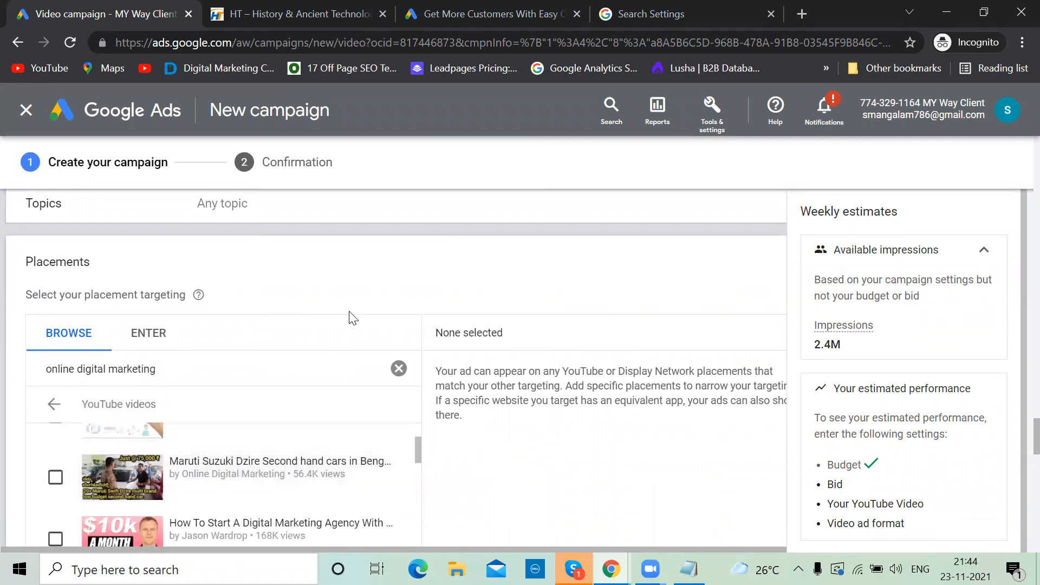
scroll(394, 300, "down", 4)
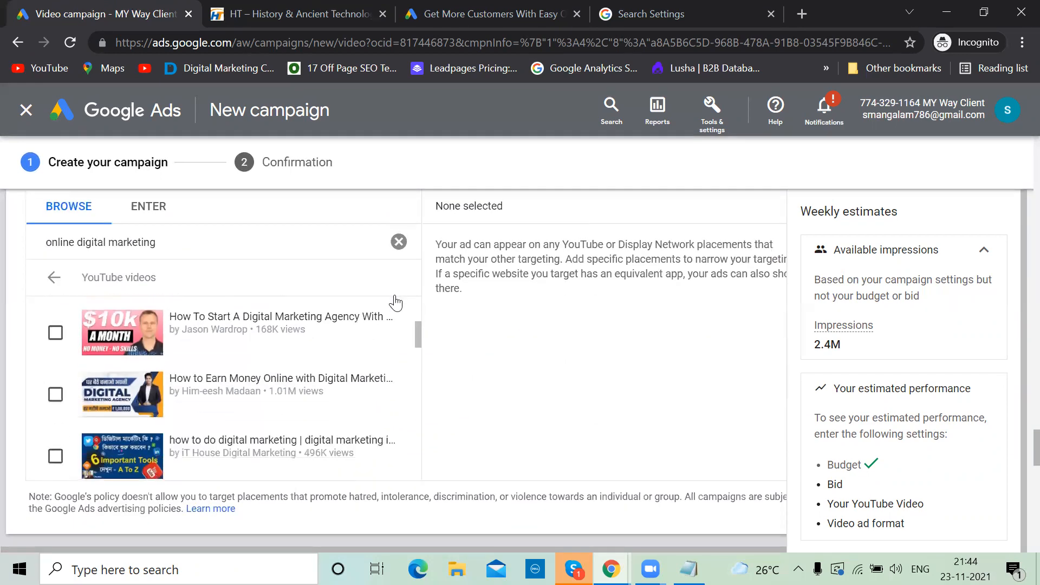
- Open the ad group's topic targeting and examine the available topic categories without selecting any
scroll(594, 260, "up", 8)
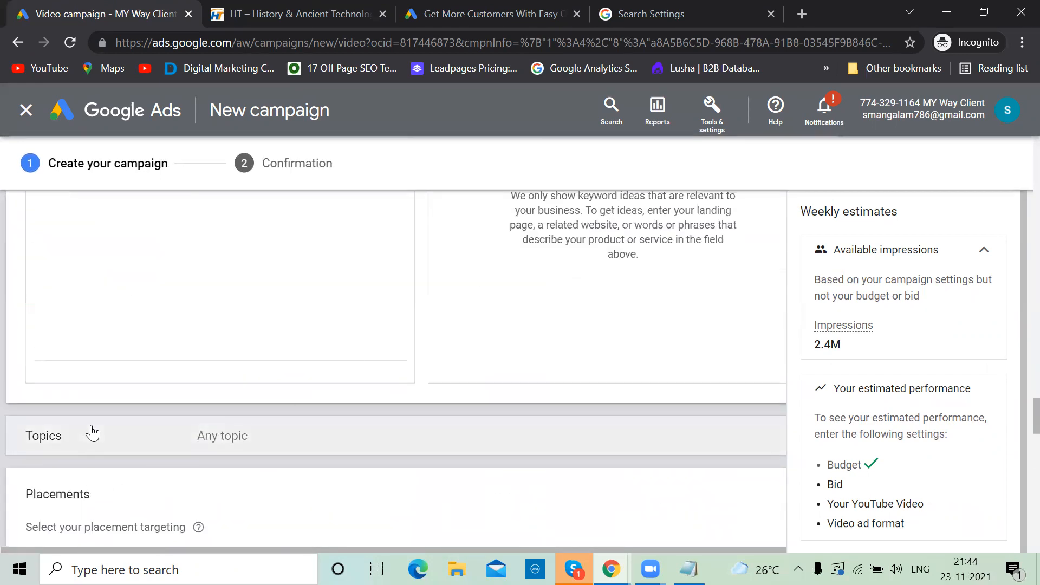
left_click(91, 434)
left_click(53, 450)
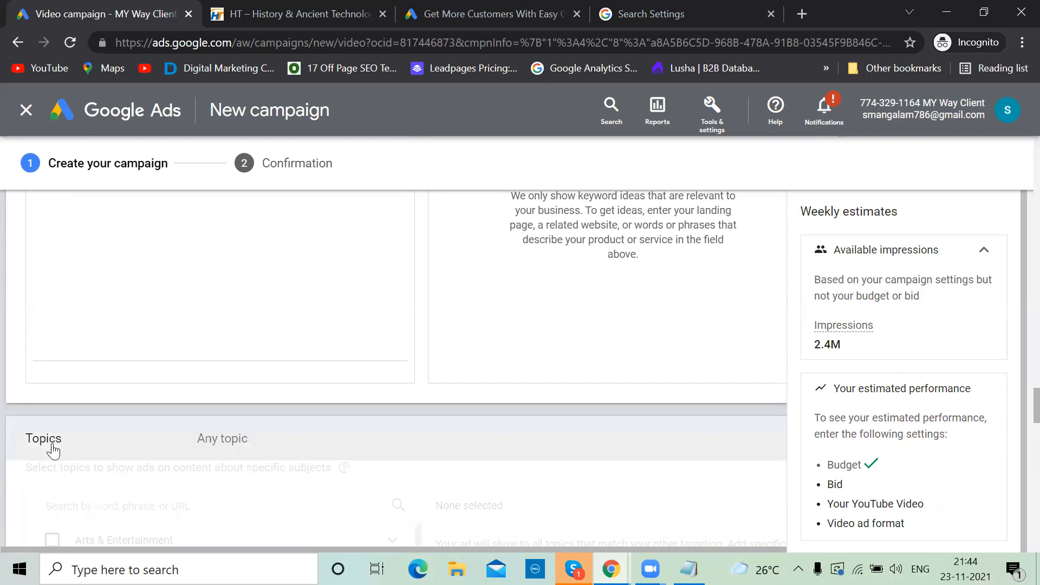
left_click(53, 449)
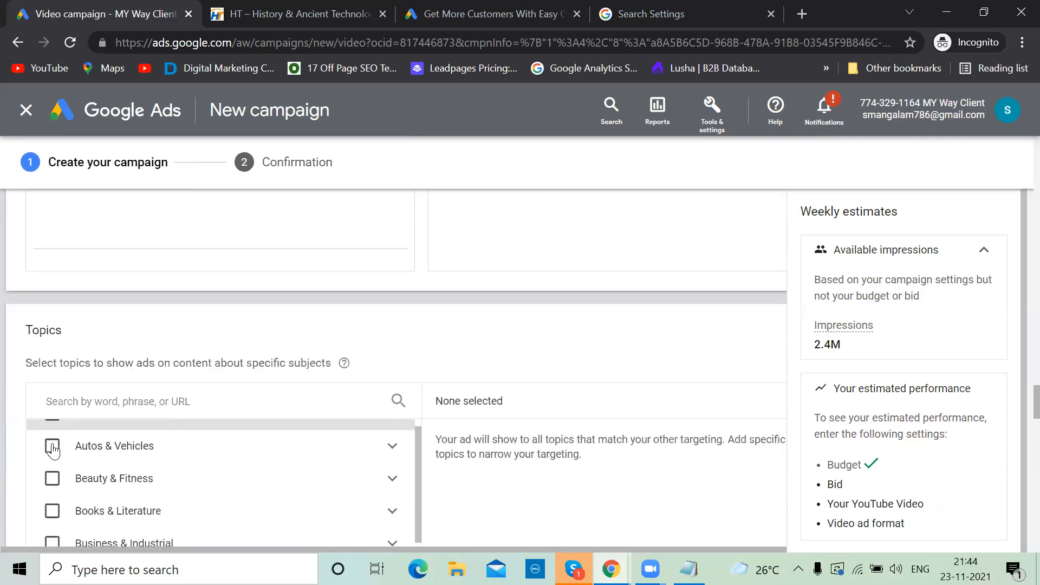
scroll(489, 300, "down", 4)
scroll(227, 302, "up", 1)
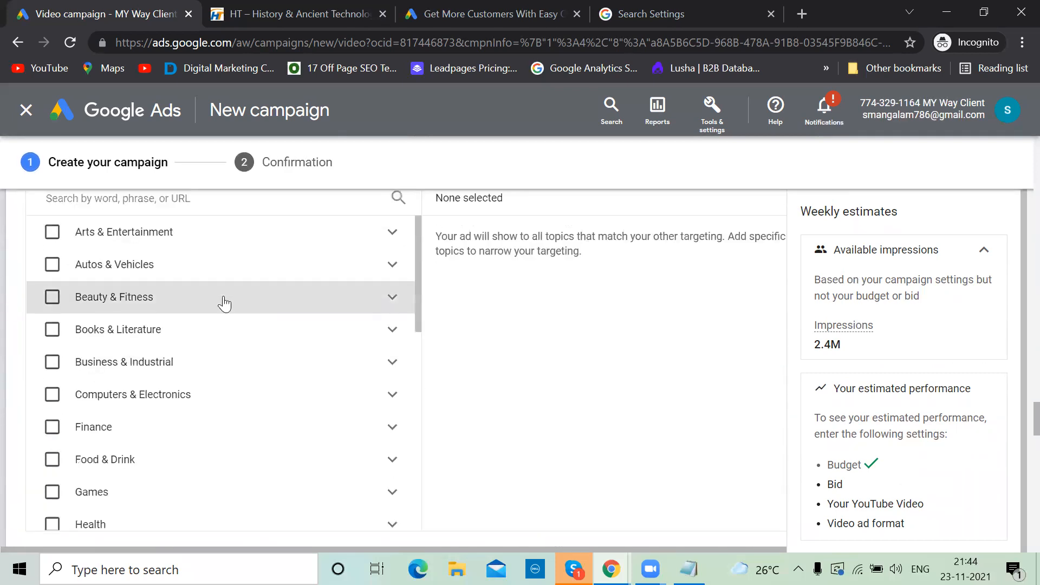
scroll(225, 304, "up", 1)
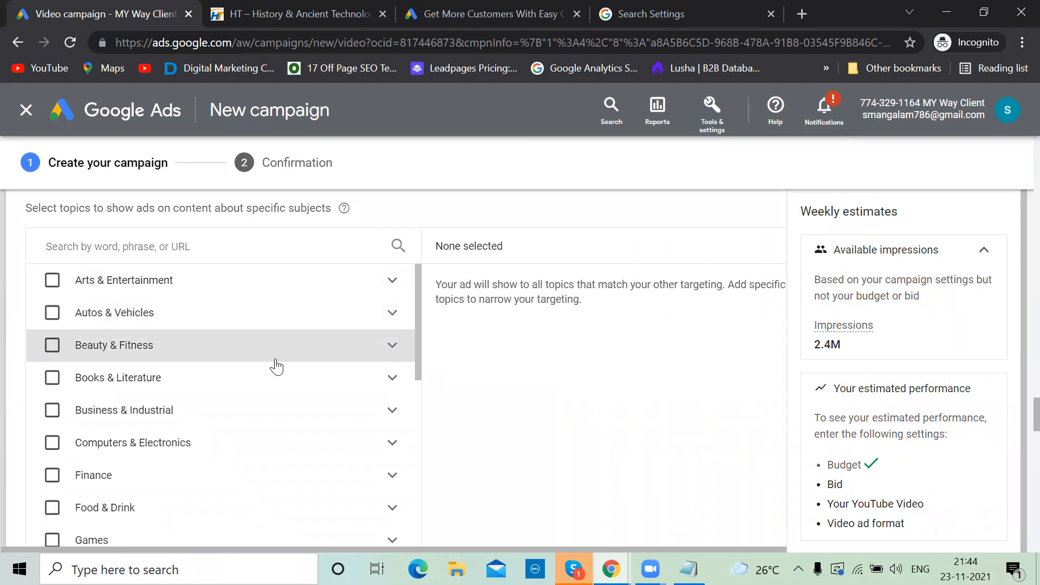
scroll(274, 365, "down", 2)
scroll(276, 367, "down", 5)
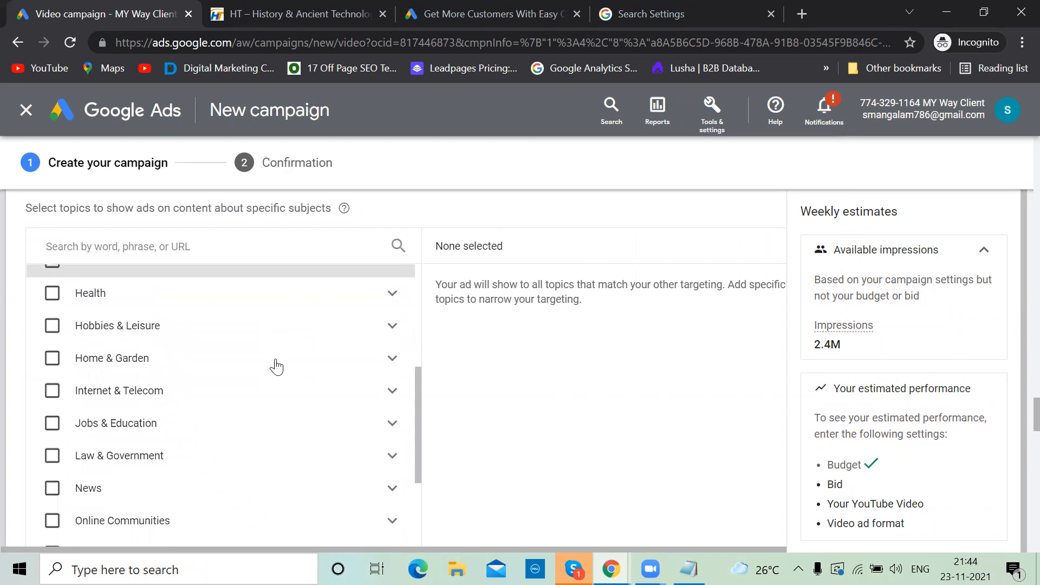
scroll(274, 367, "up", 15)
scroll(270, 493, "down", 9)
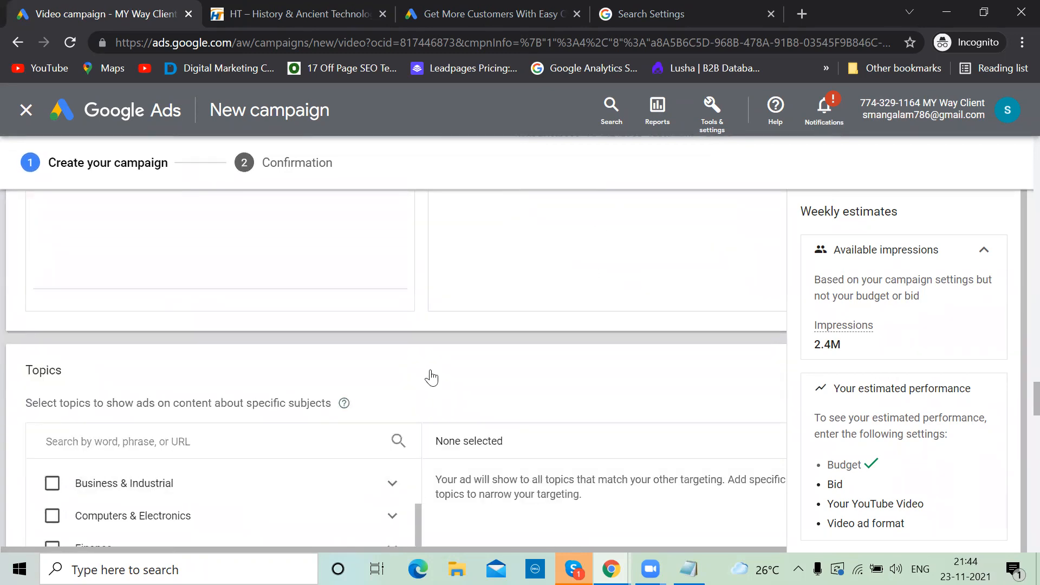
left_click(430, 376)
- Review the video ad section and the campaign's general settings, including name, bid strategy, budget, networks and locations
scroll(431, 377, "down", 10)
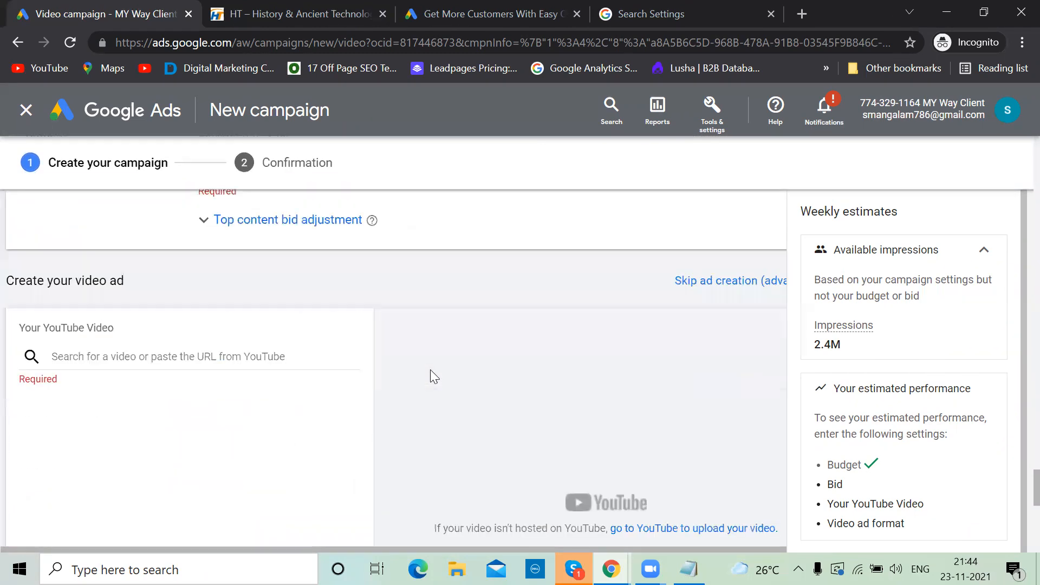
scroll(430, 369, "up", 15)
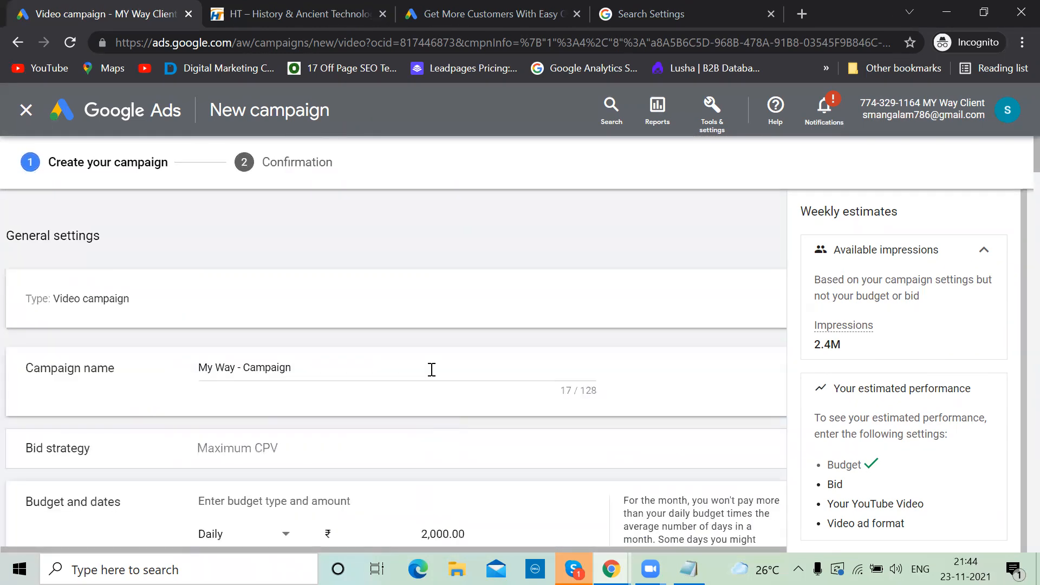
scroll(388, 374, "down", 2)
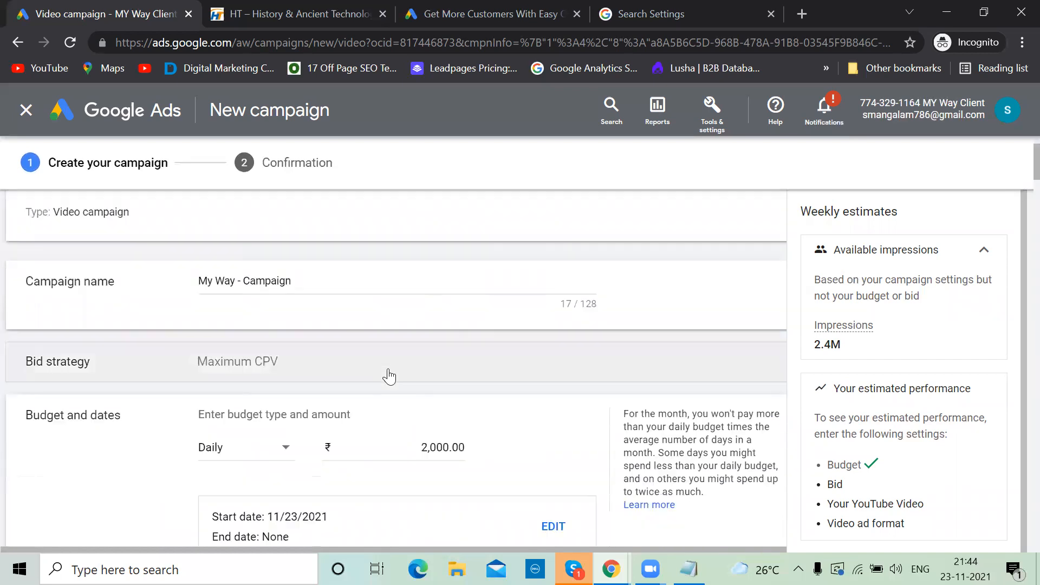
scroll(336, 334, "down", 2)
scroll(421, 365, "down", 4)
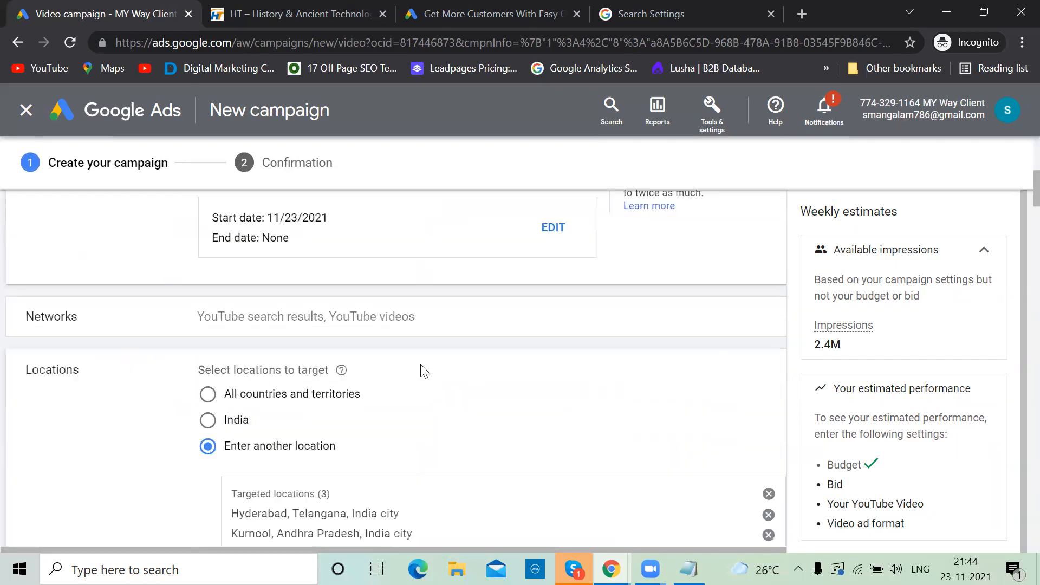
- Review the campaign's targeted locations, language, content exclusions, related videos, devices and frequency capping settings
scroll(355, 441, "down", 2)
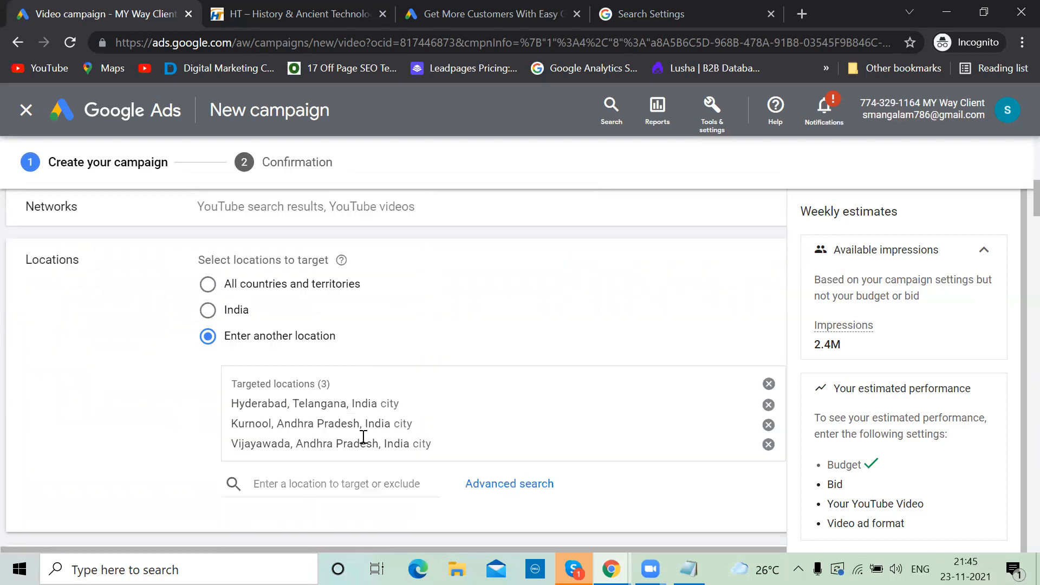
scroll(313, 426, "down", 3)
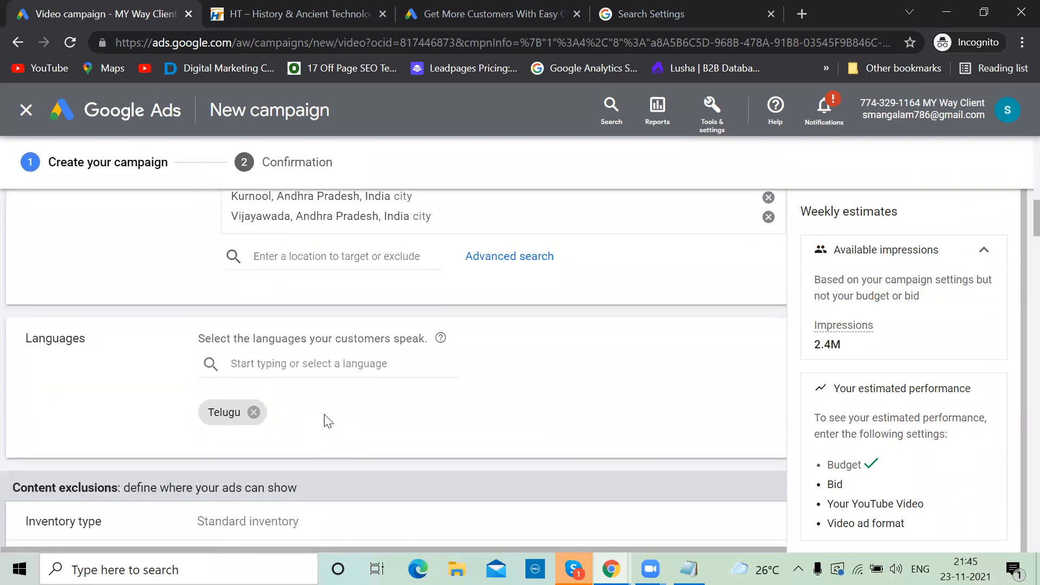
scroll(325, 420, "down", 1)
scroll(360, 313, "down", 4)
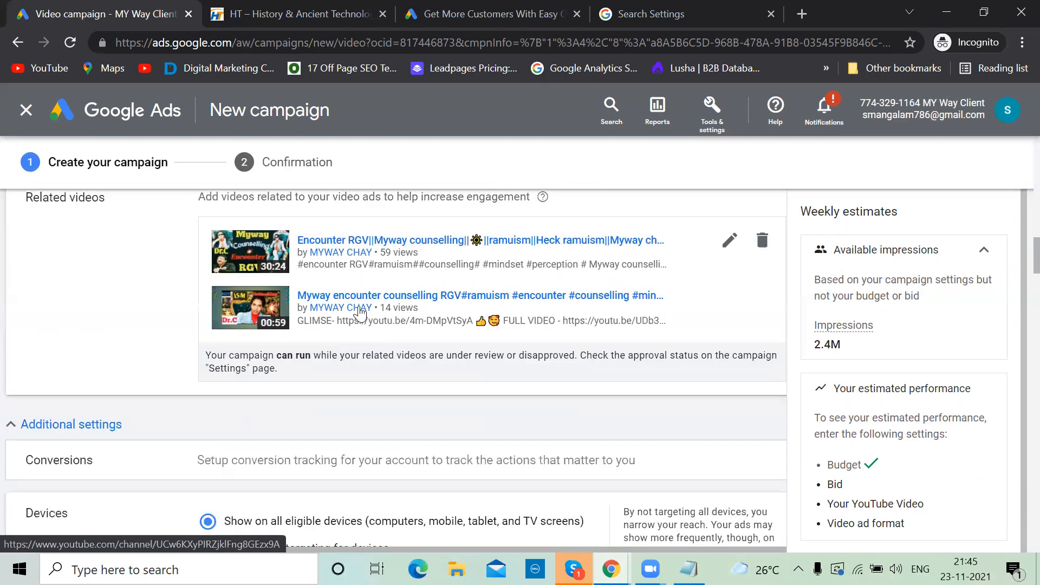
scroll(359, 313, "up", 1)
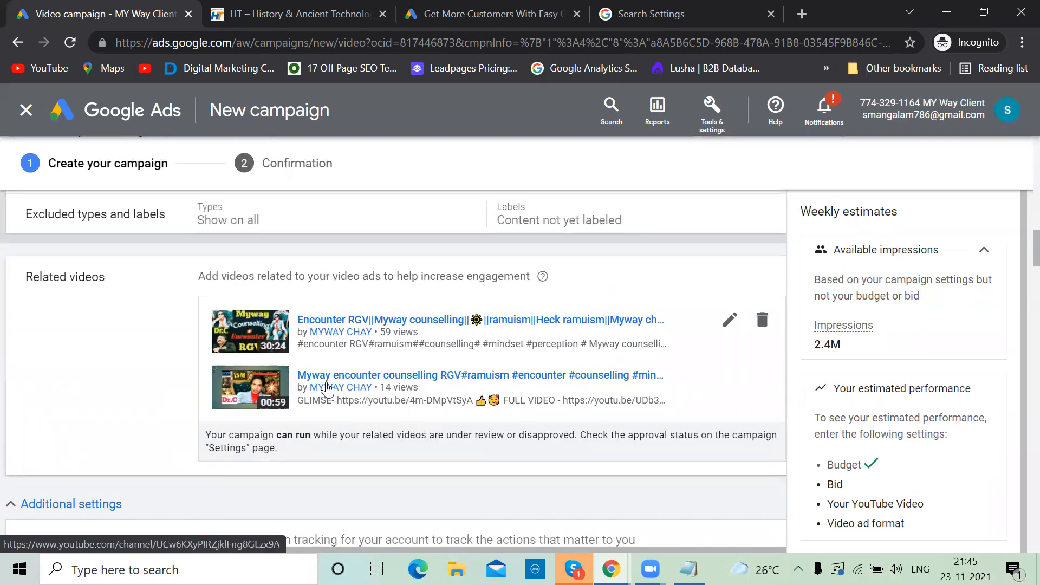
scroll(327, 390, "down", 2)
scroll(327, 386, "down", 2)
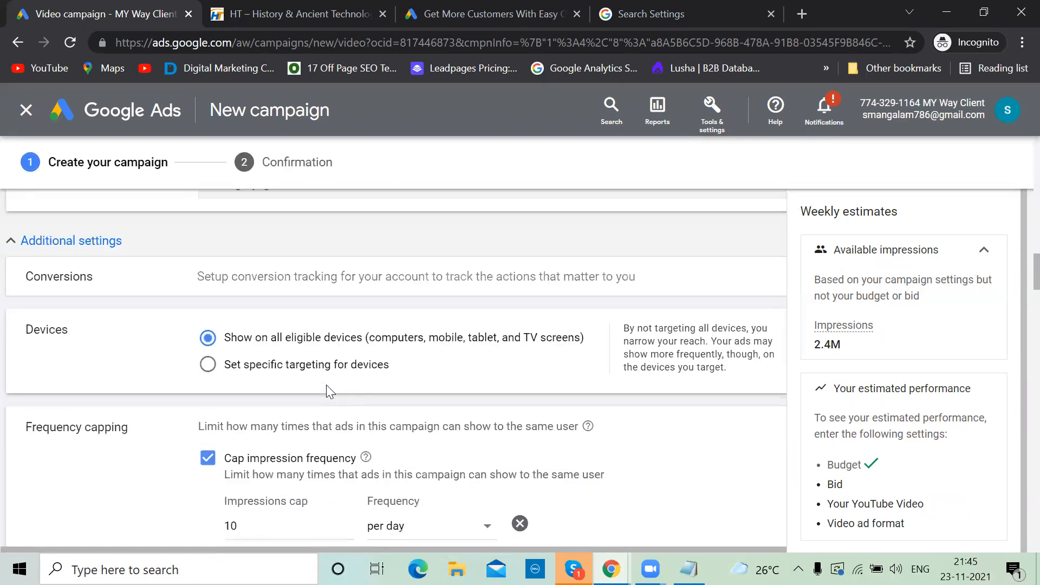
scroll(349, 346, "down", 4)
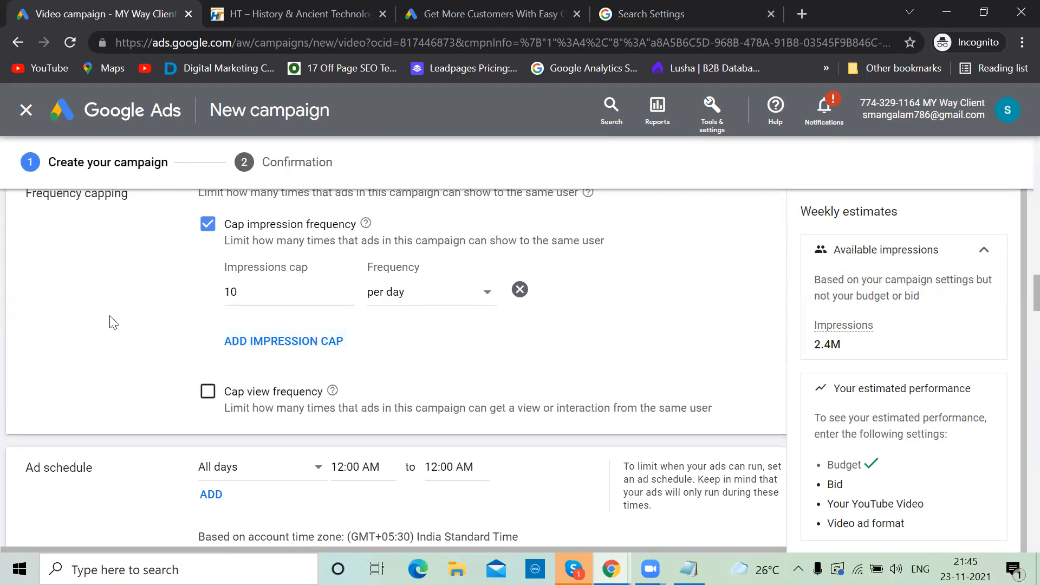
scroll(111, 321, "up", 2)
scroll(217, 362, "down", 3)
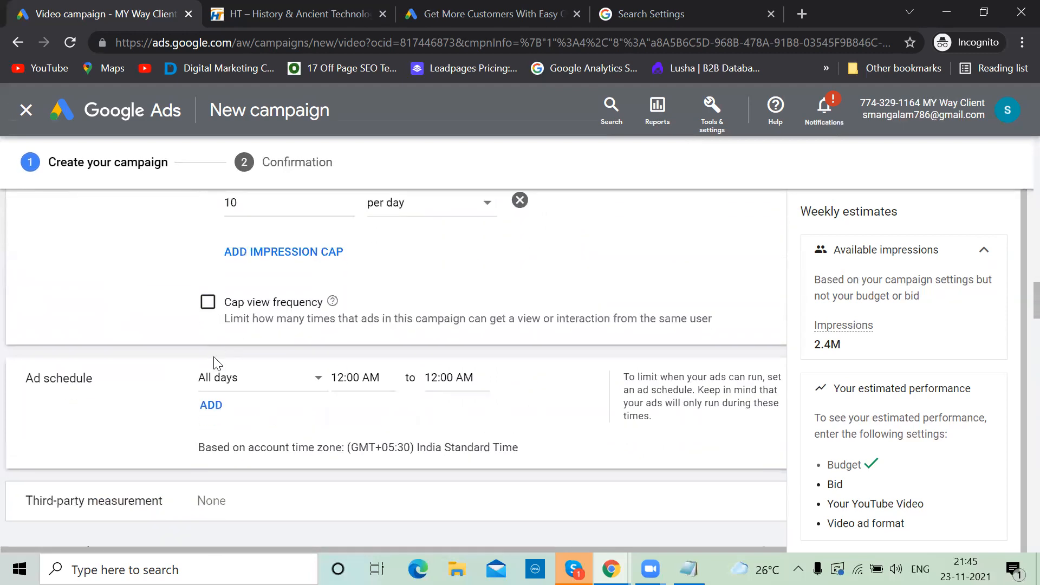
- Examine the ad schedule's day and start-time options, keeping the schedule on All days from 12:00 AM
left_click(320, 379)
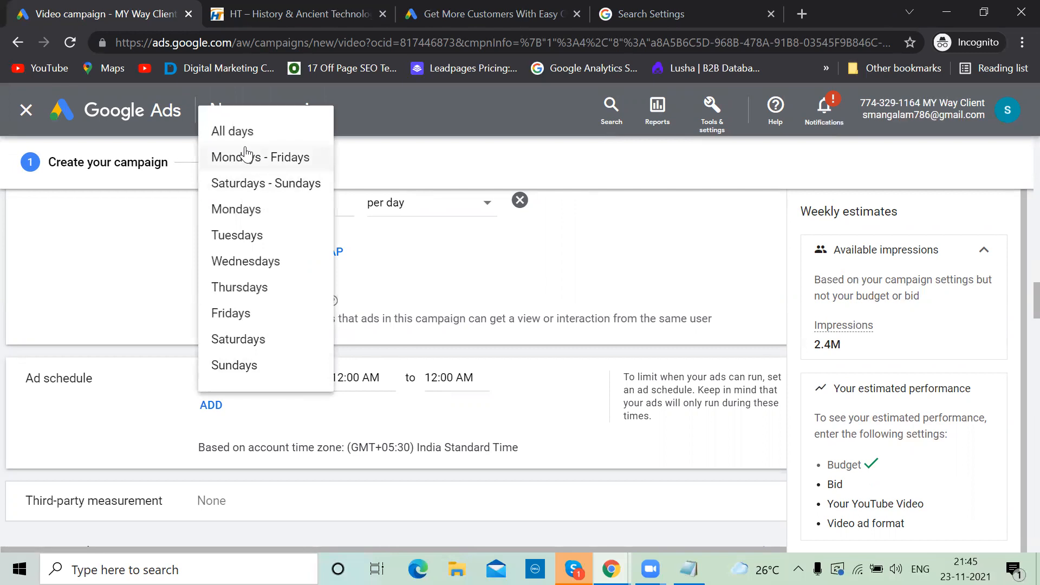
left_click(244, 130)
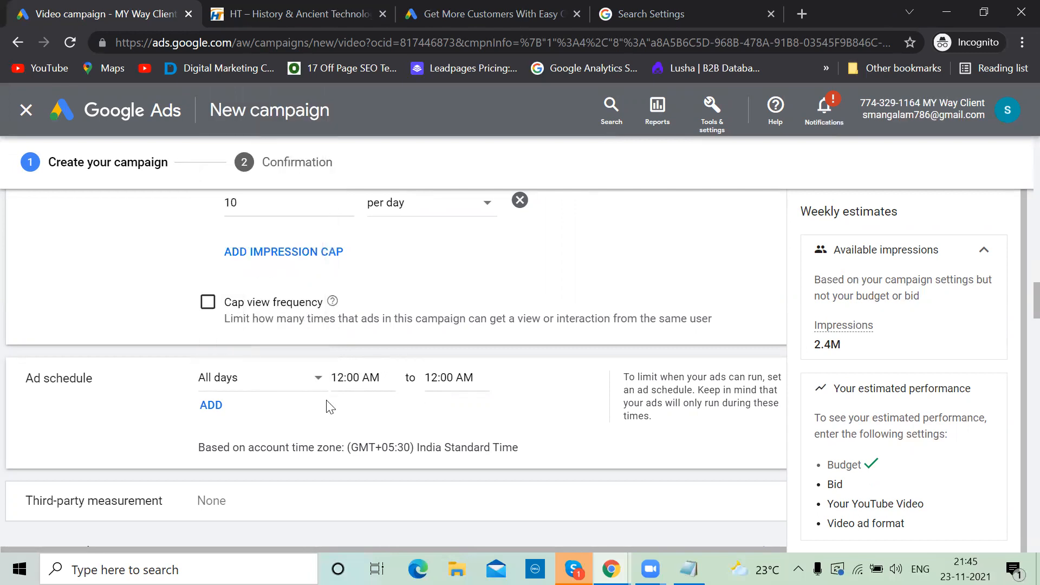
scroll(328, 402, "down", 1)
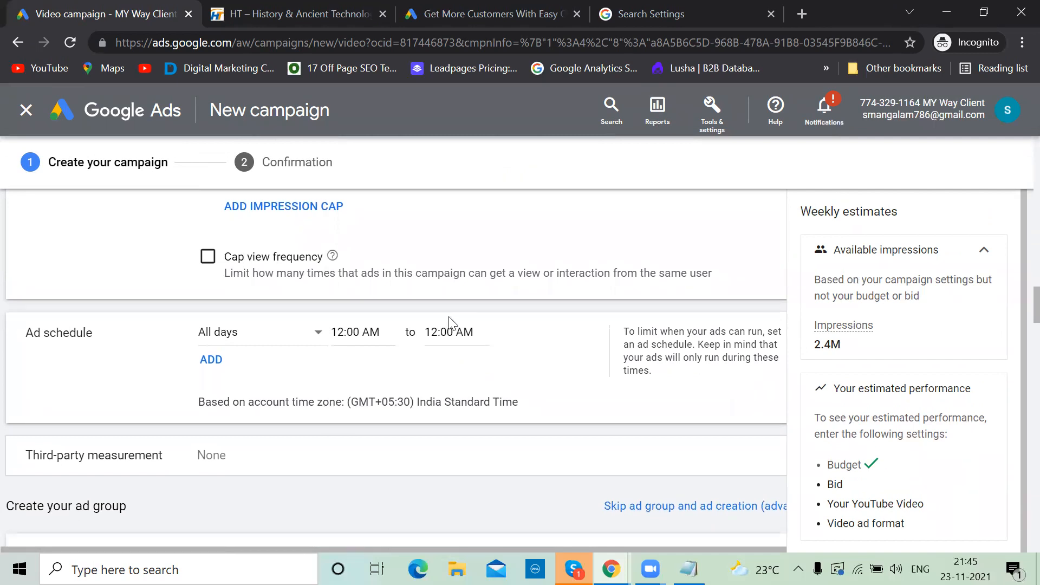
left_click(382, 332)
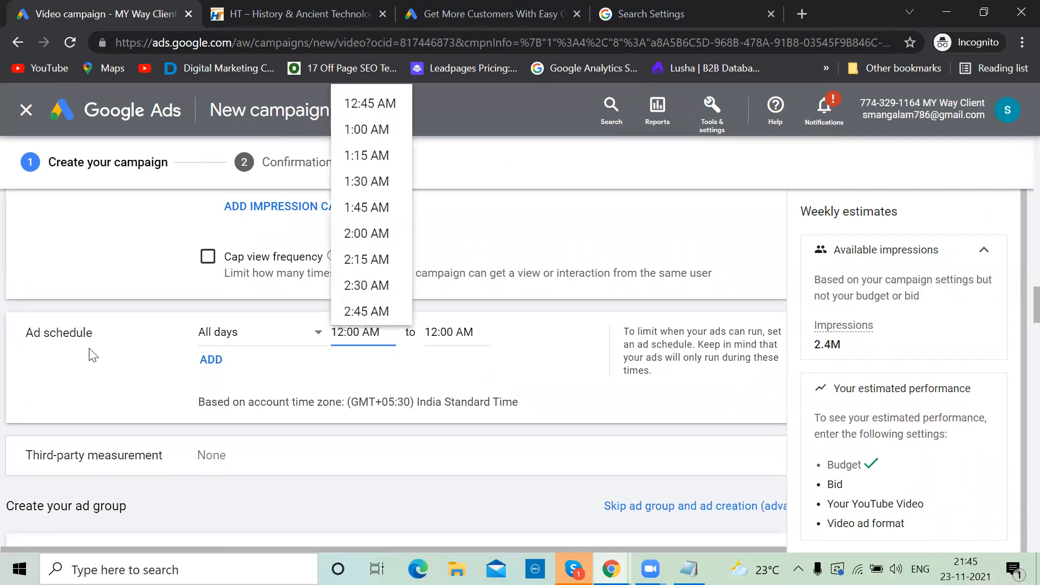
left_click(101, 377)
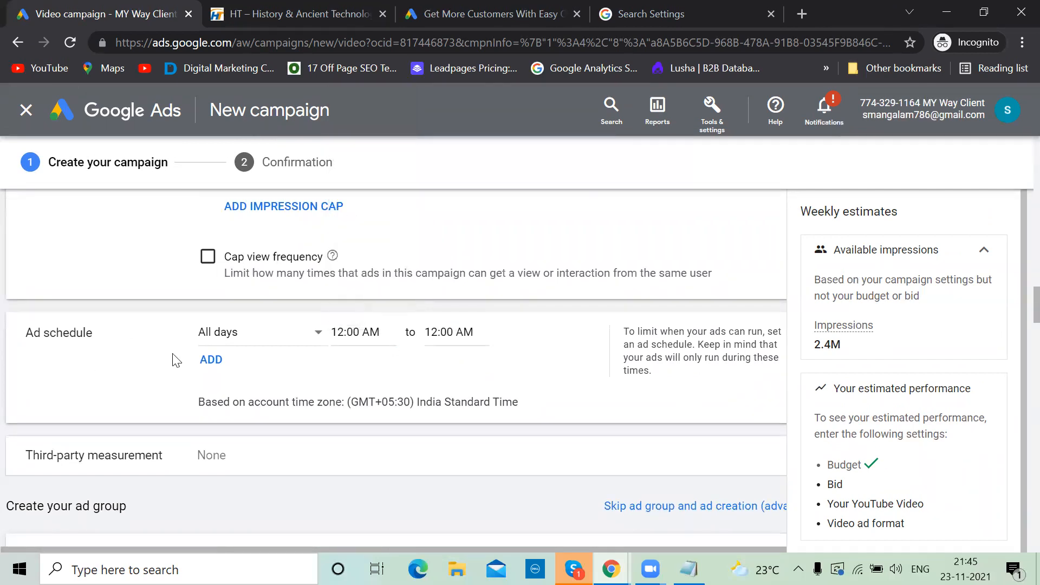
- Set the ad group's maximum CPV bid to ₹5.00
scroll(273, 364, "down", 3)
scroll(273, 364, "down", 4)
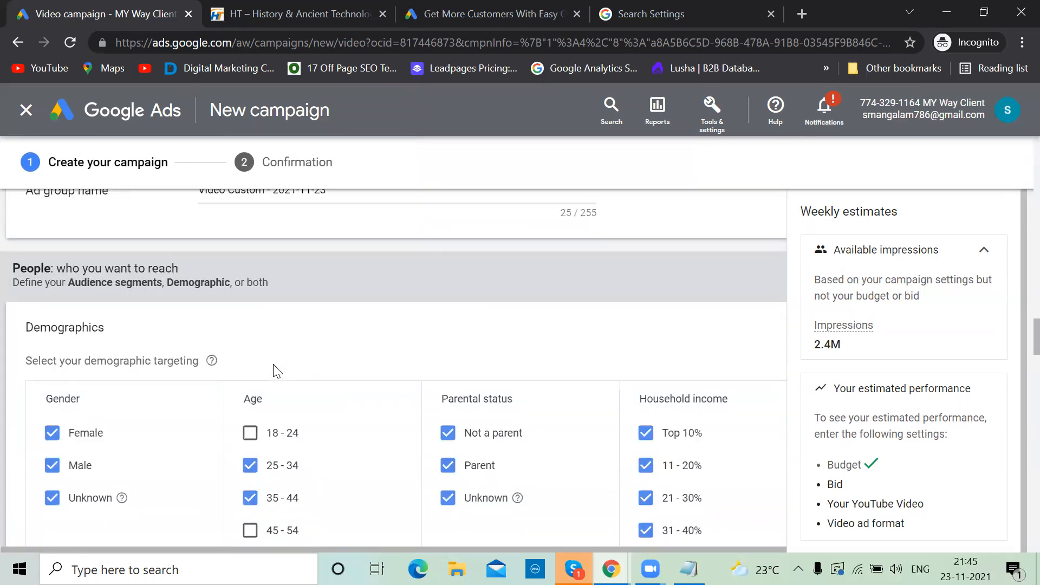
scroll(174, 357, "down", 8)
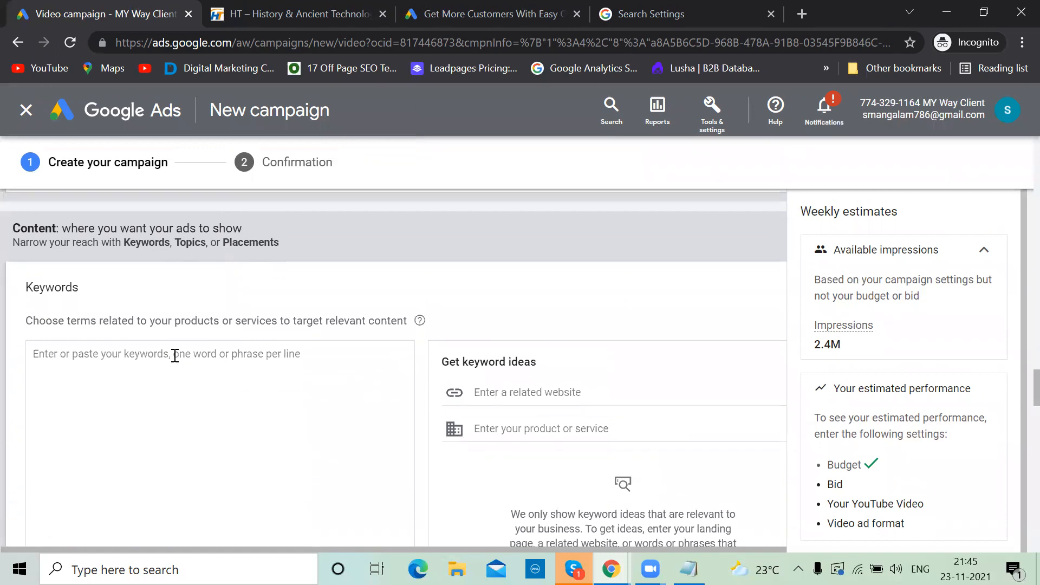
scroll(174, 358, "down", 6)
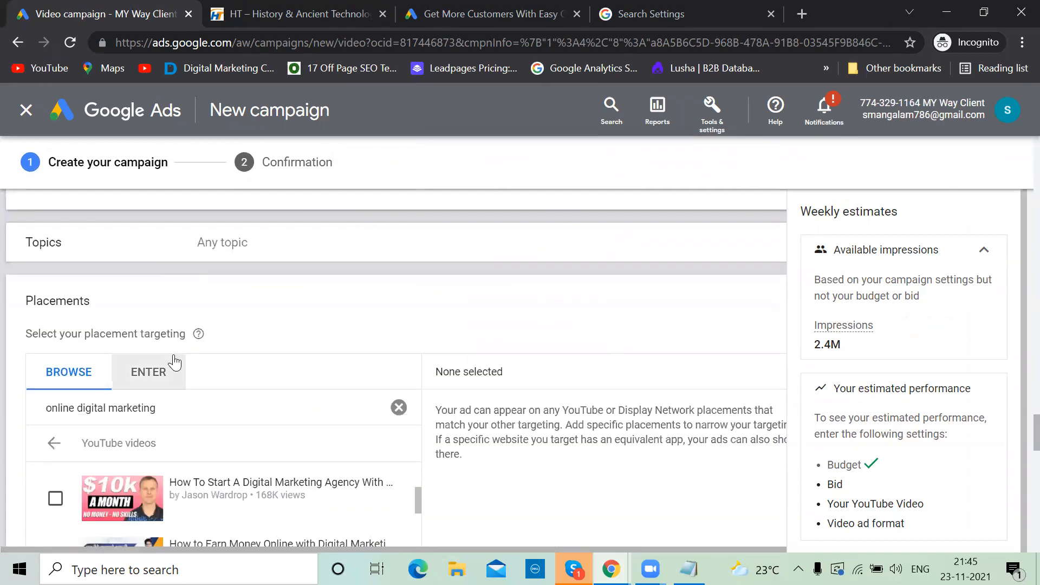
scroll(313, 342, "down", 2)
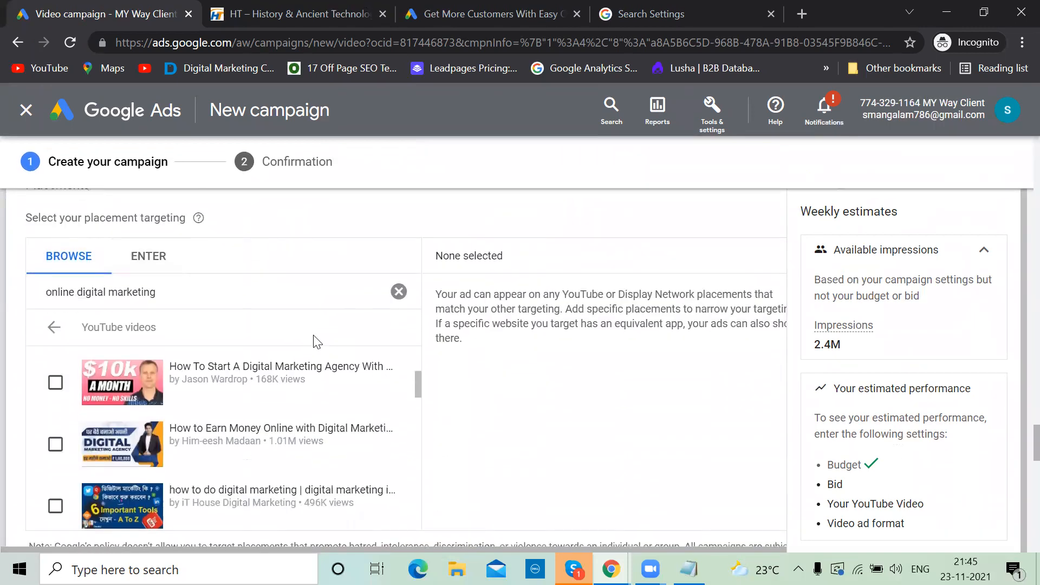
scroll(314, 341, "down", 10)
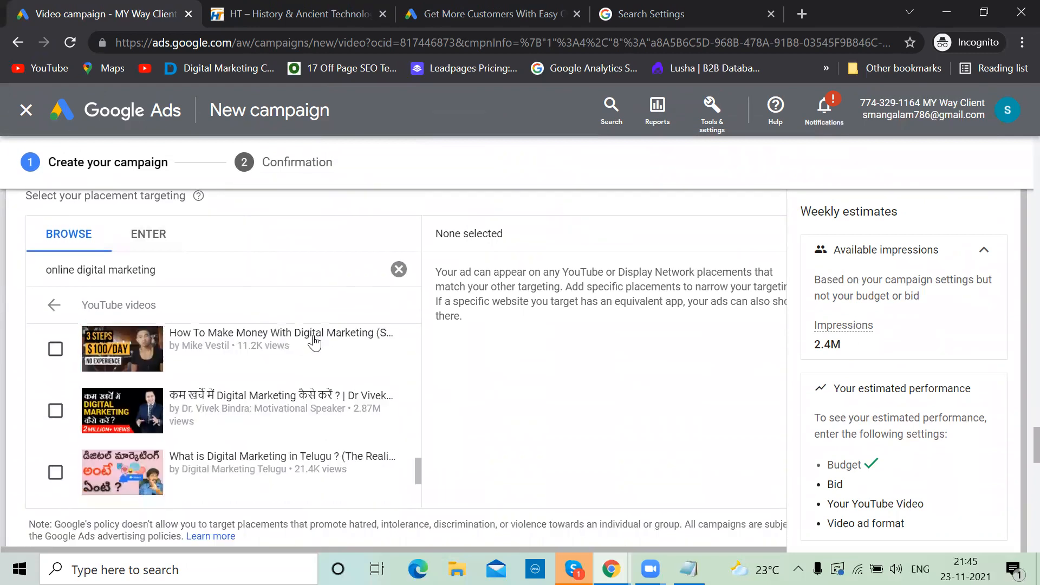
scroll(432, 333, "down", 2)
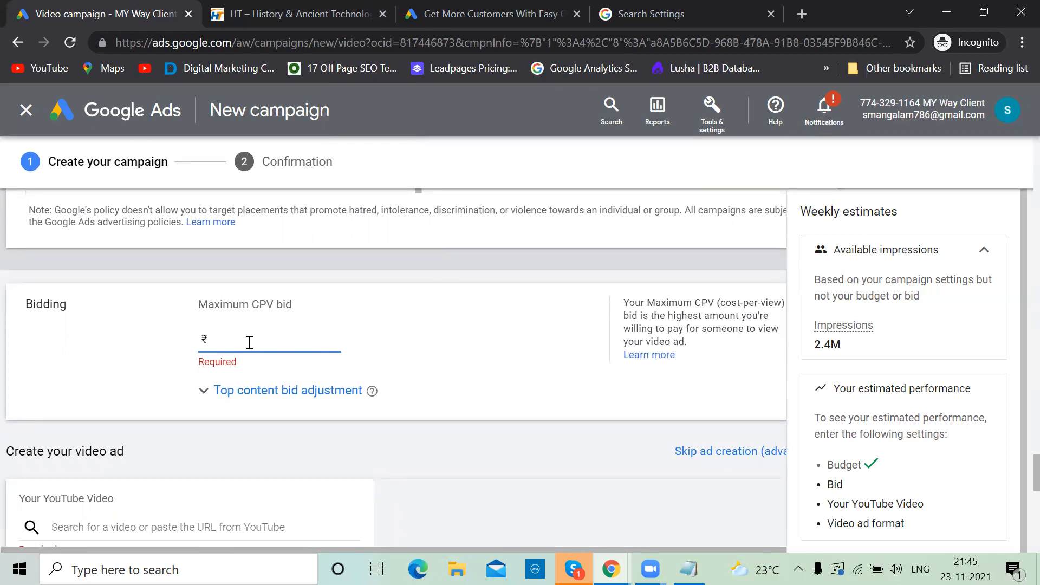
type("5")
left_click(460, 303)
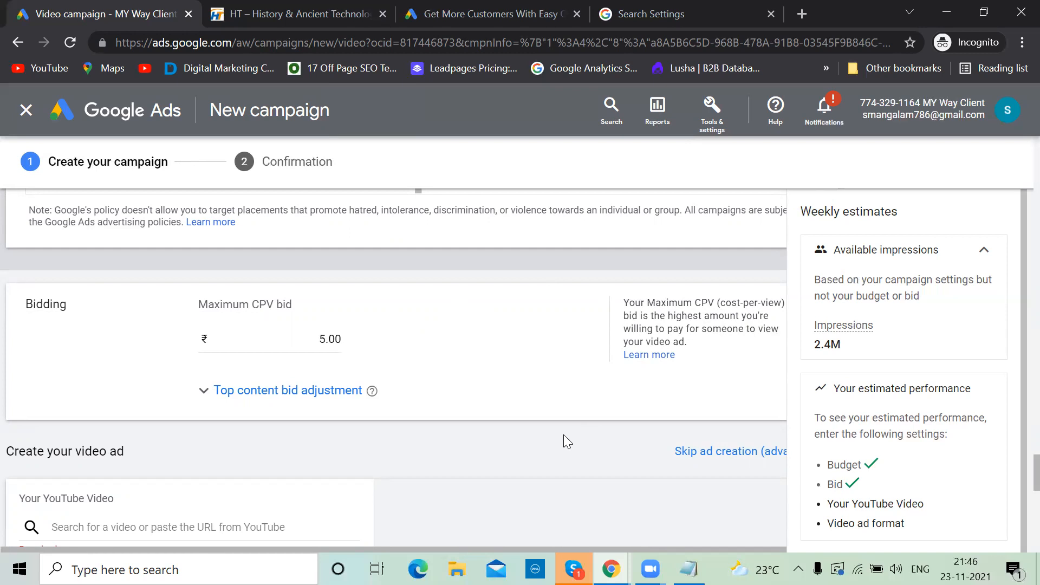
- Switch to the ODMT-ads notes in Notepad and add "Ad u have to creat", "text" and "image" on separate lines below the banner line
scroll(563, 435, "down", 2)
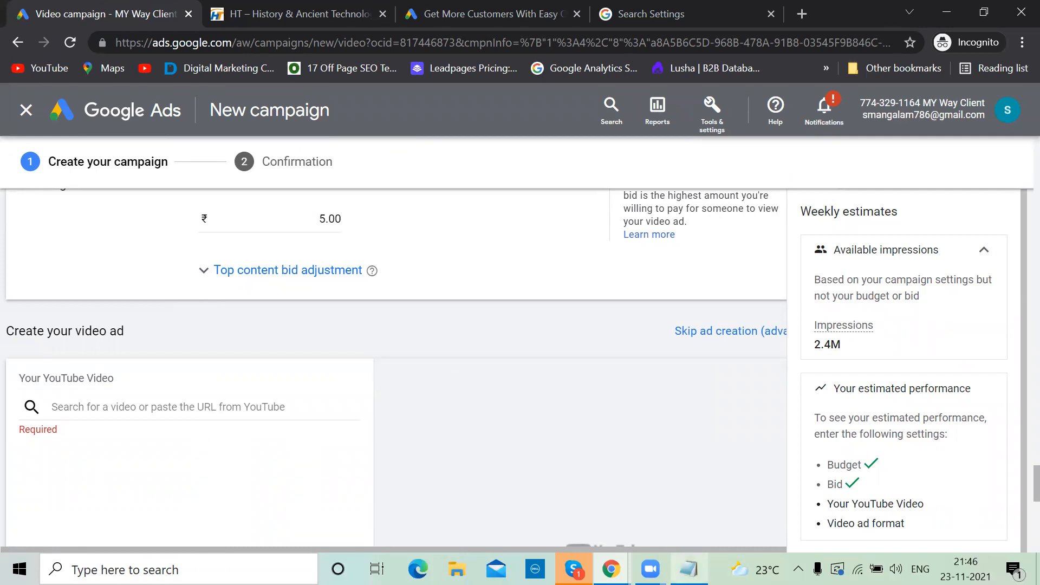
left_click(689, 569)
left_click(401, 419)
key("Return")
key("Return")
type("Ad ")
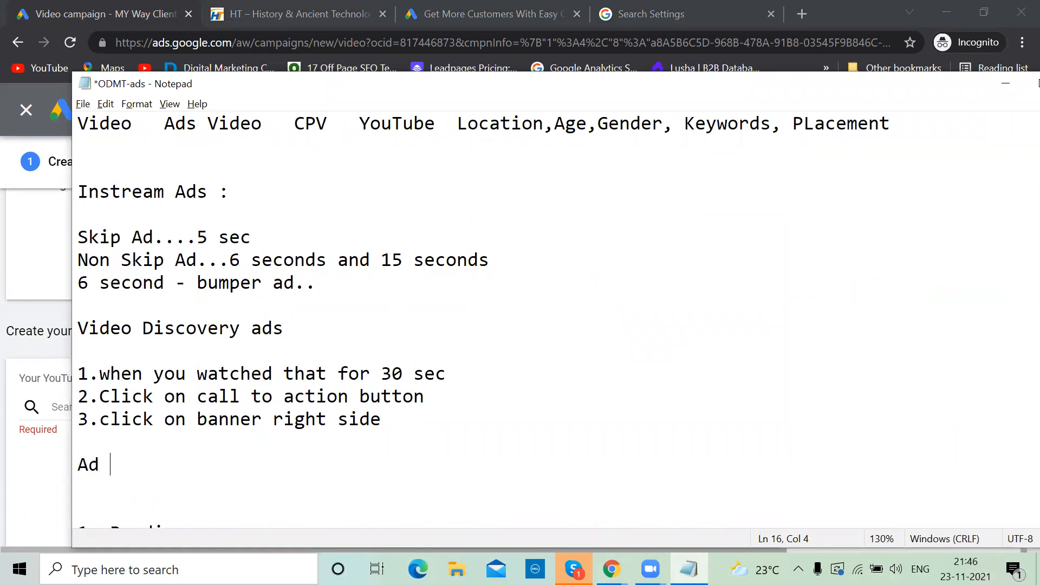
type("u have to creat")
key("Return")
key("Return")
type("text")
key("Return")
type("image")
key("Return")
key("alt+Tab")
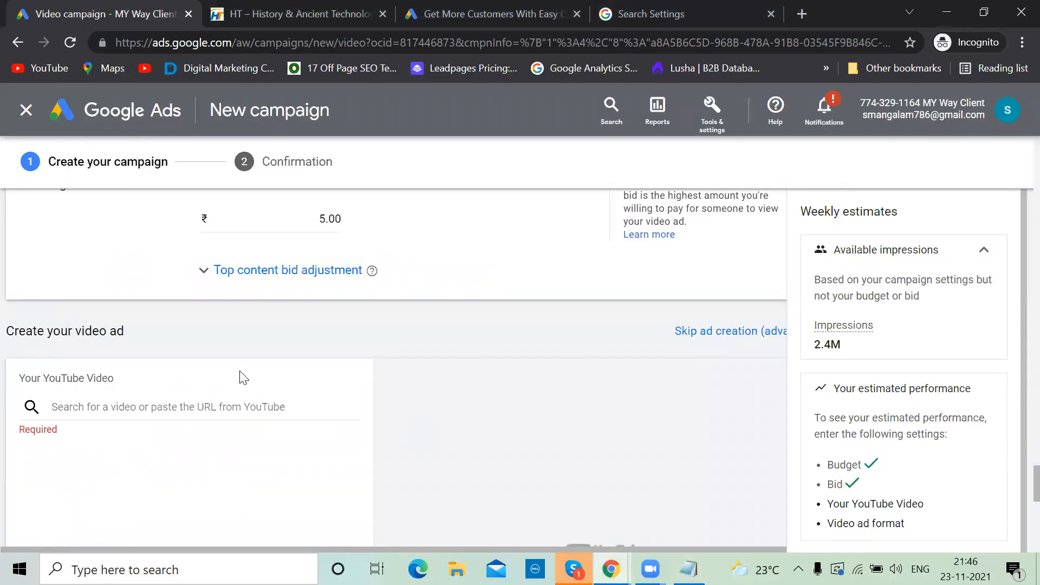
- Add the line "video and that should be uploaded on youtube" to the Notepad notes below "image", and minimize Notepad
key("alt+Tab")
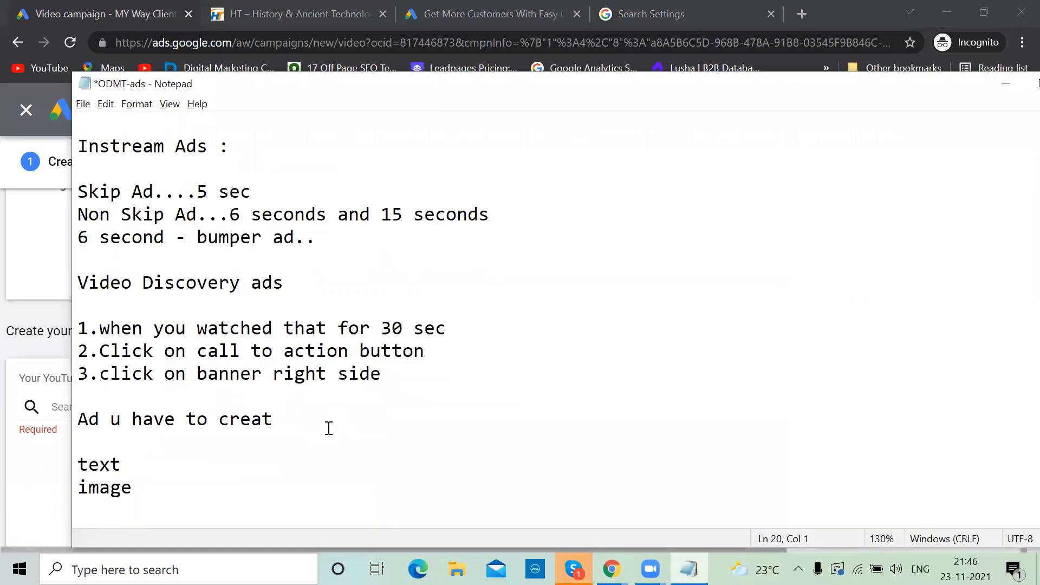
key("Return")
key("Return")
key("Return")
type("vid")
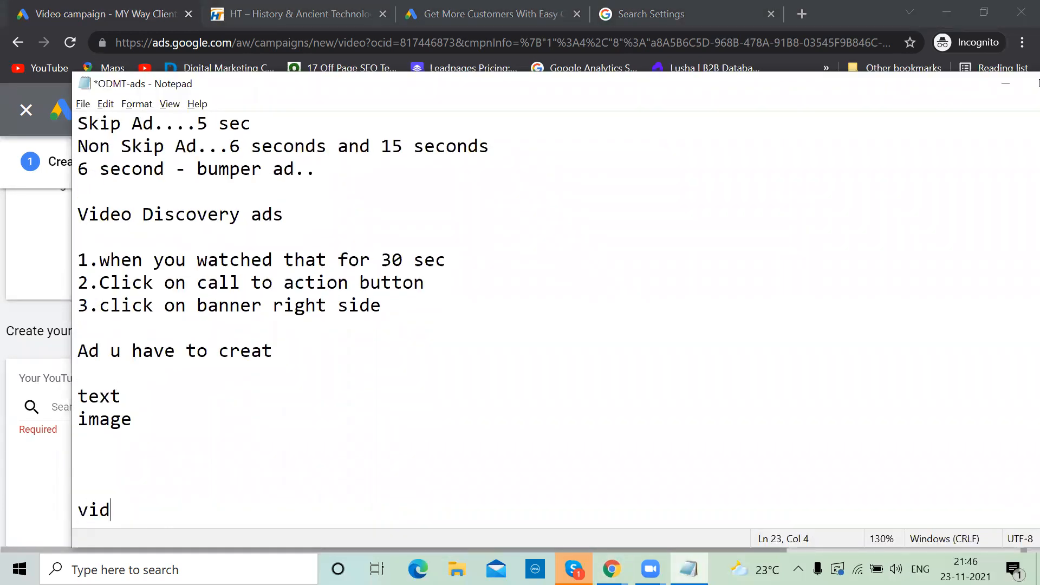
type("eo ")
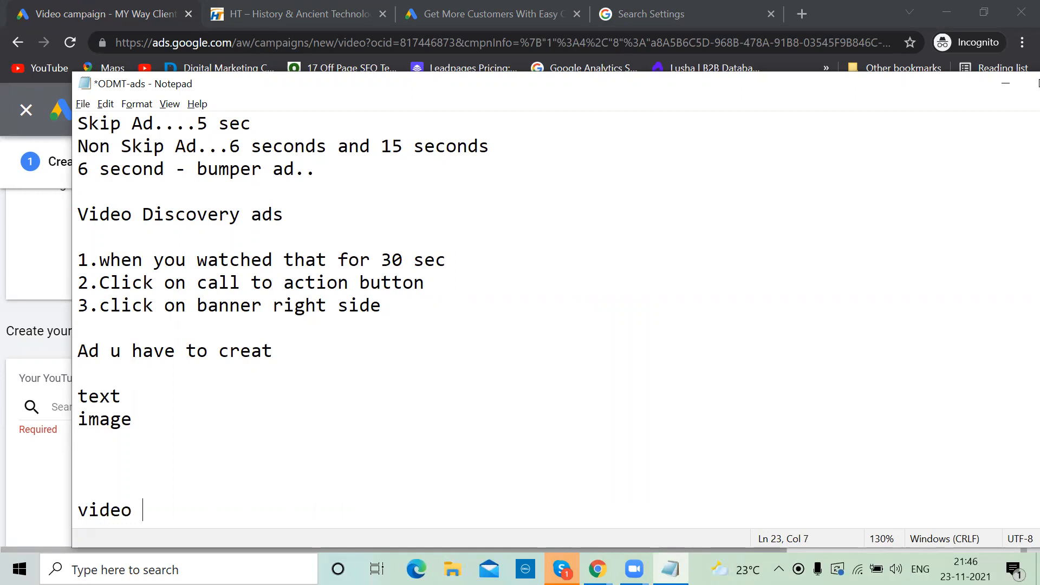
type("and that shou")
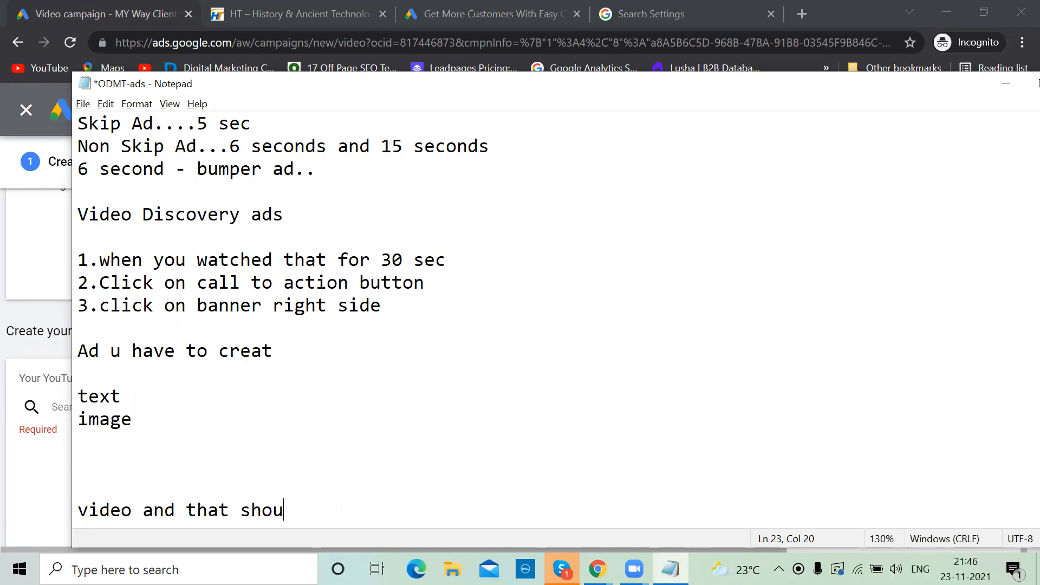
type("ld be uploaded on youtube")
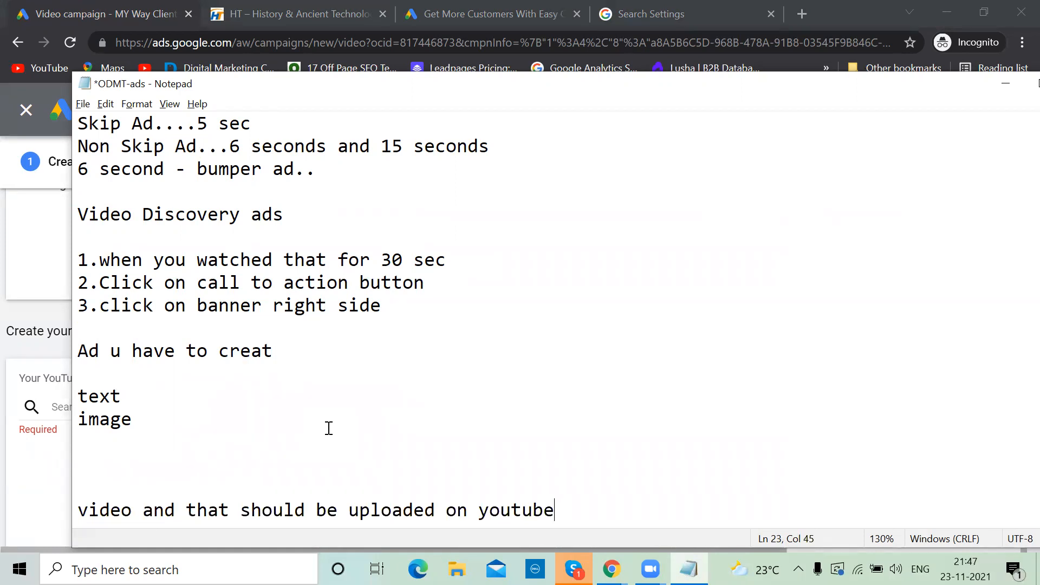
left_click(1004, 84)
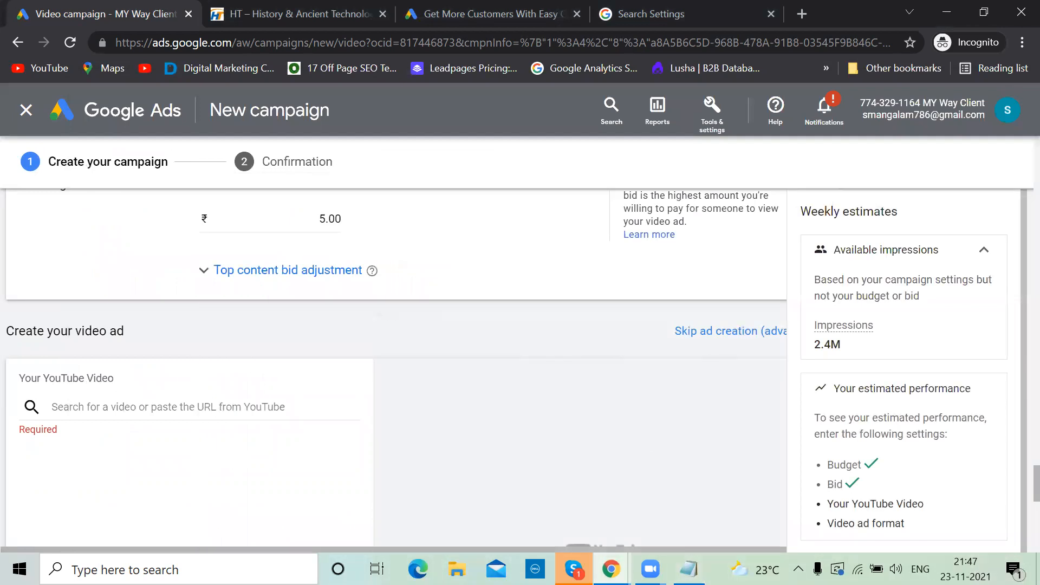
- Copy the URL of the 5:51 "Encounter RGV|| Myway counselling" video from YouTube and use it as the campaign's video ad
key("alt+Tab")
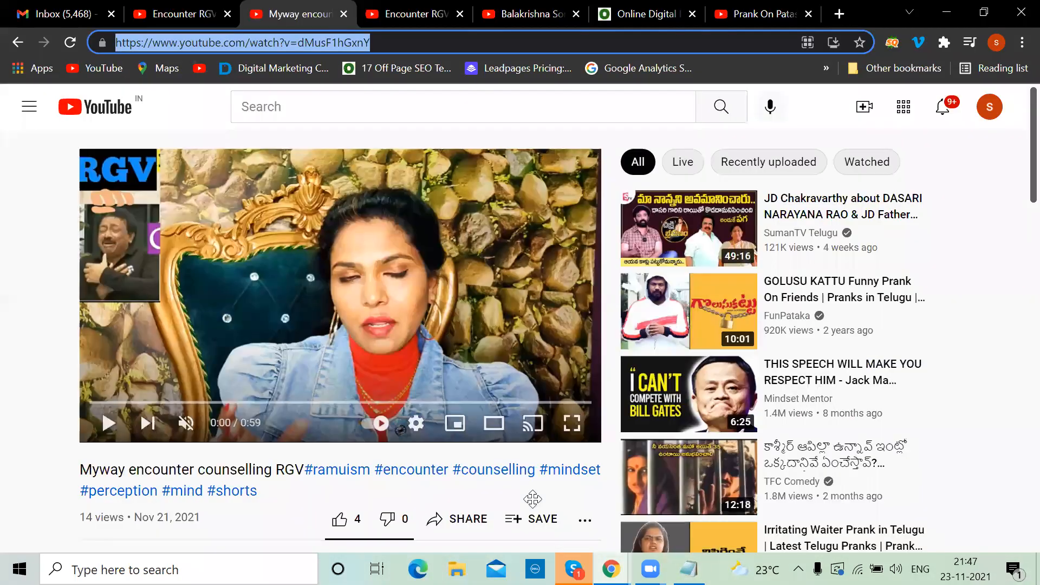
left_click(195, 9)
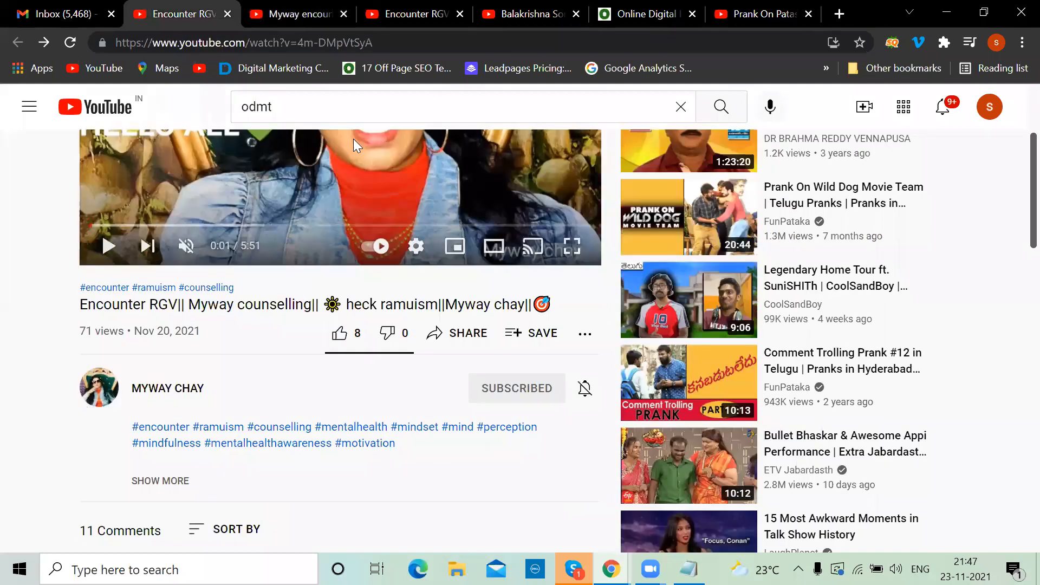
left_click(381, 47)
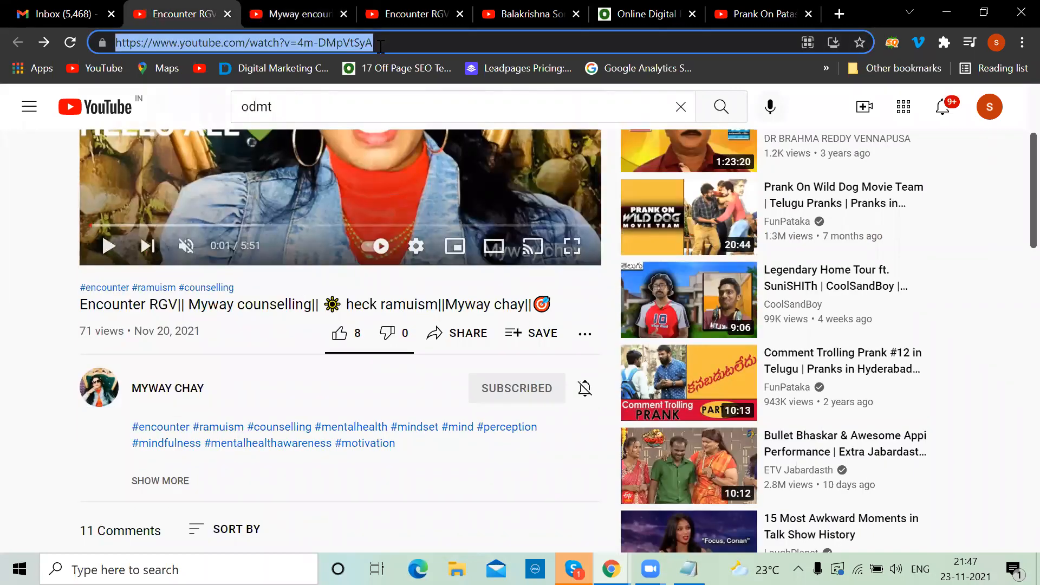
key("alt+Tab")
left_click(105, 405)
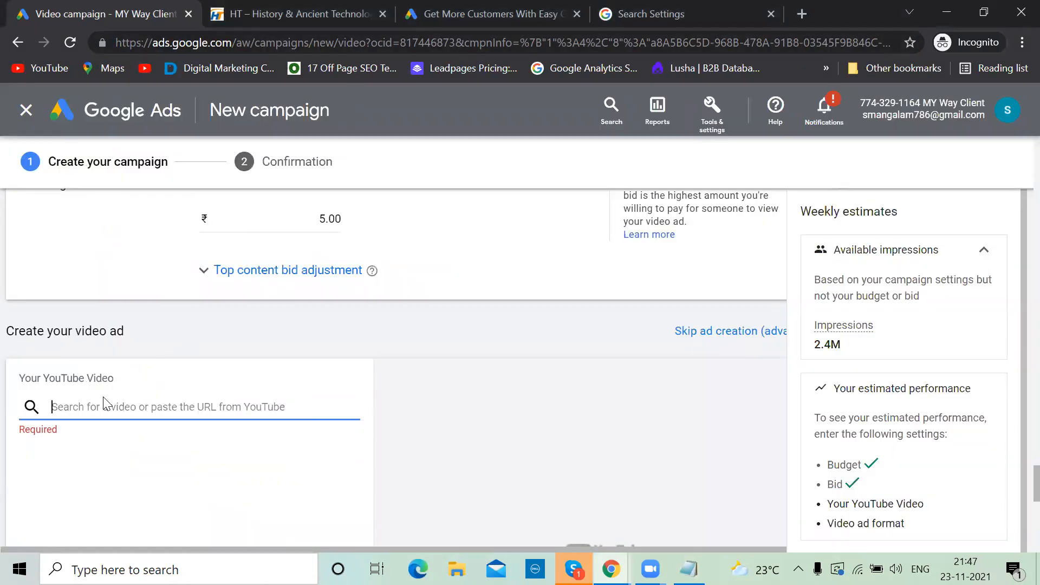
key("ctrl+v")
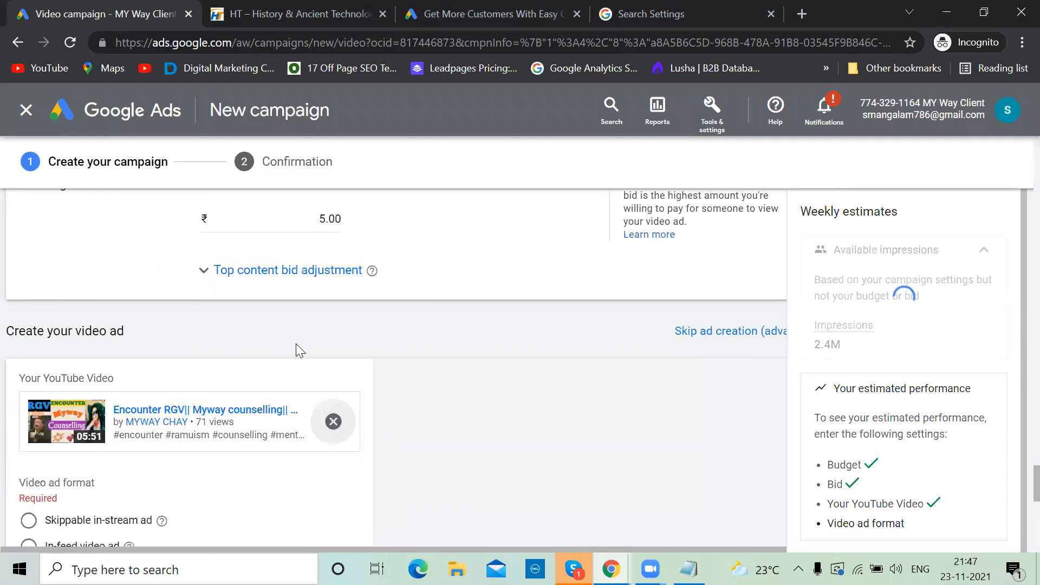
scroll(295, 343, "down", 2)
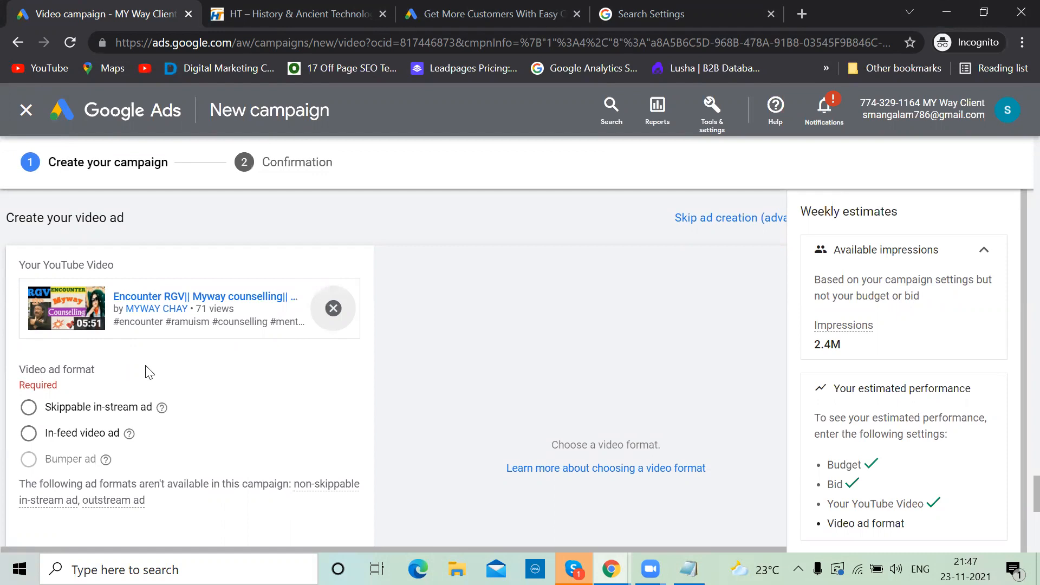
scroll(149, 373, "down", 2)
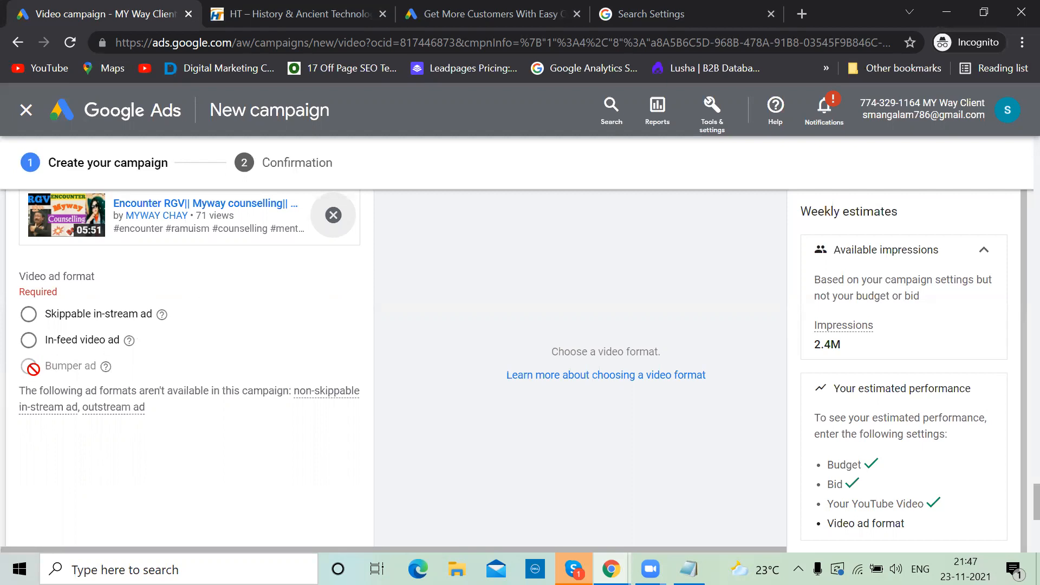
- Check the requirements of the Bumper ad format and change the campaign's bid strategy to Target CPM
mouse_move(32, 371)
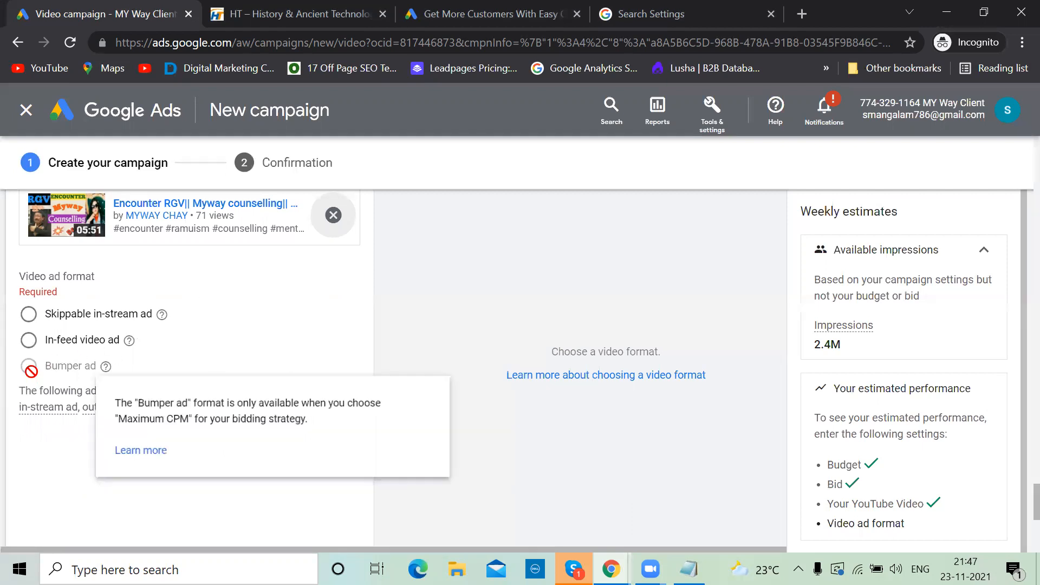
scroll(259, 333, "up", 1)
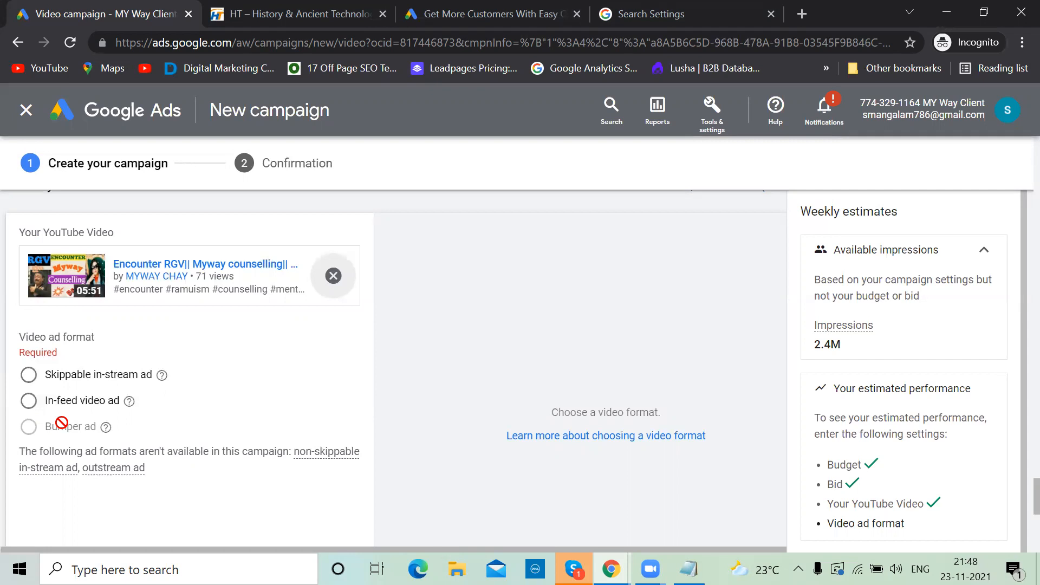
mouse_move(105, 428)
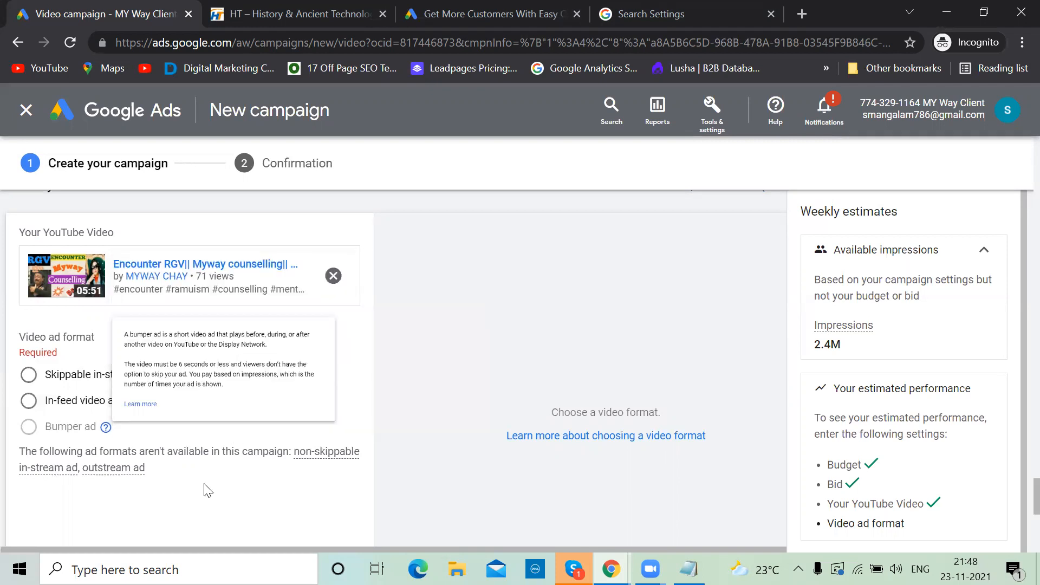
scroll(243, 396, "up", 6)
scroll(244, 397, "up", 20)
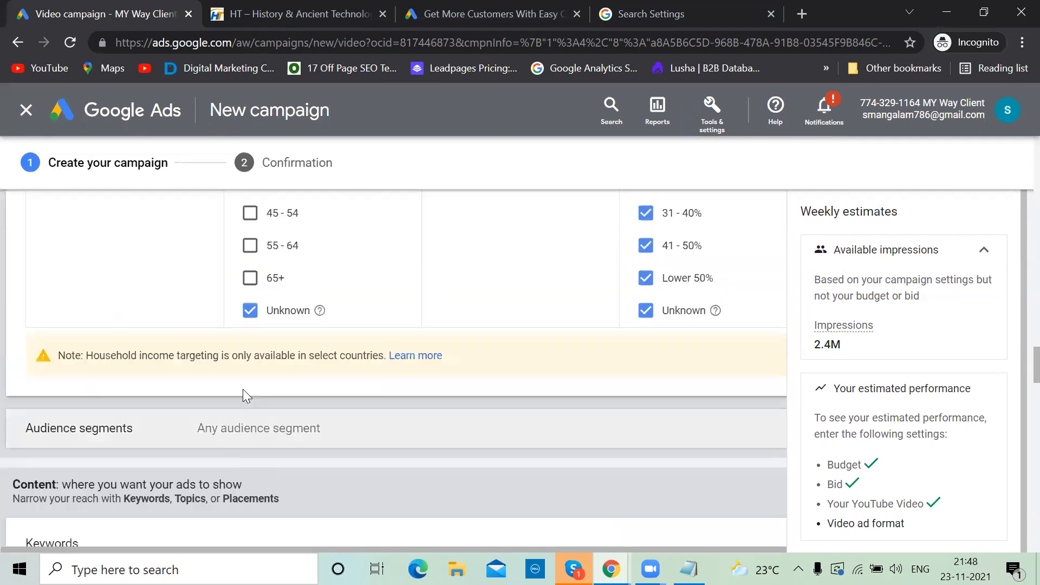
scroll(324, 445, "up", 10)
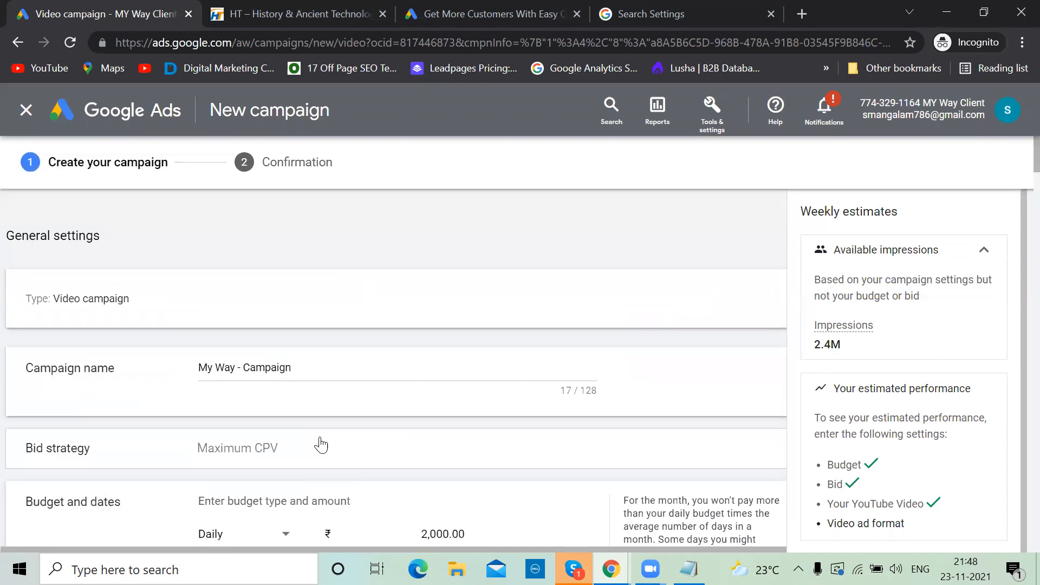
scroll(320, 444, "down", 2)
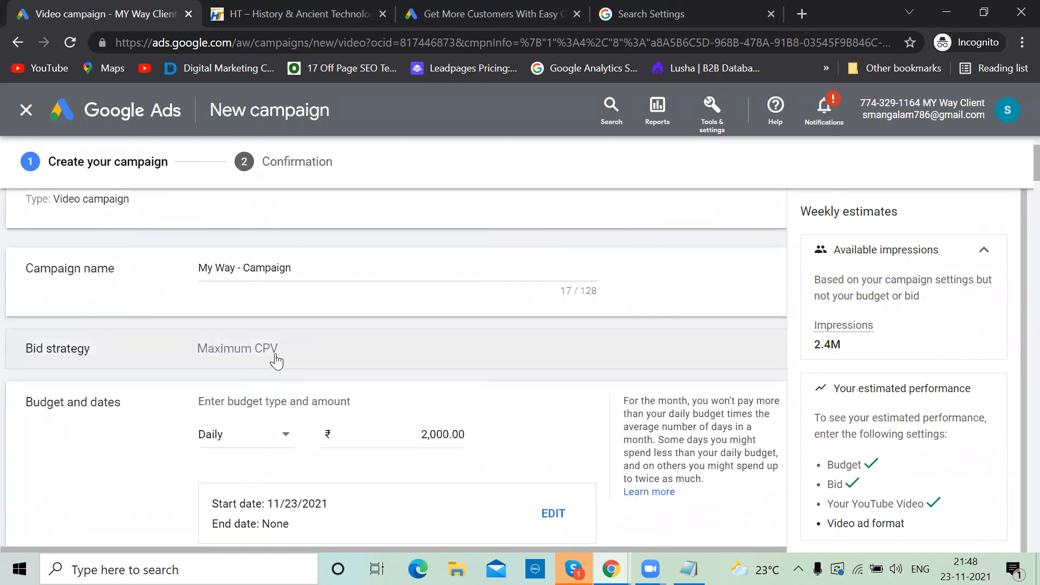
left_click(303, 359)
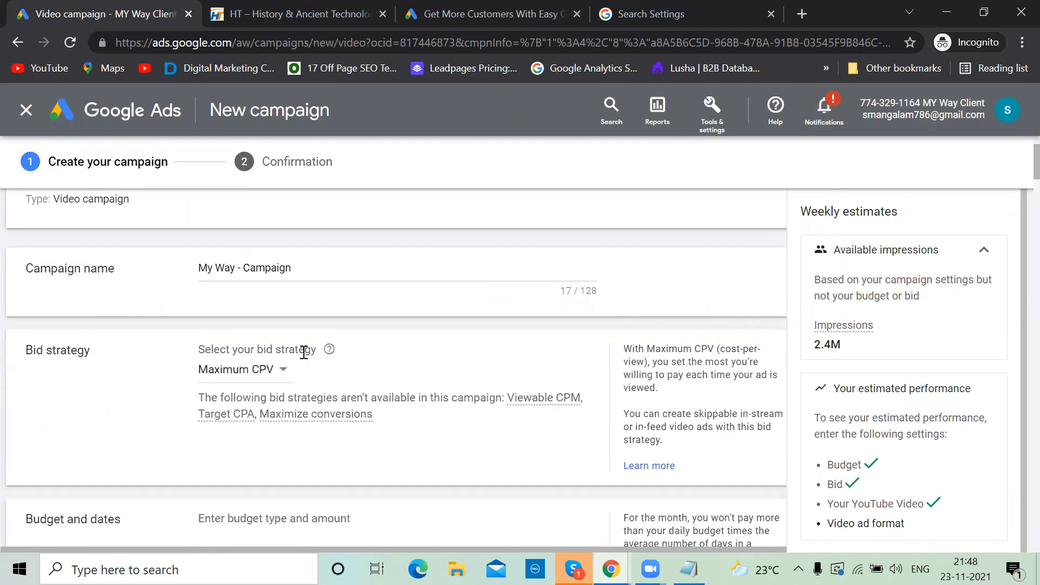
left_click(281, 371)
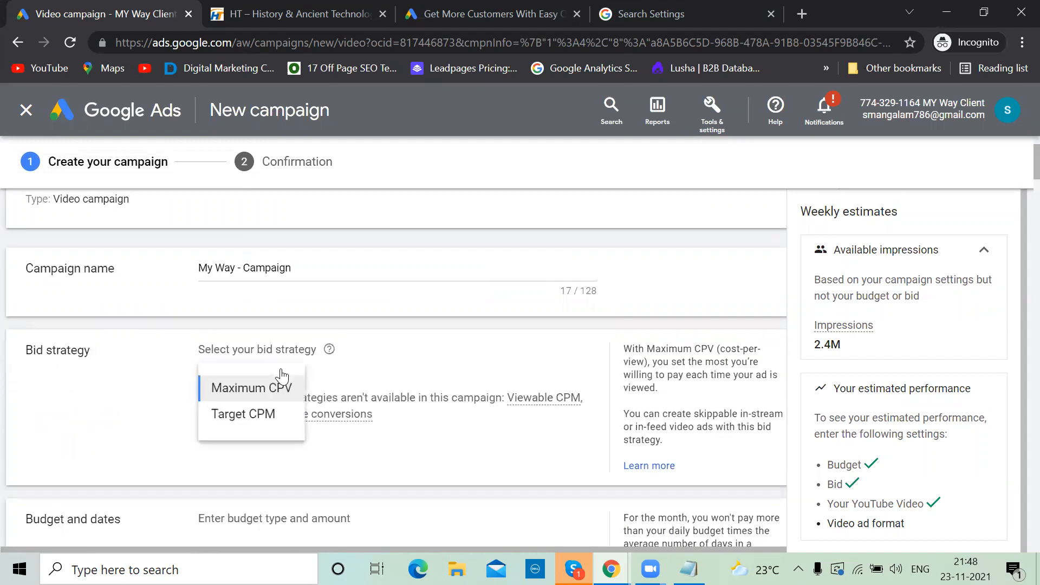
left_click(247, 417)
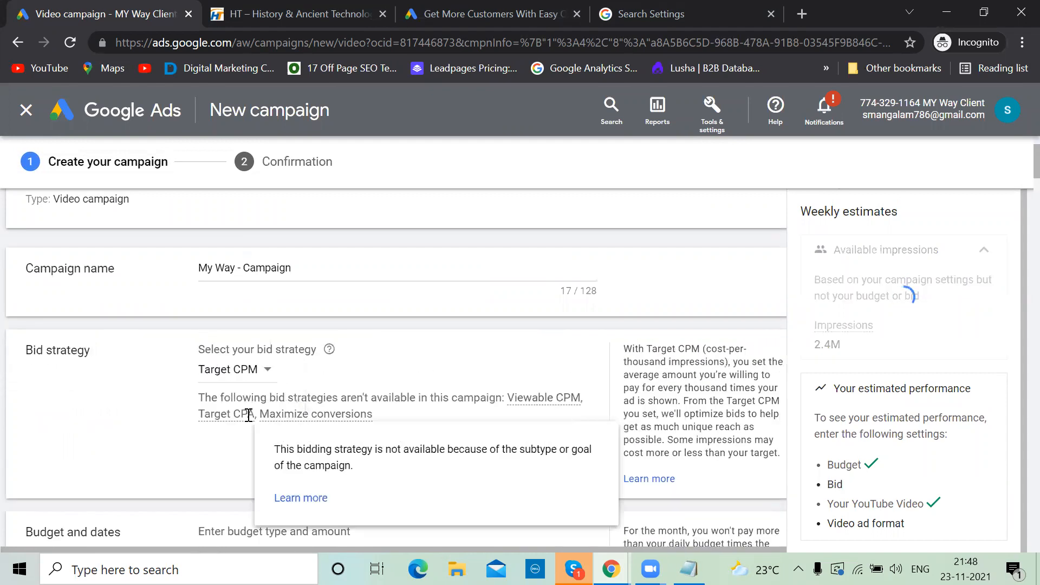
- Select Bumper ad as the video ad format for the Encounter RGV video
scroll(471, 415, "down", 10)
scroll(470, 414, "down", 15)
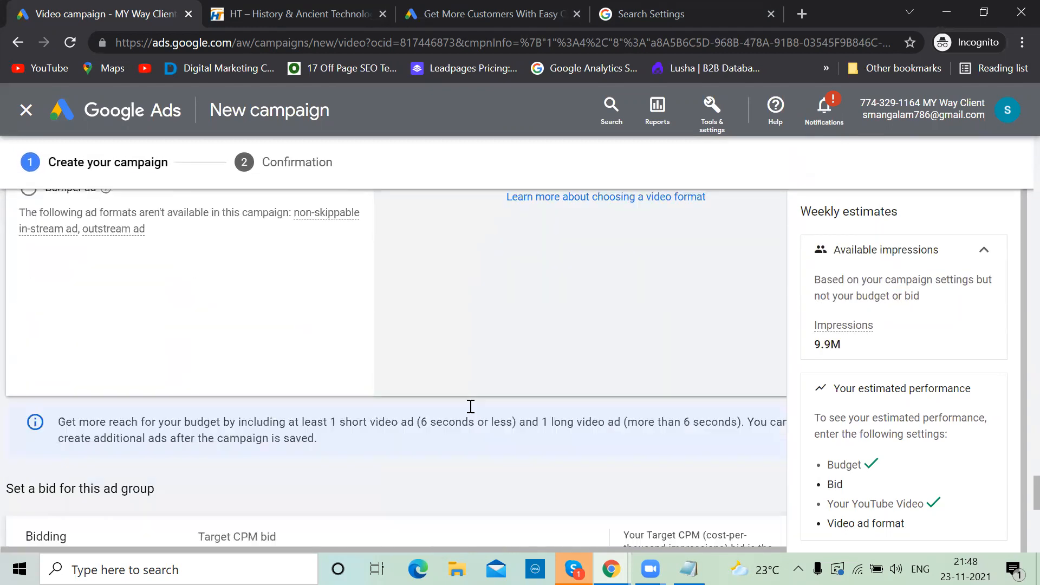
scroll(470, 412, "up", 6)
scroll(469, 407, "up", 7)
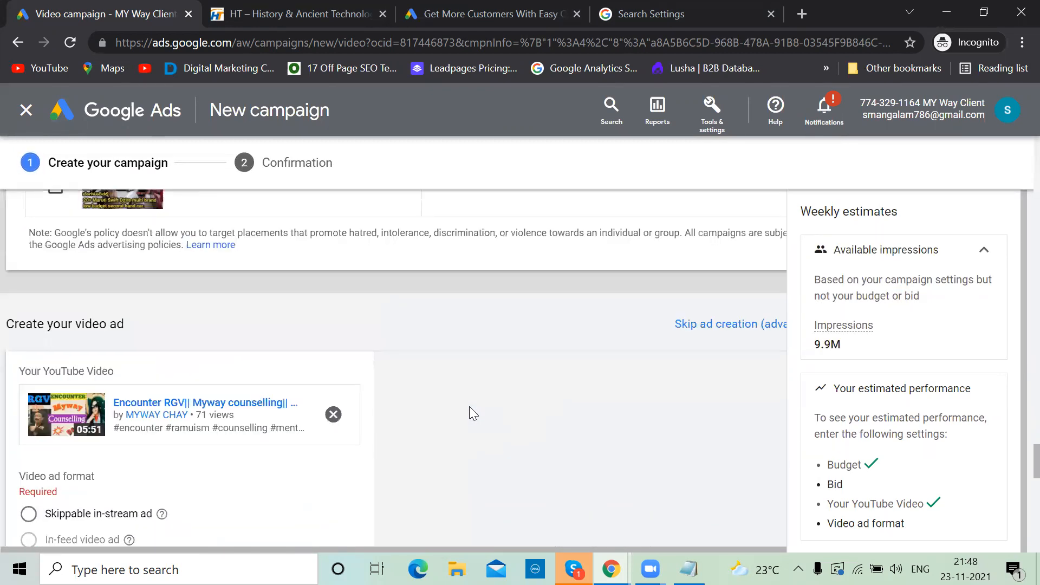
scroll(469, 406, "down", 4)
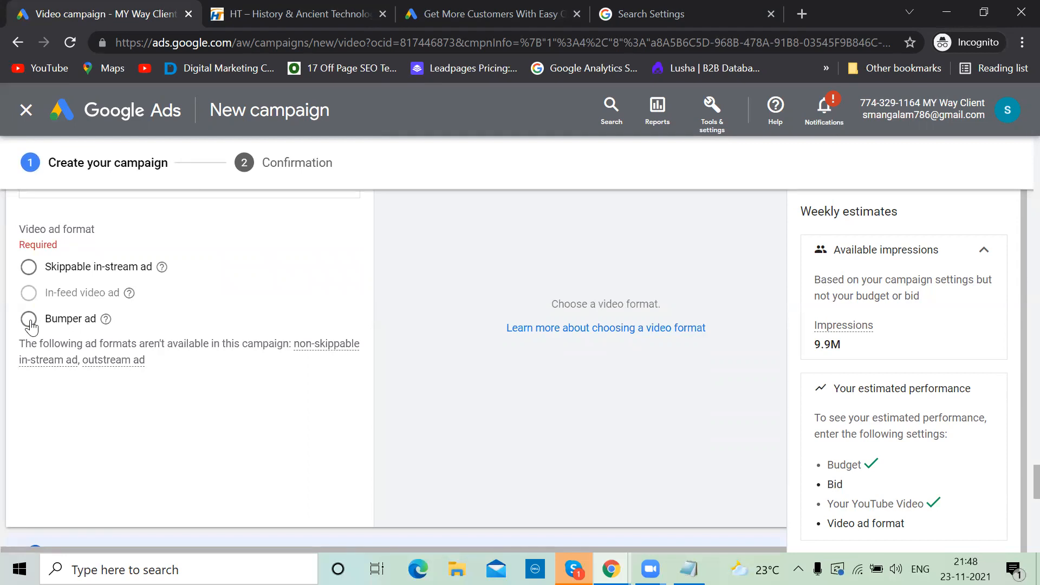
scroll(28, 347, "up", 5)
scroll(28, 347, "down", 4)
left_click(29, 371)
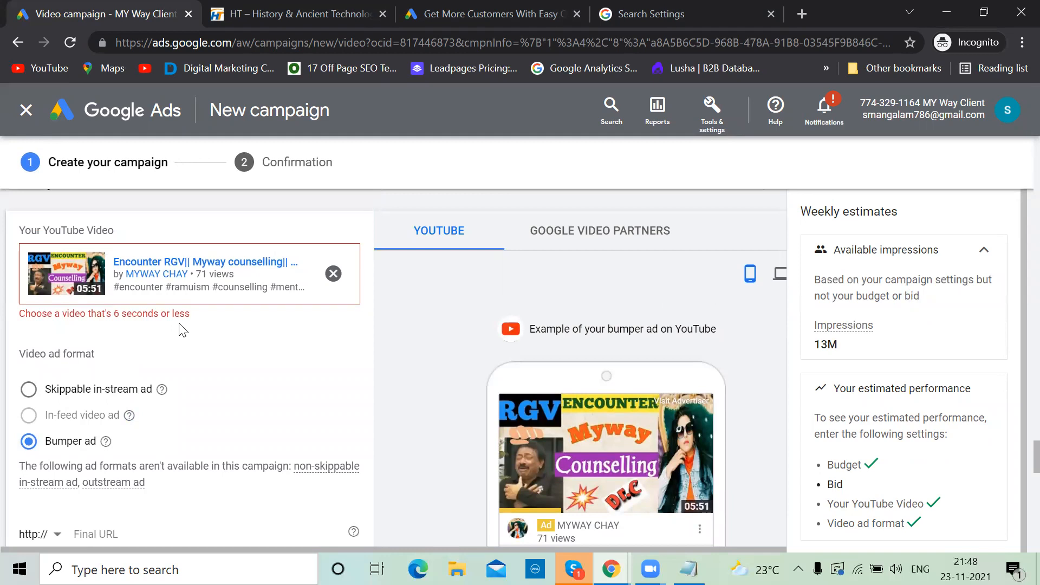
- Set the campaign's bid strategy back to Maximum CPV
scroll(180, 325, "up", 20)
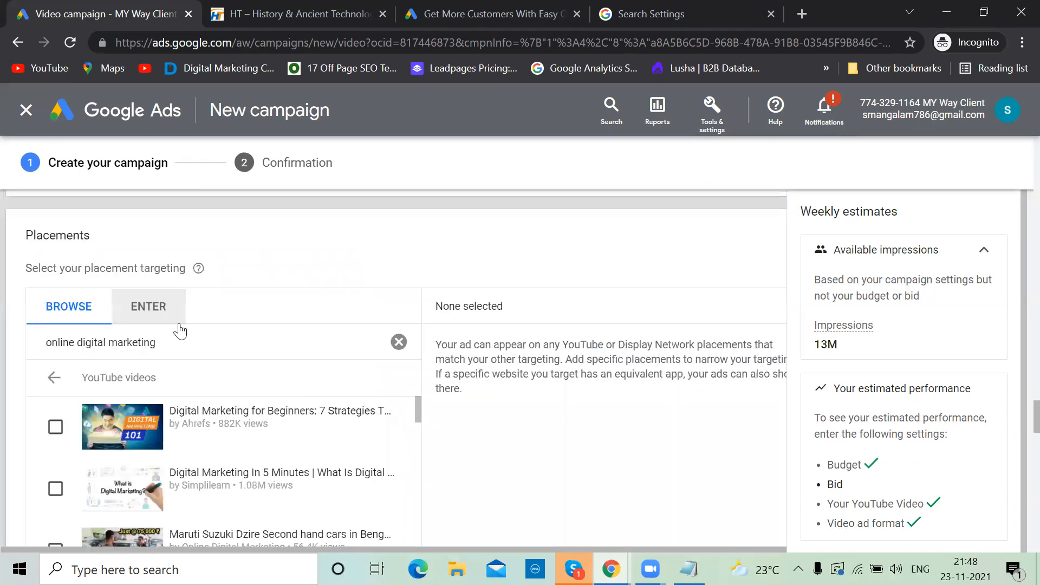
scroll(179, 325, "down", 8)
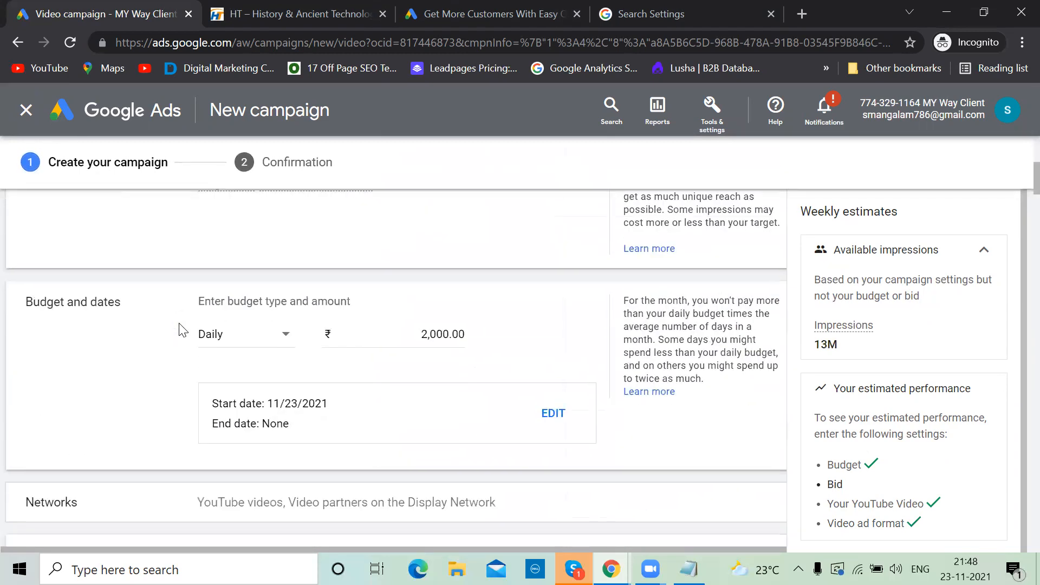
scroll(179, 325, "up", 10)
scroll(179, 325, "down", 2)
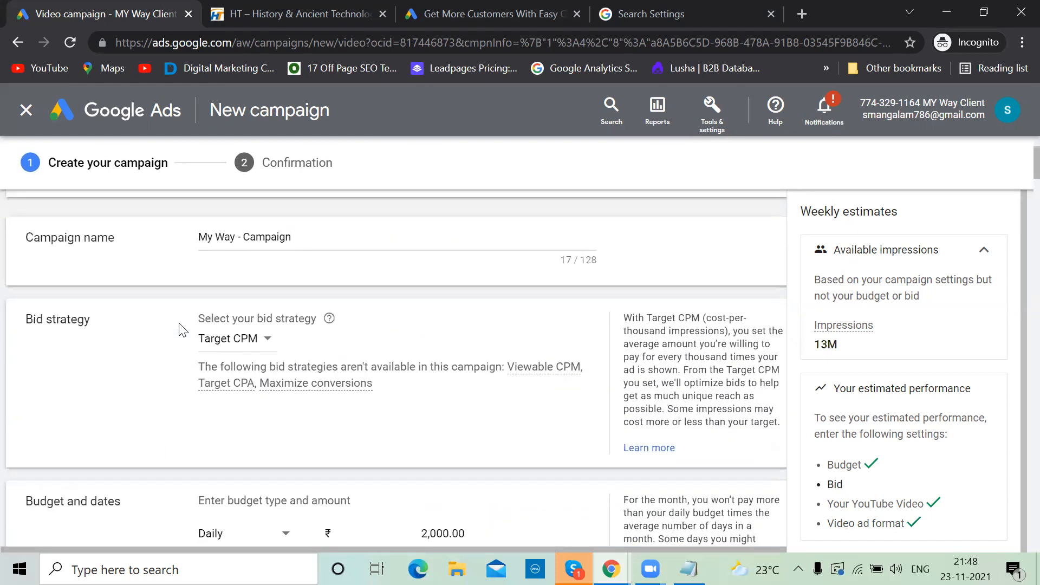
left_click(267, 341)
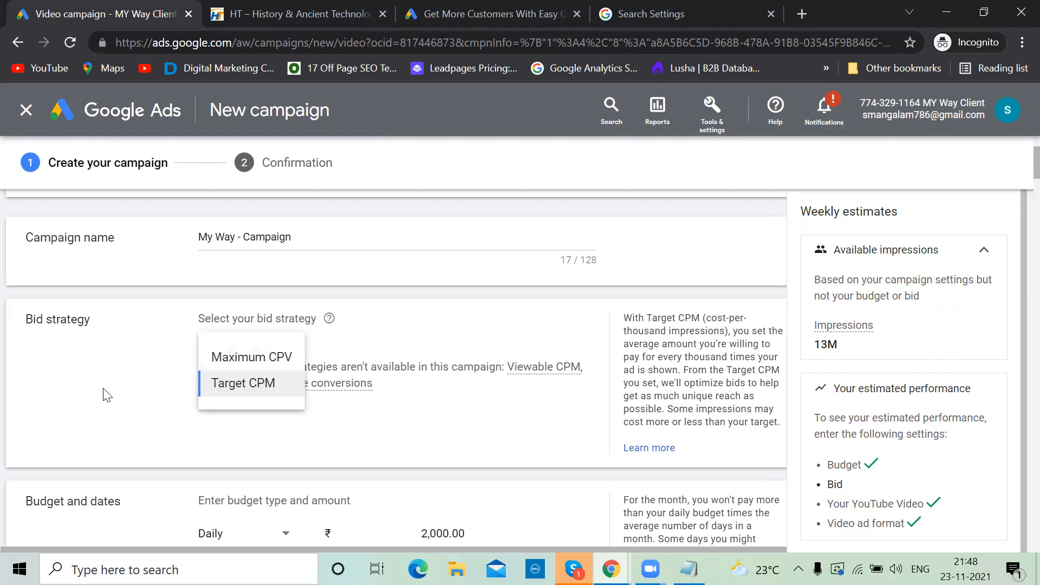
left_click(237, 362)
- Read the explanation of in-feed video ads, and select Skippable in-stream ad as the video ad format
scroll(356, 371, "down", 7)
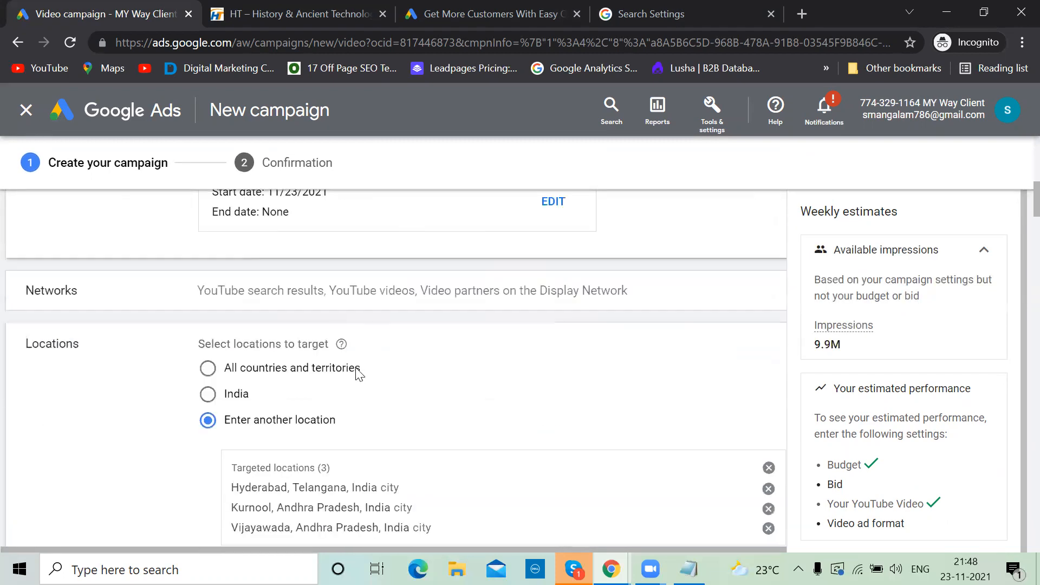
scroll(357, 373, "down", 13)
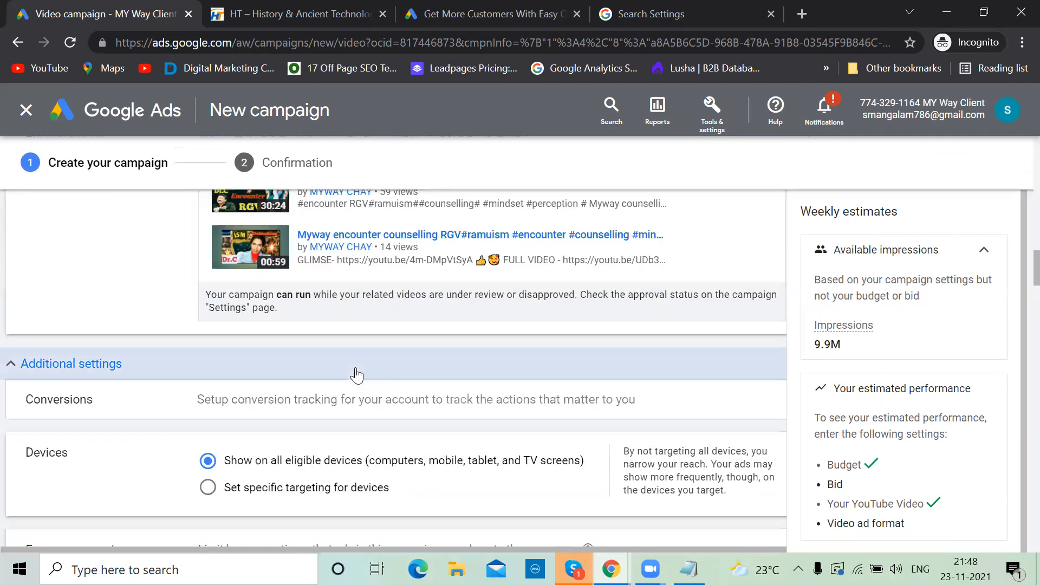
scroll(356, 374, "down", 13)
scroll(356, 367, "down", 12)
scroll(357, 374, "down", 9)
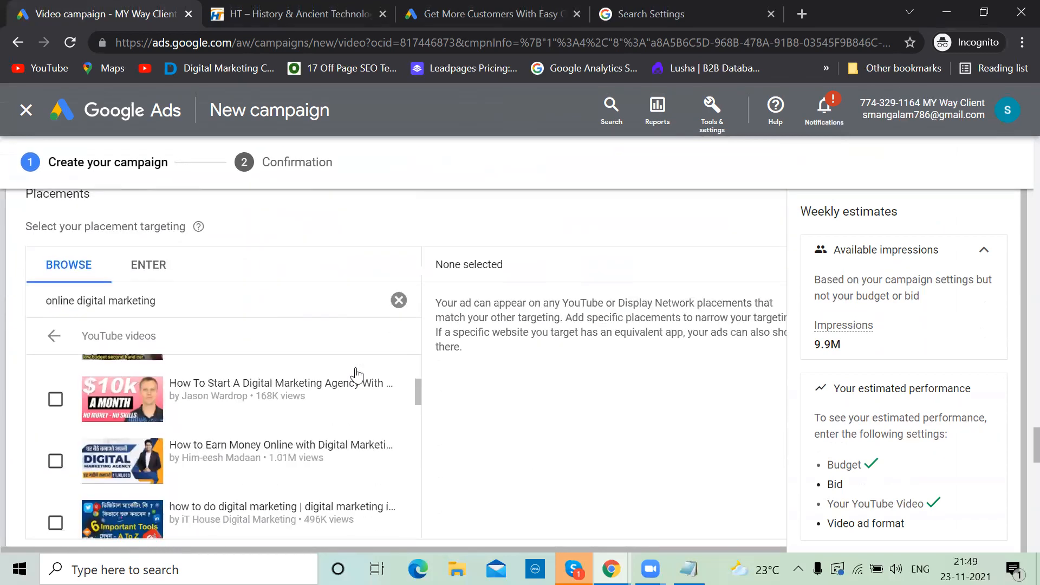
scroll(356, 374, "down", 2)
scroll(442, 418, "down", 6)
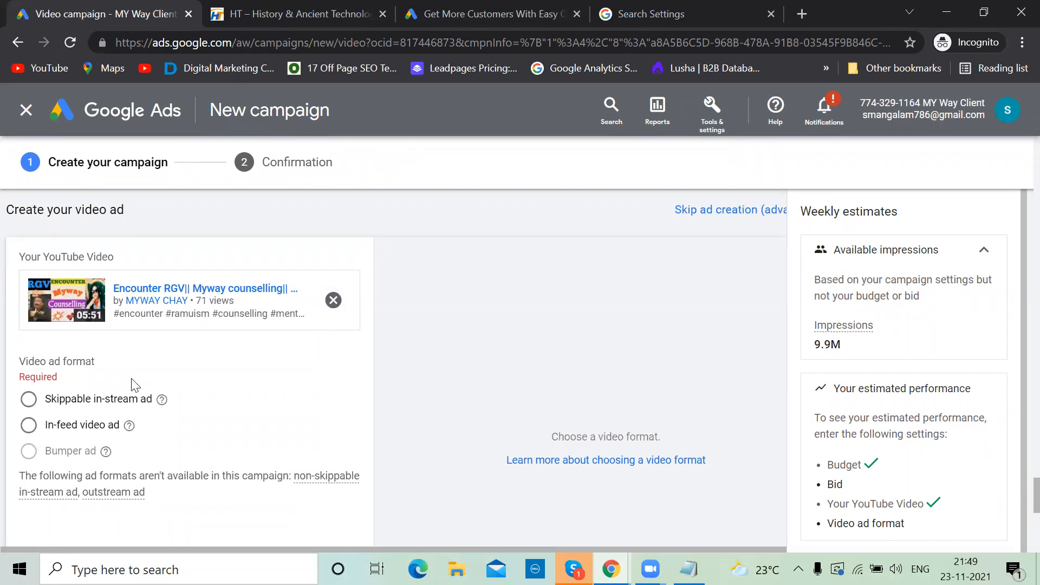
mouse_move(128, 427)
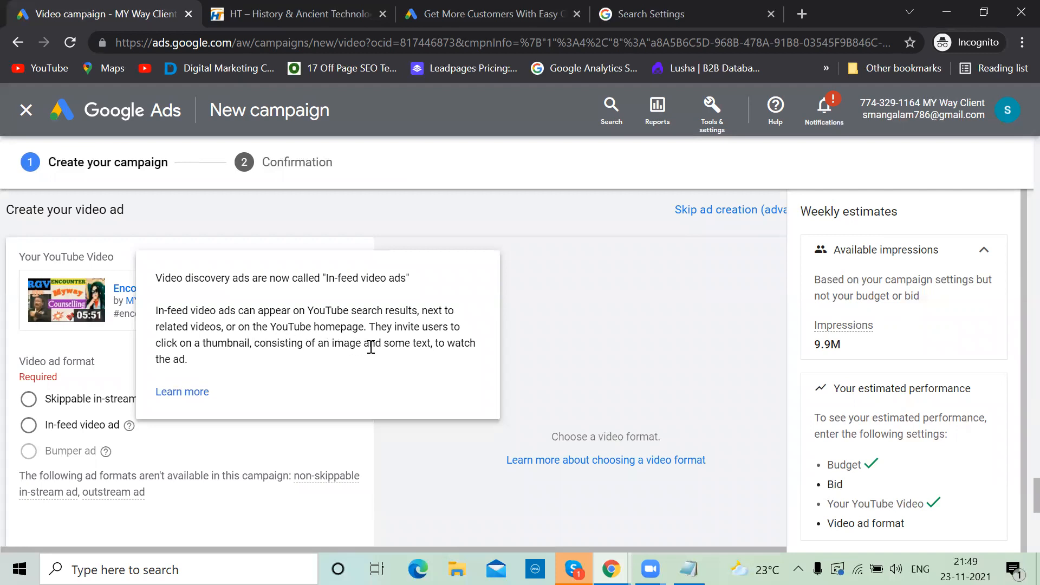
left_click(30, 401)
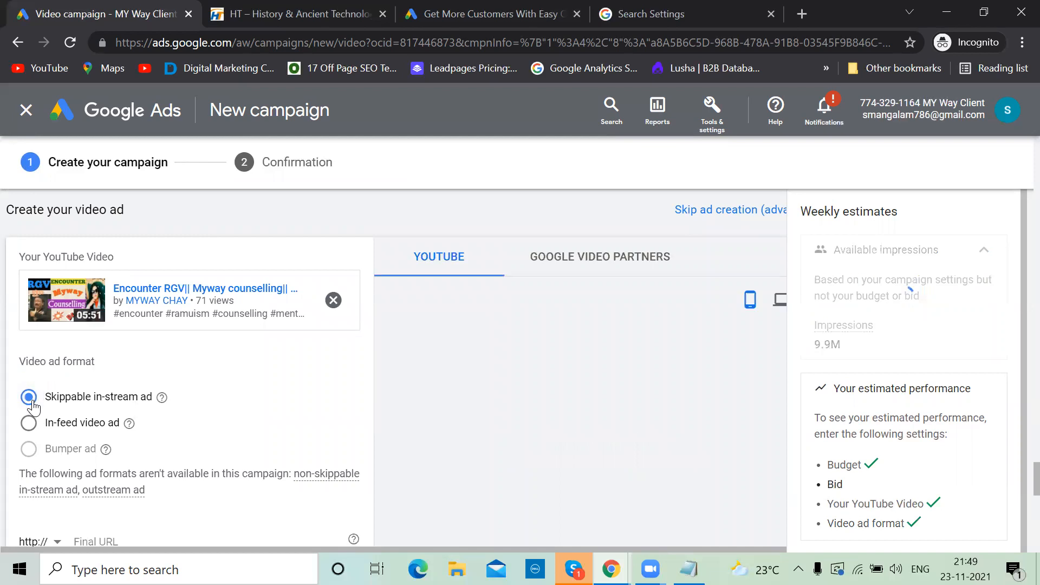
scroll(429, 356, "down", 3)
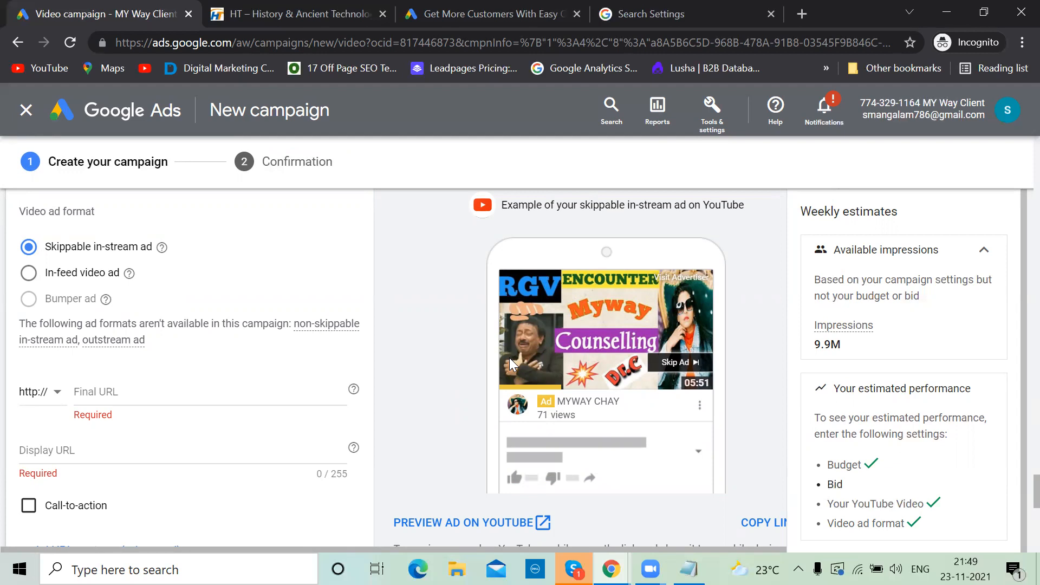
- Change the video ad format to In-feed video ad and show its preview for desktop
left_click(30, 273)
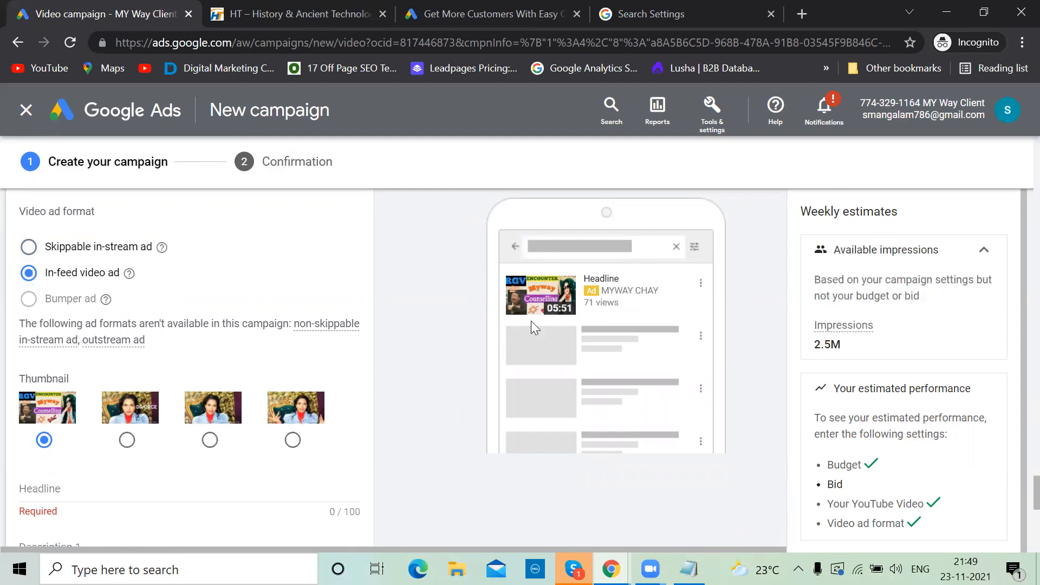
scroll(665, 299, "up", 5)
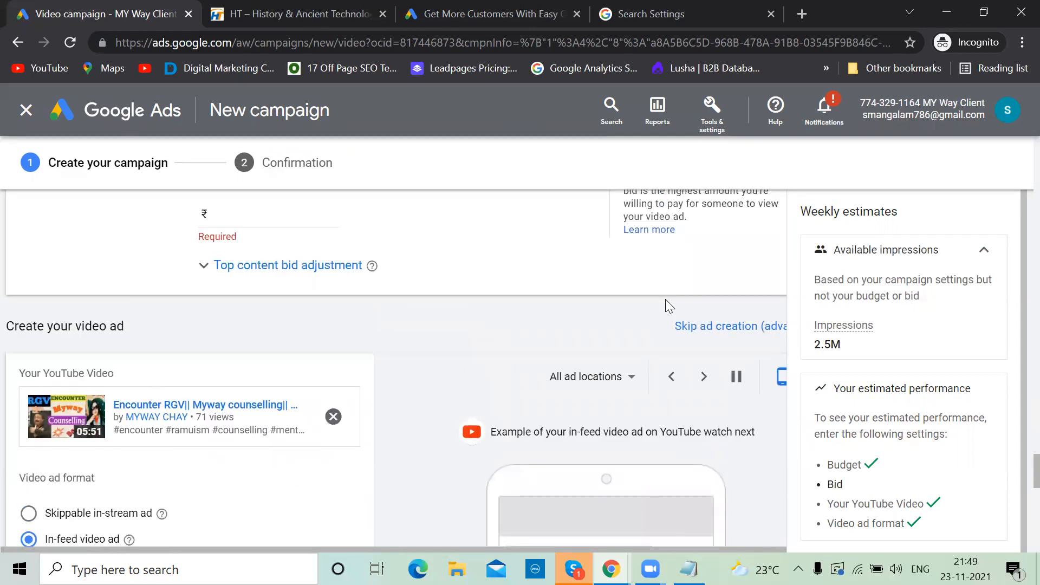
scroll(767, 382, "down", 1)
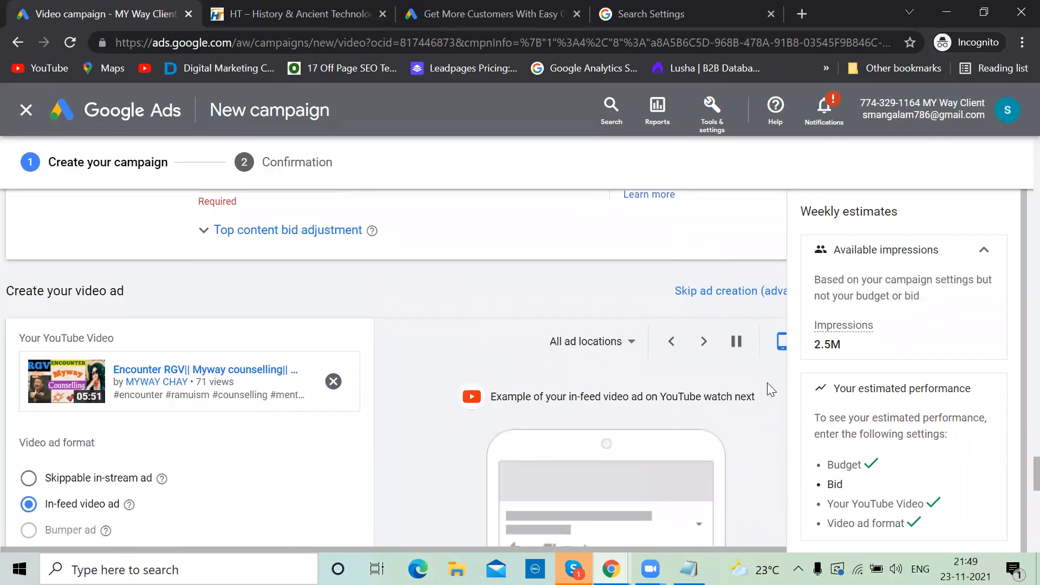
scroll(767, 357, "right", 1)
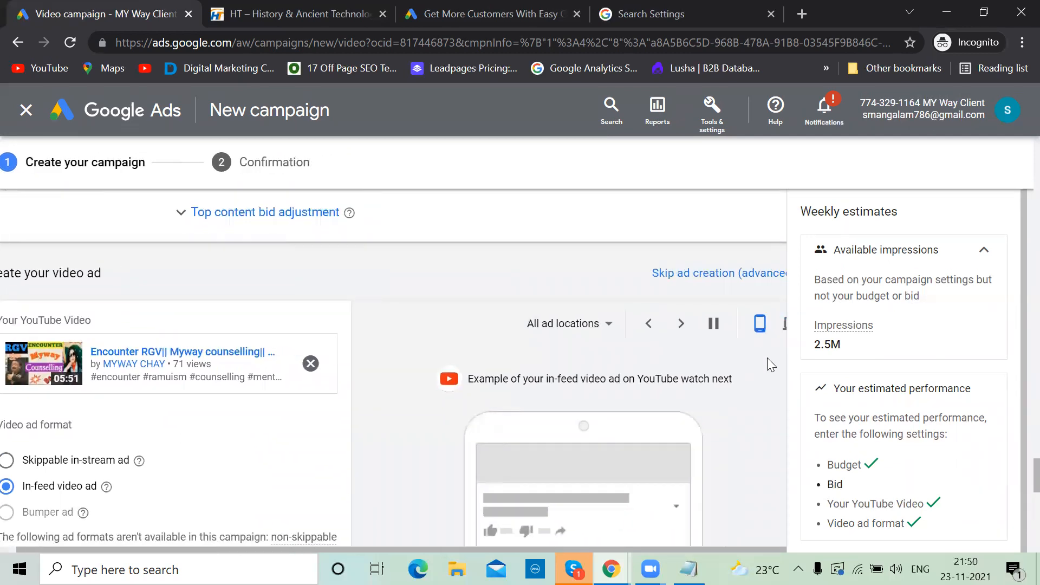
left_click(775, 325)
scroll(677, 360, "down", 5)
scroll(678, 360, "up", 2)
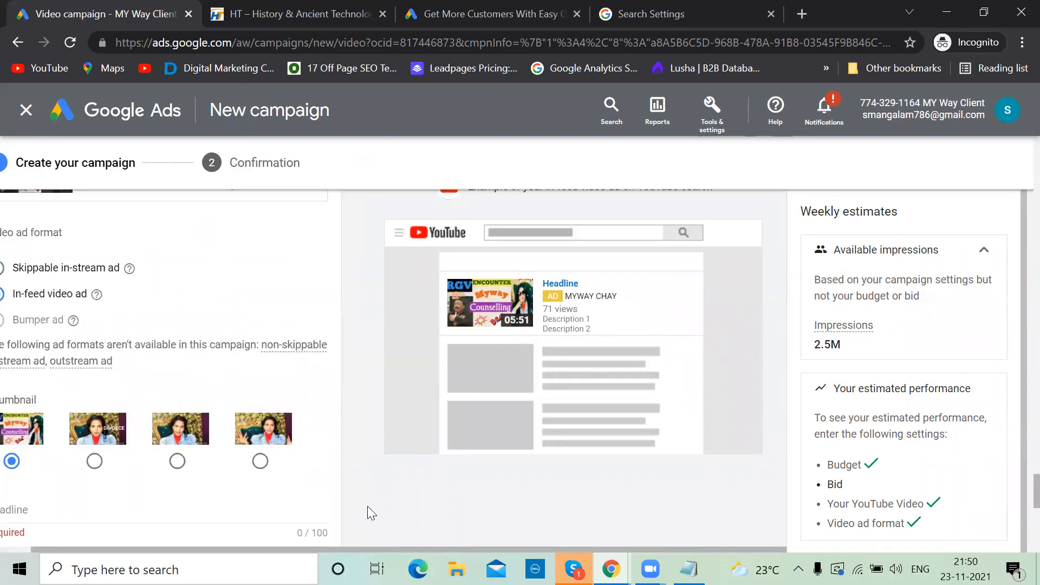
- Try the third thumbnail for the in-feed video ad and switch back to the first one with the RGV Encounter artwork
scroll(367, 513, "left", 1)
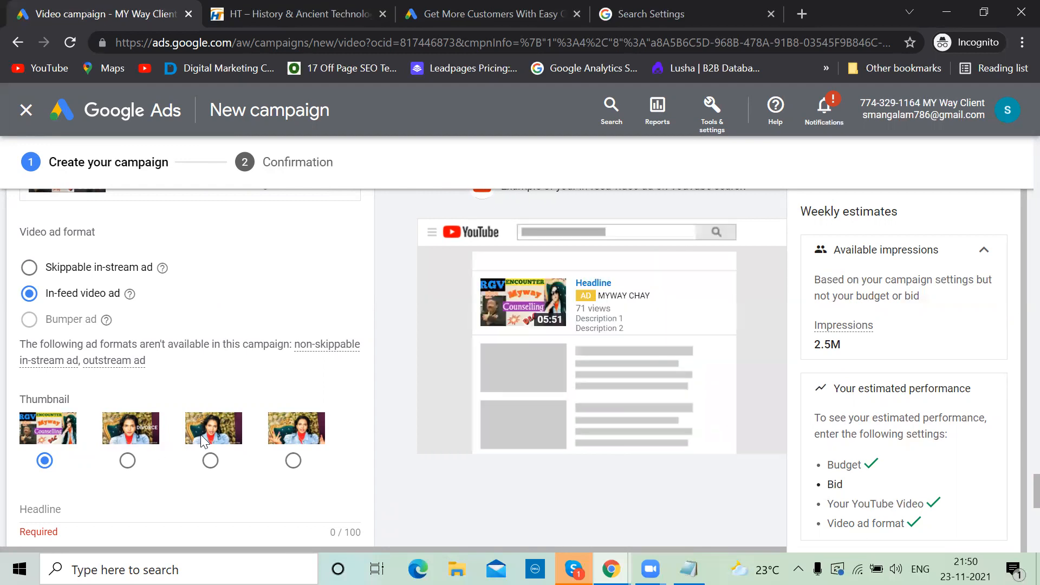
scroll(201, 435, "up", 2)
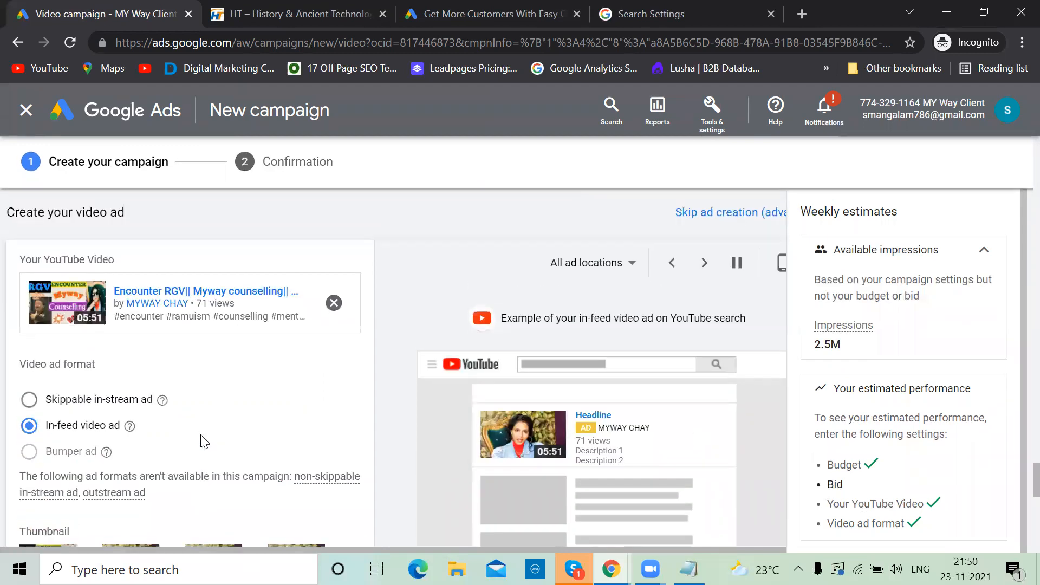
scroll(201, 441, "down", 1)
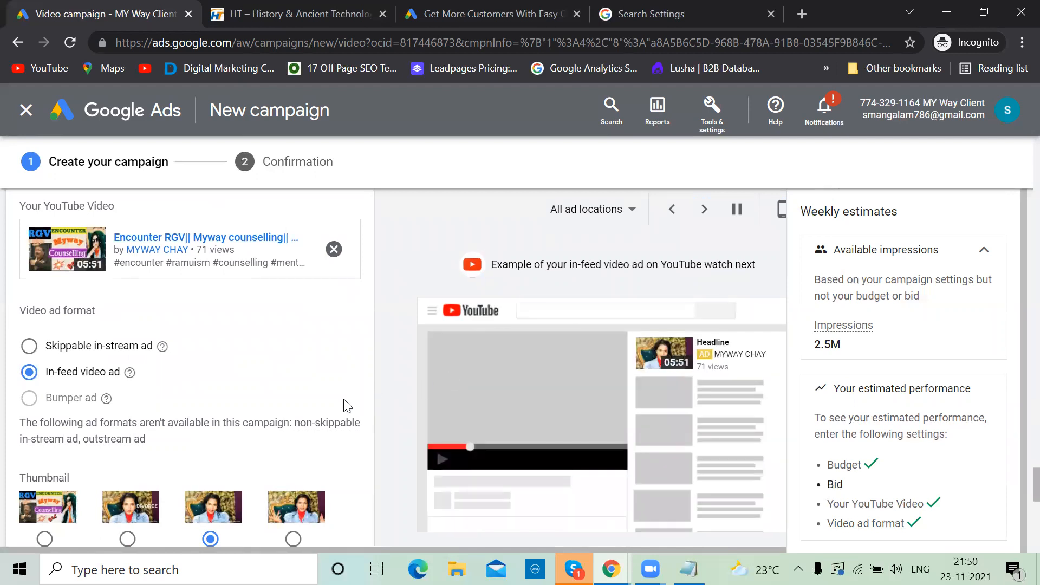
scroll(280, 407, "down", 1)
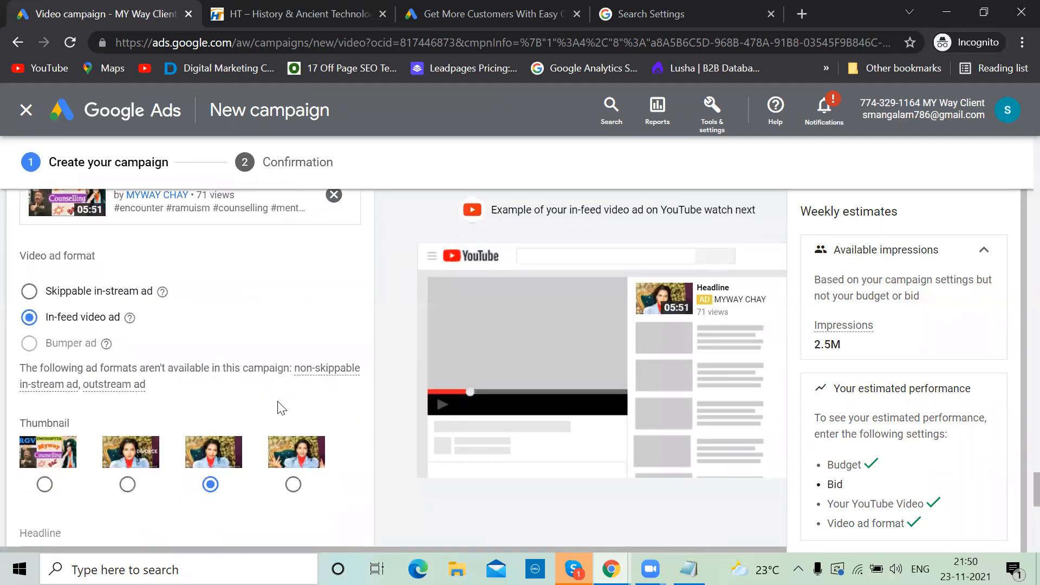
left_click(48, 447)
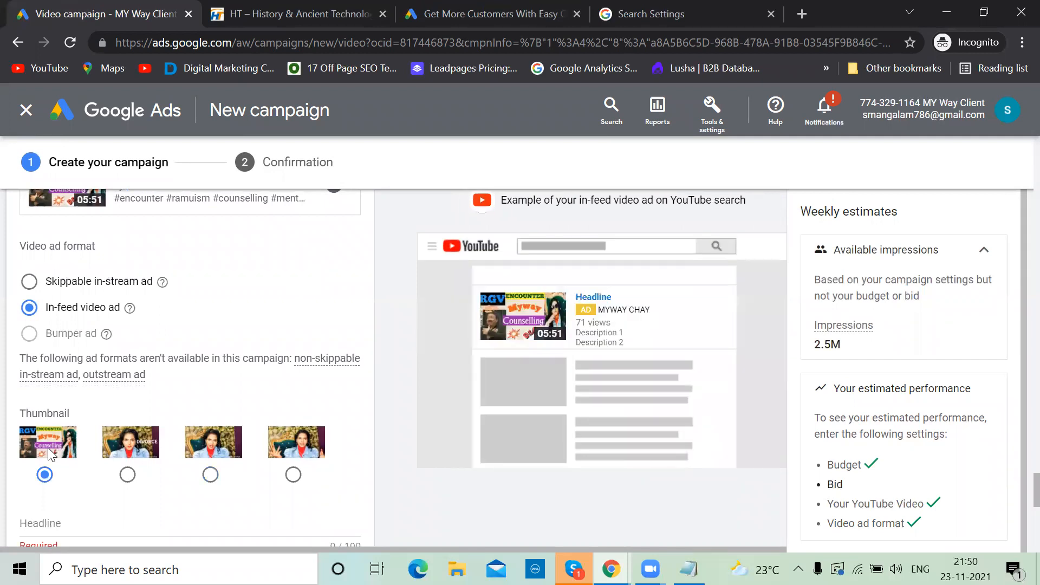
scroll(47, 449, "down", 2)
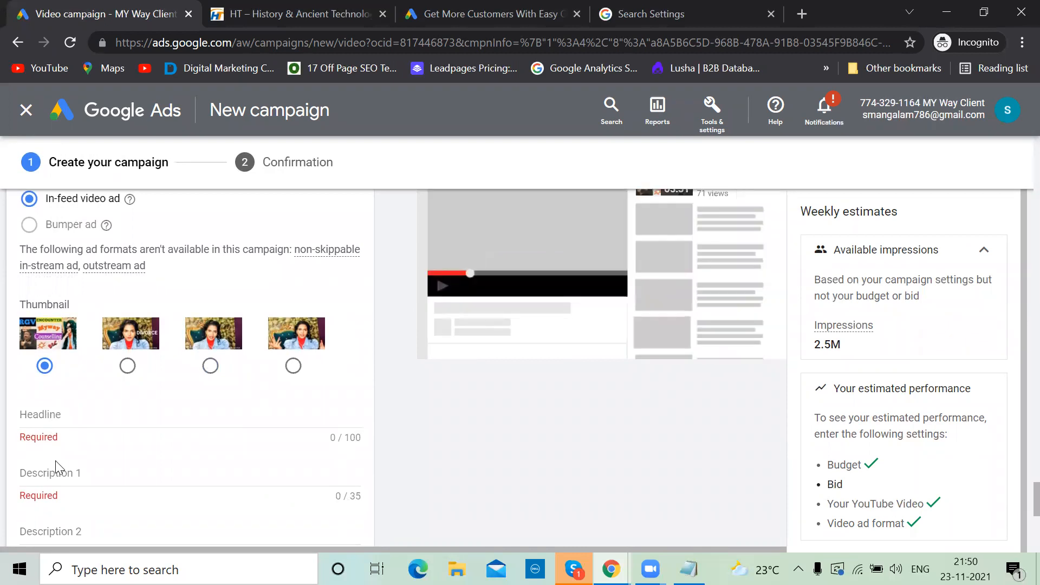
- Copy the title of the Encounter RGV video from its YouTube page and paste it as the ad's headline in Google Ads
scroll(57, 457, "down", 1)
scroll(63, 453, "up", 1)
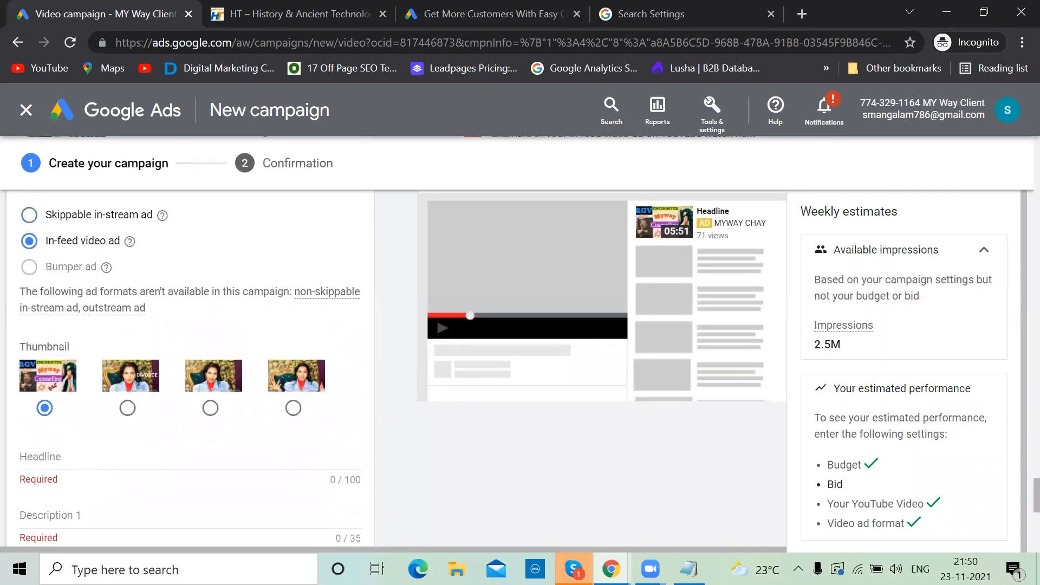
mouse_move(611, 569)
left_click(494, 513)
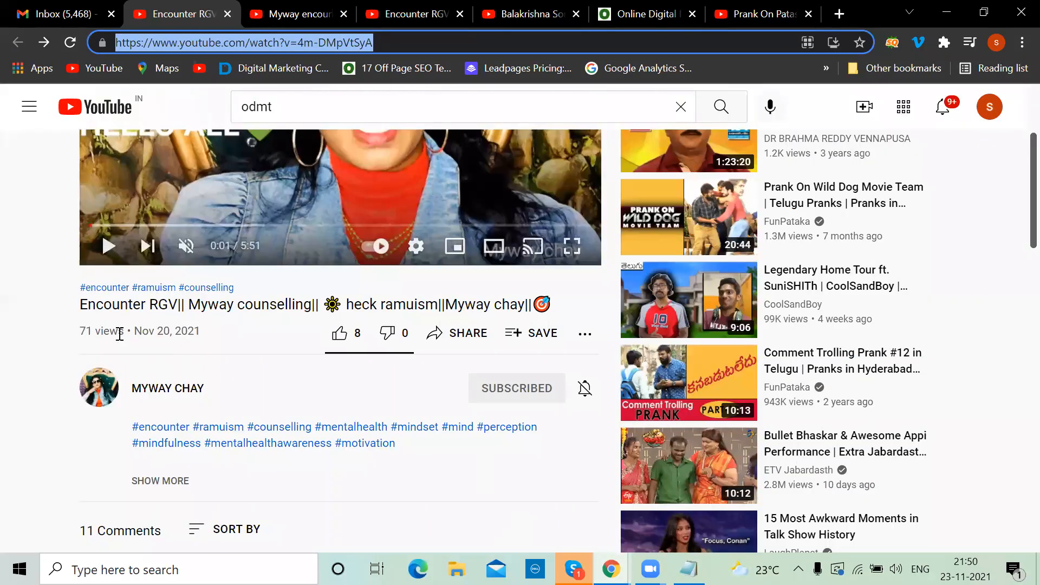
left_click_drag(80, 308, 495, 305)
triple_click(562, 307)
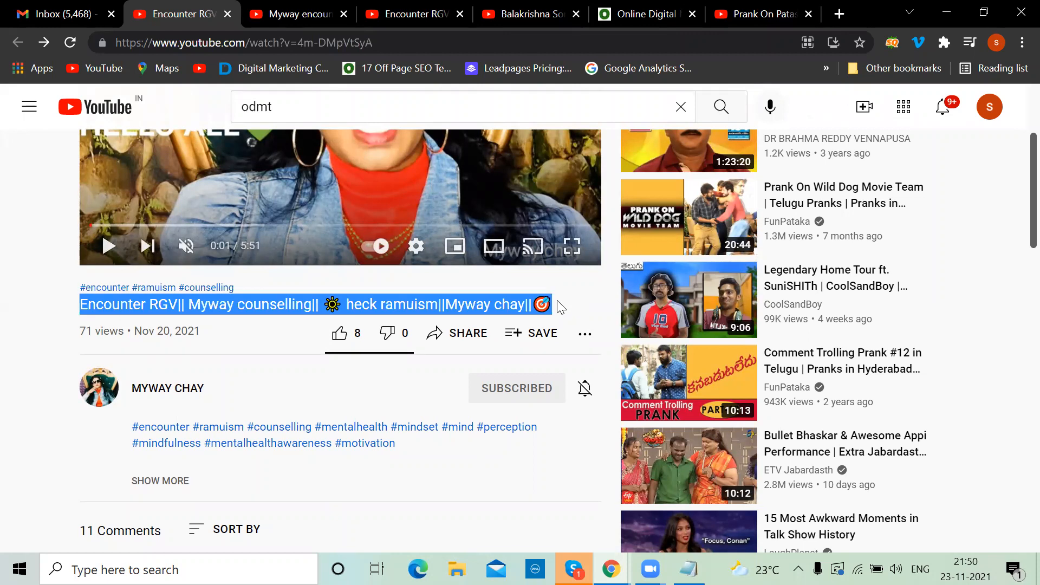
key("alt+Tab")
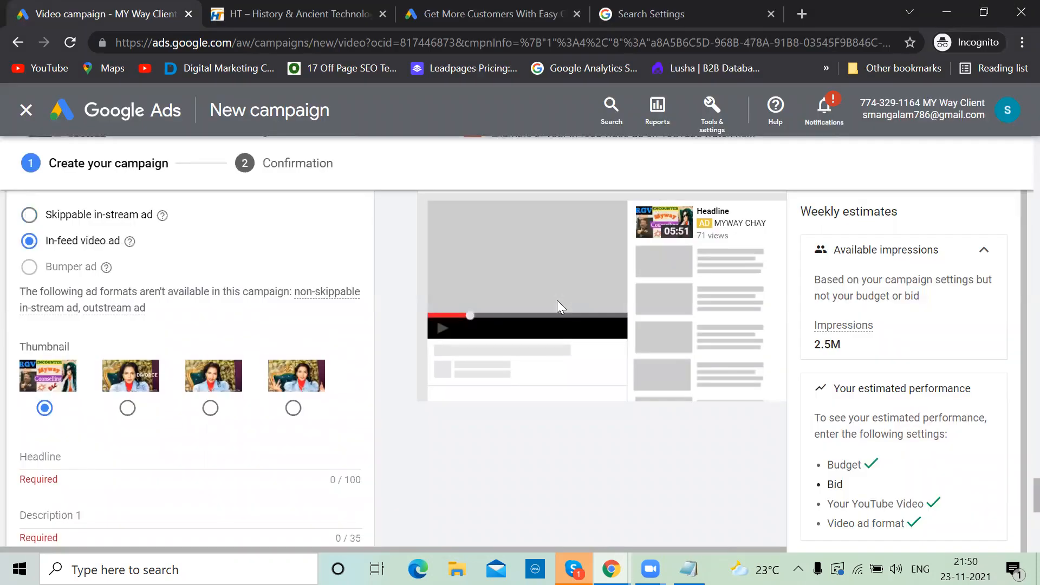
left_click(79, 454)
key("ctrl+v")
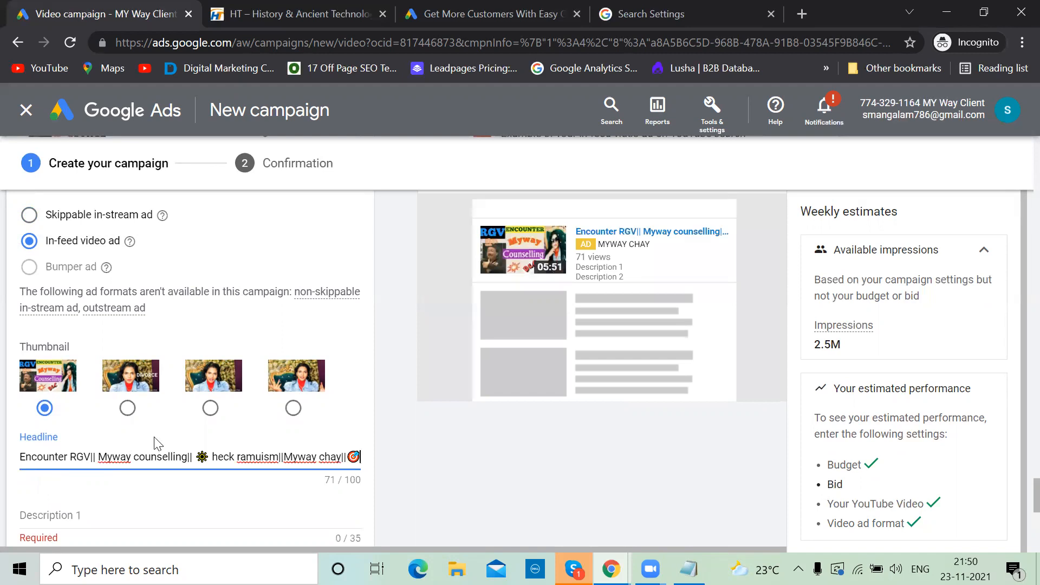
- Clean up the headline by removing both emojis, the trailing bars and the doubled bars after "RGV" and "Myway counselling"
left_click(210, 458)
key("BackSpace")
key("BackSpace")
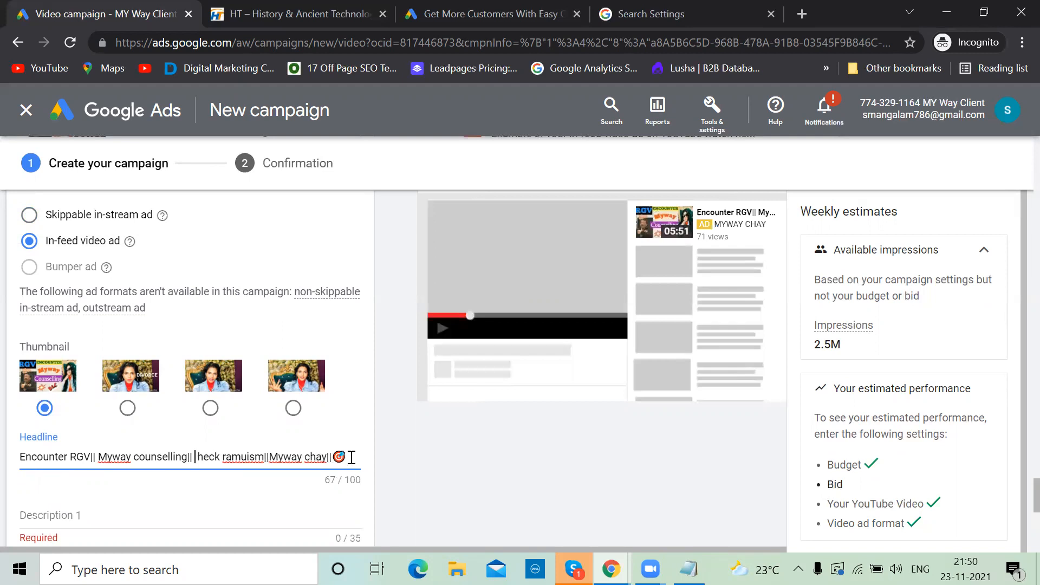
key("BackSpace")
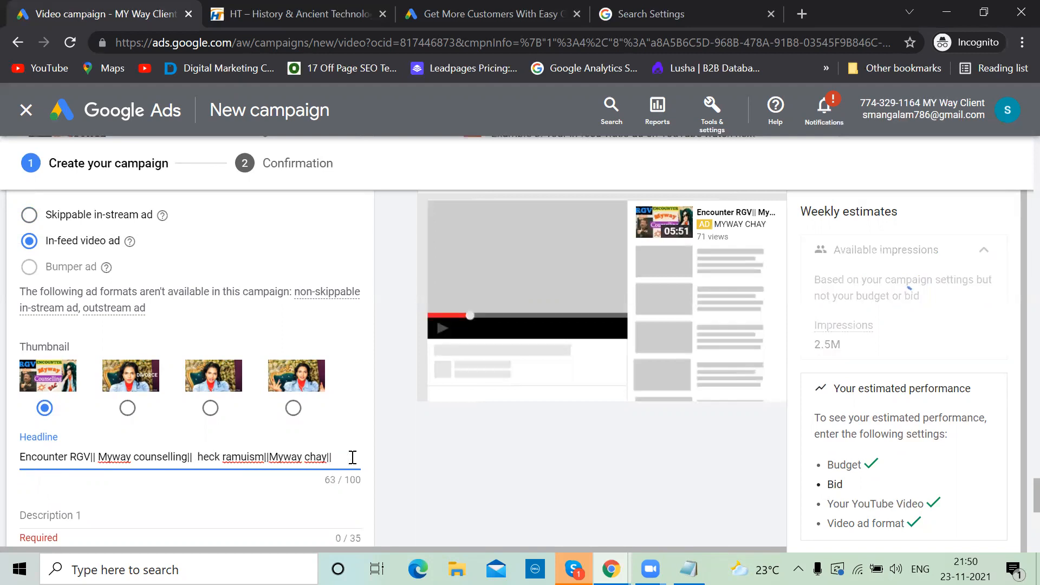
left_click(193, 458)
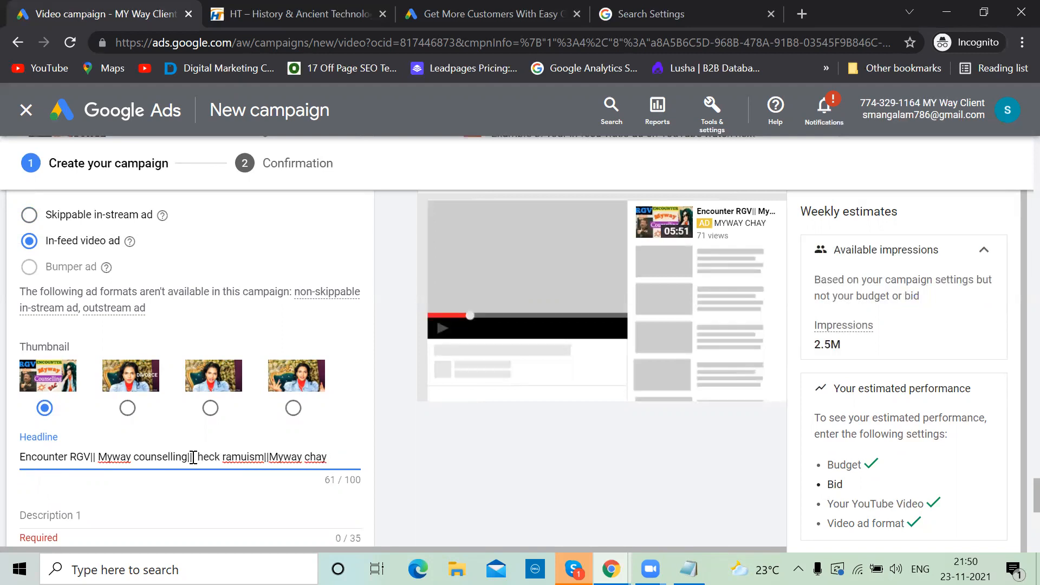
key("BackSpace")
key("BackSpace")
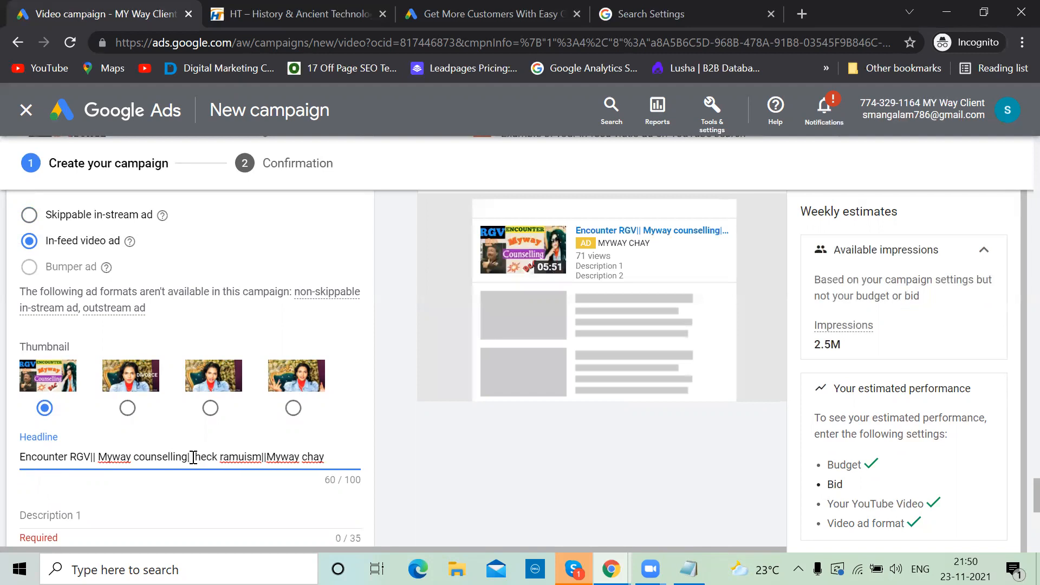
left_click(98, 456)
key("BackSpace")
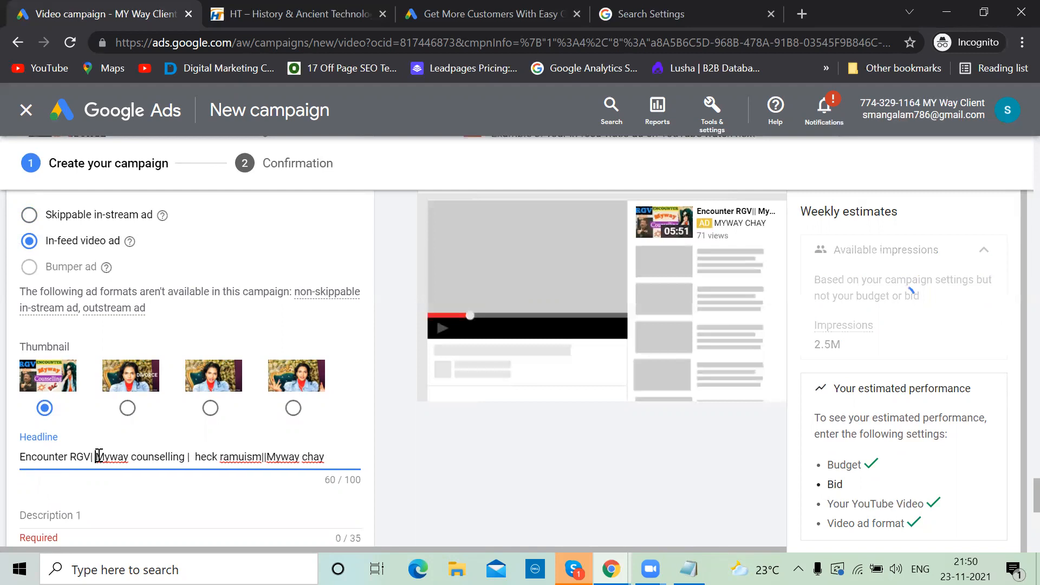
scroll(212, 454, "up", 1)
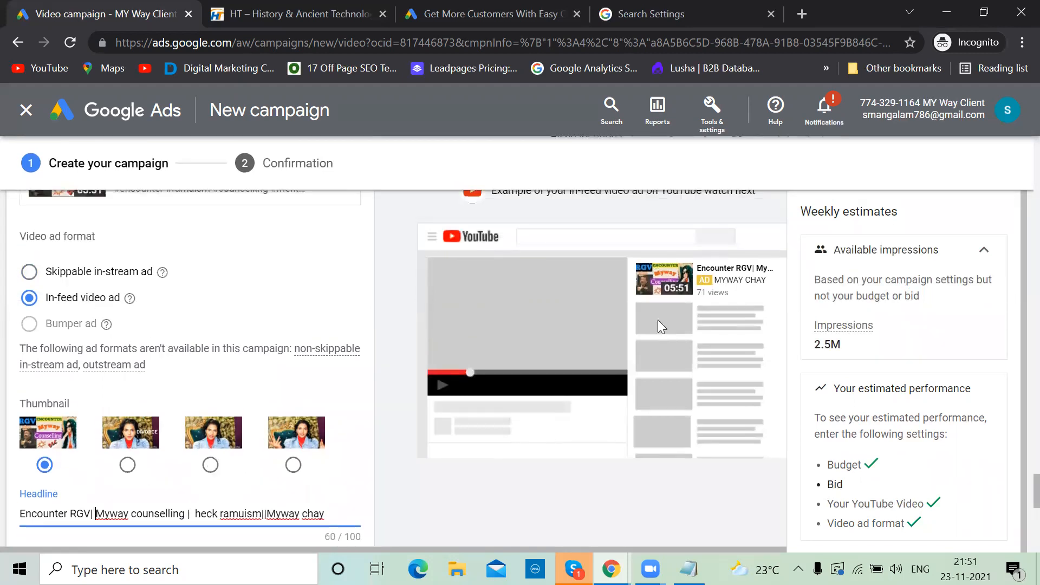
scroll(267, 423, "down", 2)
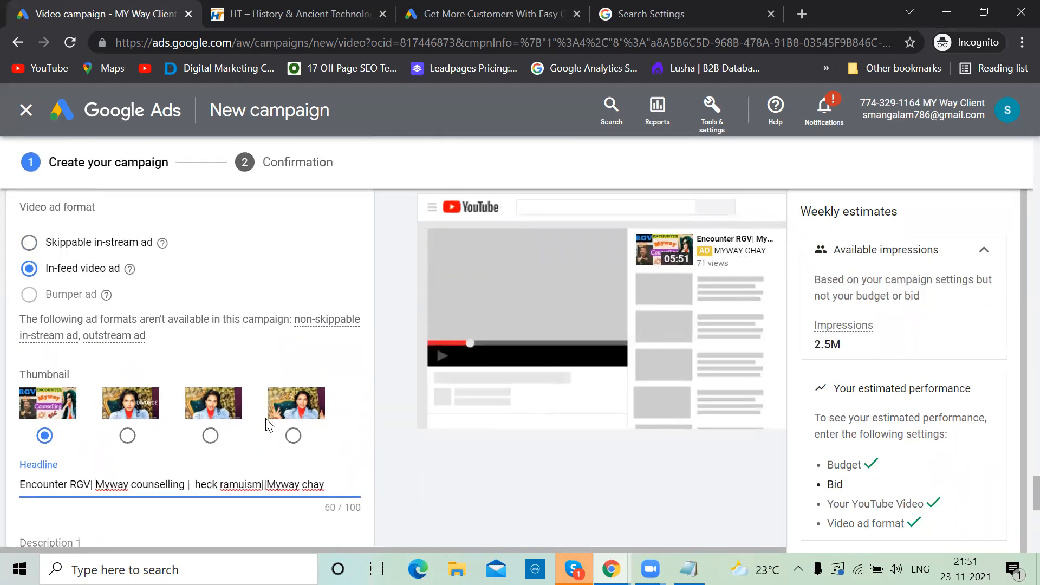
- Check the full video description on YouTube, and set the ad's Description 1 to "My View on RGV"
left_click(134, 441)
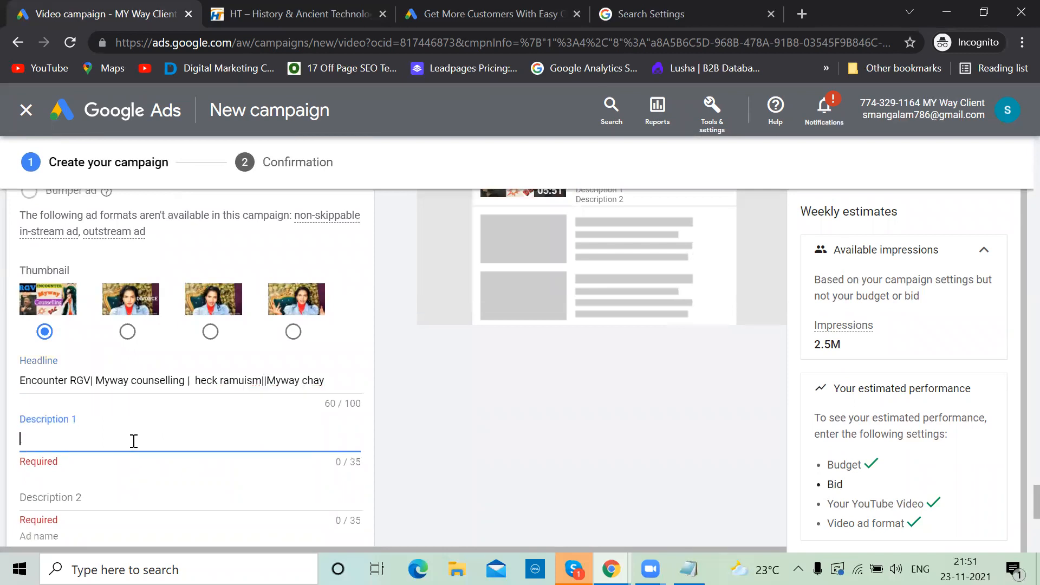
key("alt+Tab")
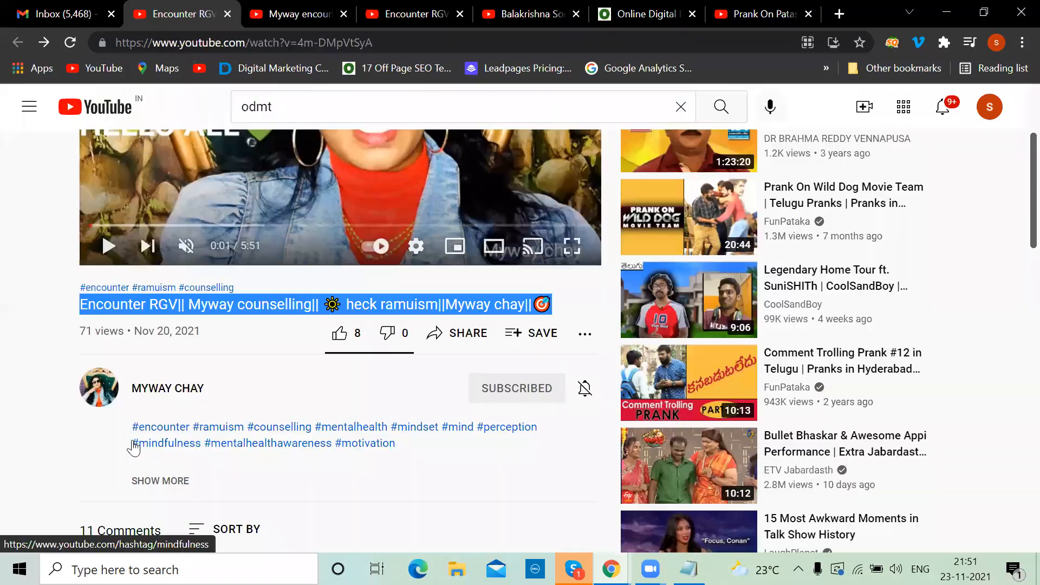
left_click(177, 482)
scroll(178, 482, "down", 2)
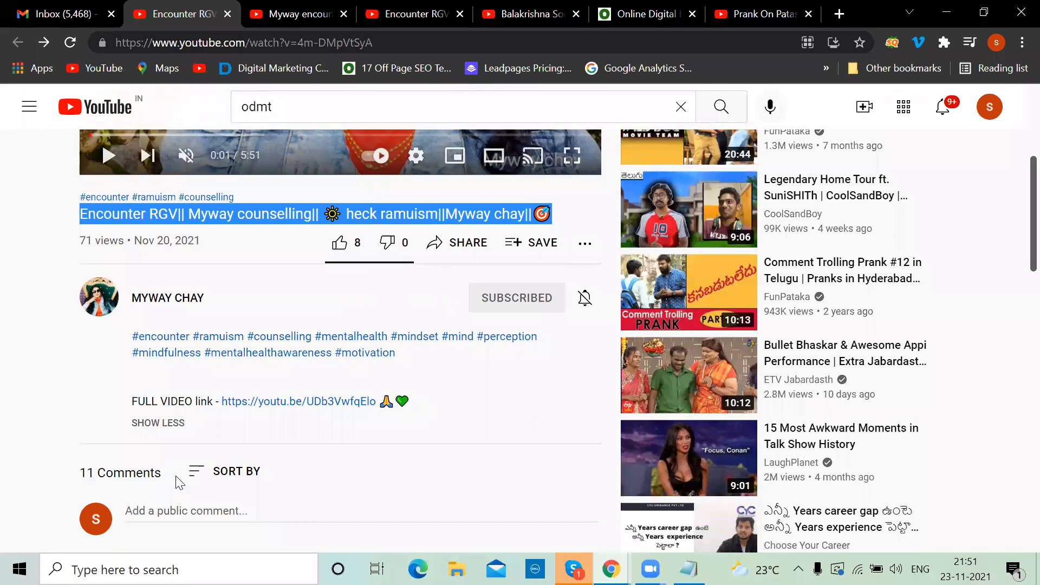
key("alt+Tab")
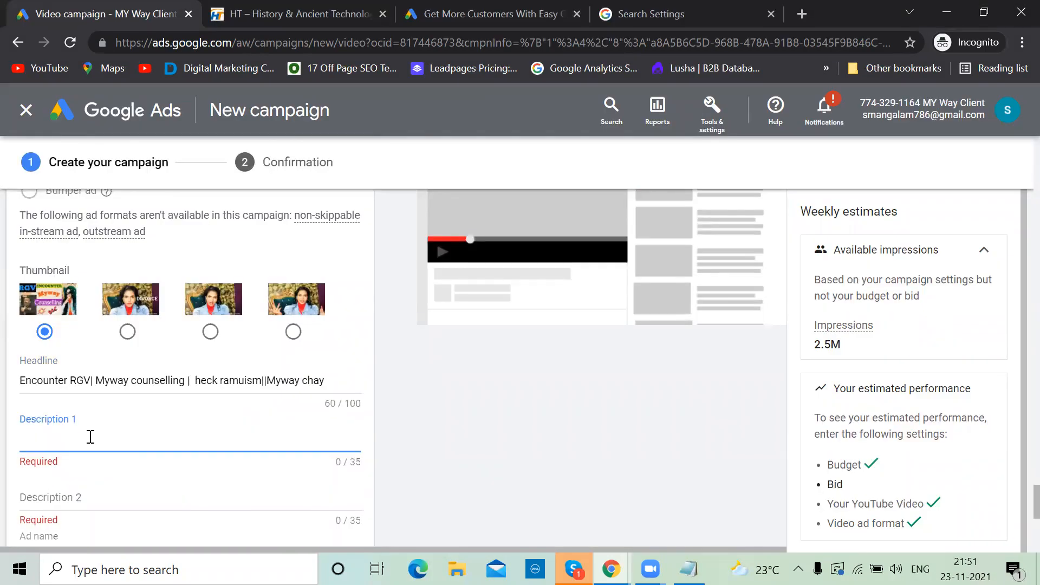
type("My ")
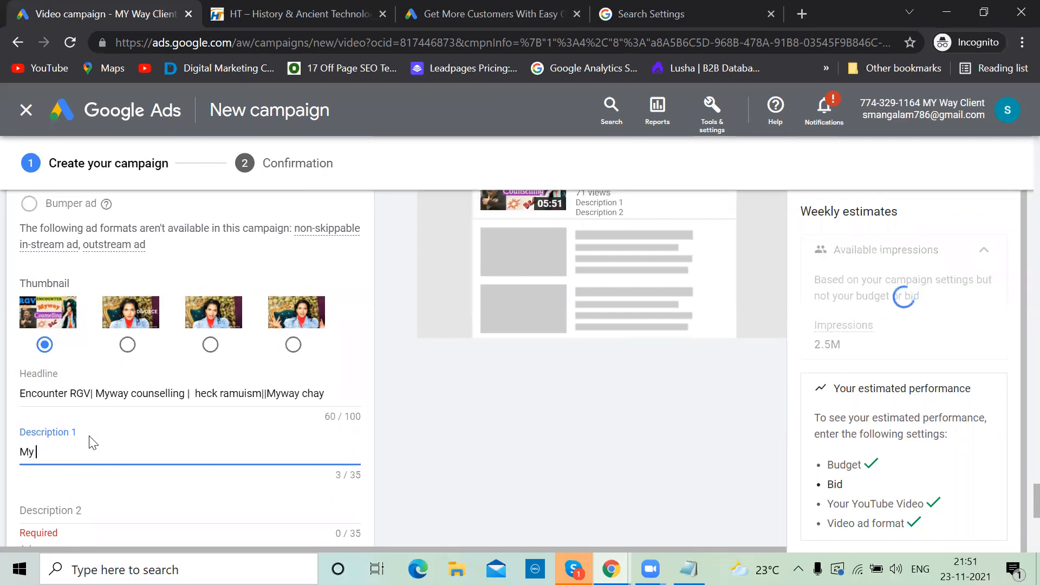
type("View on ")
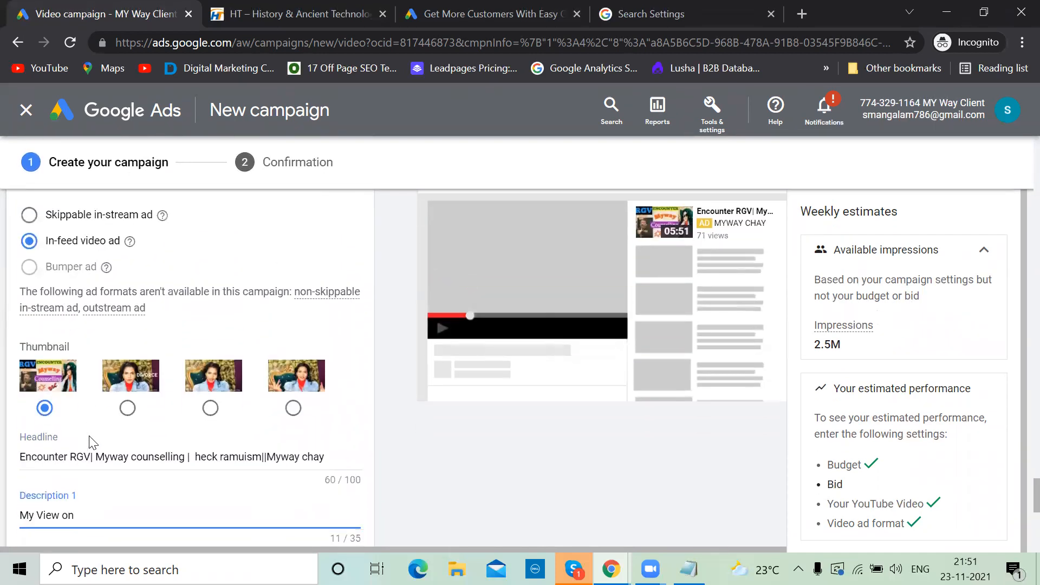
type("RGV")
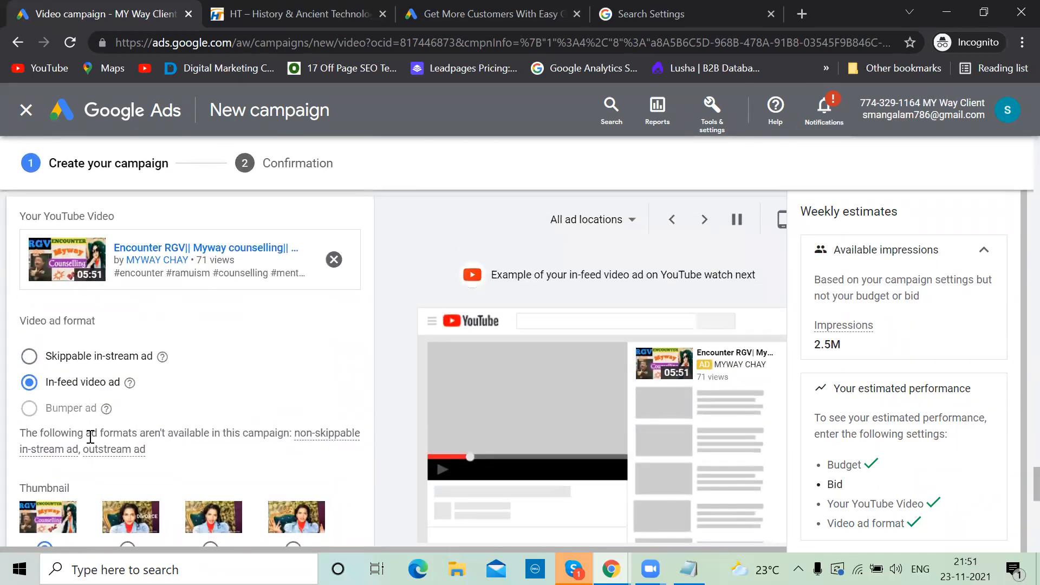
scroll(91, 437, "down", 1)
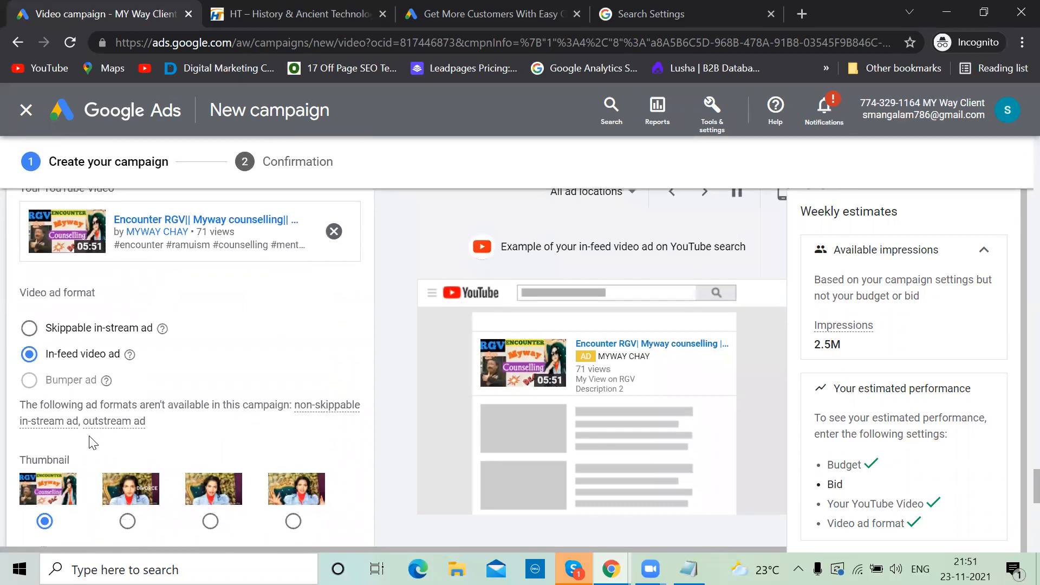
scroll(91, 443, "down", 3)
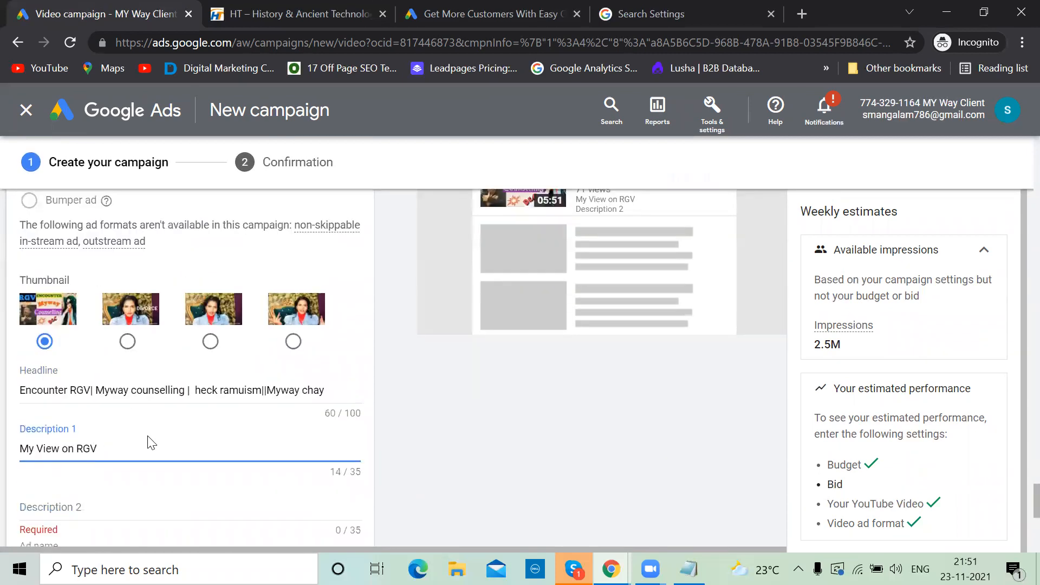
- Set the ad's Description 2 to "Myway Counselling" and check the ad preview and remaining ad fields
left_click(92, 507)
type("Myway ")
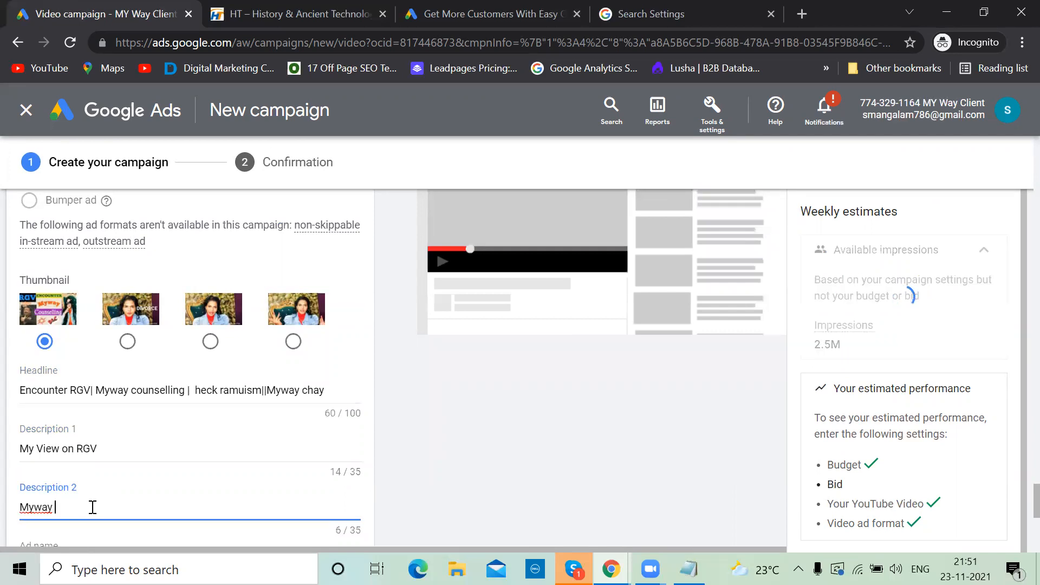
type("Counselling")
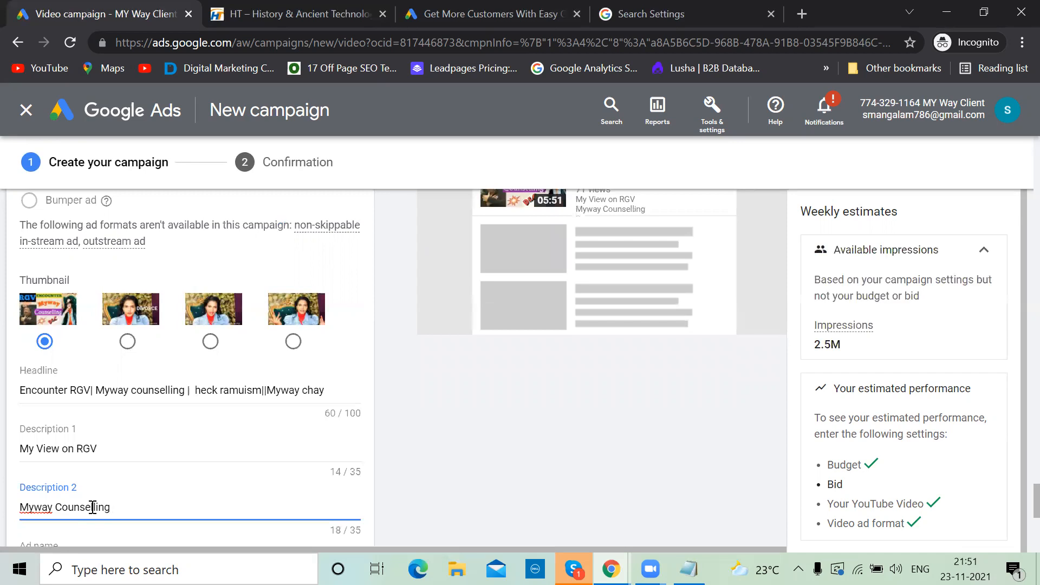
scroll(260, 485, "down", 1)
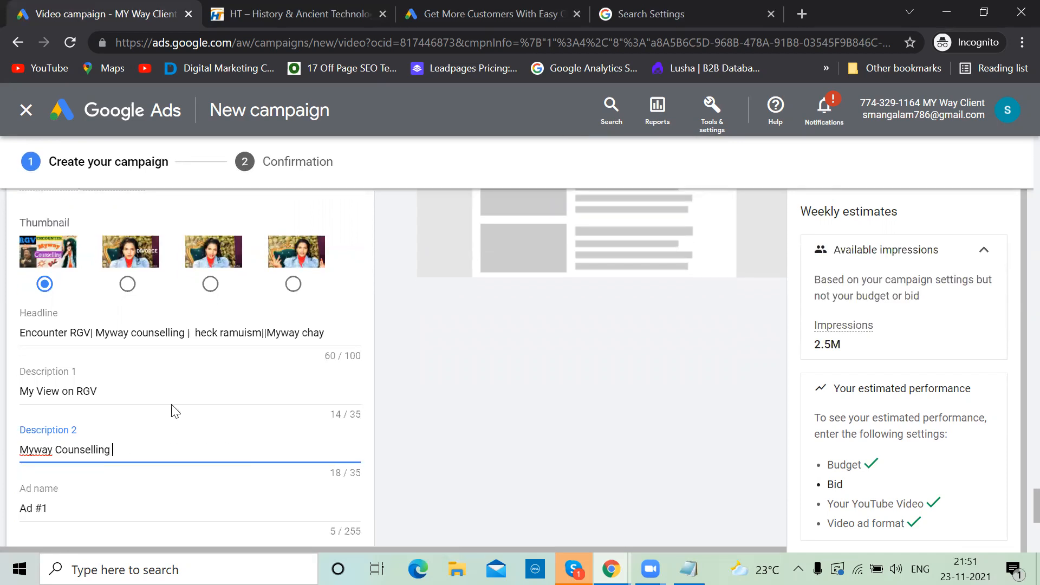
scroll(209, 410, "up", 4)
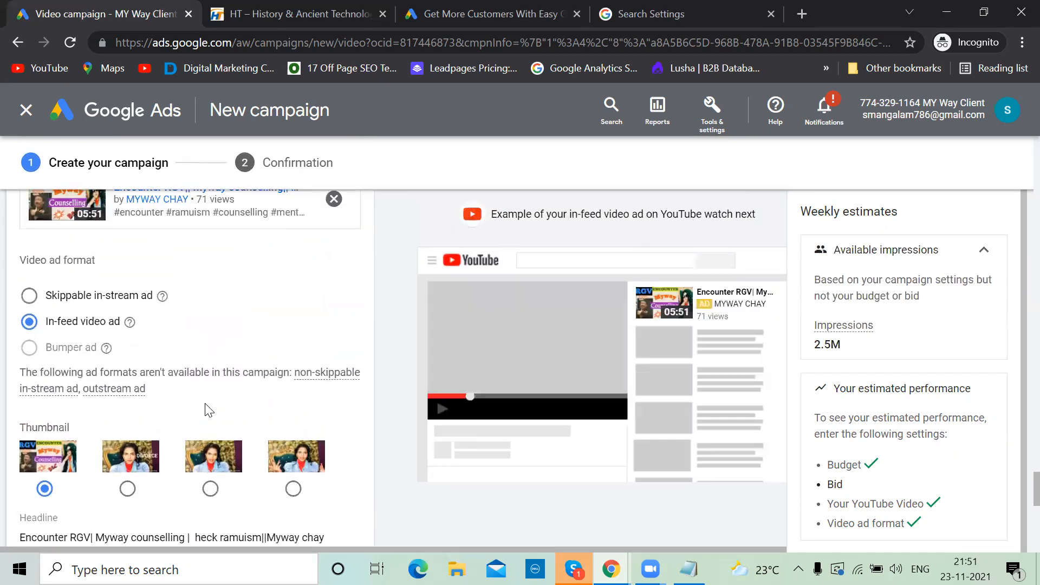
scroll(208, 410, "down", 5)
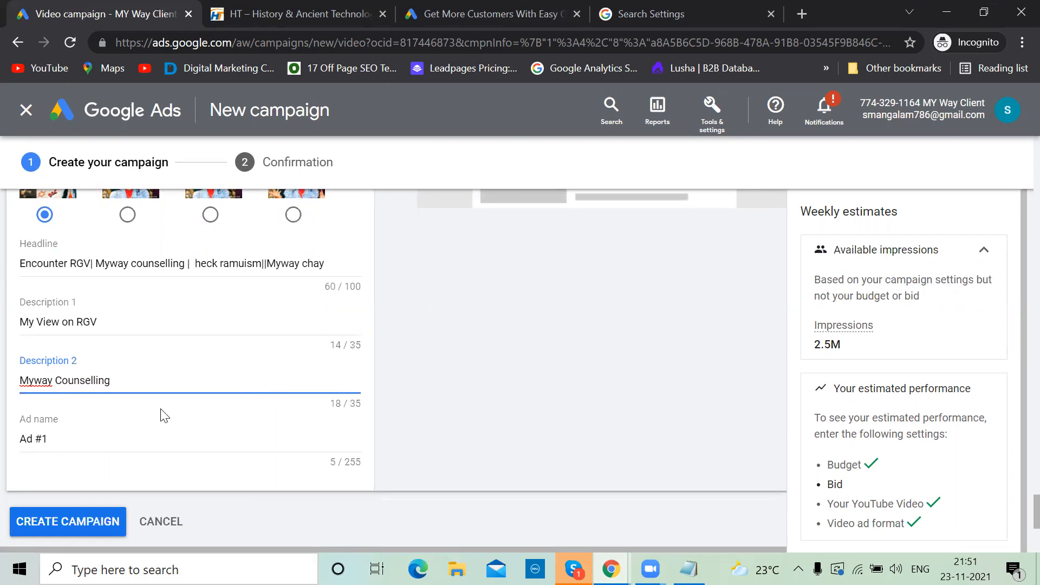
- Set the campaign's Maximum CPV bid to ₹5.00
scroll(163, 416, "up", 10)
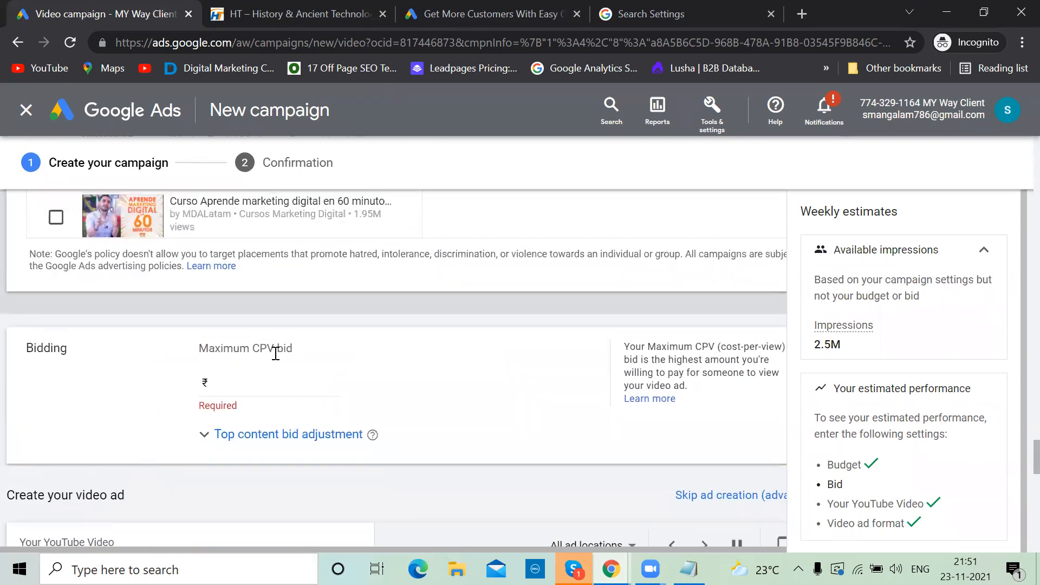
left_click(255, 385)
type("5.00")
scroll(404, 409, "down", 10)
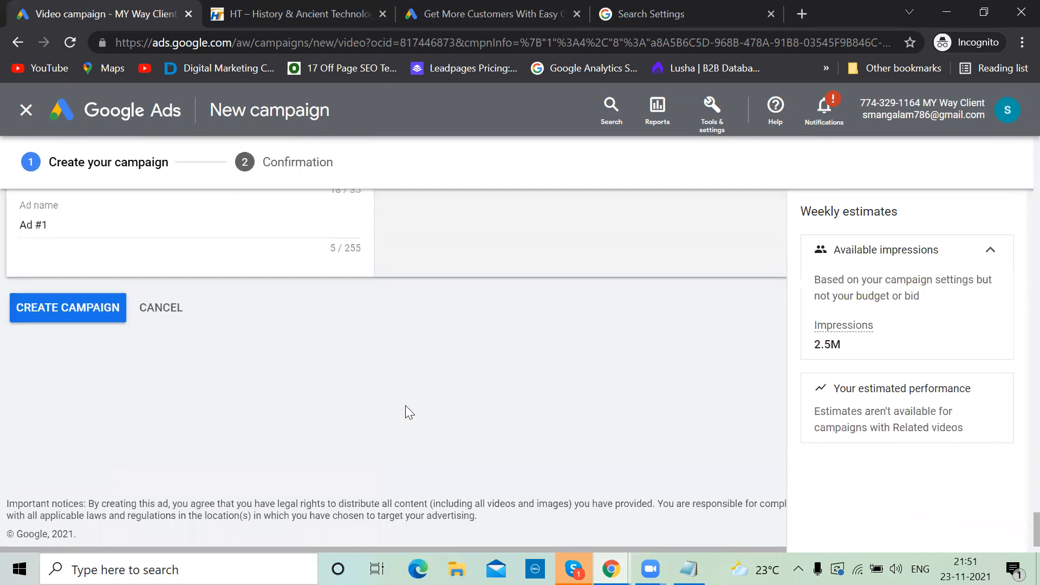
- Look over the completed ad fields and the ODMT-ads notes in Notepad on in-stream and video discovery ads
scroll(406, 407, "up", 5)
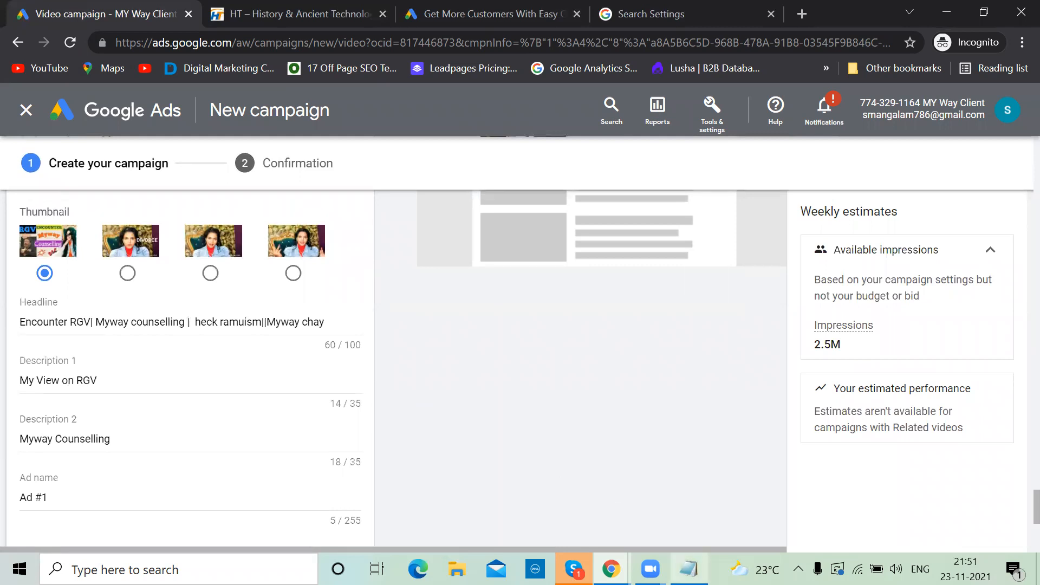
left_click(688, 568)
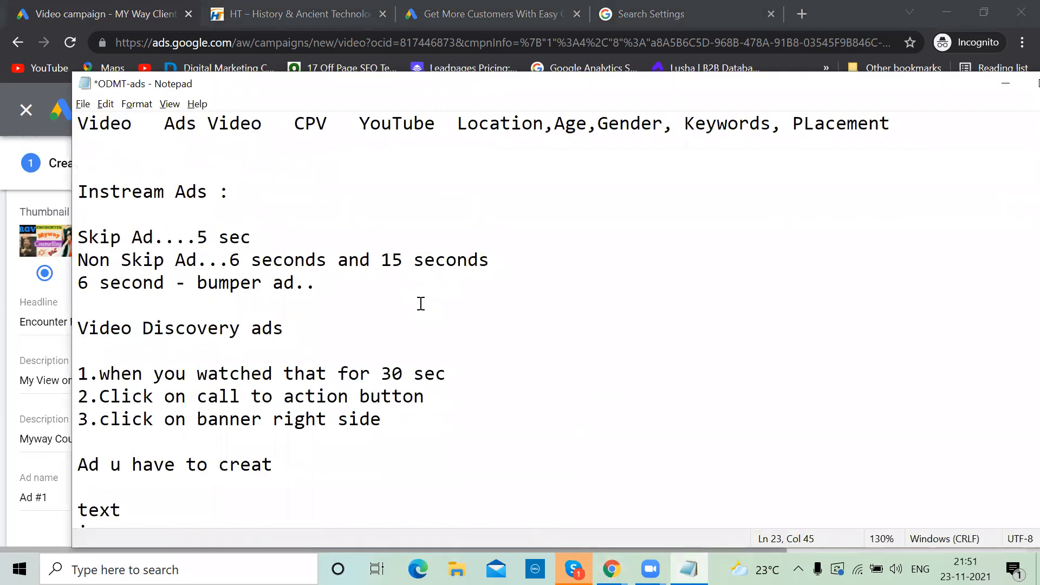
scroll(421, 304, "down", 1)
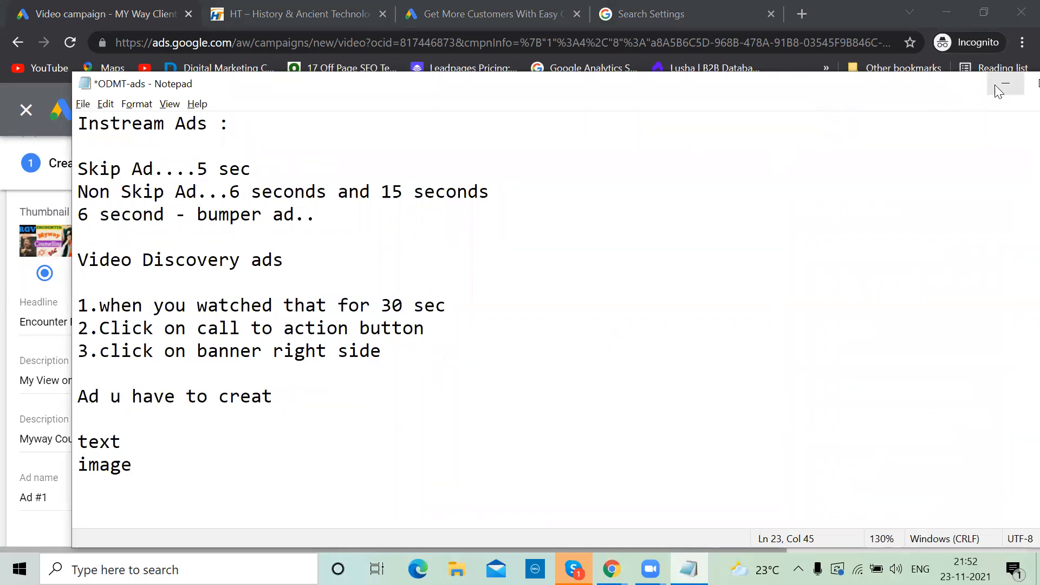
left_click(1003, 86)
- Try to create the campaign, and review the policy details for the video ad alongside its headline and descriptions
scroll(221, 379, "down", 5)
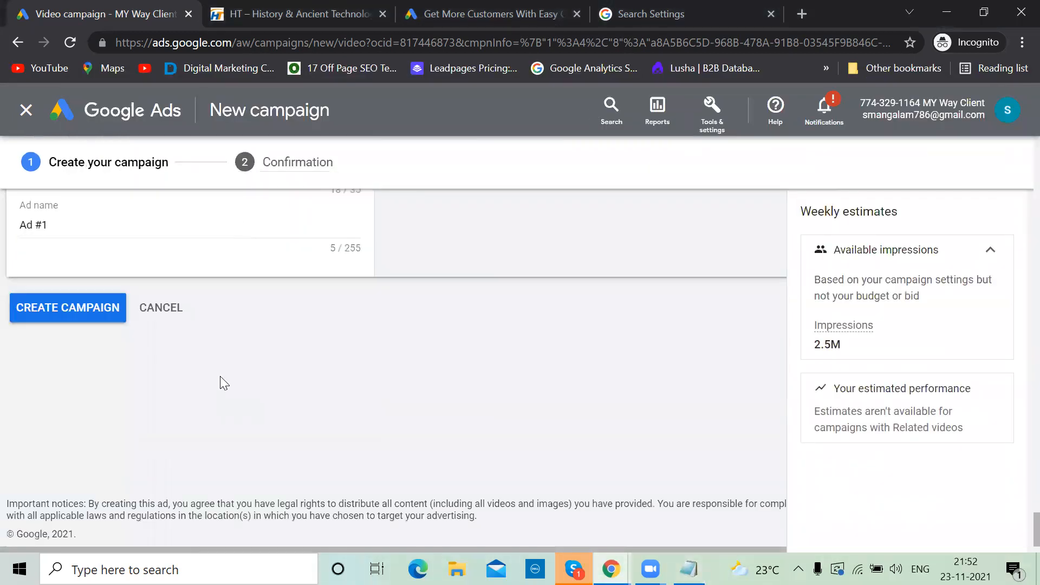
left_click(82, 310)
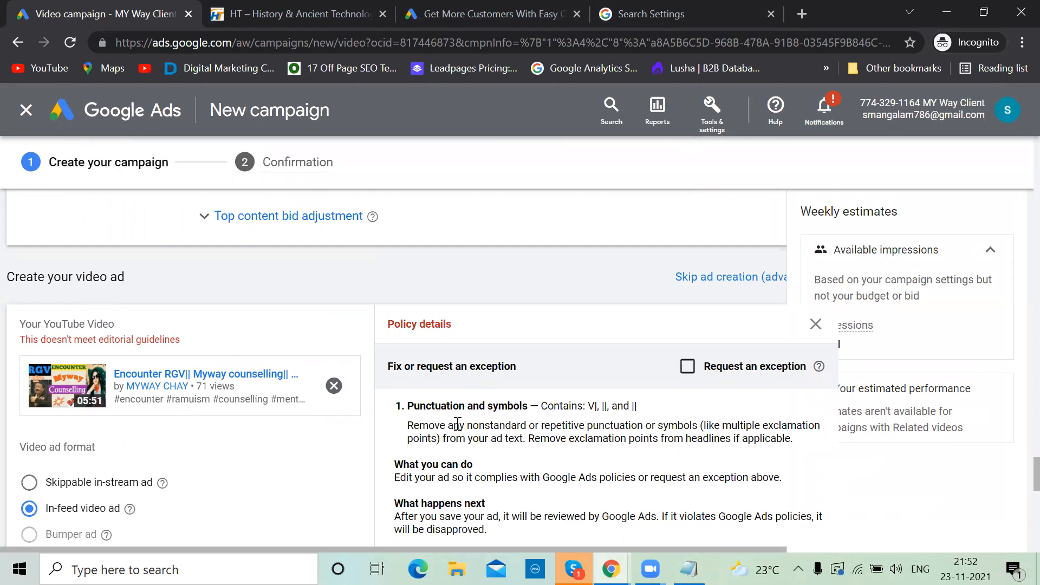
scroll(540, 369, "down", 1)
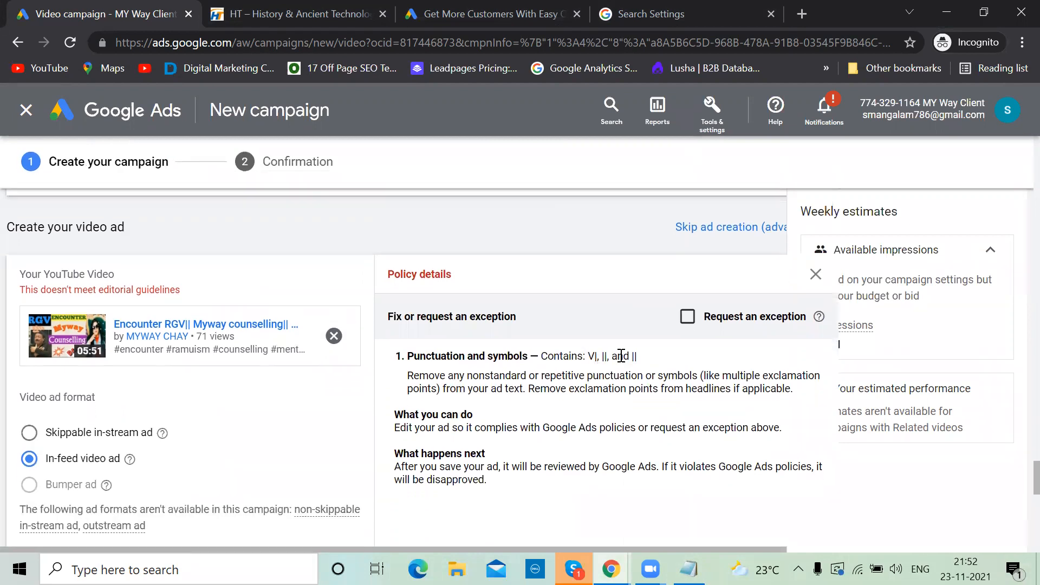
scroll(292, 426, "down", 10)
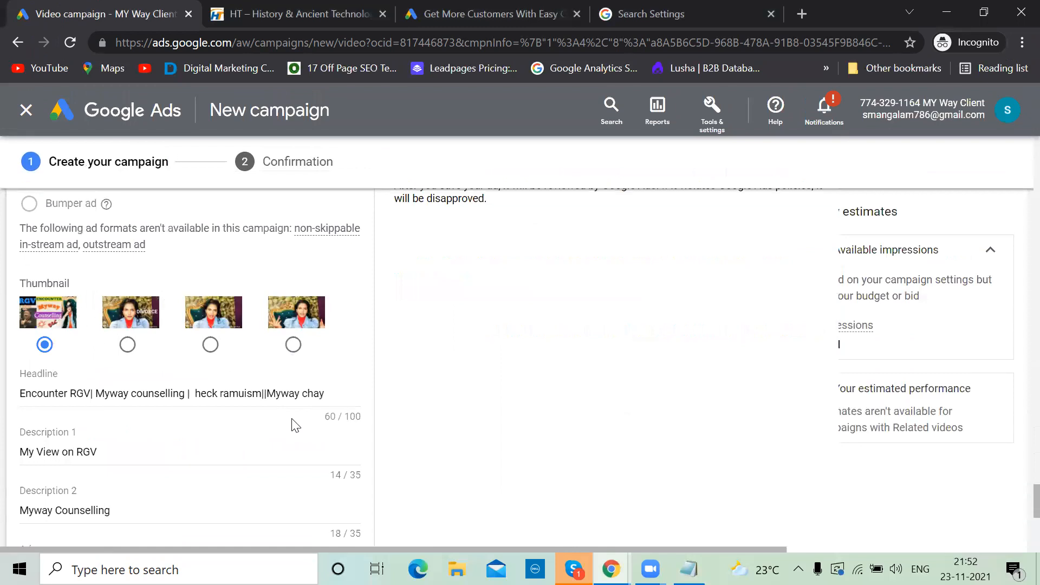
- Remove the vertical bar symbols from the ad's headline, leaving "Encounter RGV Myway counselling heck ramuism Myway chay"
scroll(292, 425, "down", 1)
scroll(293, 423, "up", 5)
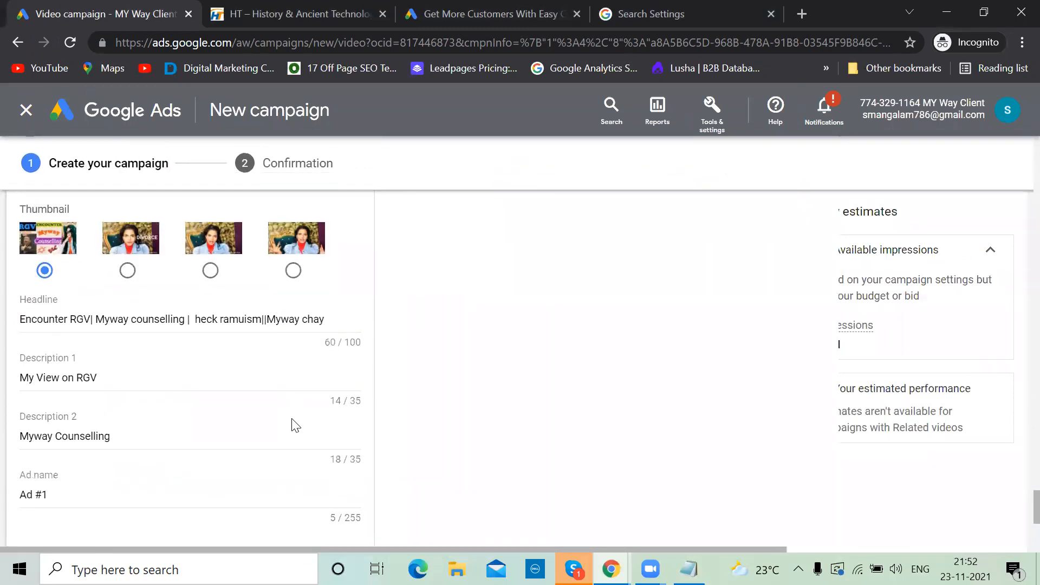
left_click(95, 418)
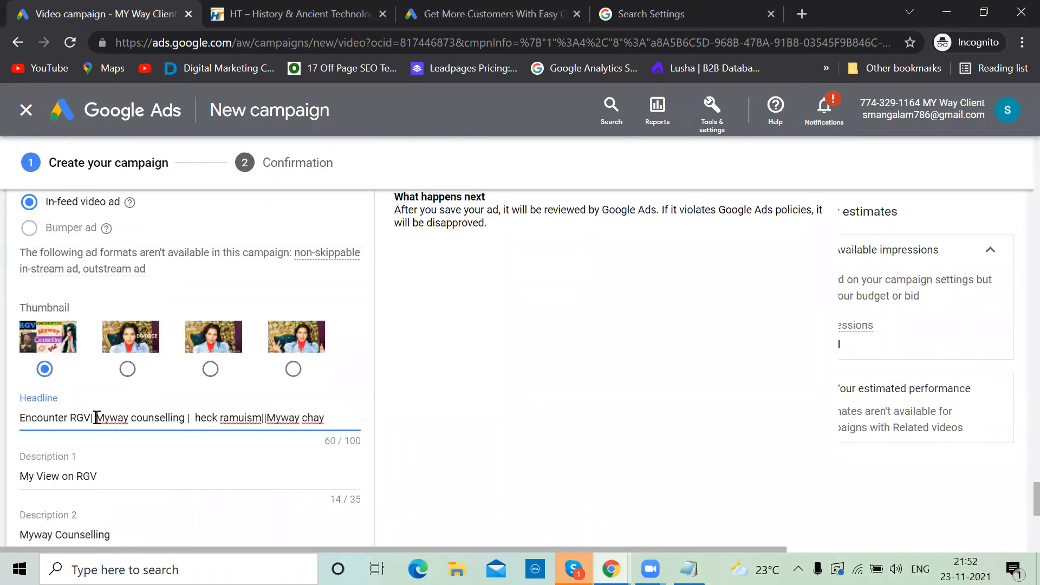
key("BackSpace")
key("BackSpace")
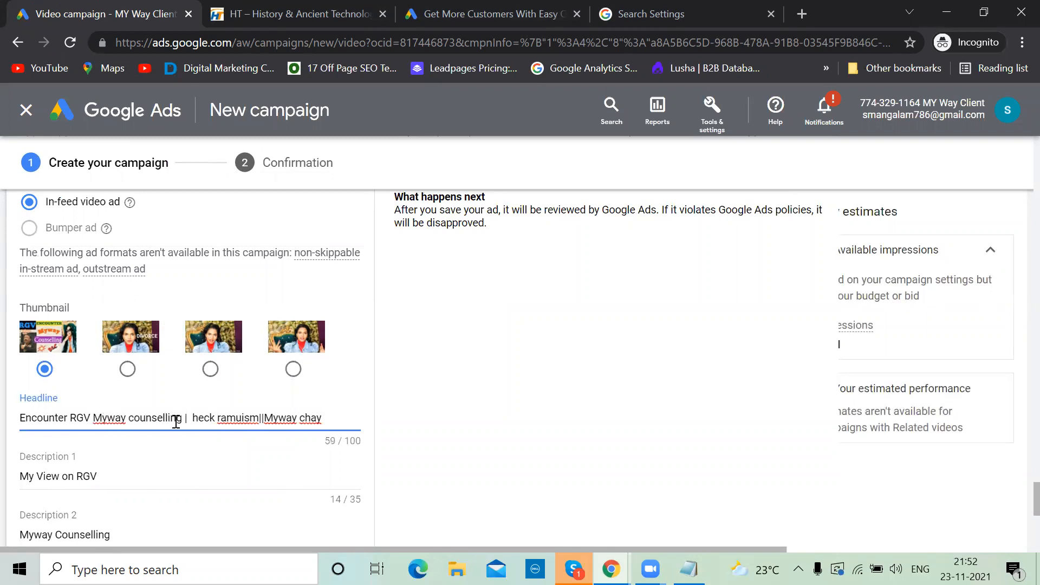
key("BackSpace")
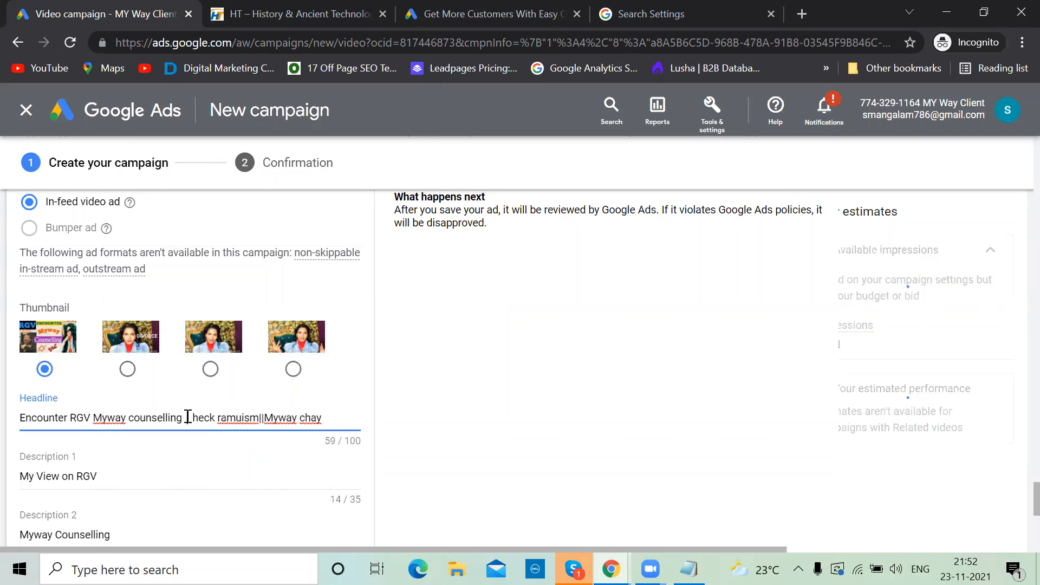
left_click(267, 417)
key("BackSpace")
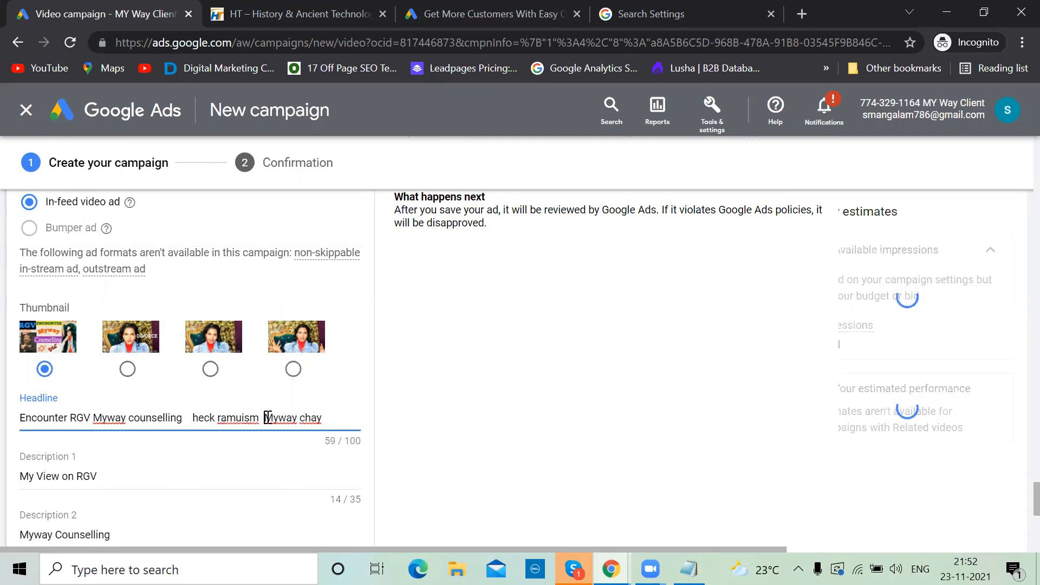
- Create the video campaign with the edited headline and open the new campaign's list of ads
scroll(302, 403, "up", 7)
scroll(303, 403, "down", 1)
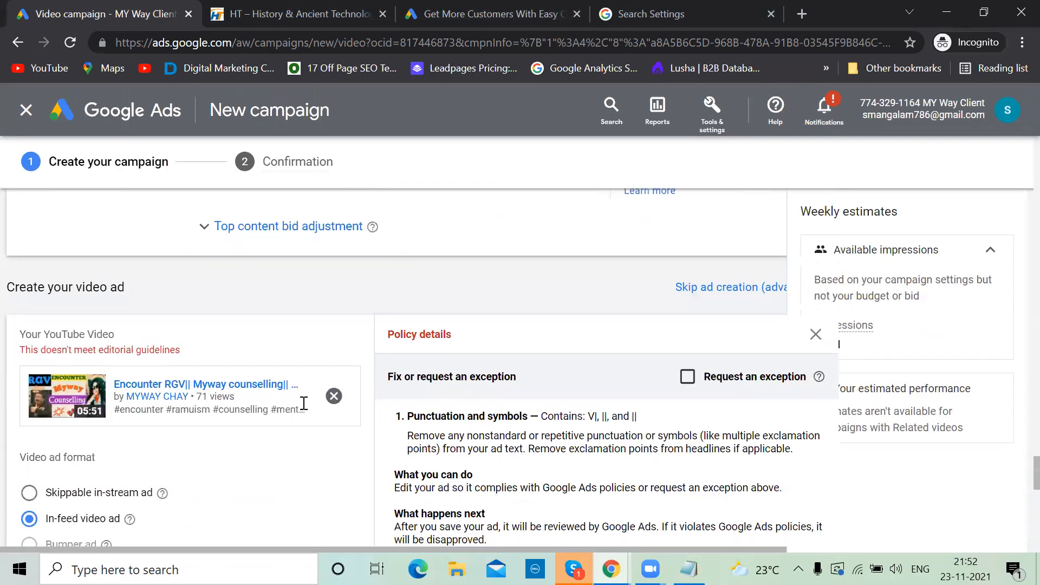
scroll(303, 403, "down", 15)
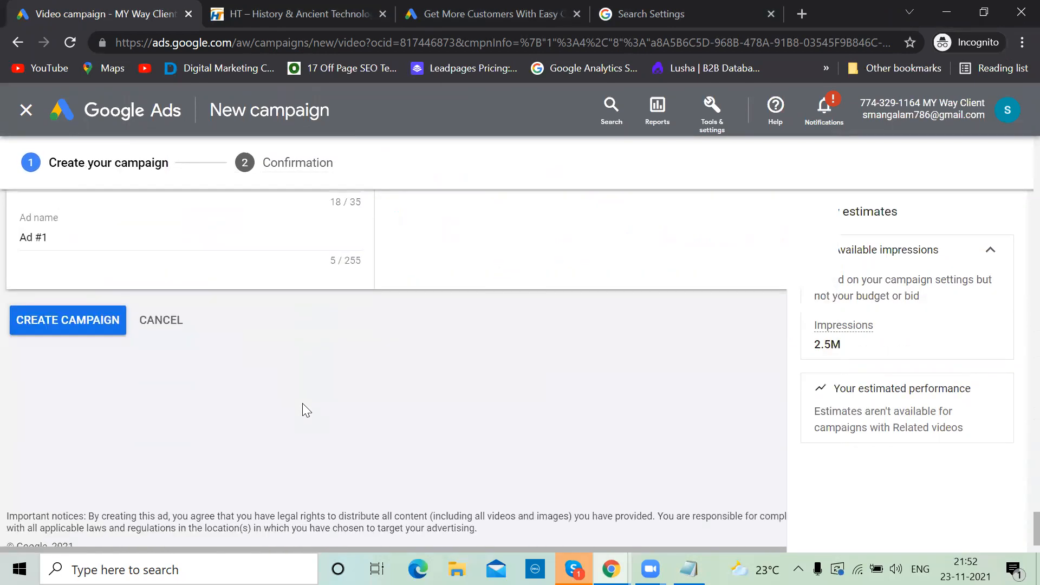
left_click(99, 395)
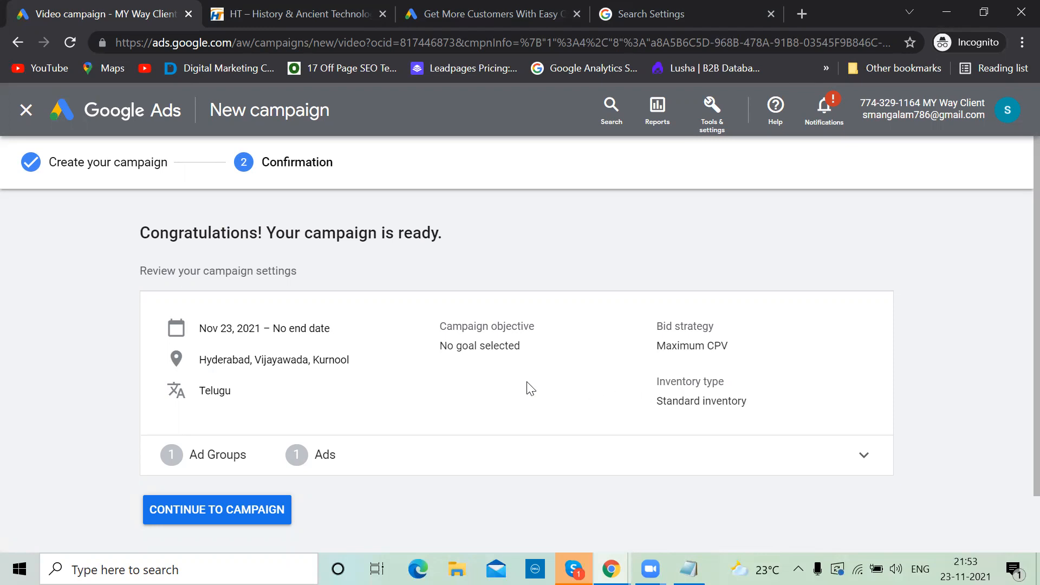
left_click(237, 511)
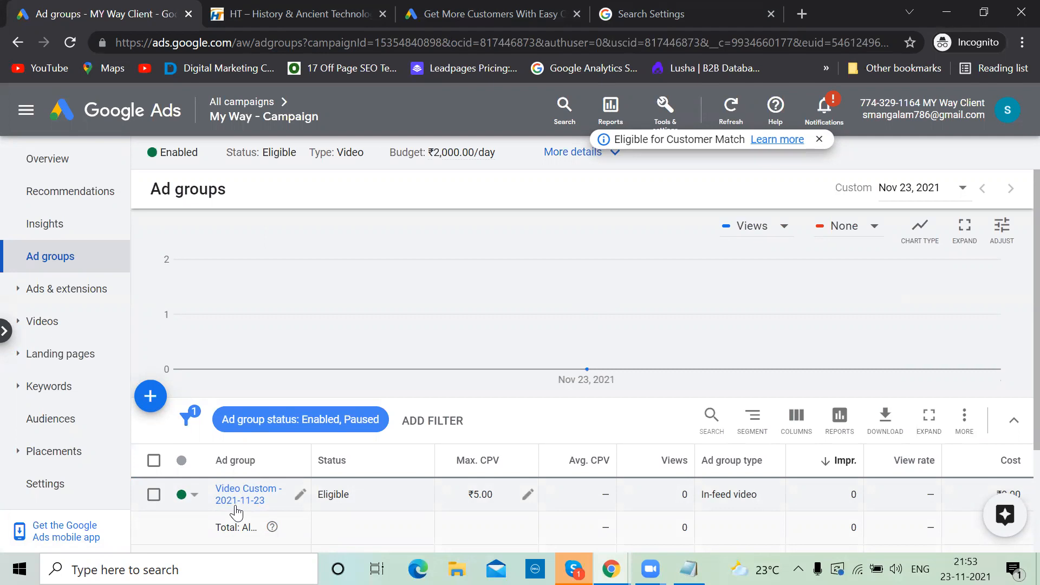
left_click(67, 289)
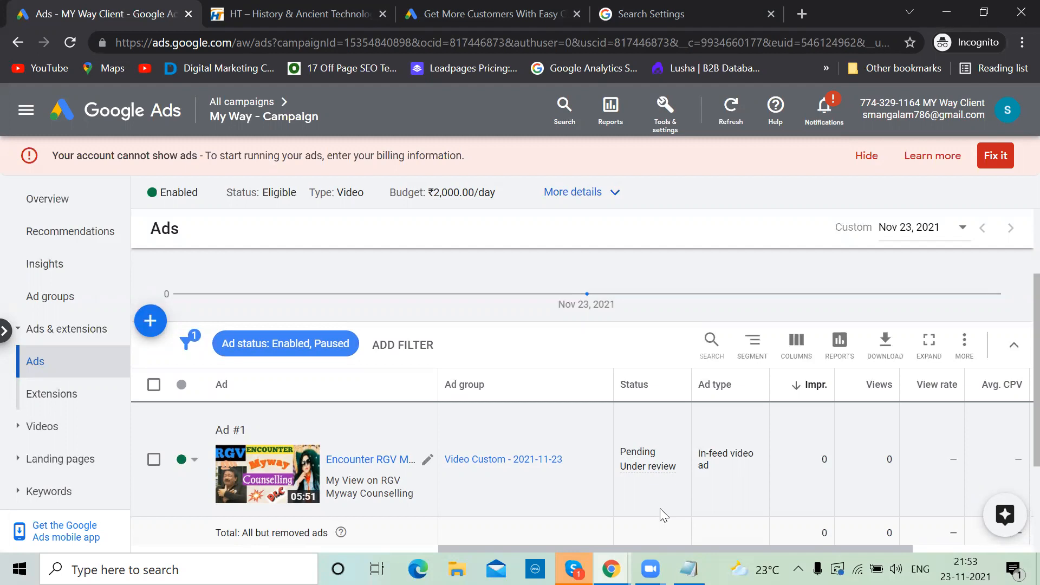
- In the ODMT-ads notes in Notepad, add the lines "Display" and "Video" below the Video Ads targeting line
left_click(689, 568)
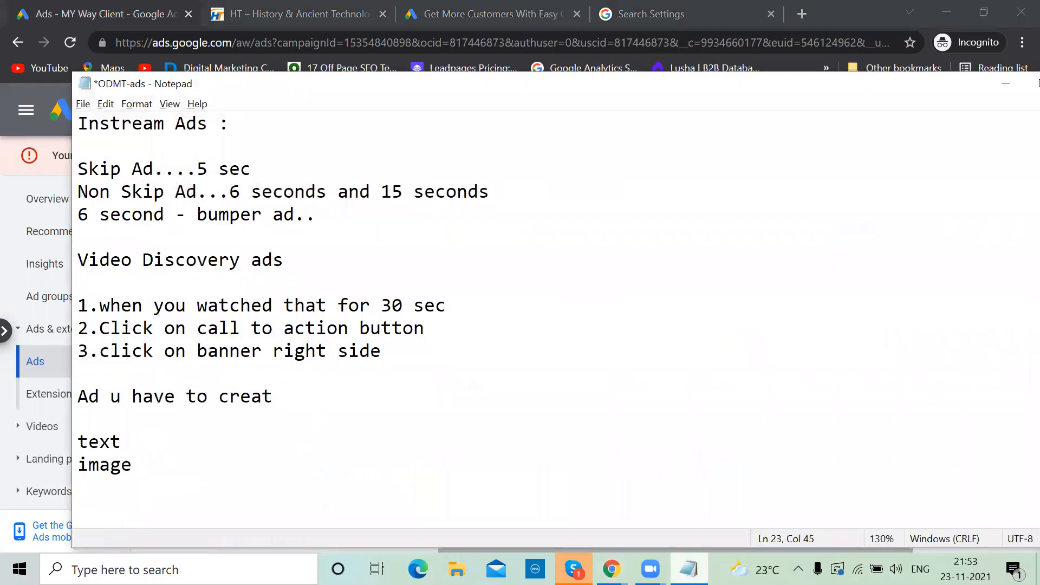
scroll(588, 344, "up", 1)
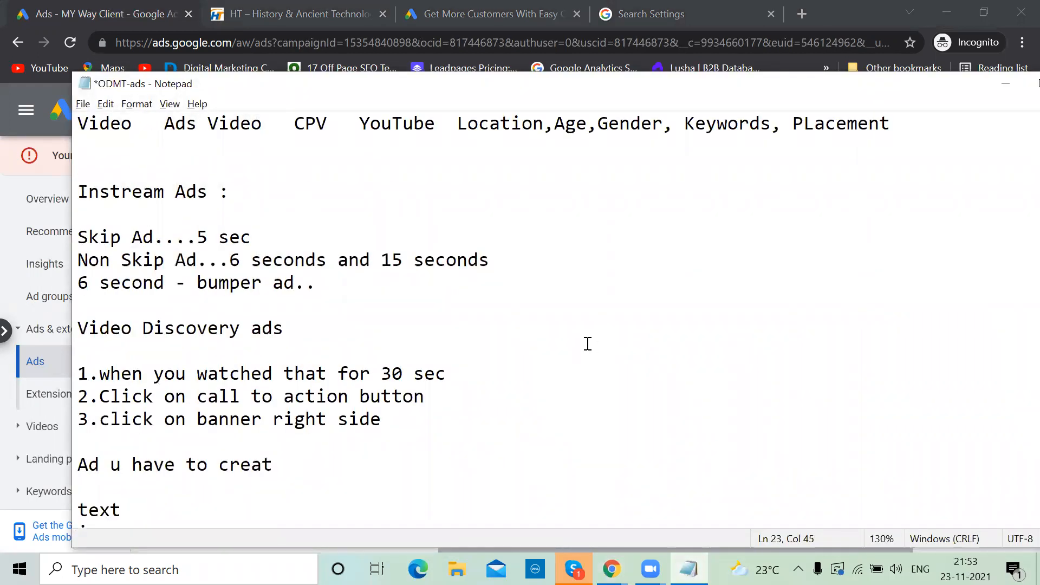
left_click(907, 125)
key("Return")
key("Return")
type("Display")
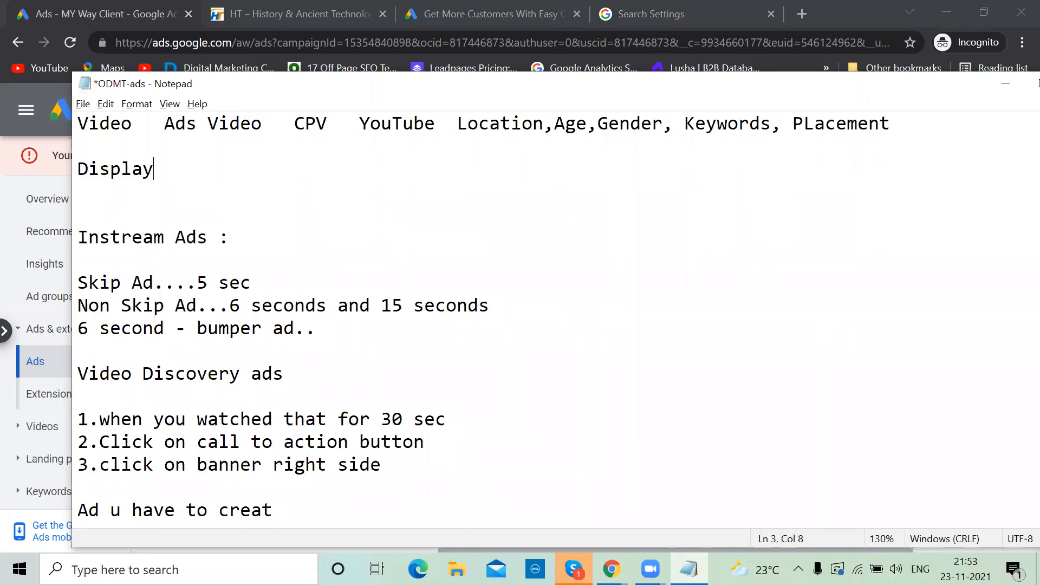
key("Return")
type("Video")
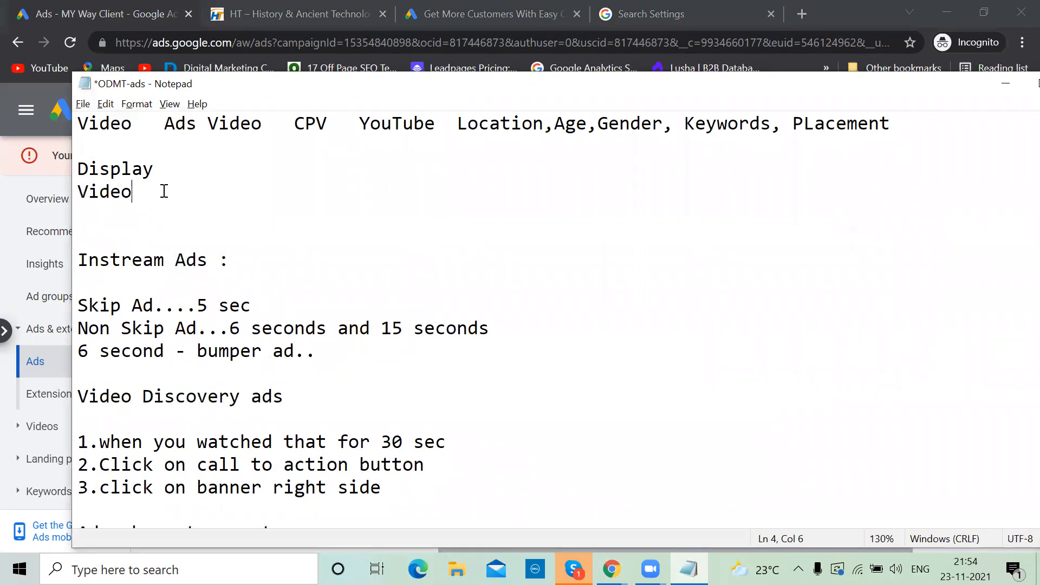
left_click(1006, 84)
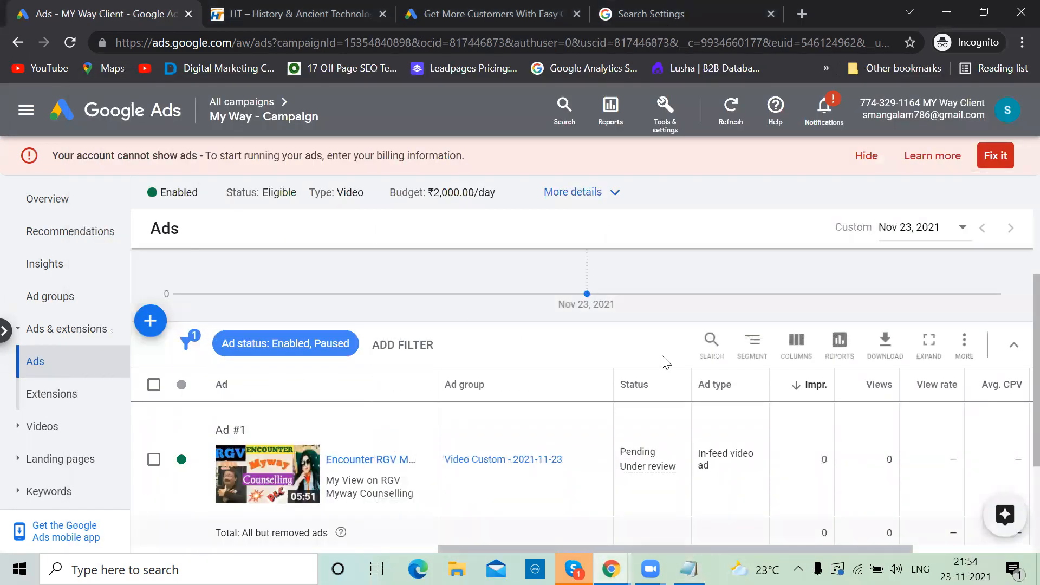
- Switch to the other Chrome window and look over the ODMT website's home page, including its enrolment form
mouse_move(611, 569)
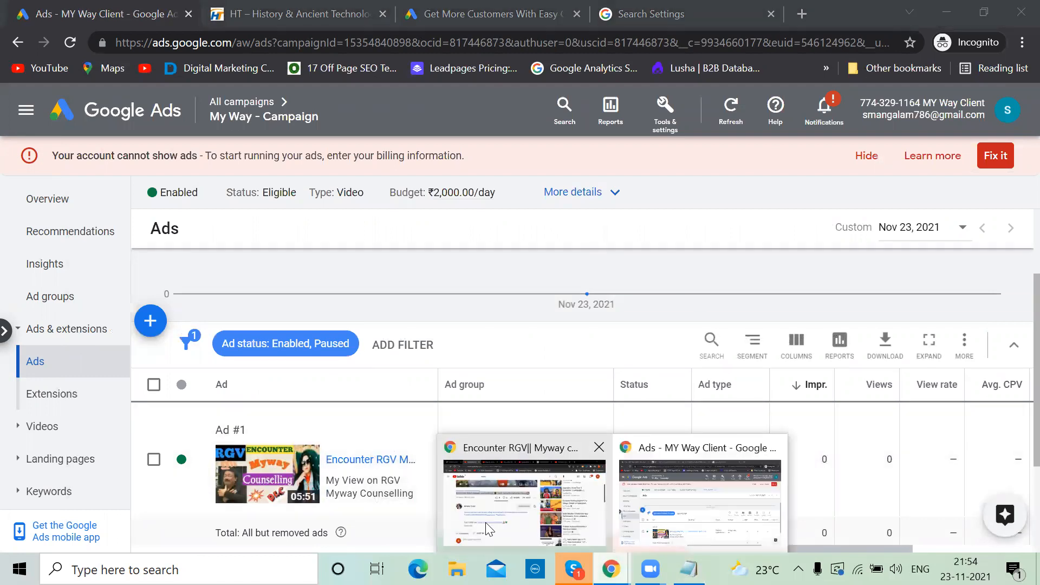
left_click(482, 522)
left_click(655, 2)
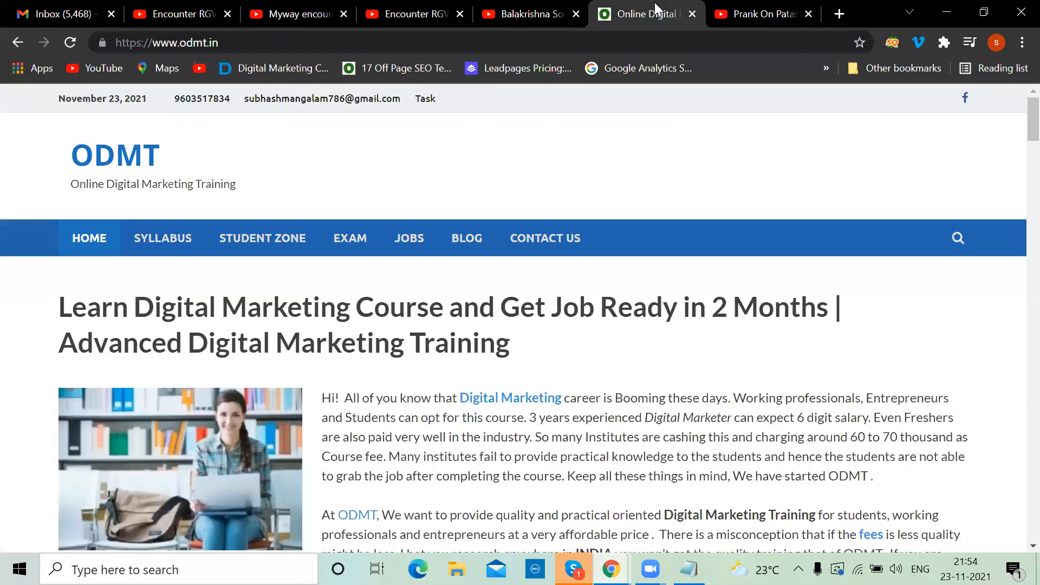
scroll(474, 328, "down", 18)
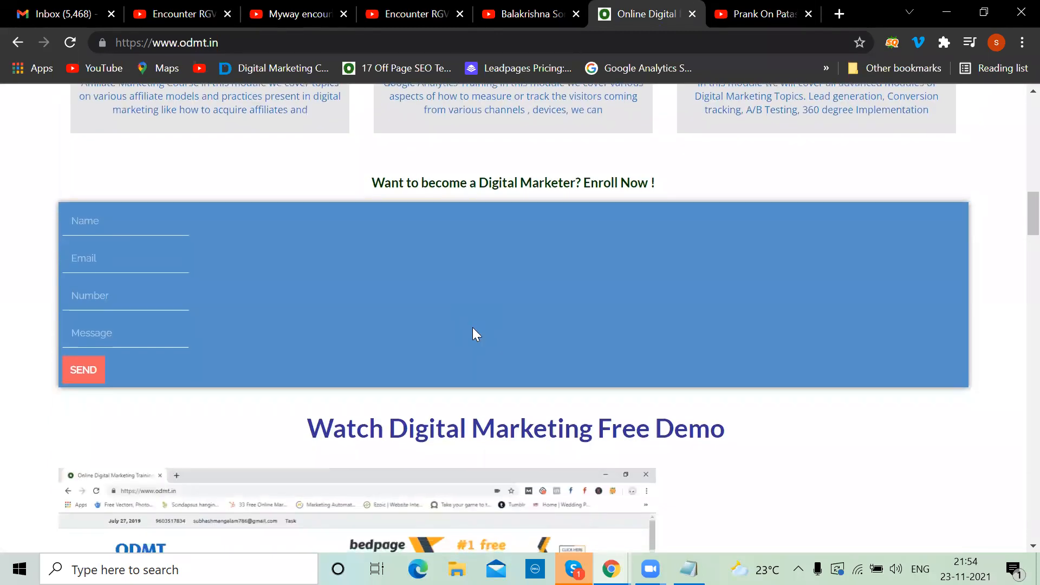
scroll(474, 328, "up", 18)
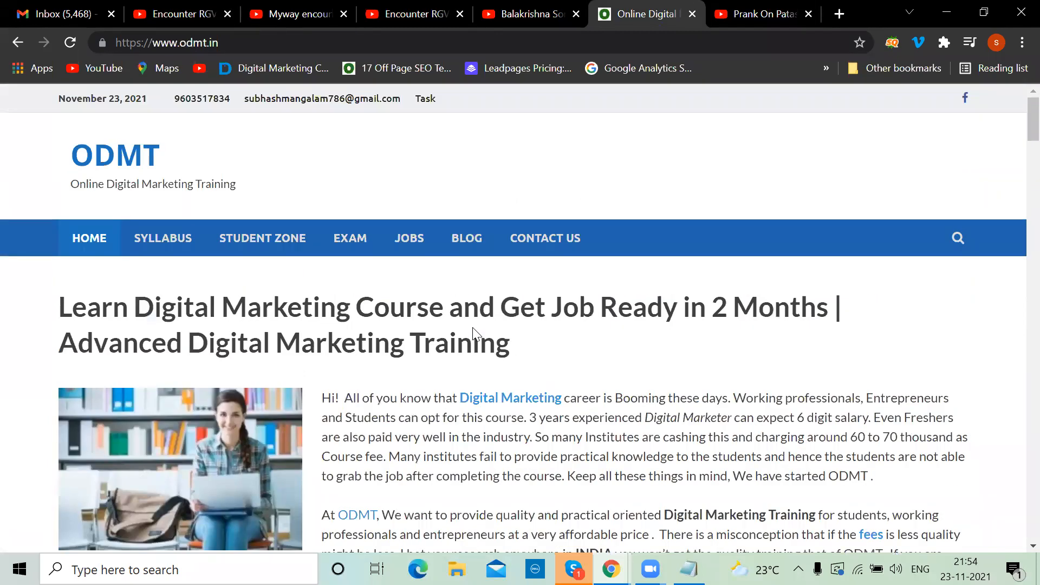